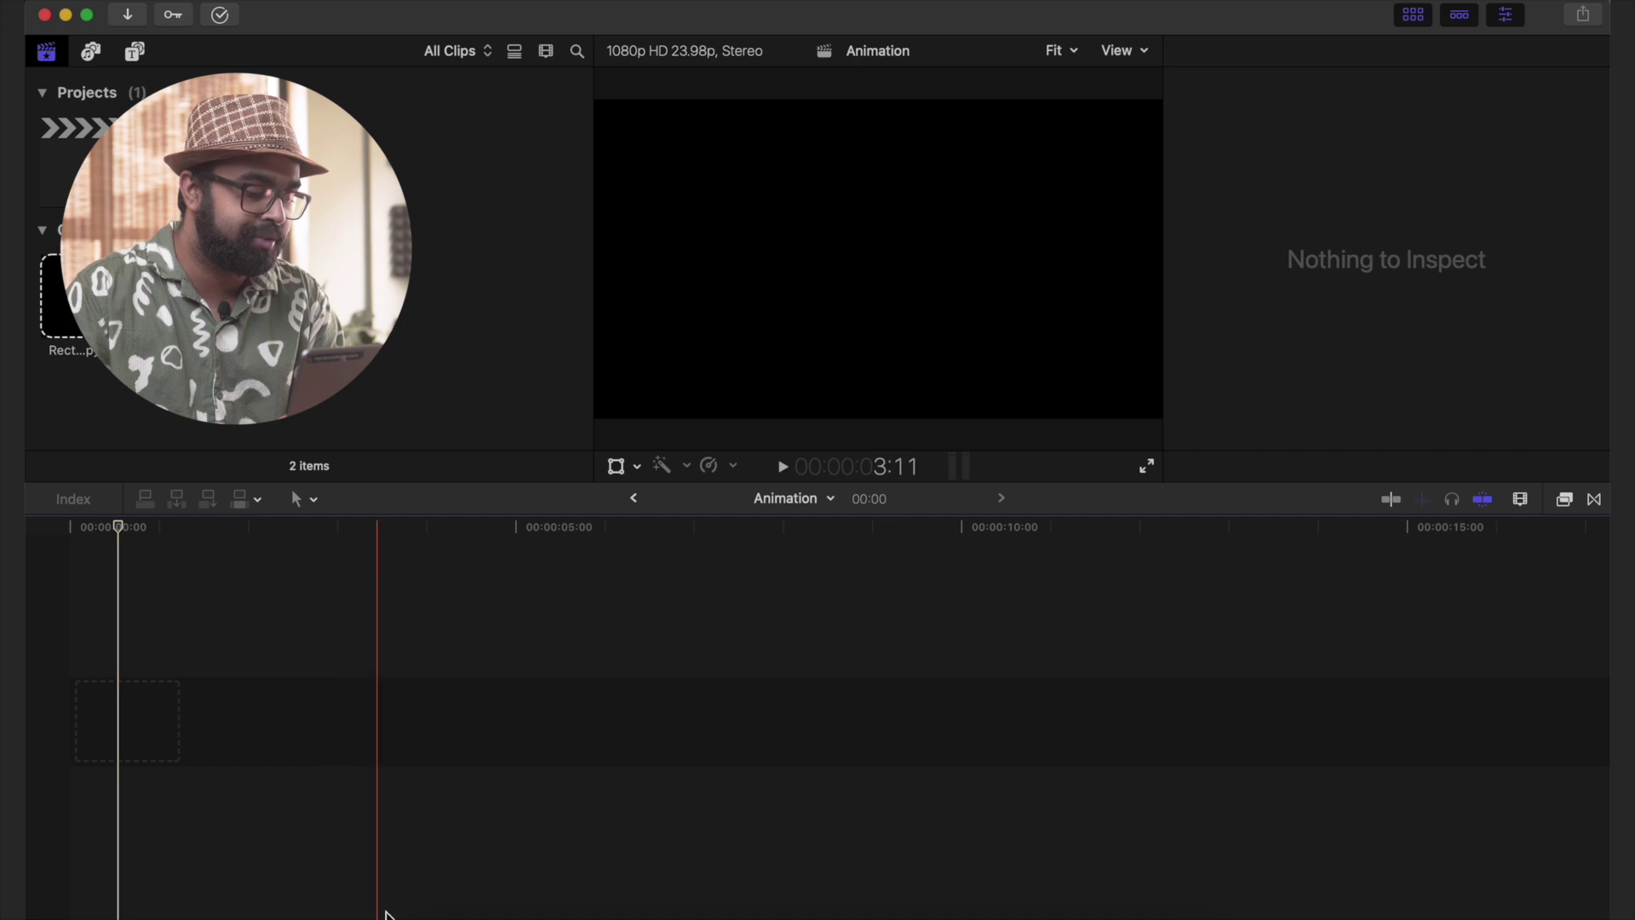
# - Switch to Finder and preview the three rectangle PNGs in the Cube folder
pyautogui.click(439, 917)
pyautogui.moveTo(642, 298); pyautogui.dragTo(734, 223)
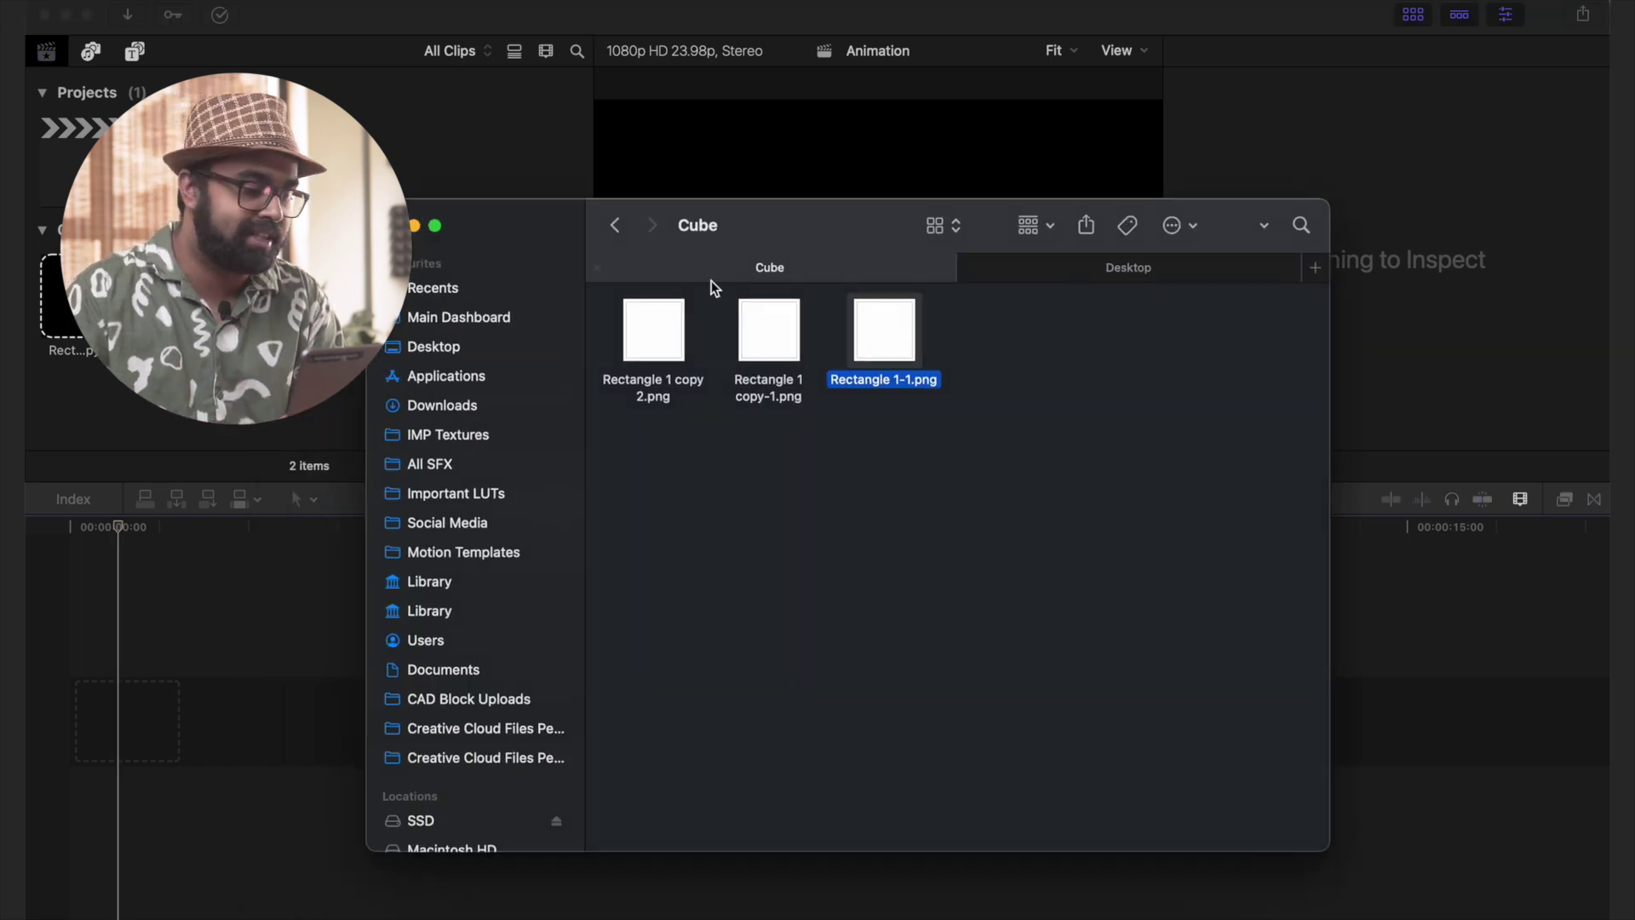
pyautogui.click(671, 335)
pyautogui.press('space')
pyautogui.press('Right')
pyautogui.press('Right')
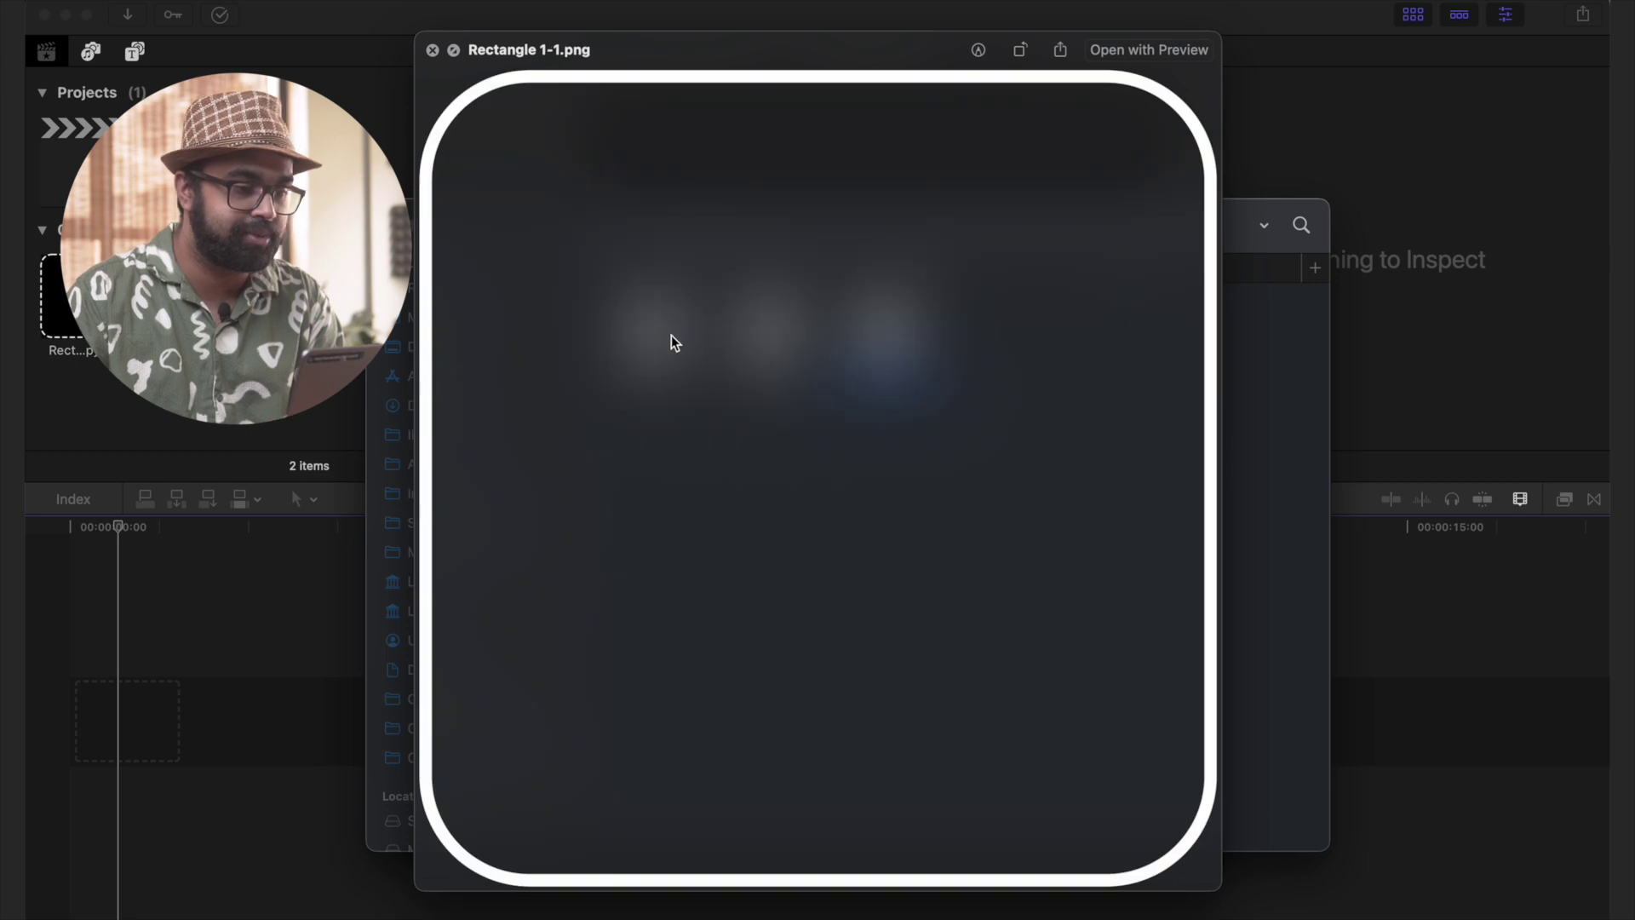
pyautogui.press('space')
pyautogui.click(627, 225)
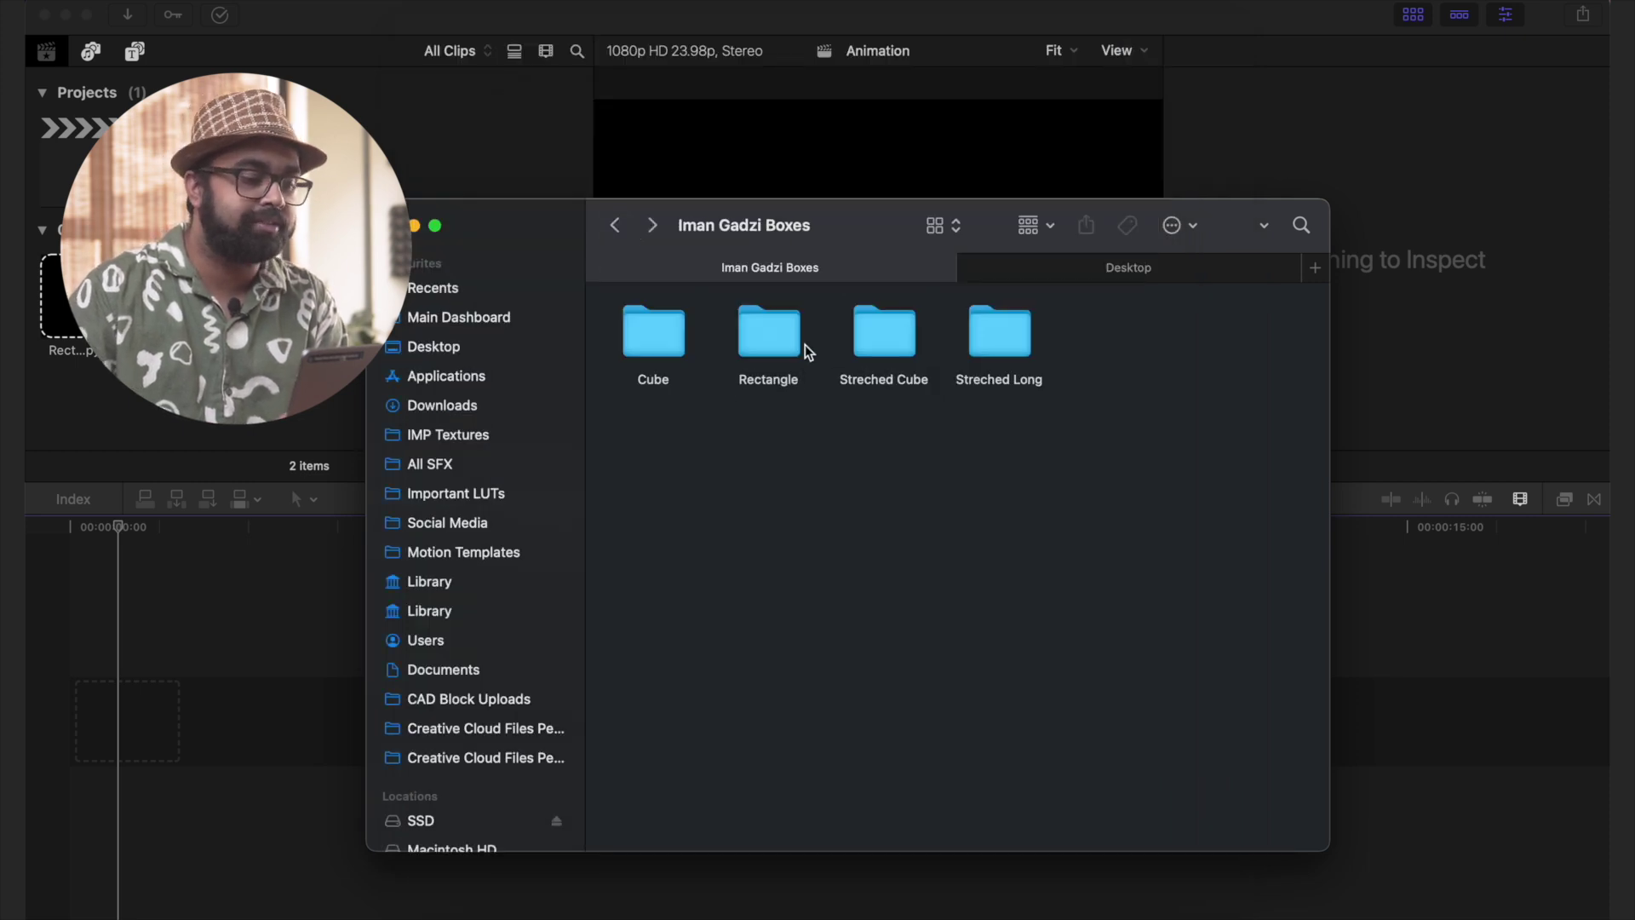
# - Open the Rectangle folder and preview its three PNG images, returning to the parent folder
pyautogui.doubleClick(782, 344)
pyautogui.press('space')
pyautogui.press('space')
pyautogui.click(656, 334)
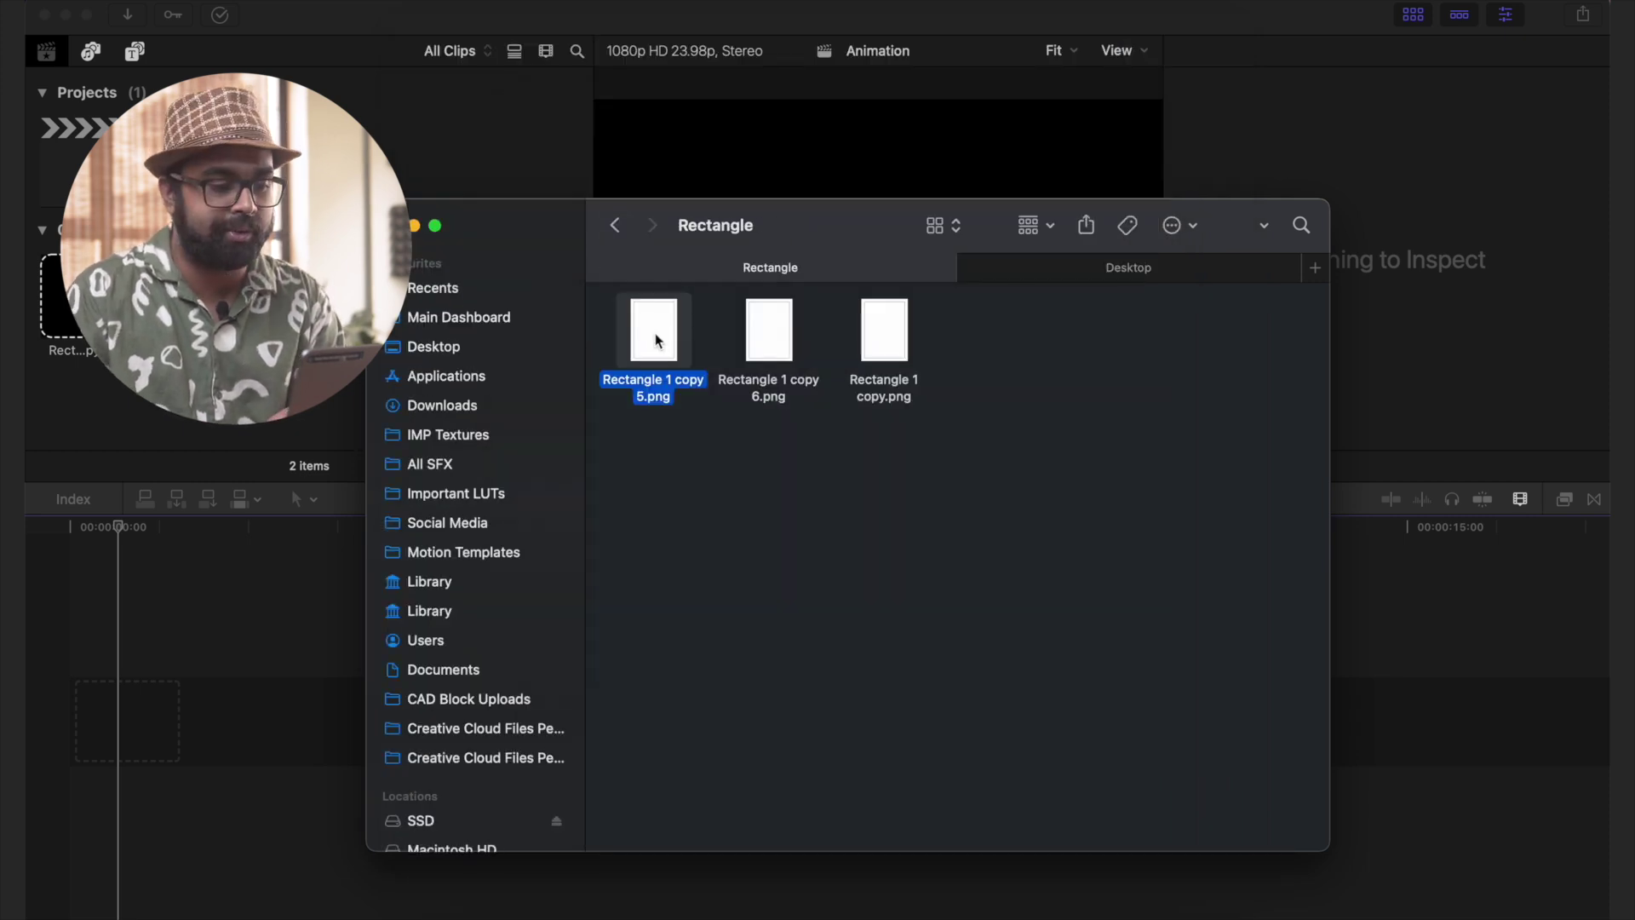
pyautogui.press('space')
pyautogui.press('Right')
pyautogui.press('Right')
pyautogui.press('space')
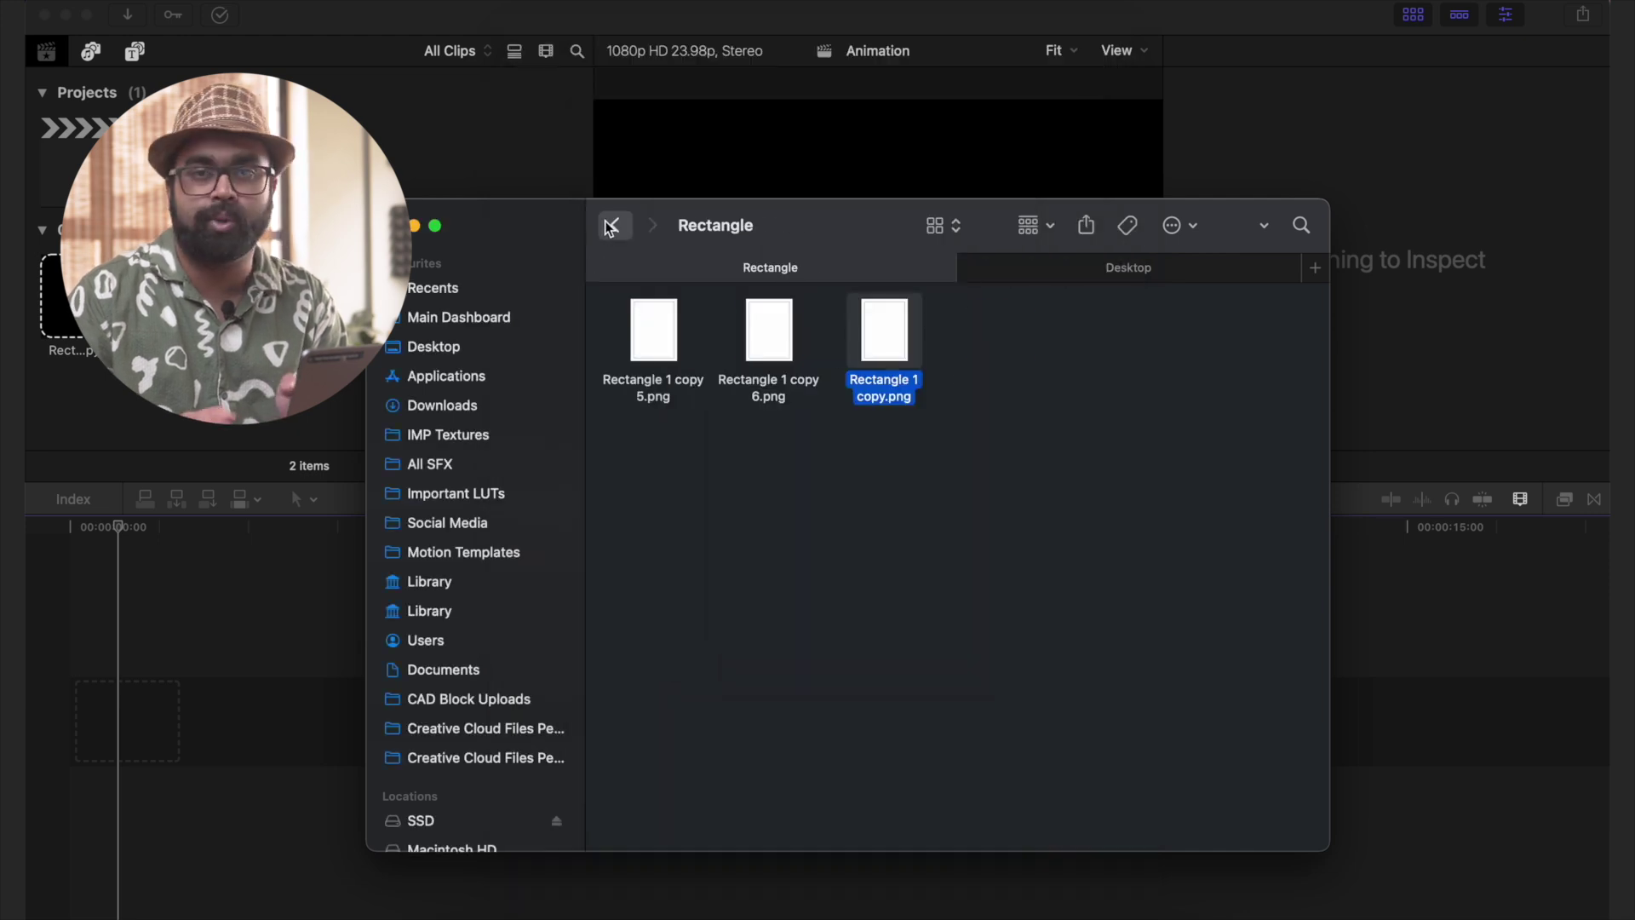
pyautogui.click(613, 225)
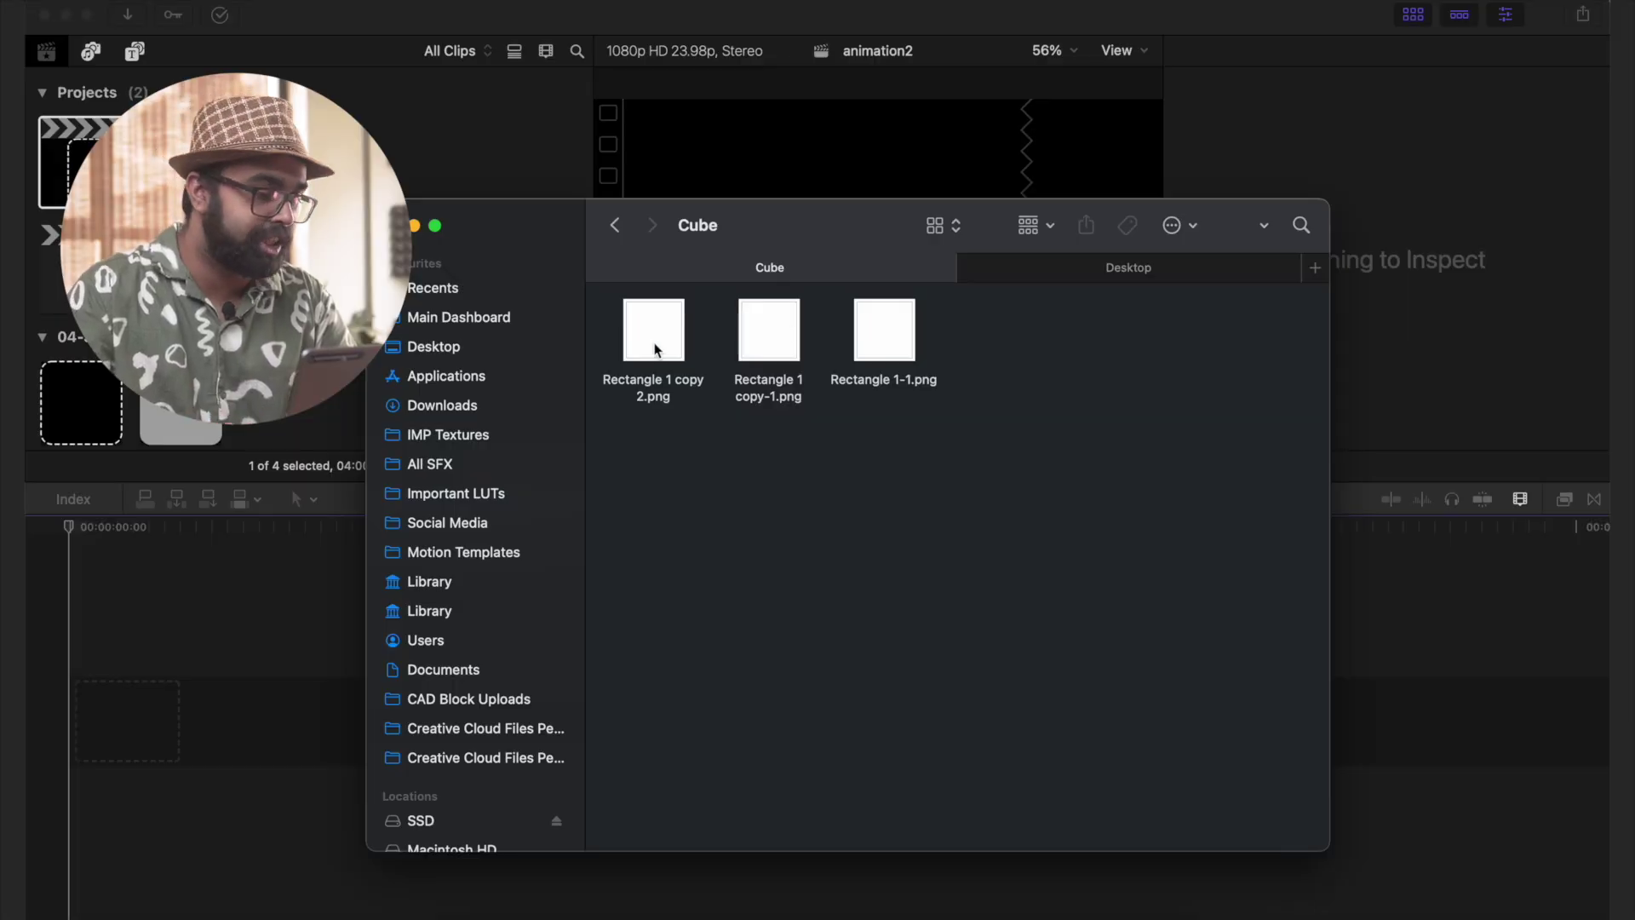
# - Add Rectangle 1 copy 2.png and Rectangle 1 copy-1.png from the Cube folder to the animation2 timeline
pyautogui.moveTo(309, 499); pyautogui.dragTo(166, 633)
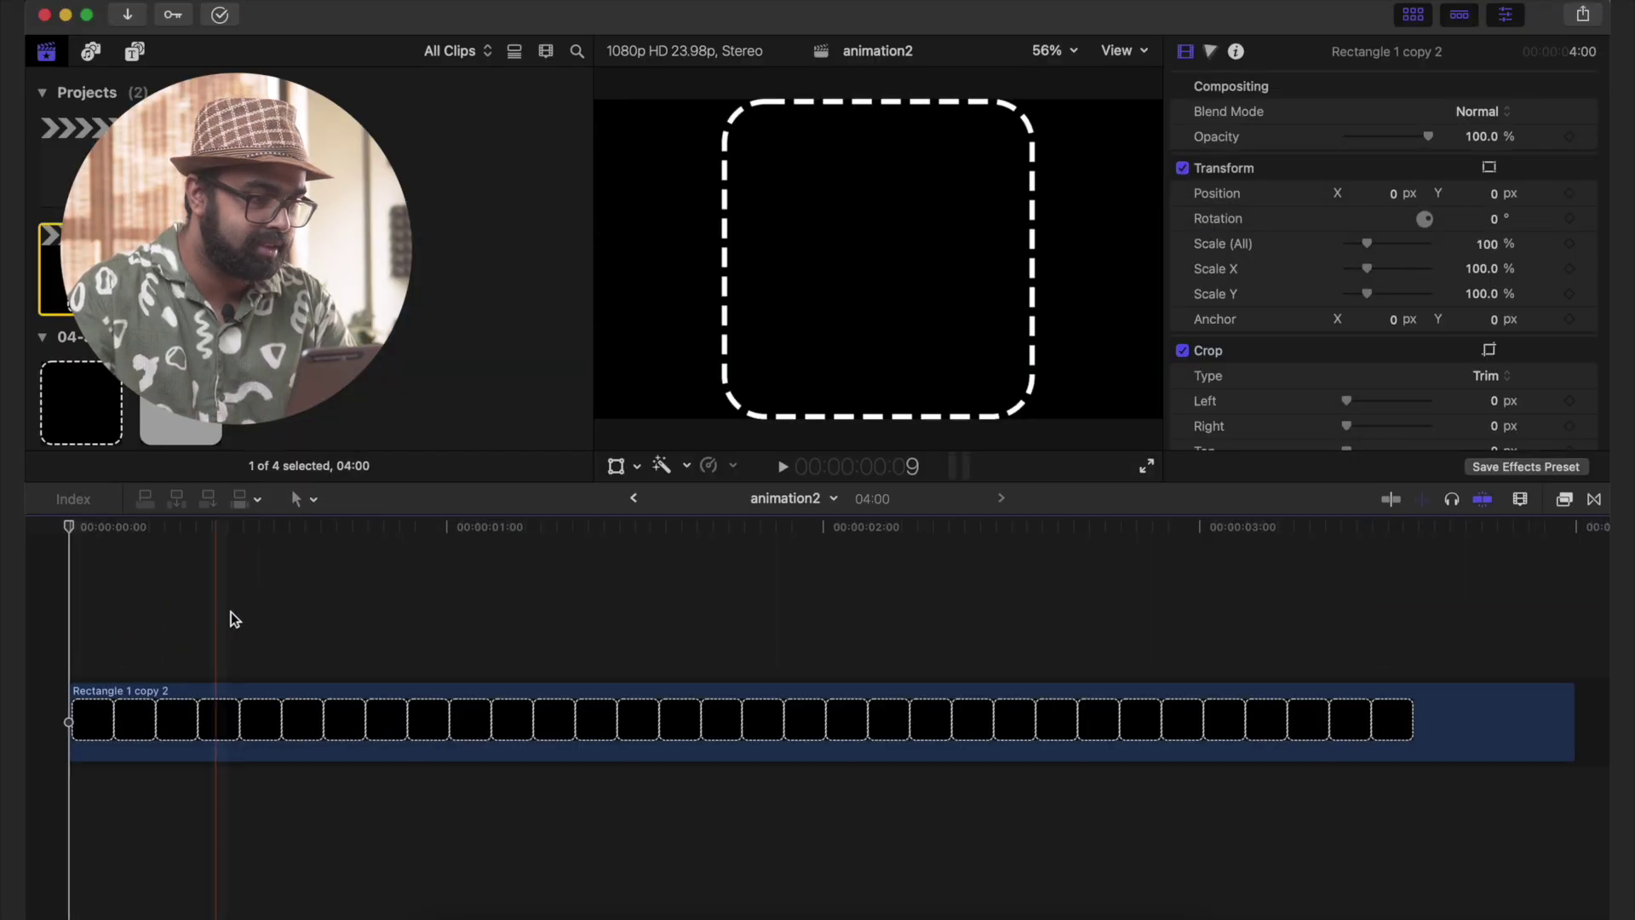
pyautogui.press('cmd+minus')
pyautogui.press('cmd+Tab')
pyautogui.press('space')
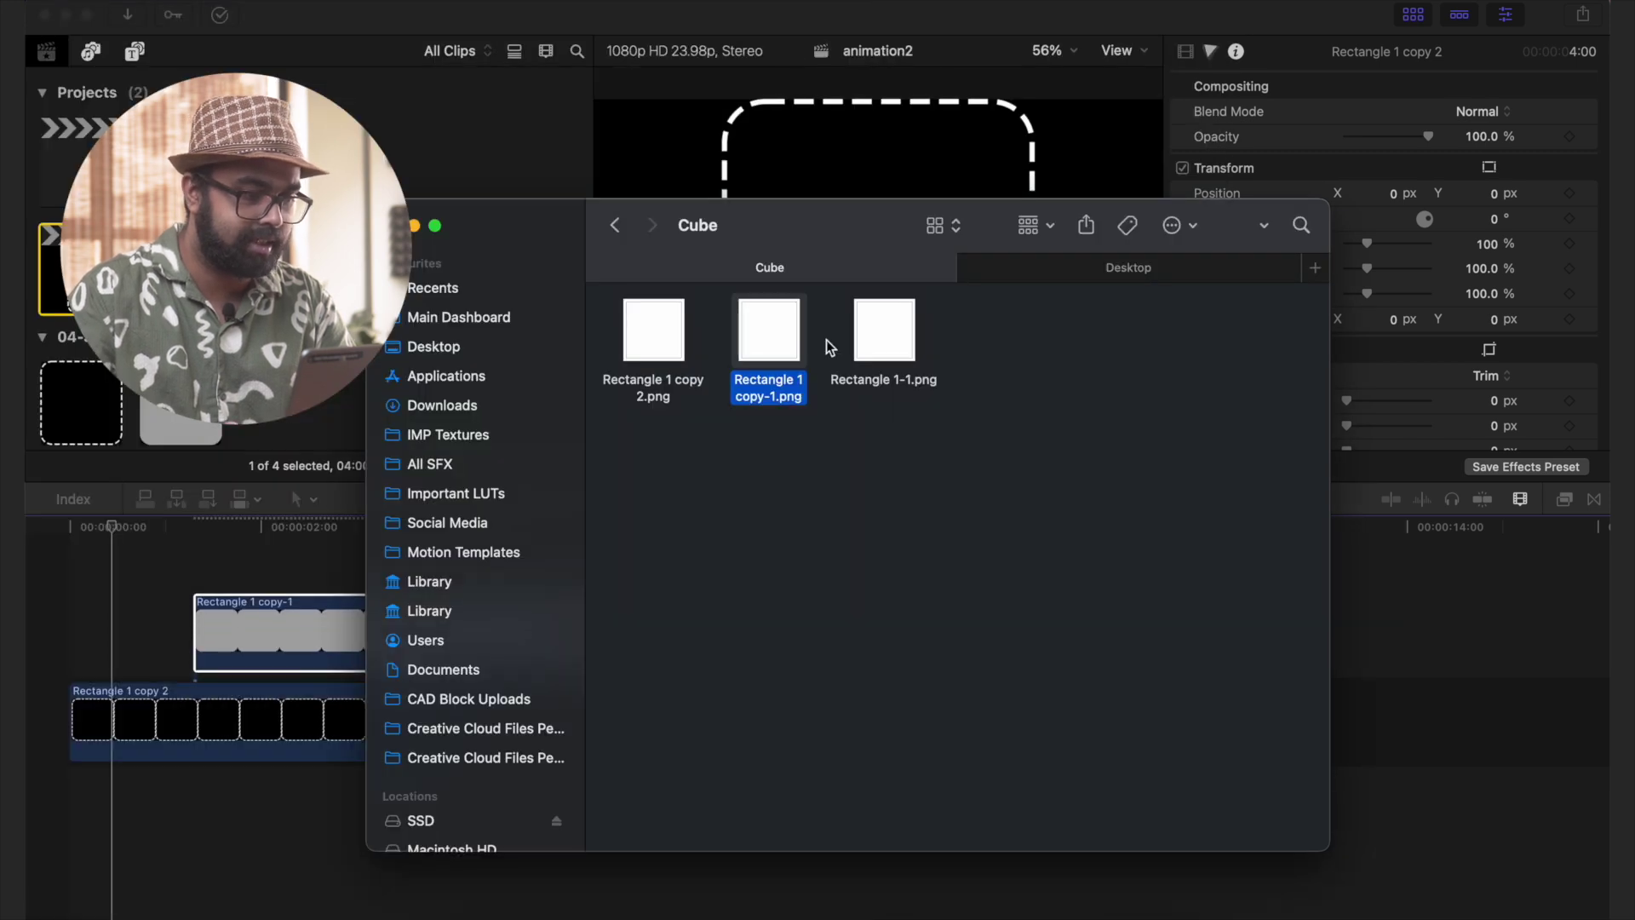
# - Return to the Cube folder in Finder and preview Rectangle 1-1.png
pyautogui.press('super+Tab')
pyautogui.click(442, 916)
pyautogui.click(836, 395)
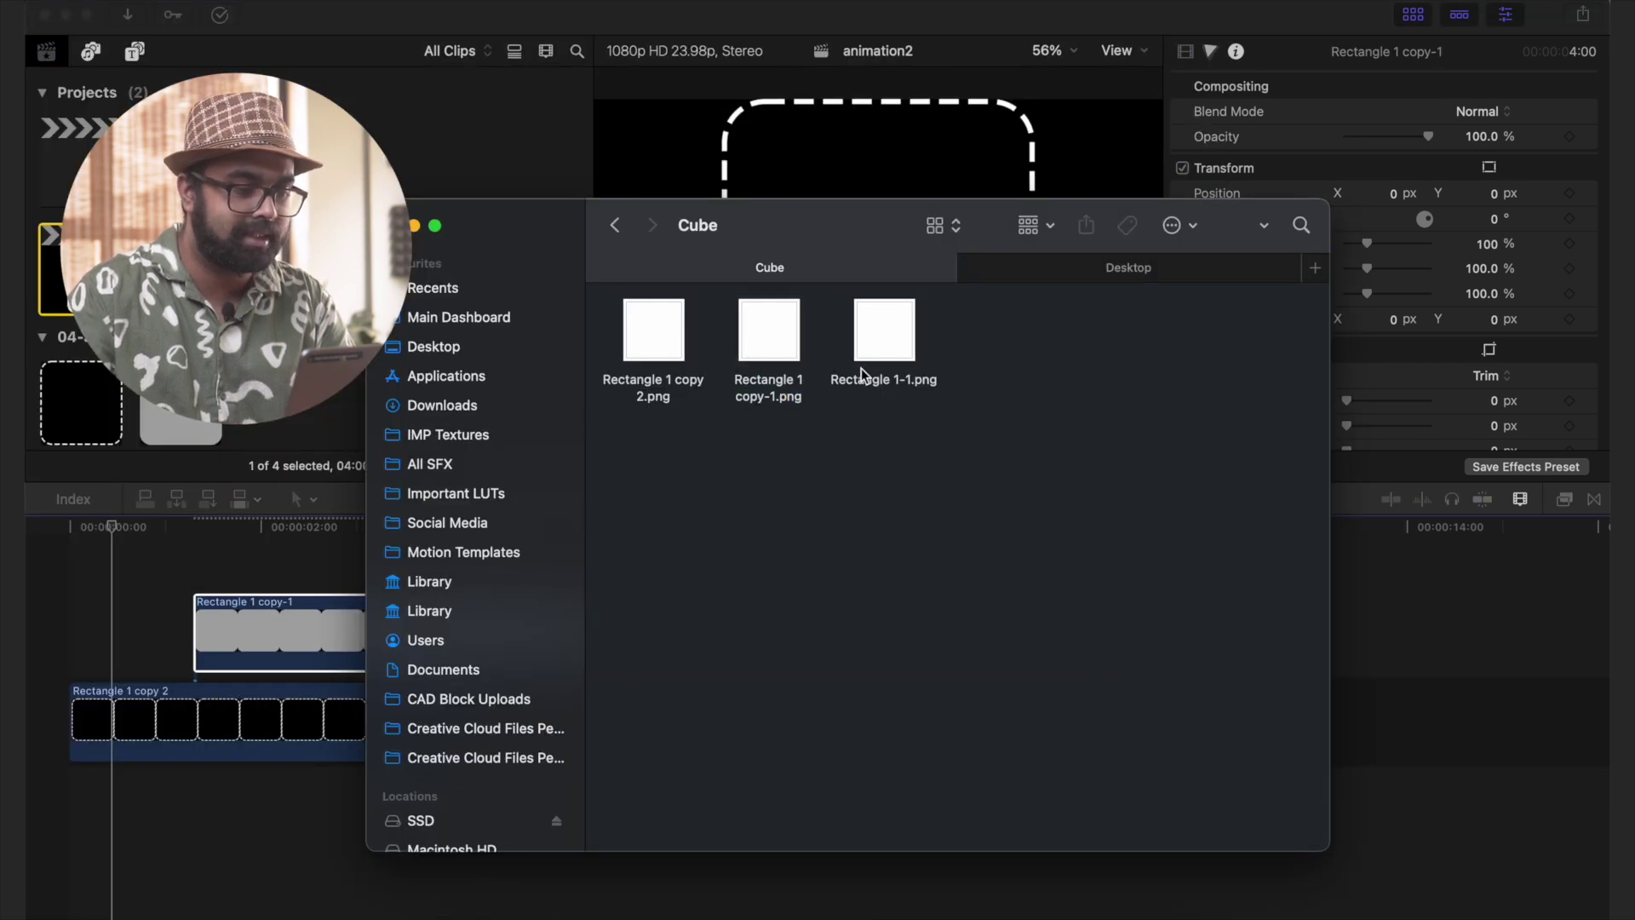
pyautogui.press('space')
pyautogui.press('space')
pyautogui.click(899, 327)
pyautogui.press('space')
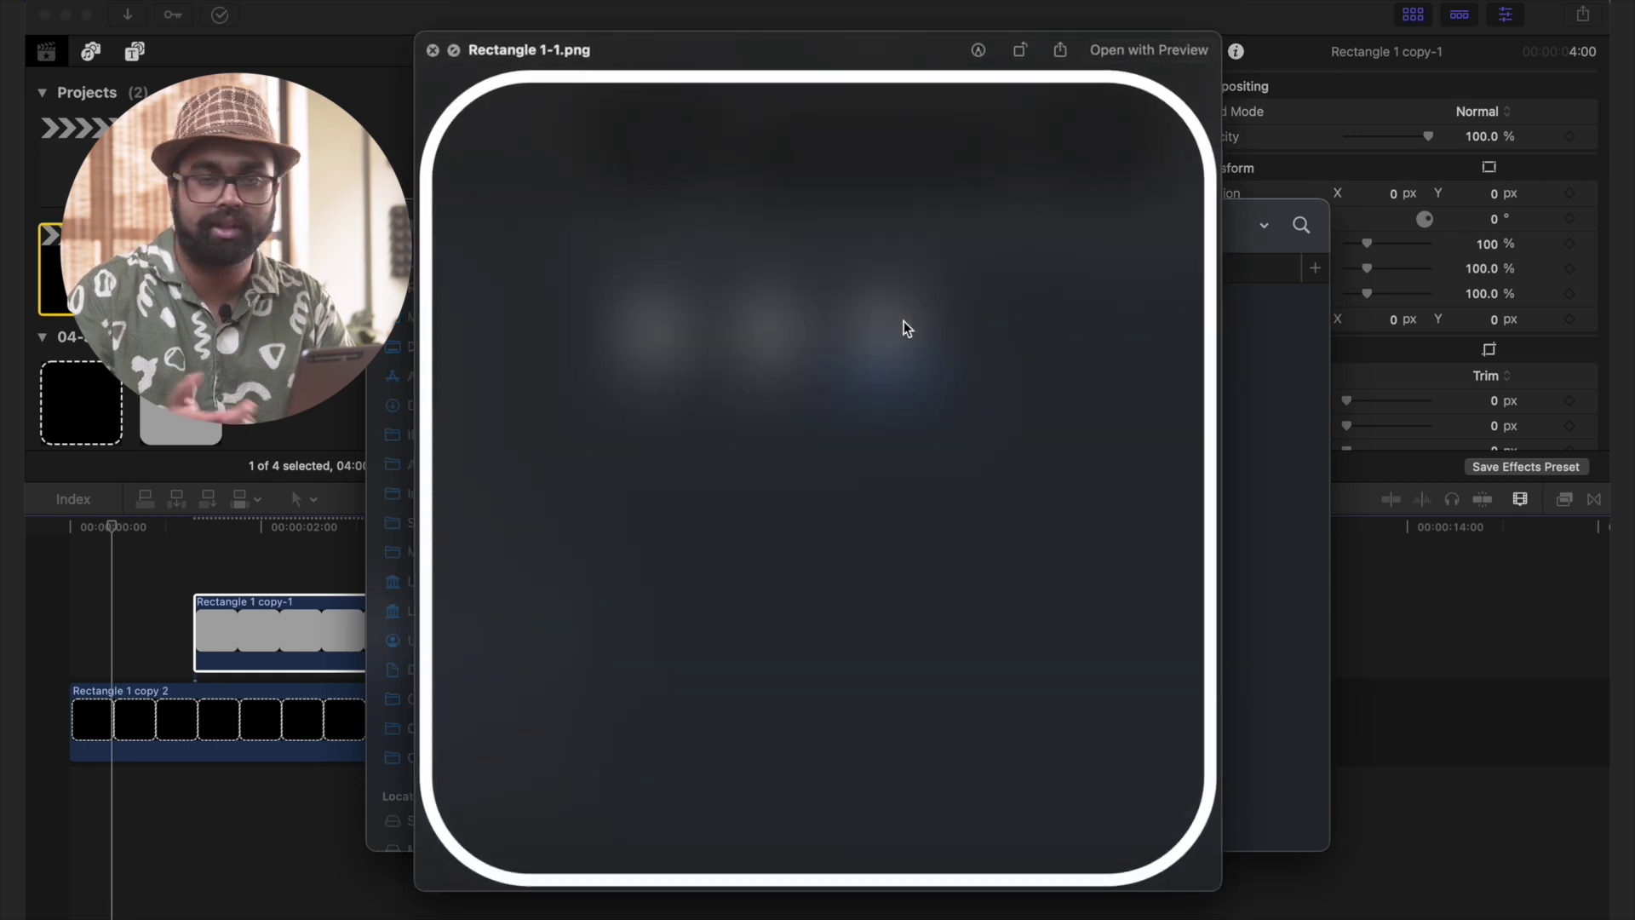
pyautogui.press('space')
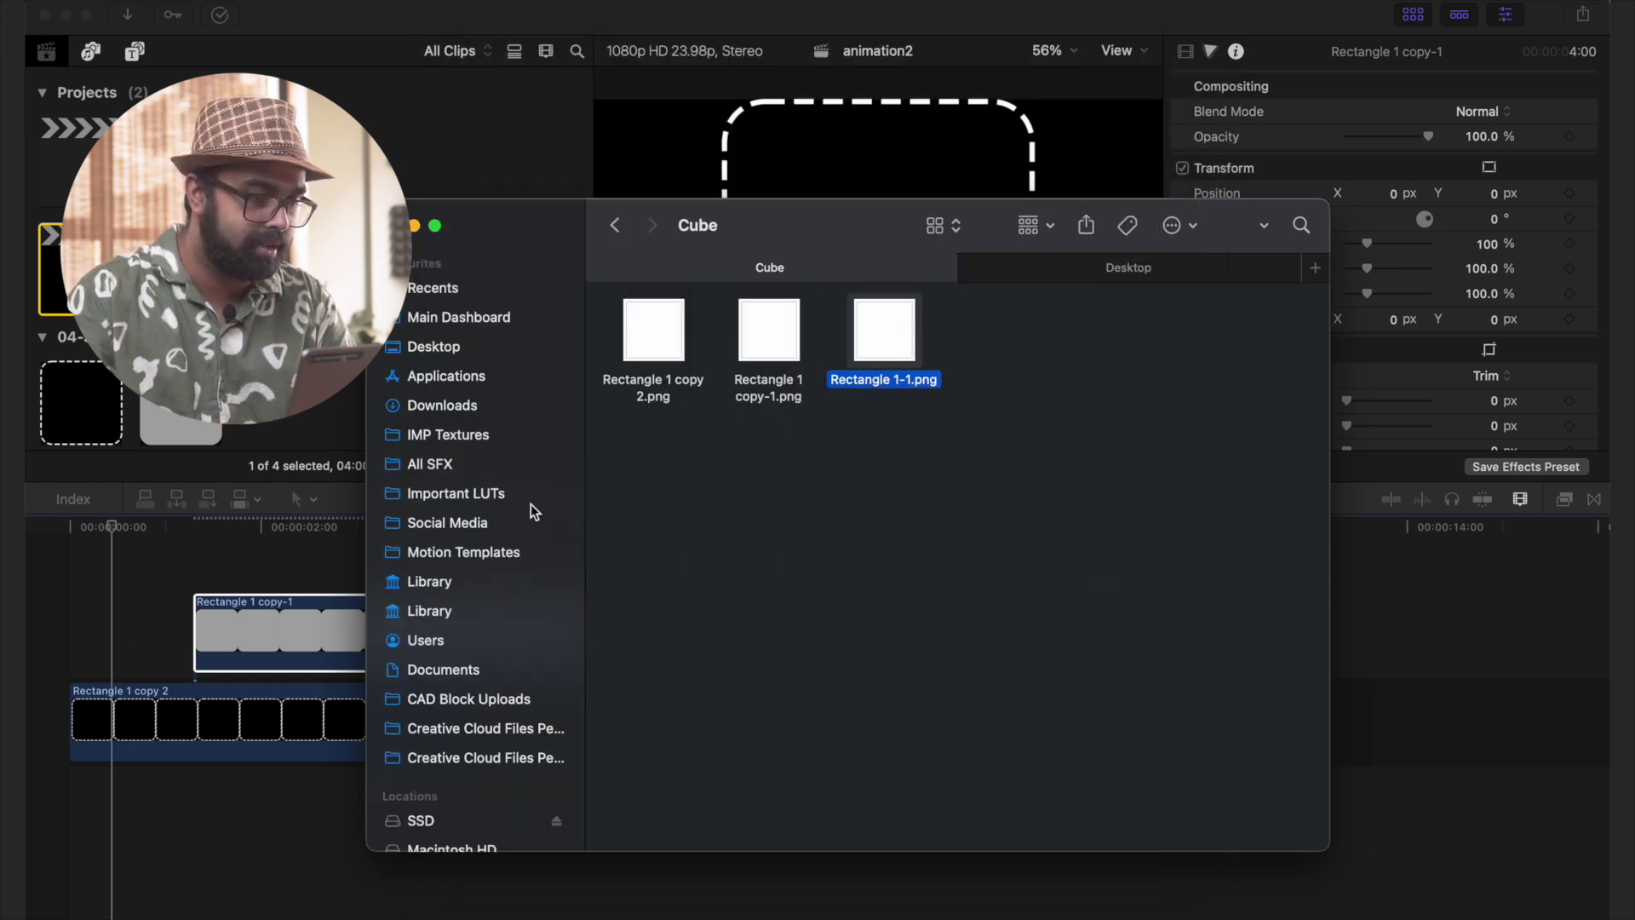
# - Return to Final Cut Pro and move the Rectangle 1 copy-1 clip beneath Rectangle 1 copy 2, aligned to the timeline start
pyautogui.press('super+Tab')
pyautogui.moveTo(353, 652); pyautogui.dragTo(194, 818)
pyautogui.click(238, 662)
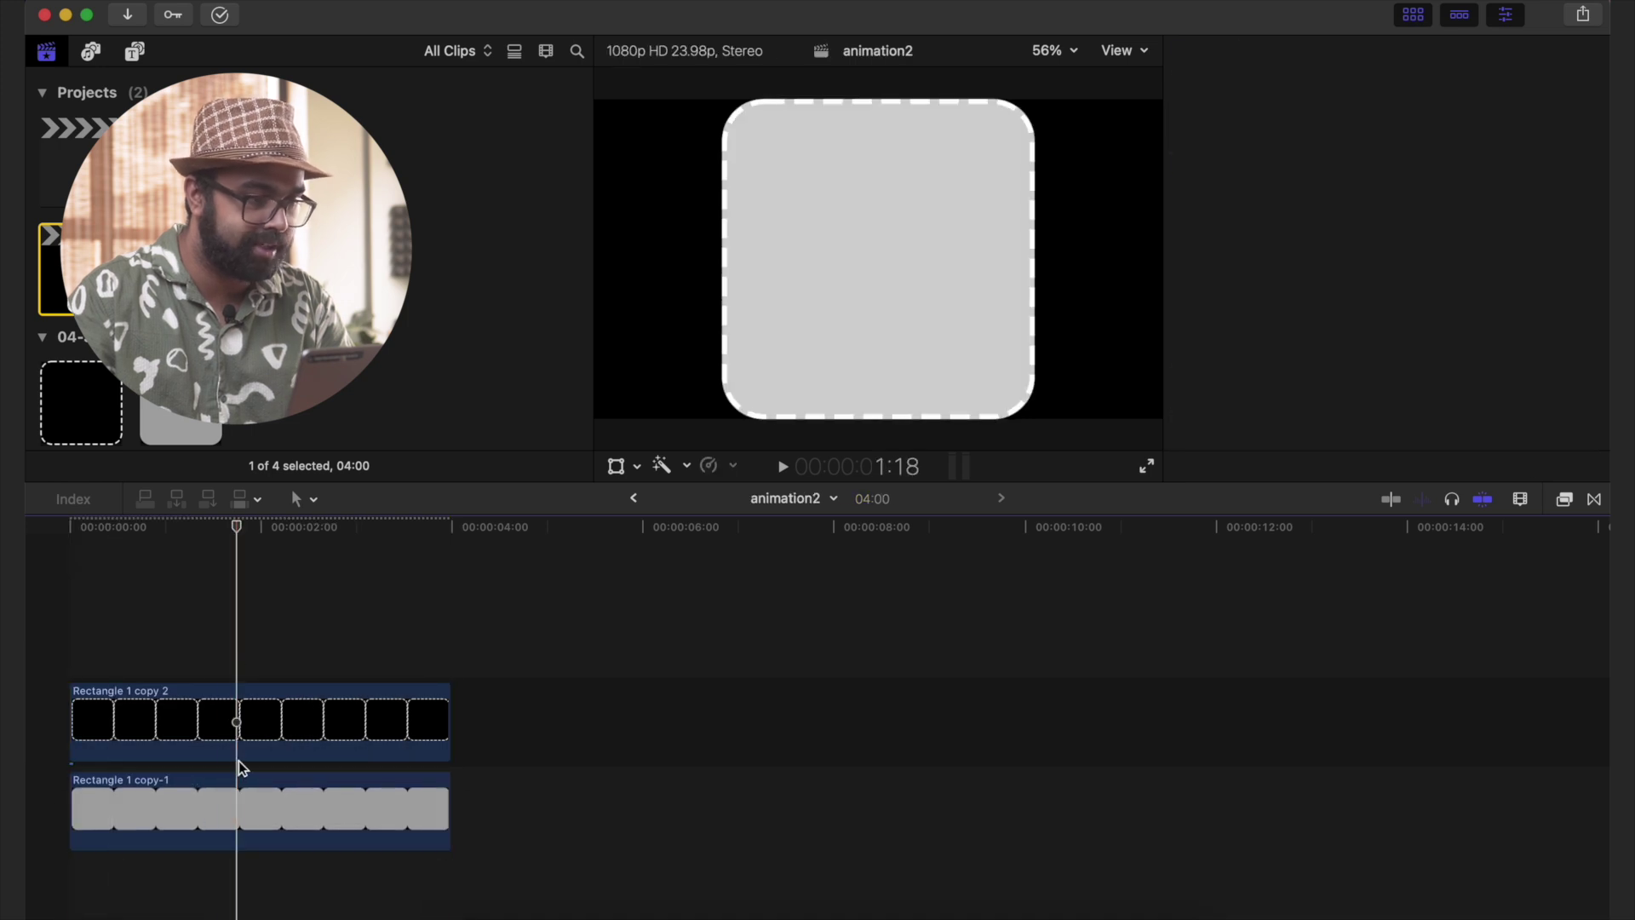
# - Disable the gray Rectangle 1 copy-1 clip so only the dashed outline shows
pyautogui.click(239, 797)
pyautogui.press('v')
pyautogui.press('v')
pyautogui.click(120, 809)
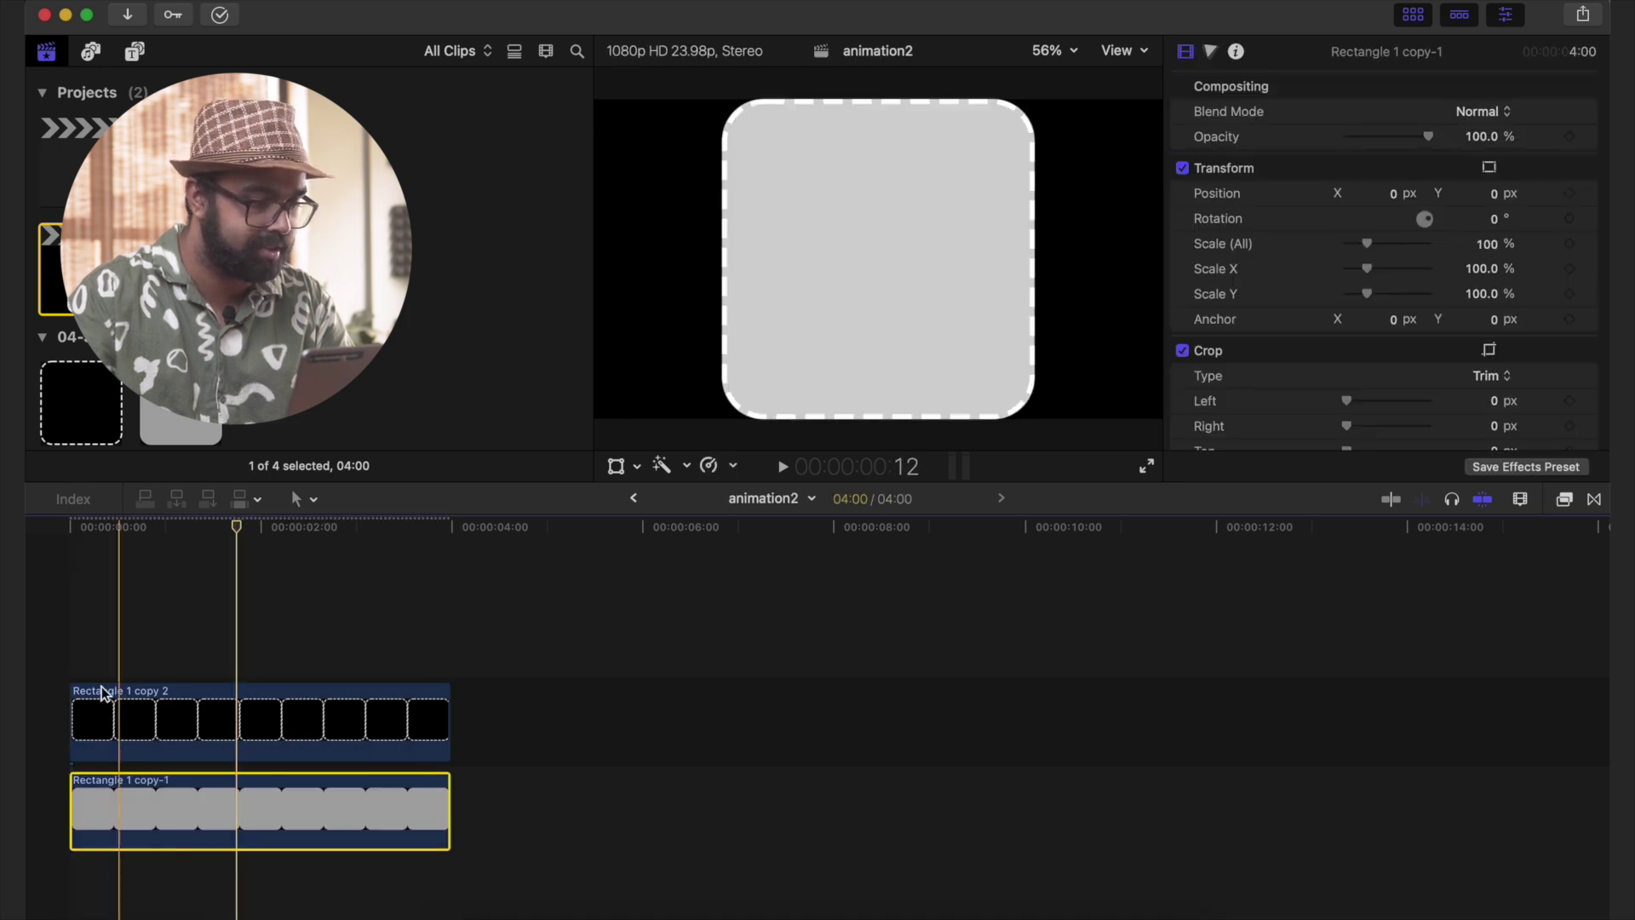
pyautogui.click(144, 809)
pyautogui.press('v')
# - Scale the Rectangle 1 copy 2 clip to 77% and apply the Draw Mask effect to it
pyautogui.click(178, 738)
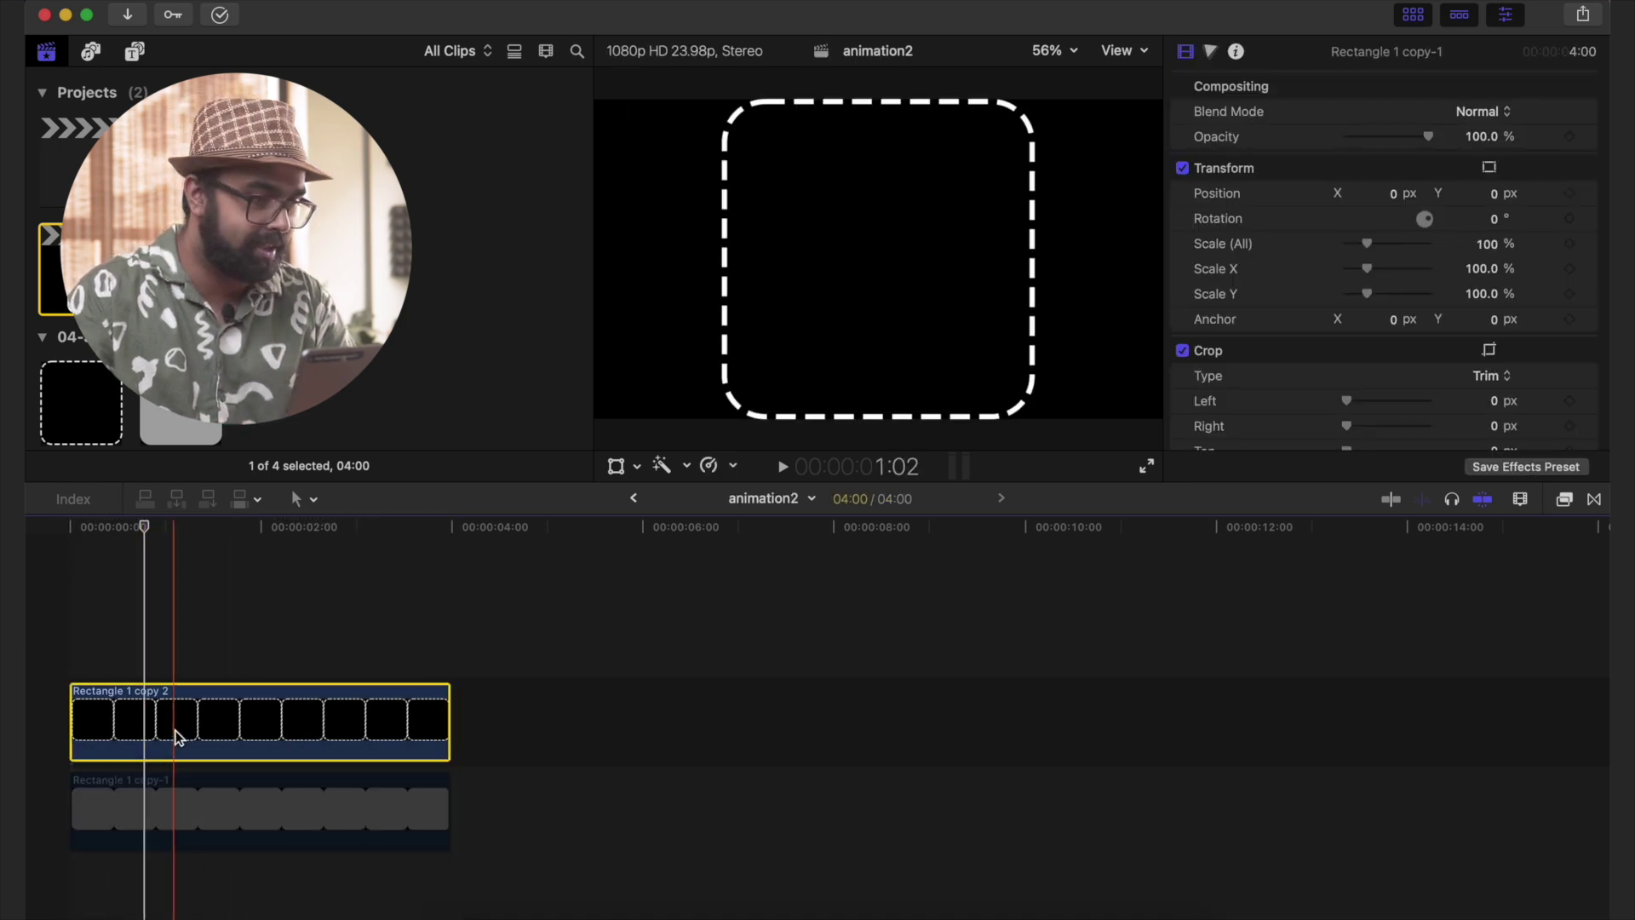
pyautogui.moveTo(1367, 243); pyautogui.dragTo(1363, 242)
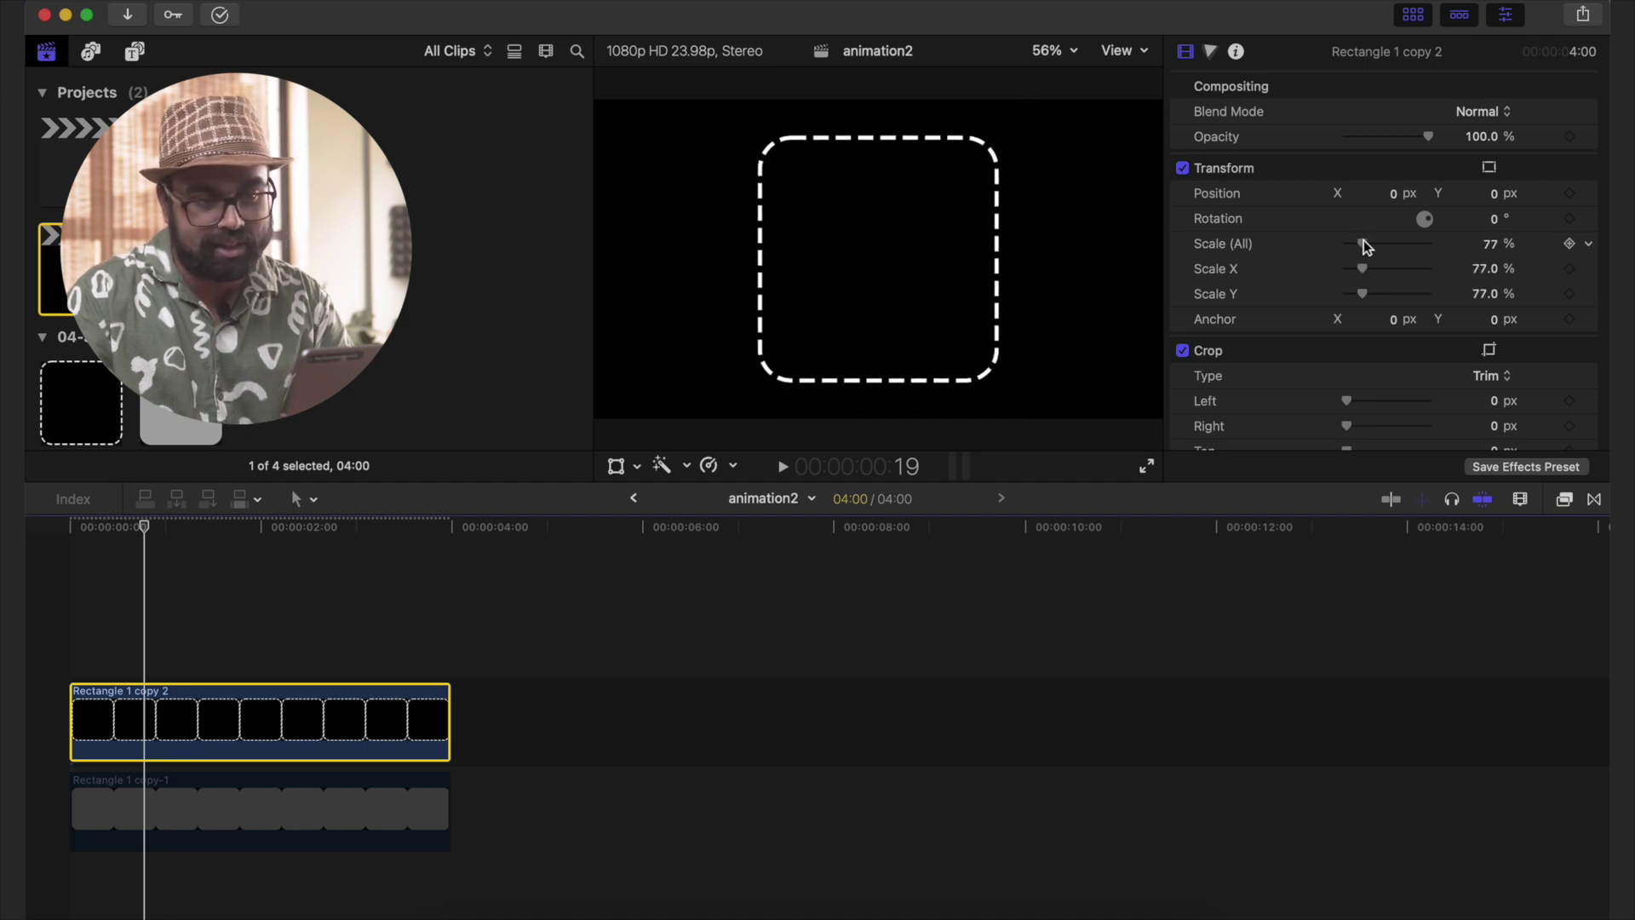
pyautogui.click(1564, 500)
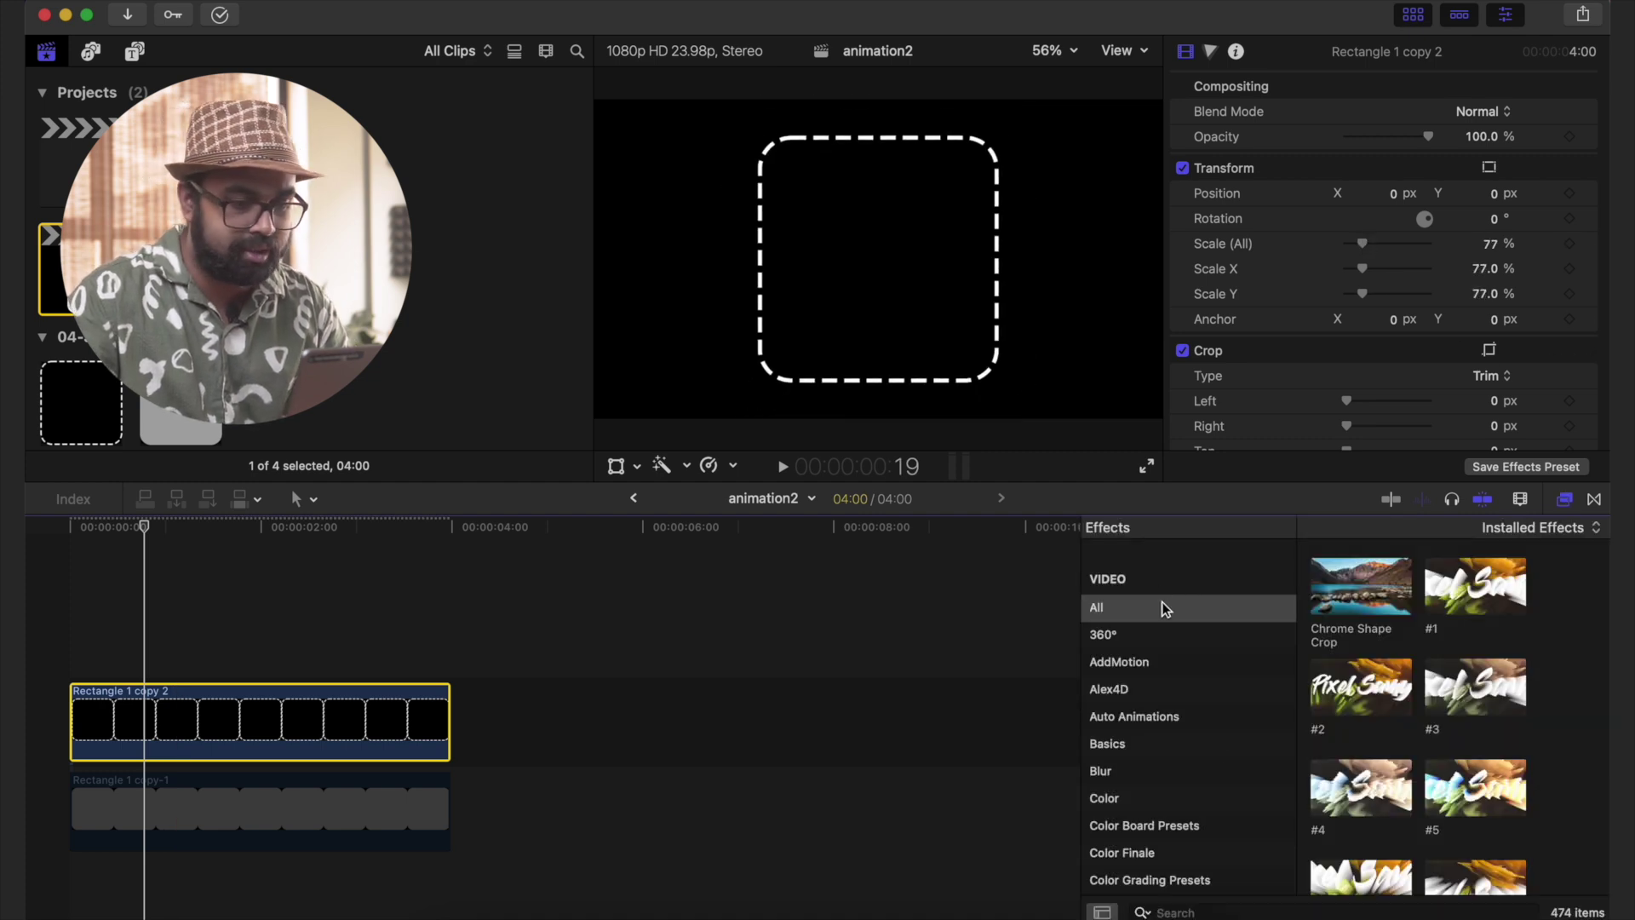
pyautogui.click(1208, 911)
pyautogui.moveTo(1361, 690); pyautogui.dragTo(273, 720)
# - Draw a closed mask that runs along the inside and outside of the dashed outline, starting at its upper-left corner
pyautogui.click(775, 133)
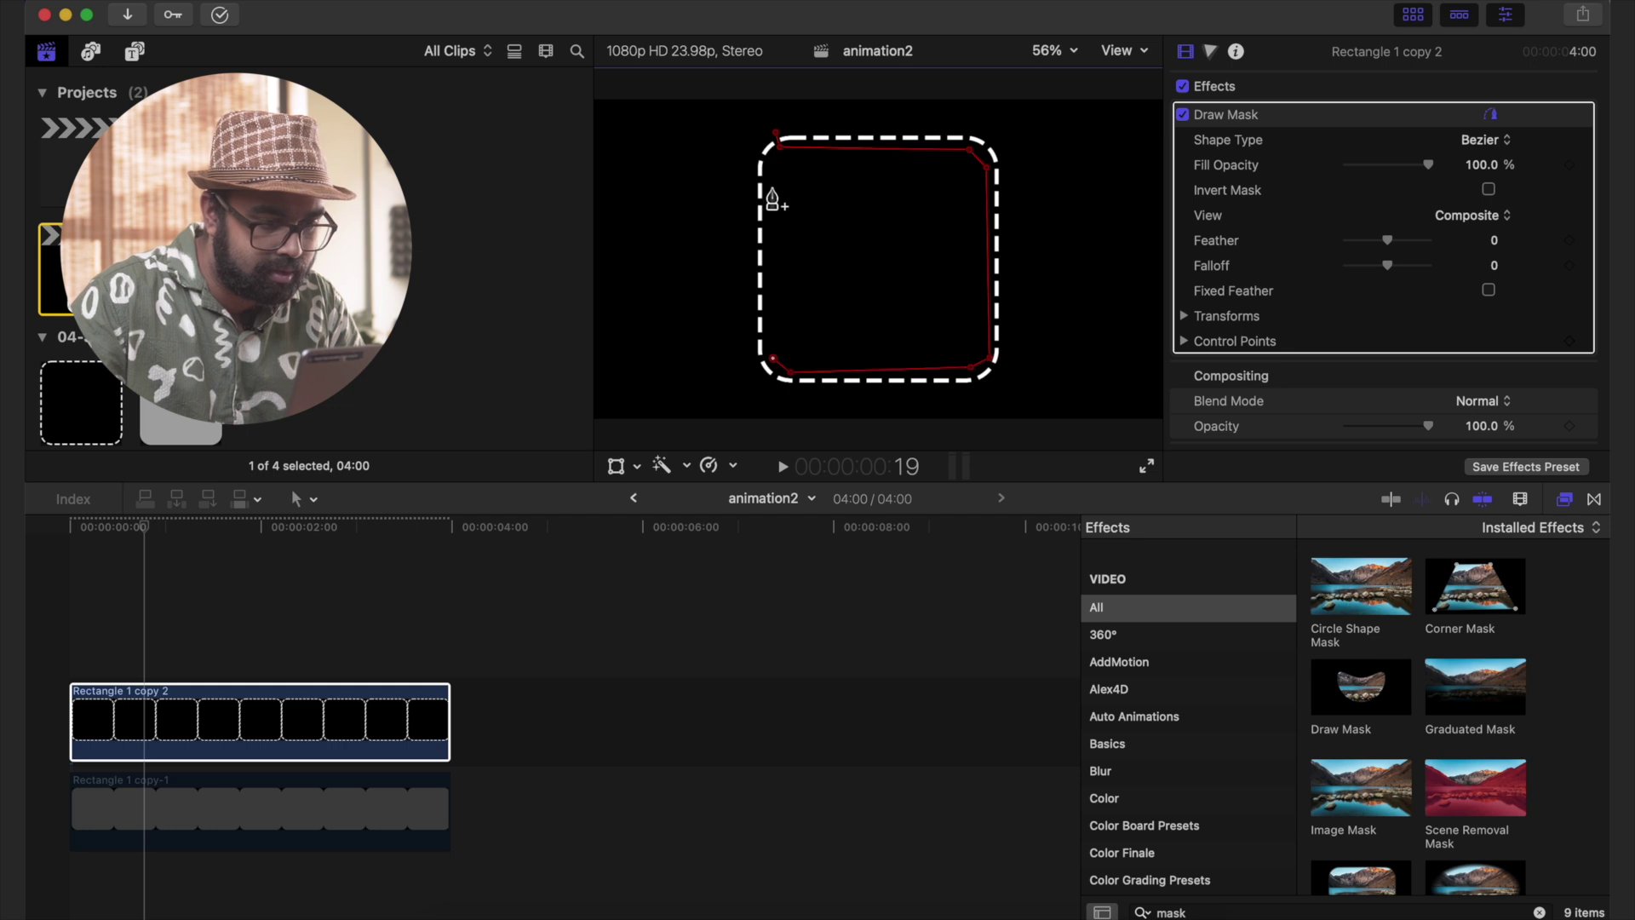
pyautogui.click(1047, 51)
pyautogui.click(1099, 209)
pyautogui.click(1047, 51)
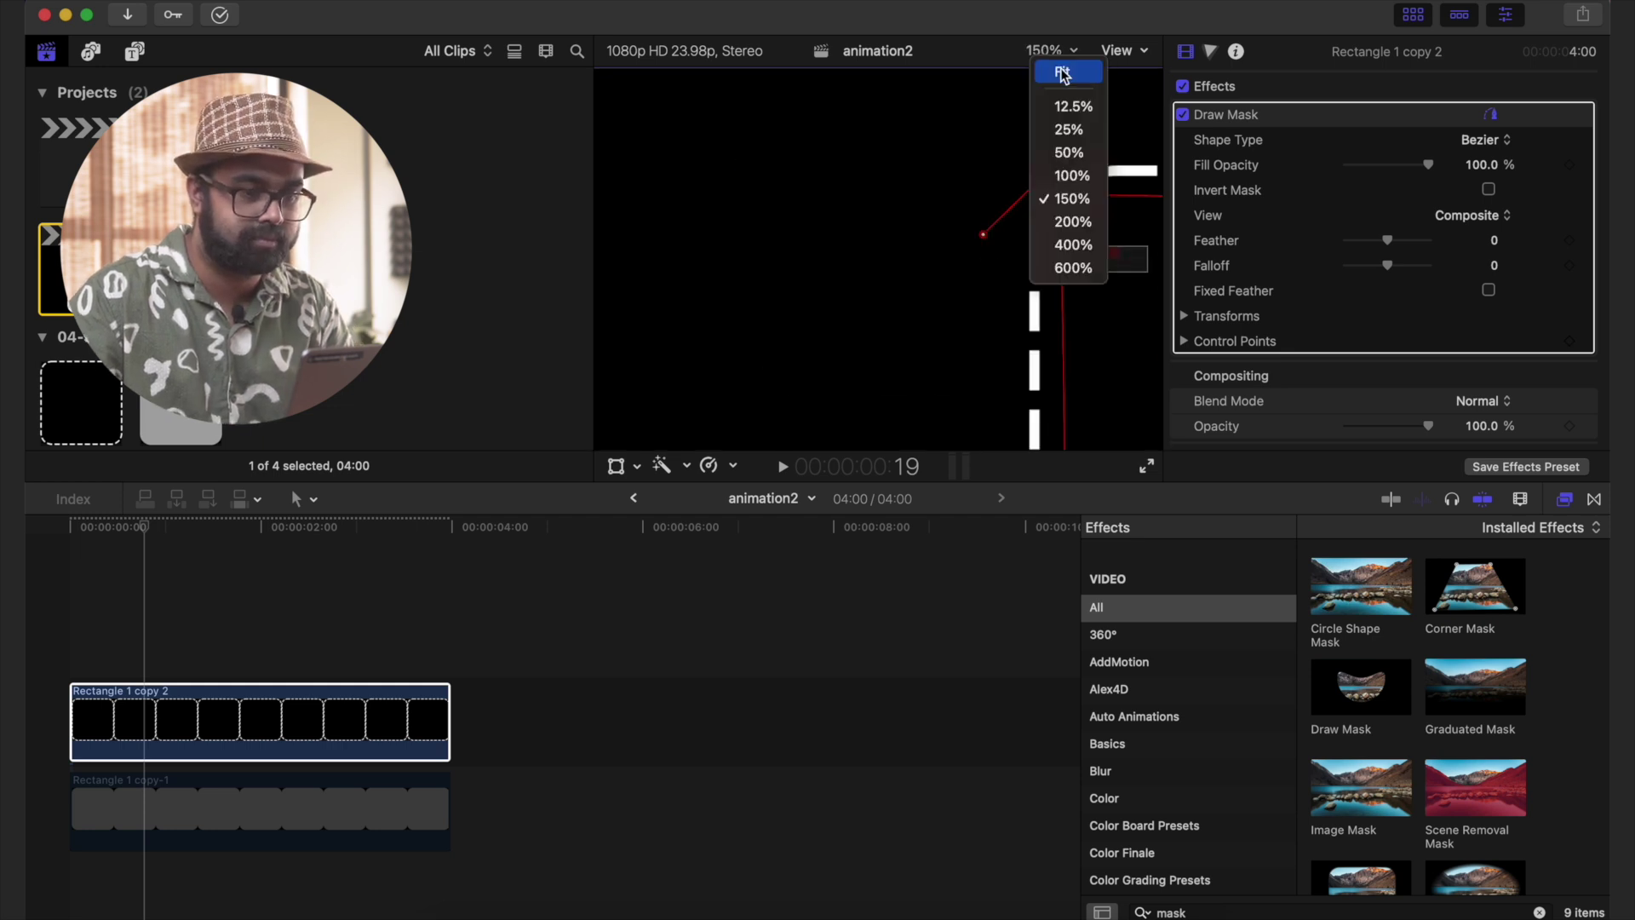
pyautogui.click(1057, 65)
pyautogui.click(821, 117)
pyautogui.click(776, 132)
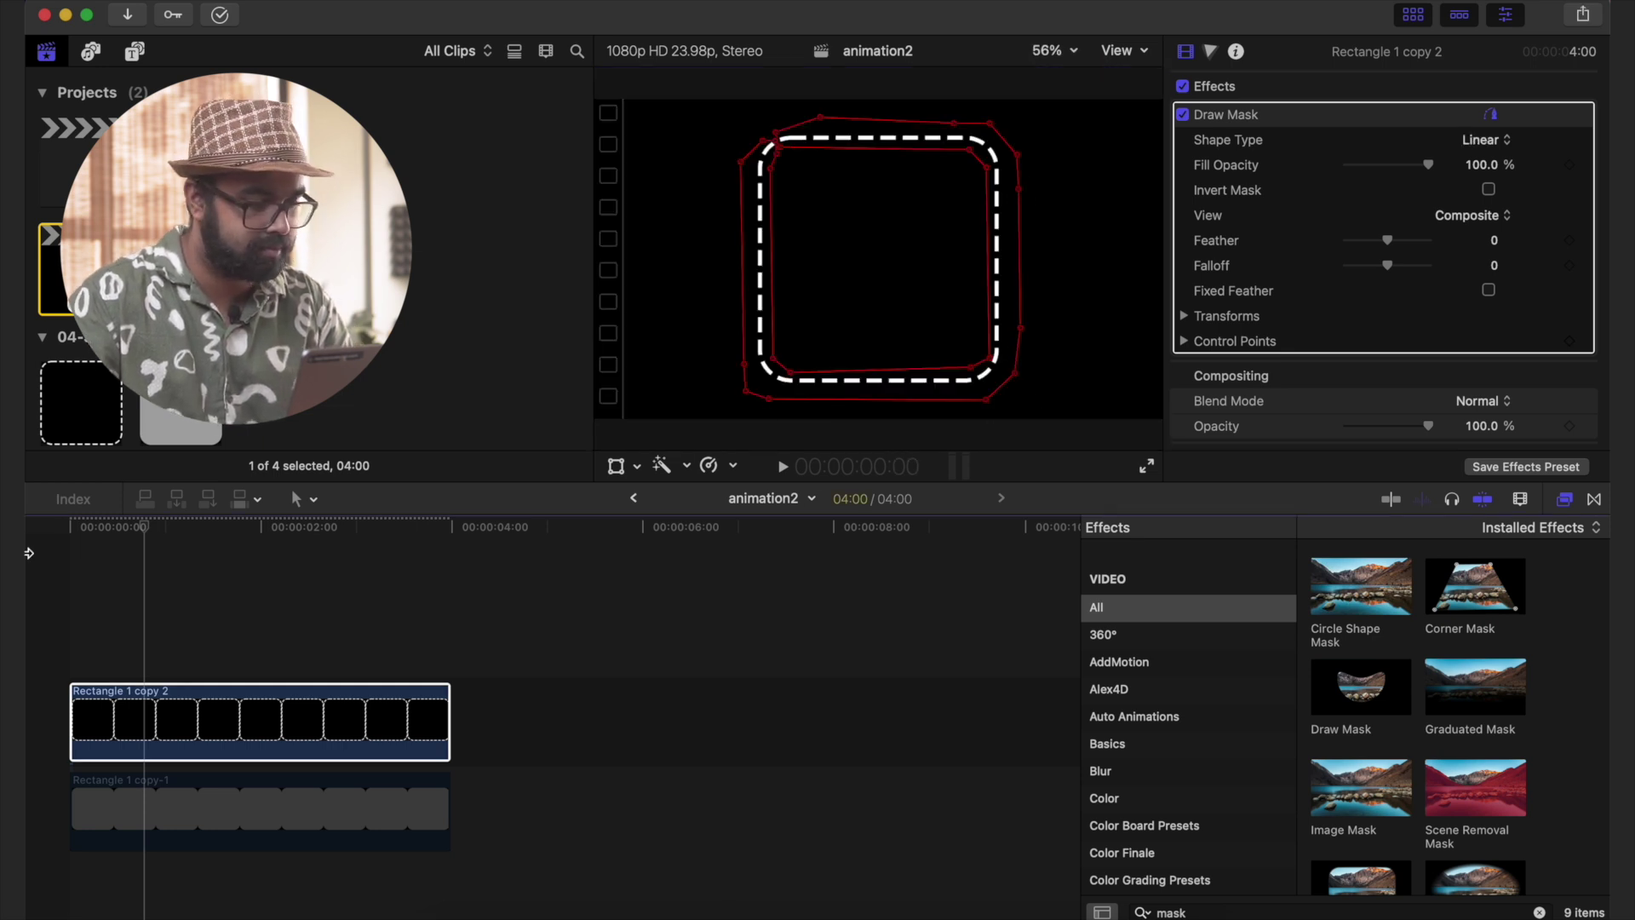
# - Invert the draw mask so it hides the dashed outline
pyautogui.press('space')
pyautogui.press('space')
pyautogui.click(1487, 189)
# - Keyframe the mask's Control Points and Position at the start of the clip
pyautogui.press('Home')
pyautogui.click(1191, 344)
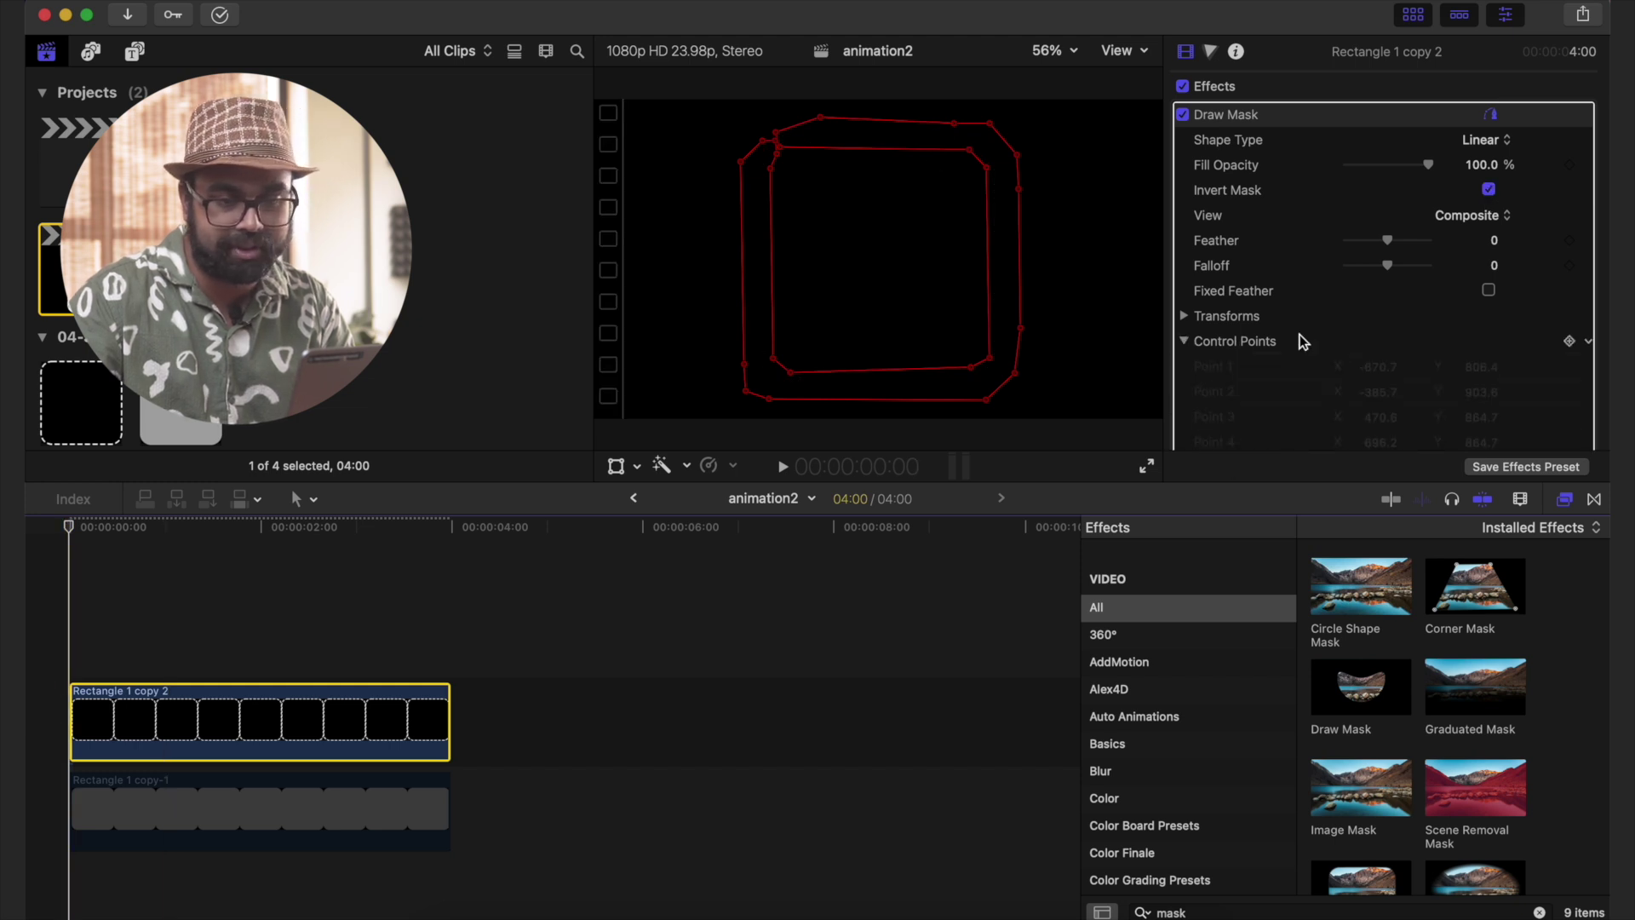
pyautogui.click(1184, 317)
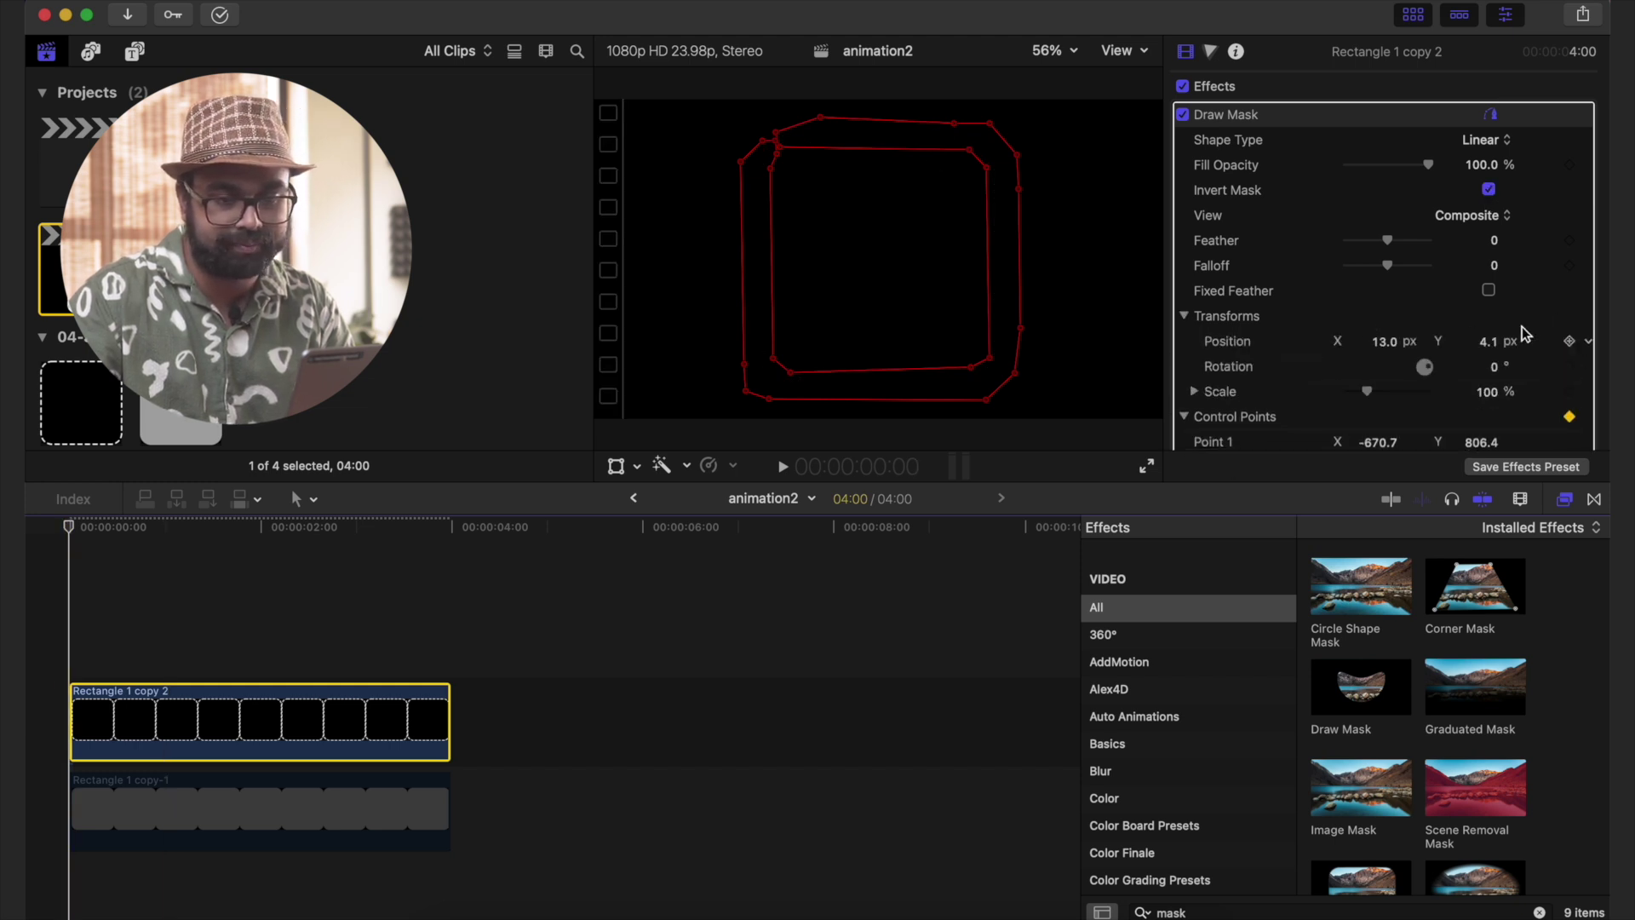
pyautogui.press('space')
pyautogui.press('space')
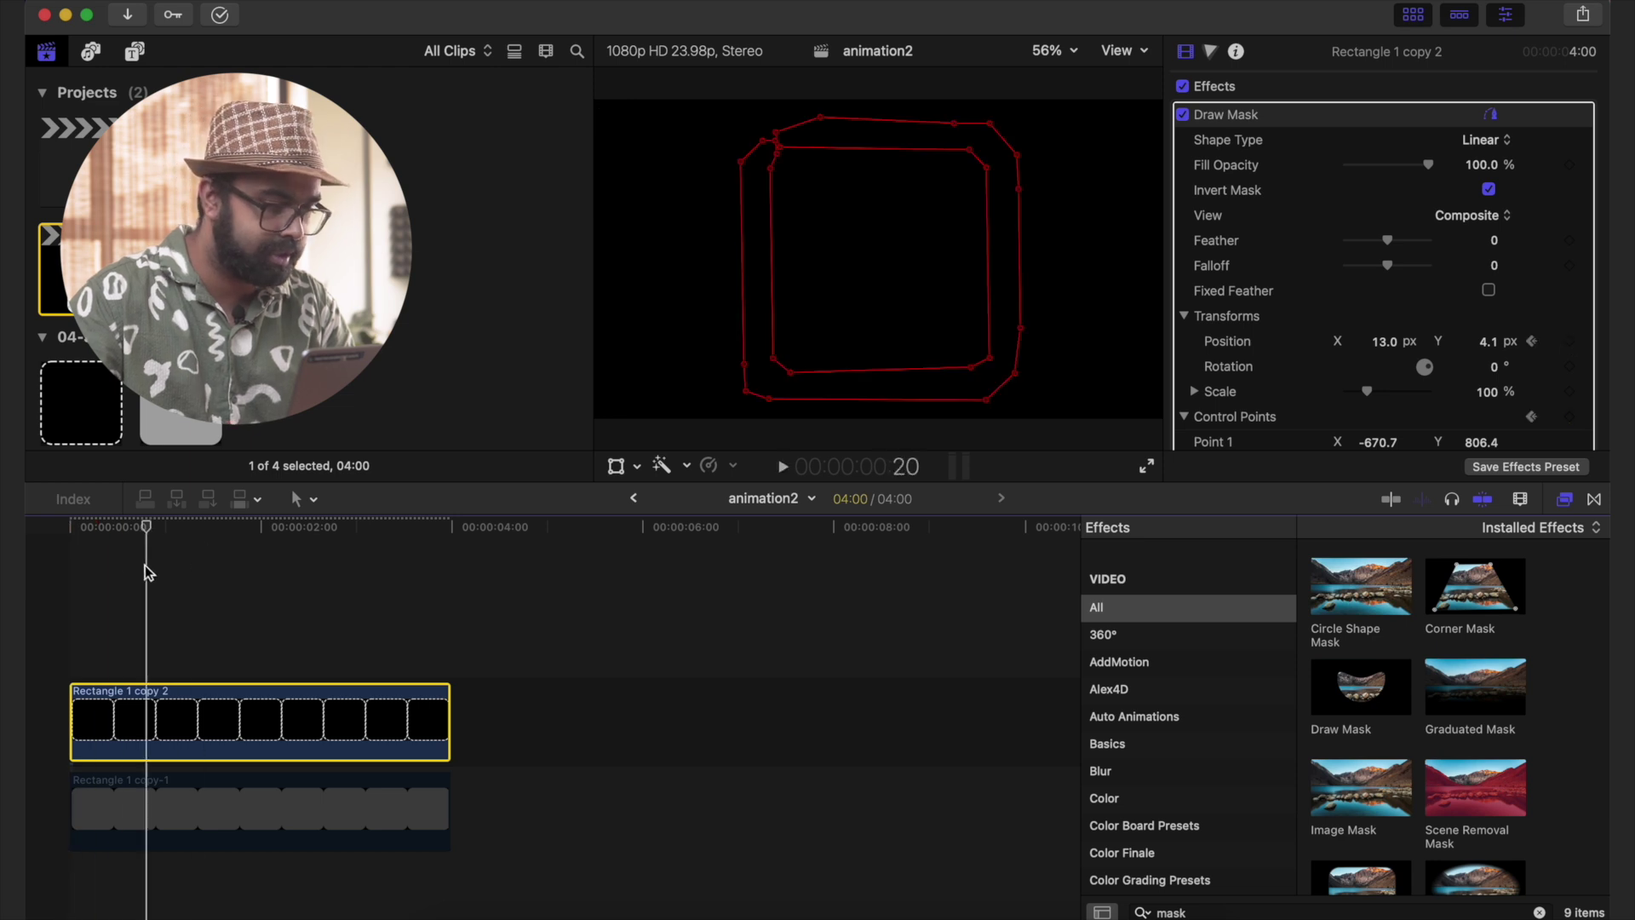
# - At frame 12, move the mask's upper-left control points to the upper-right corner to reveal the dashed upper edge
pyautogui.press('space')
pyautogui.press('space')
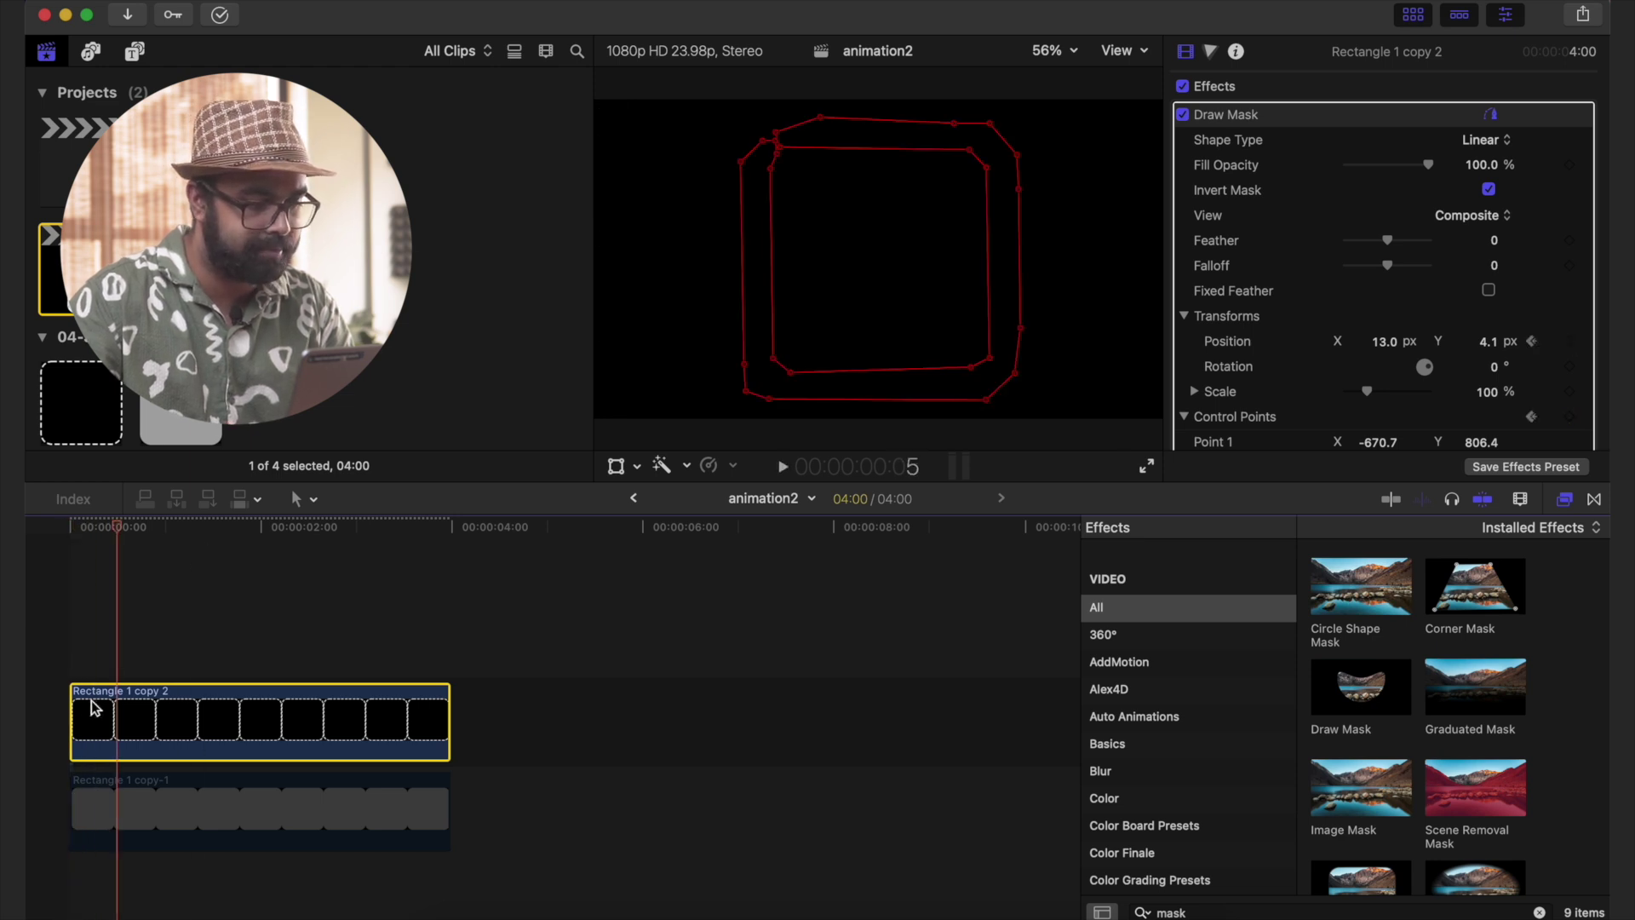
pyautogui.click(1047, 51)
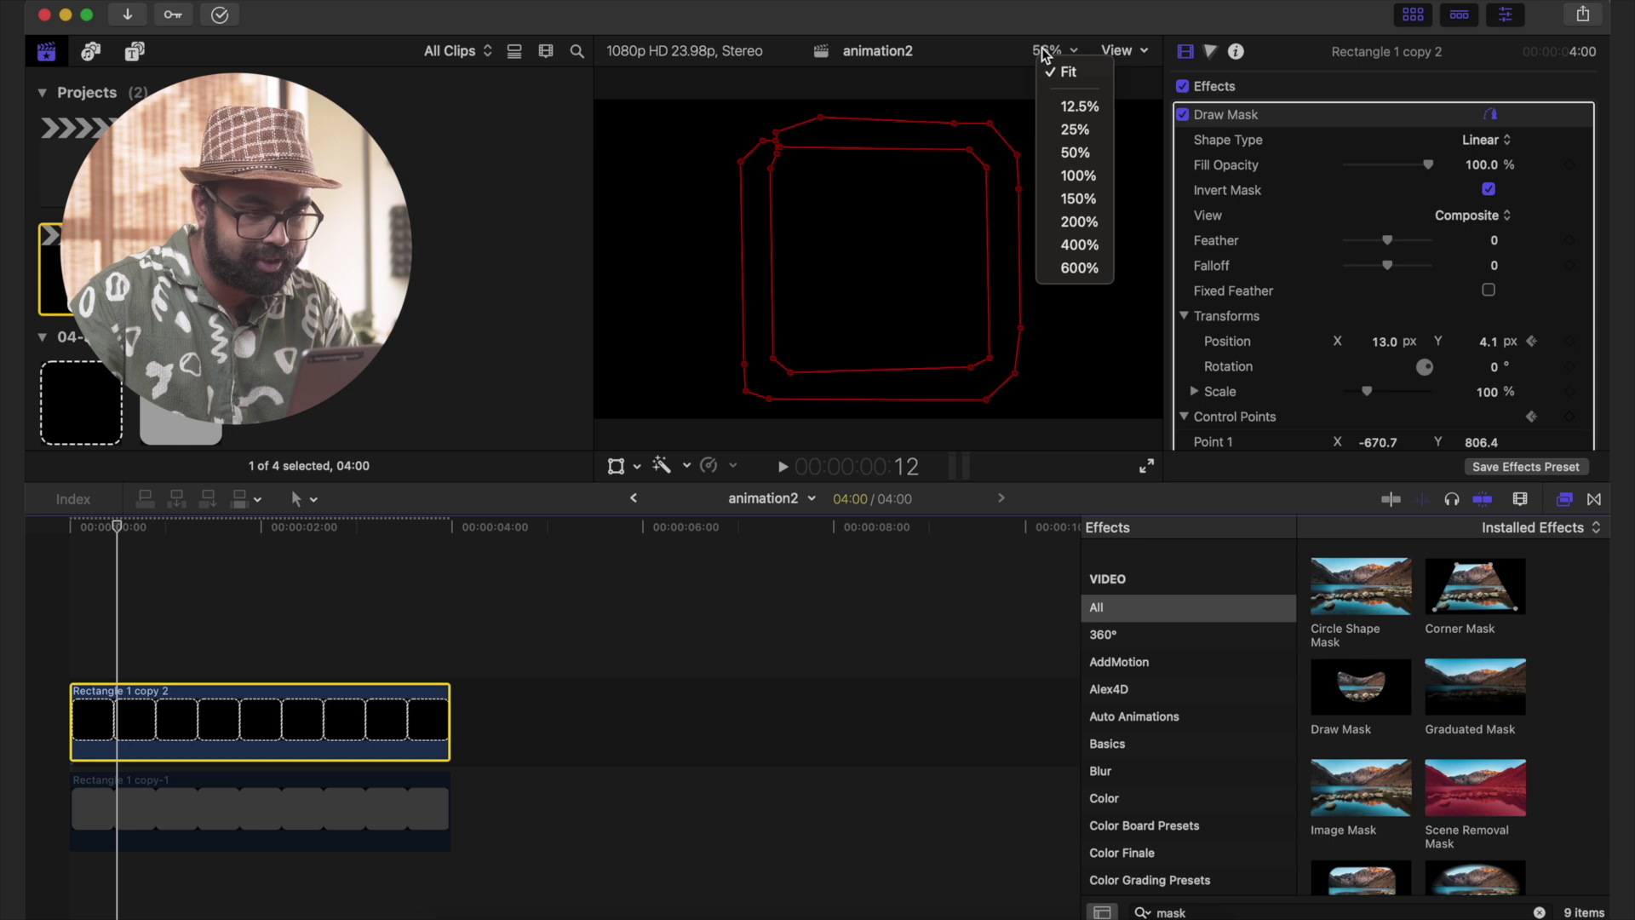
pyautogui.click(1078, 175)
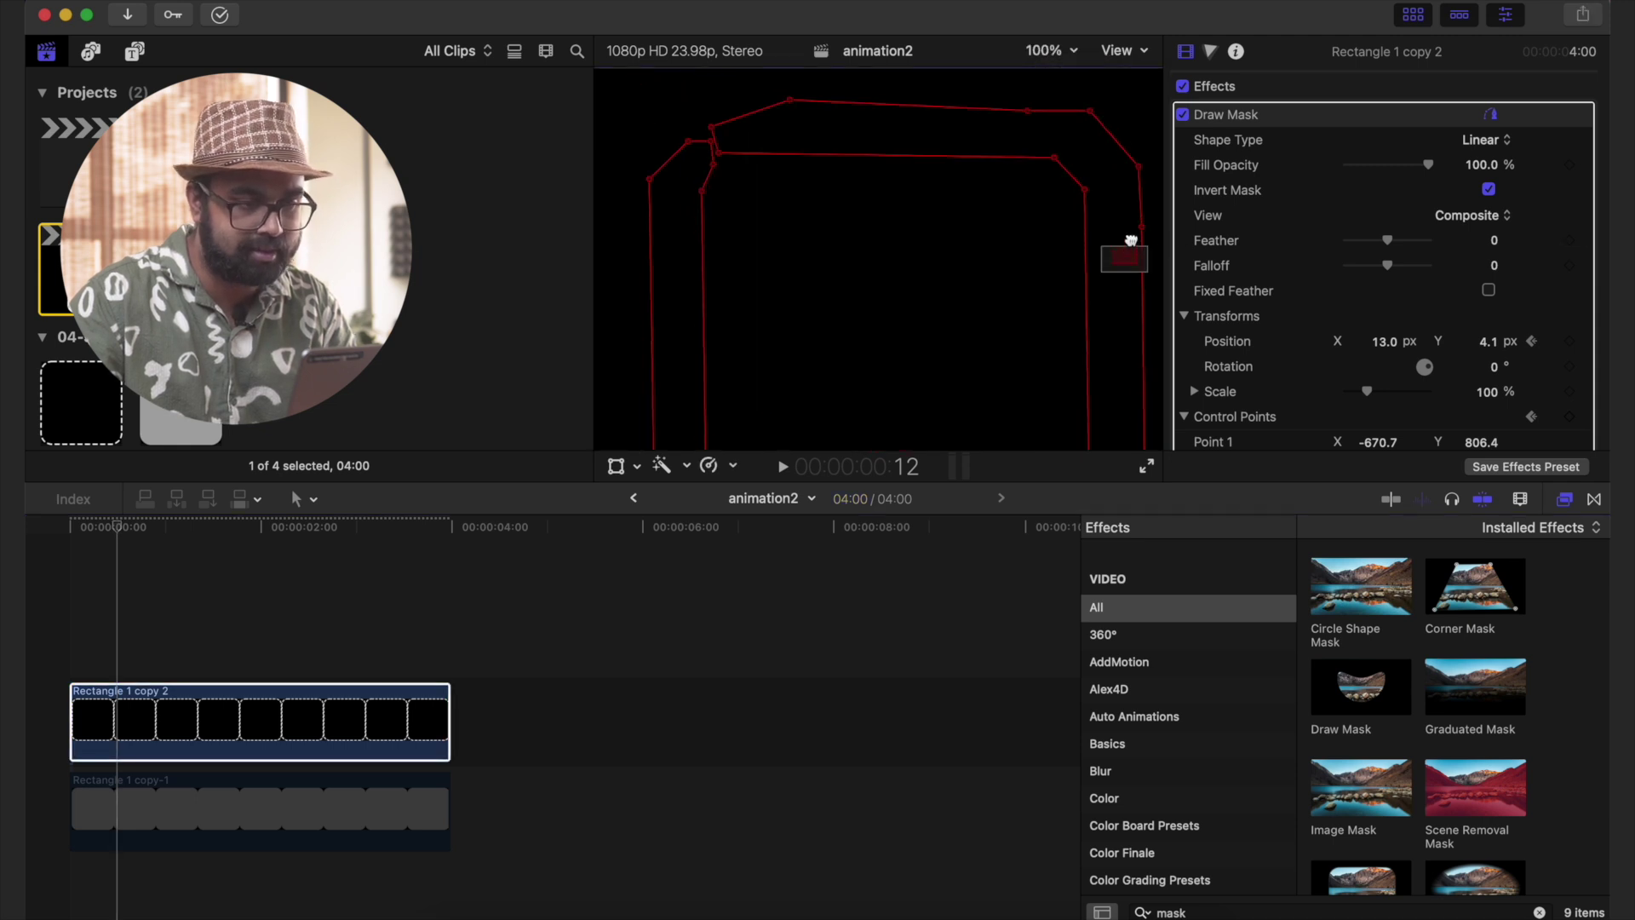
pyautogui.moveTo(720, 157); pyautogui.dragTo(1048, 158)
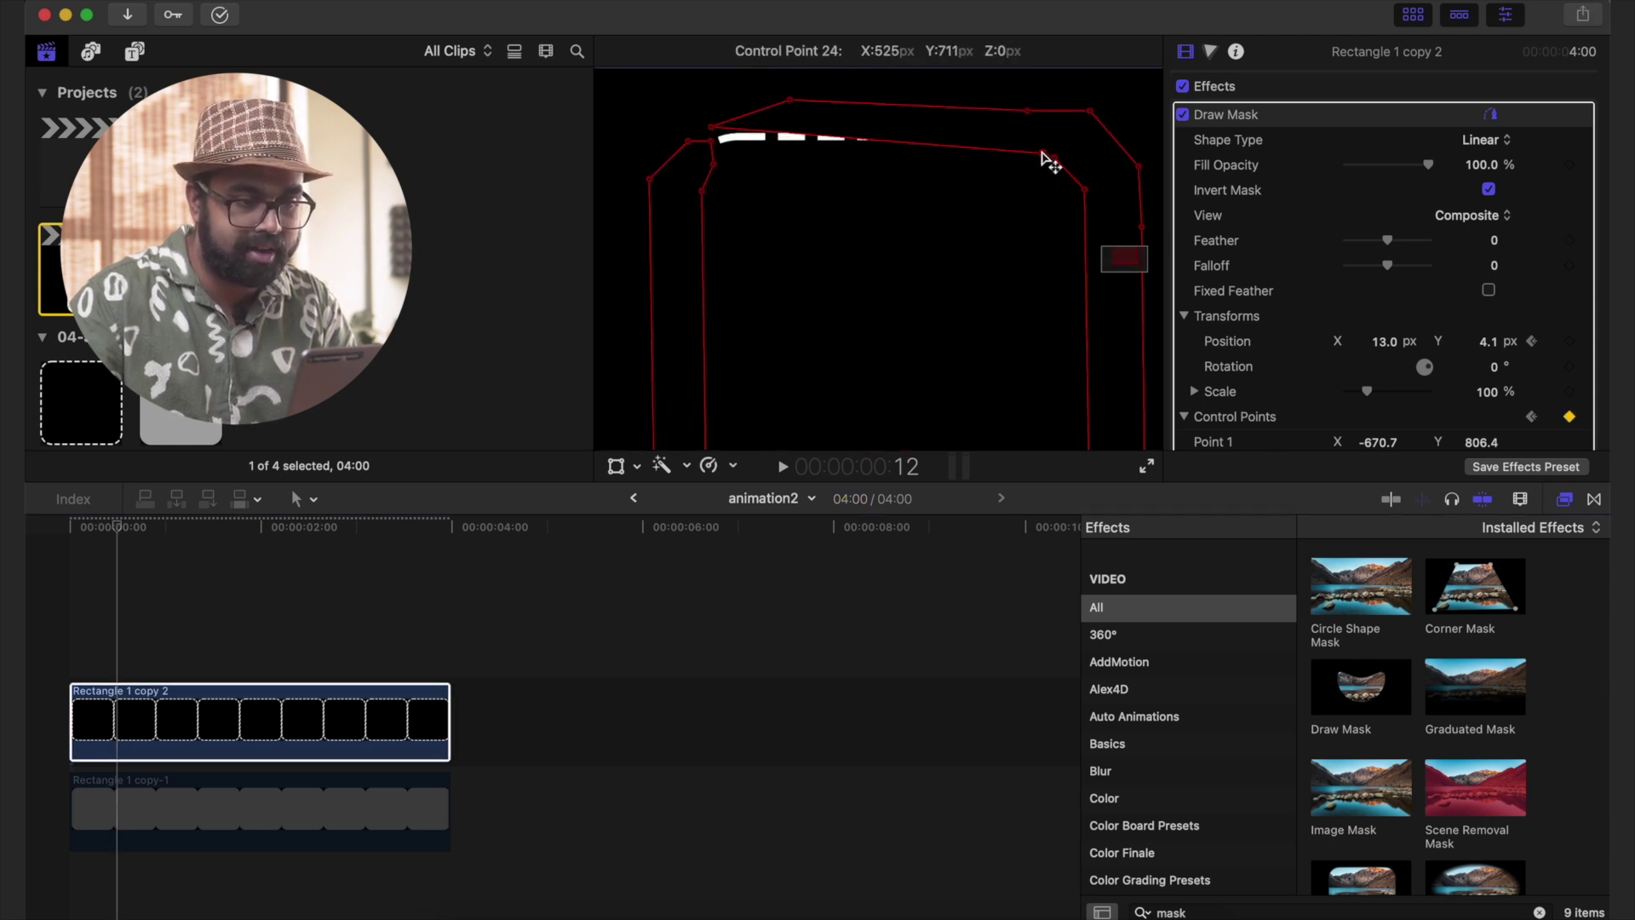
pyautogui.moveTo(722, 138); pyautogui.dragTo(1051, 130)
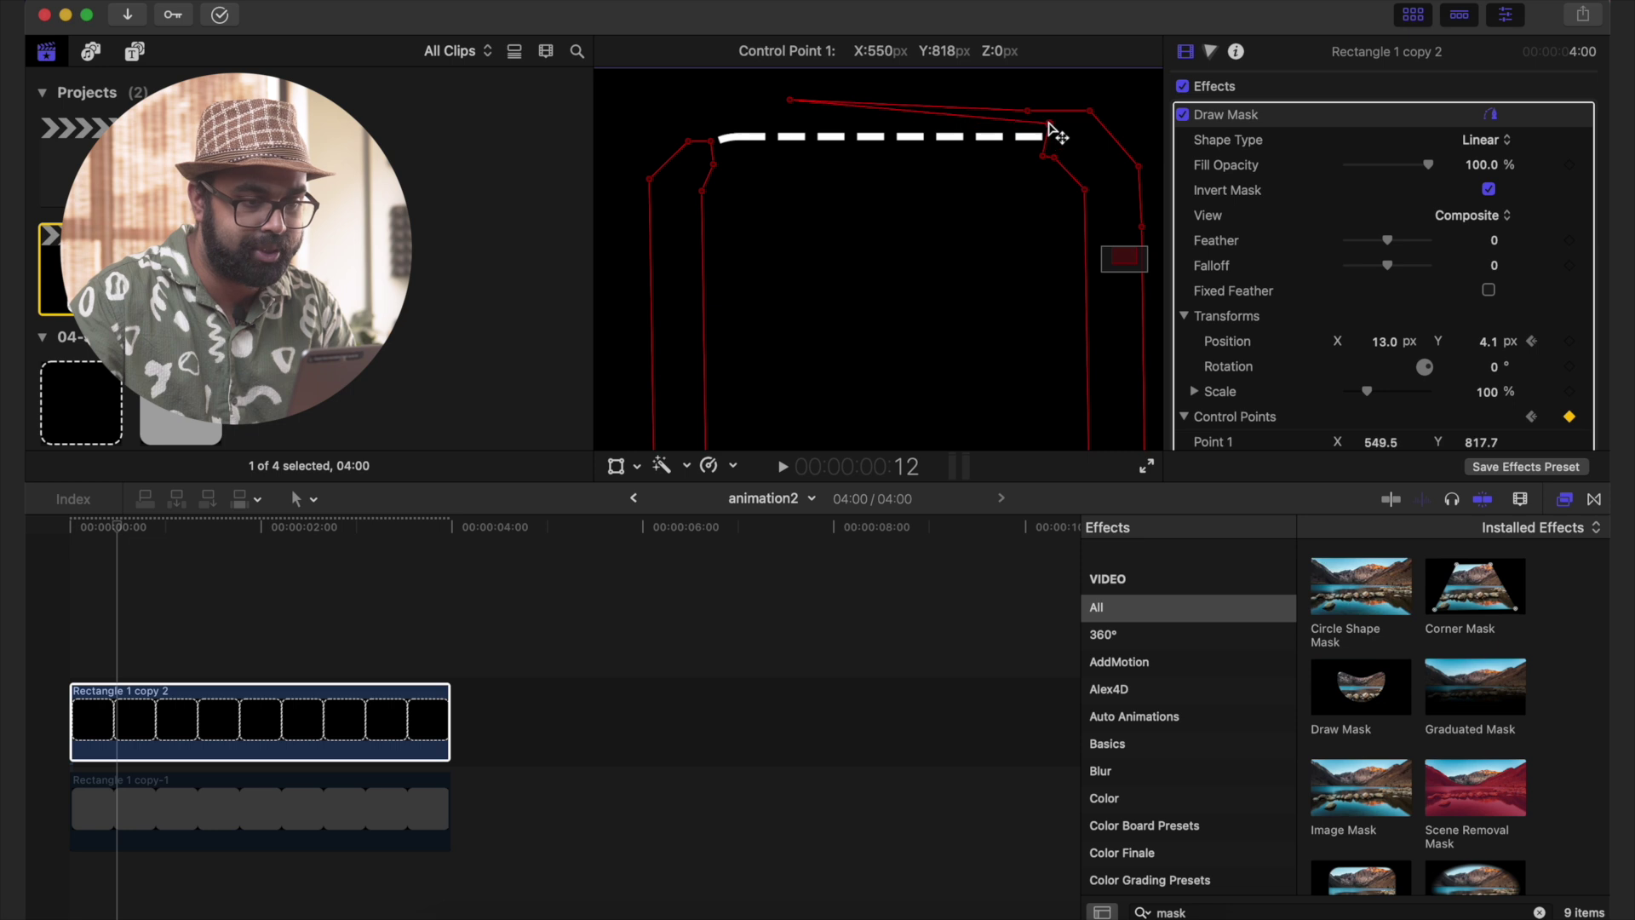
pyautogui.moveTo(790, 99); pyautogui.dragTo(1050, 120)
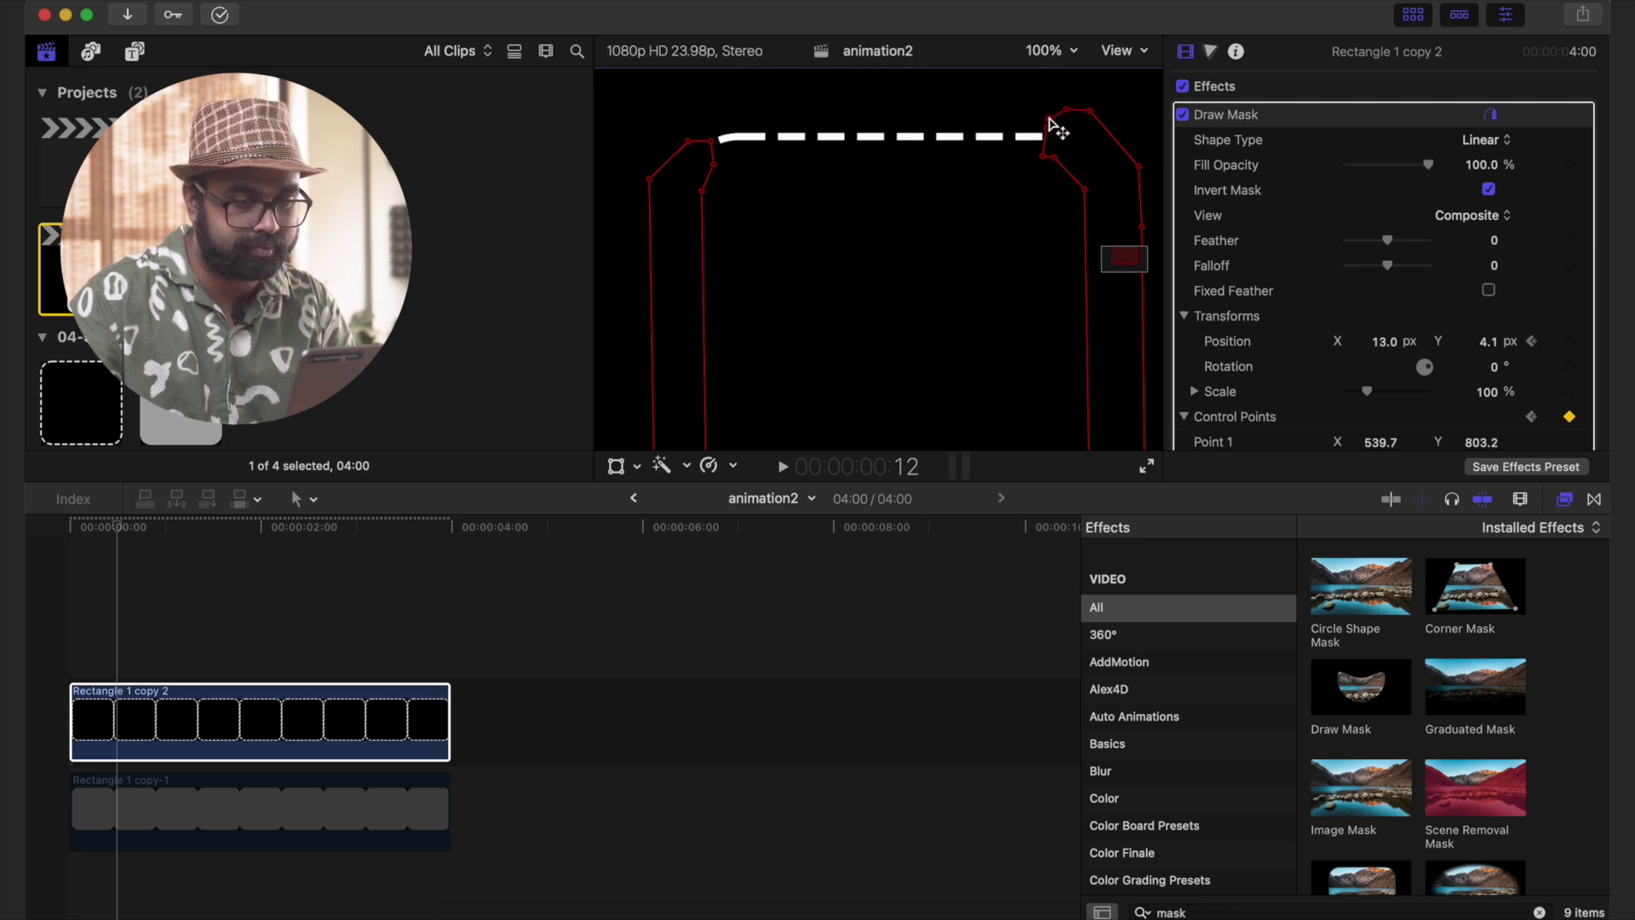
# - Play back the reveal and reposition the upper-right mask points further along to uncover the rounded corner
pyautogui.click(48, 566)
pyautogui.press('space')
pyautogui.press('space')
pyautogui.moveTo(131, 533); pyautogui.dragTo(141, 594)
pyautogui.moveTo(1085, 189); pyautogui.dragTo(1085, 233)
pyautogui.moveTo(1140, 166); pyautogui.dragTo(1158, 189)
pyautogui.moveTo(1090, 111); pyautogui.dragTo(1052, 216)
pyautogui.moveTo(1043, 155); pyautogui.dragTo(1053, 192)
pyautogui.moveTo(1067, 109); pyautogui.dragTo(1124, 126)
# - At 1:02, move the mask points down the outline's right side and fit the whole frame in view
pyautogui.click(173, 715)
pyautogui.moveTo(1124, 257); pyautogui.dragTo(1132, 264)
pyautogui.moveTo(973, 337); pyautogui.dragTo(971, 380)
pyautogui.click(1052, 51)
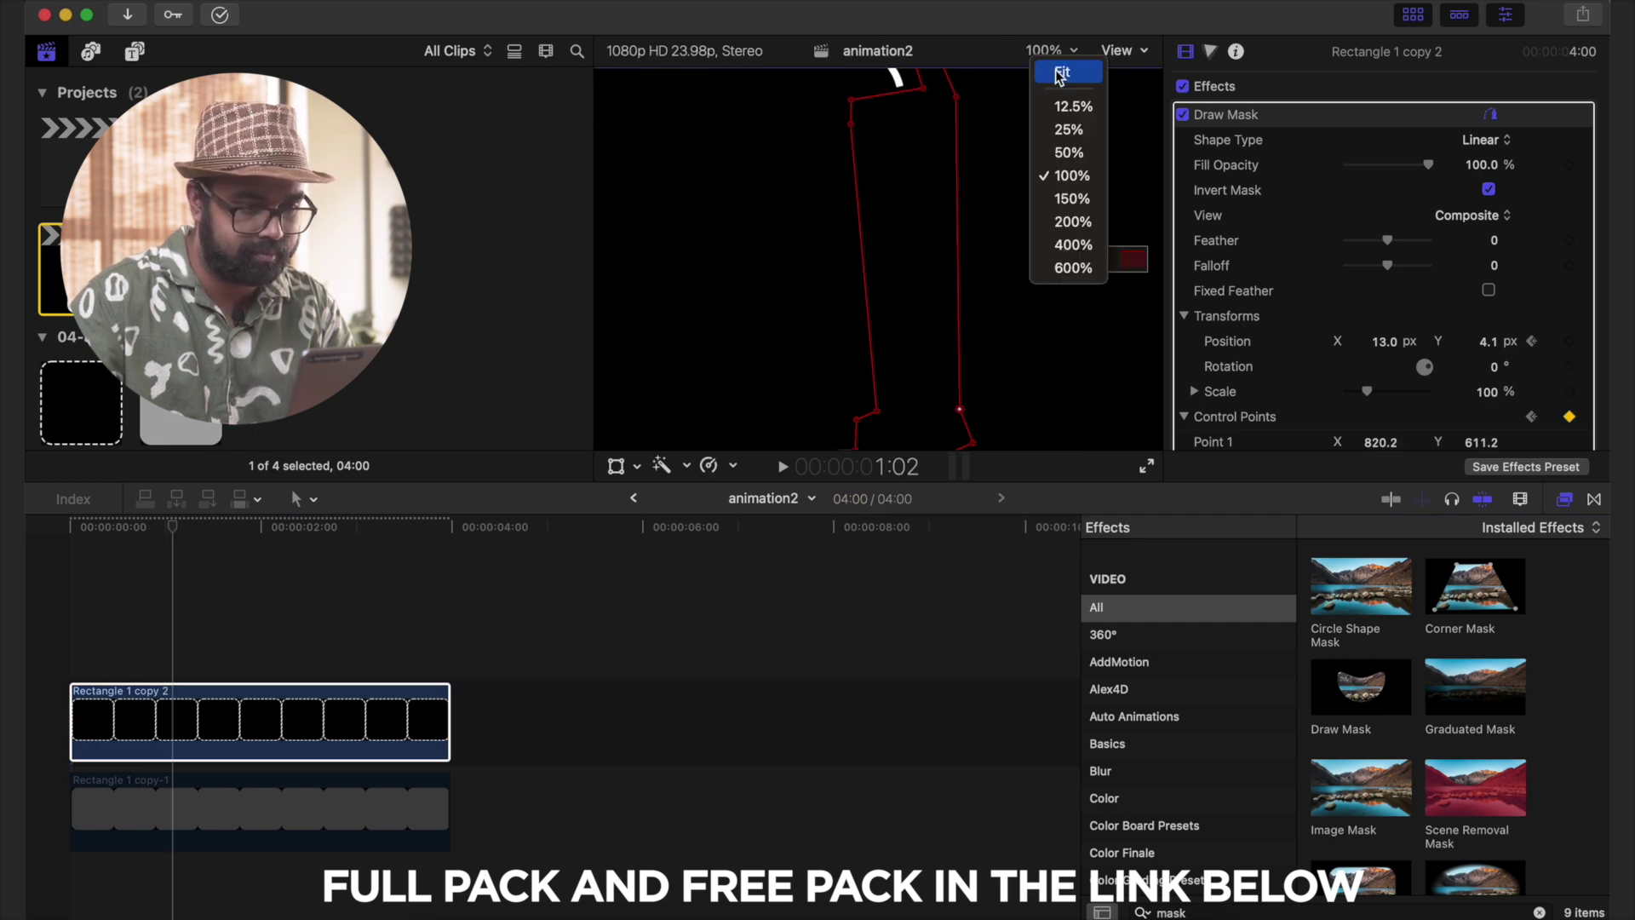
pyautogui.click(1061, 70)
# - Show the clip's video animation, move the mask points towards the lower-right corner, and shift a Draw Mask keyframe later
pyautogui.click(157, 648)
pyautogui.hotkey('ctrl', 'v')
pyautogui.press('super+equal')
pyautogui.press('super+equal')
pyautogui.click(314, 525)
pyautogui.moveTo(999, 274); pyautogui.dragTo(971, 349)
pyautogui.moveTo(316, 582); pyautogui.dragTo(380, 583)
# - Keyframe the mask points along the lower edge and up the left side to reveal the remaining dashed outline
pyautogui.press('super+minus')
pyautogui.press('super+minus')
pyautogui.press('super+minus')
pyautogui.click(230, 526)
pyautogui.moveTo(925, 391); pyautogui.dragTo(753, 363)
pyautogui.click(274, 525)
pyautogui.press('super+equal')
pyautogui.click(378, 528)
pyautogui.moveTo(782, 277); pyautogui.dragTo(749, 196)
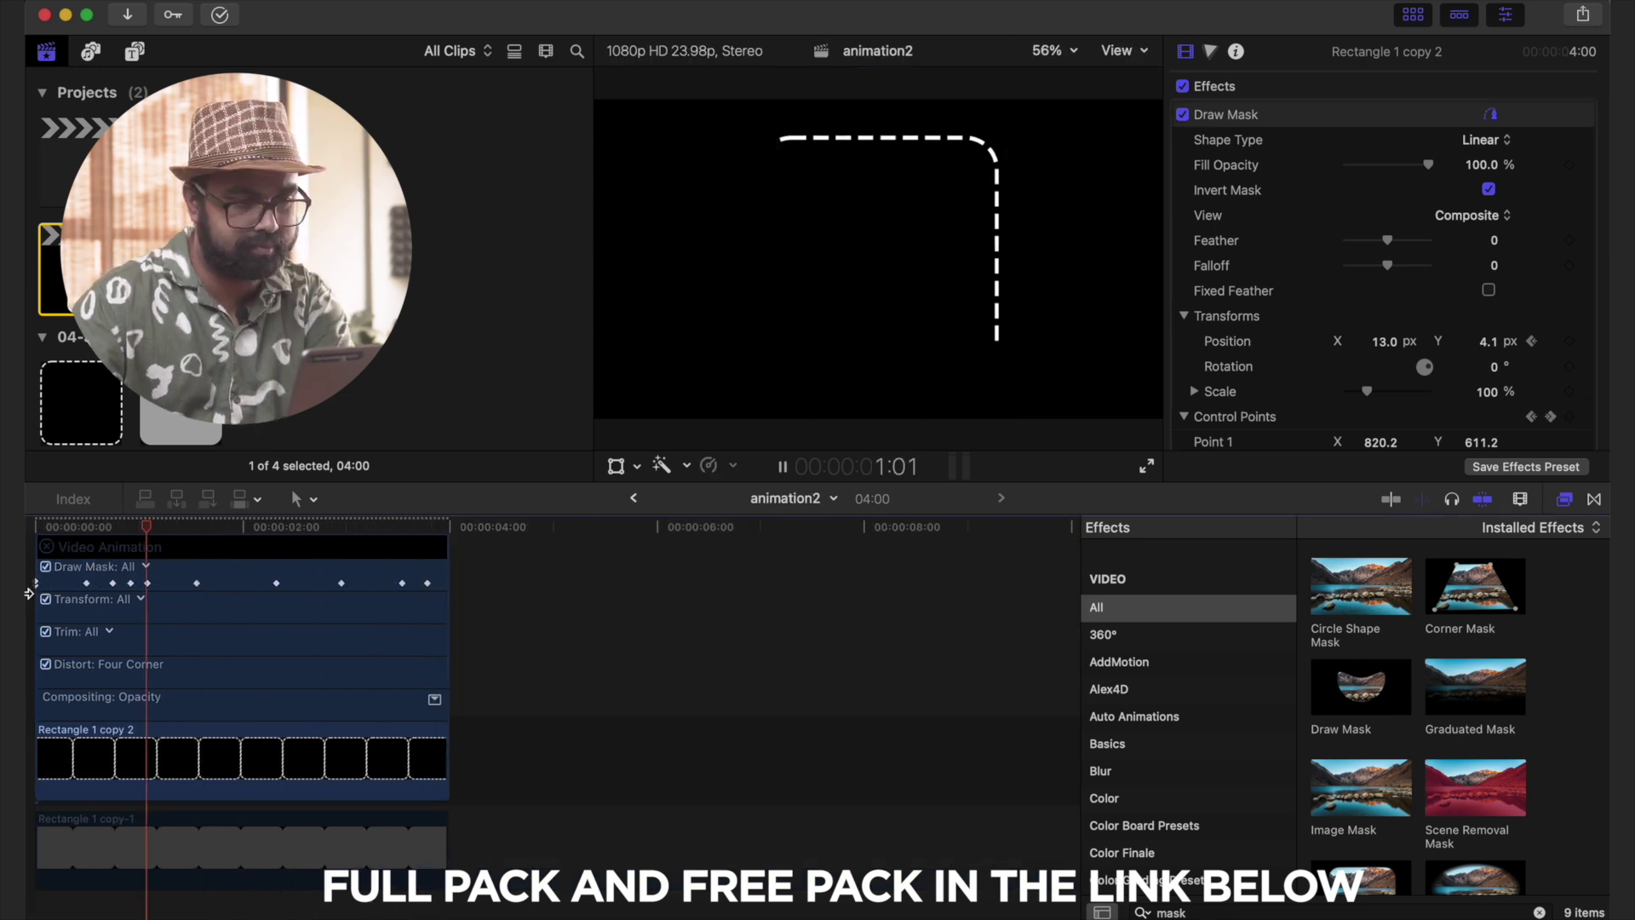
# - Extend the Rectangle 1 copy 2 clip to about 13:20 and play the animation from the start
pyautogui.click(38, 526)
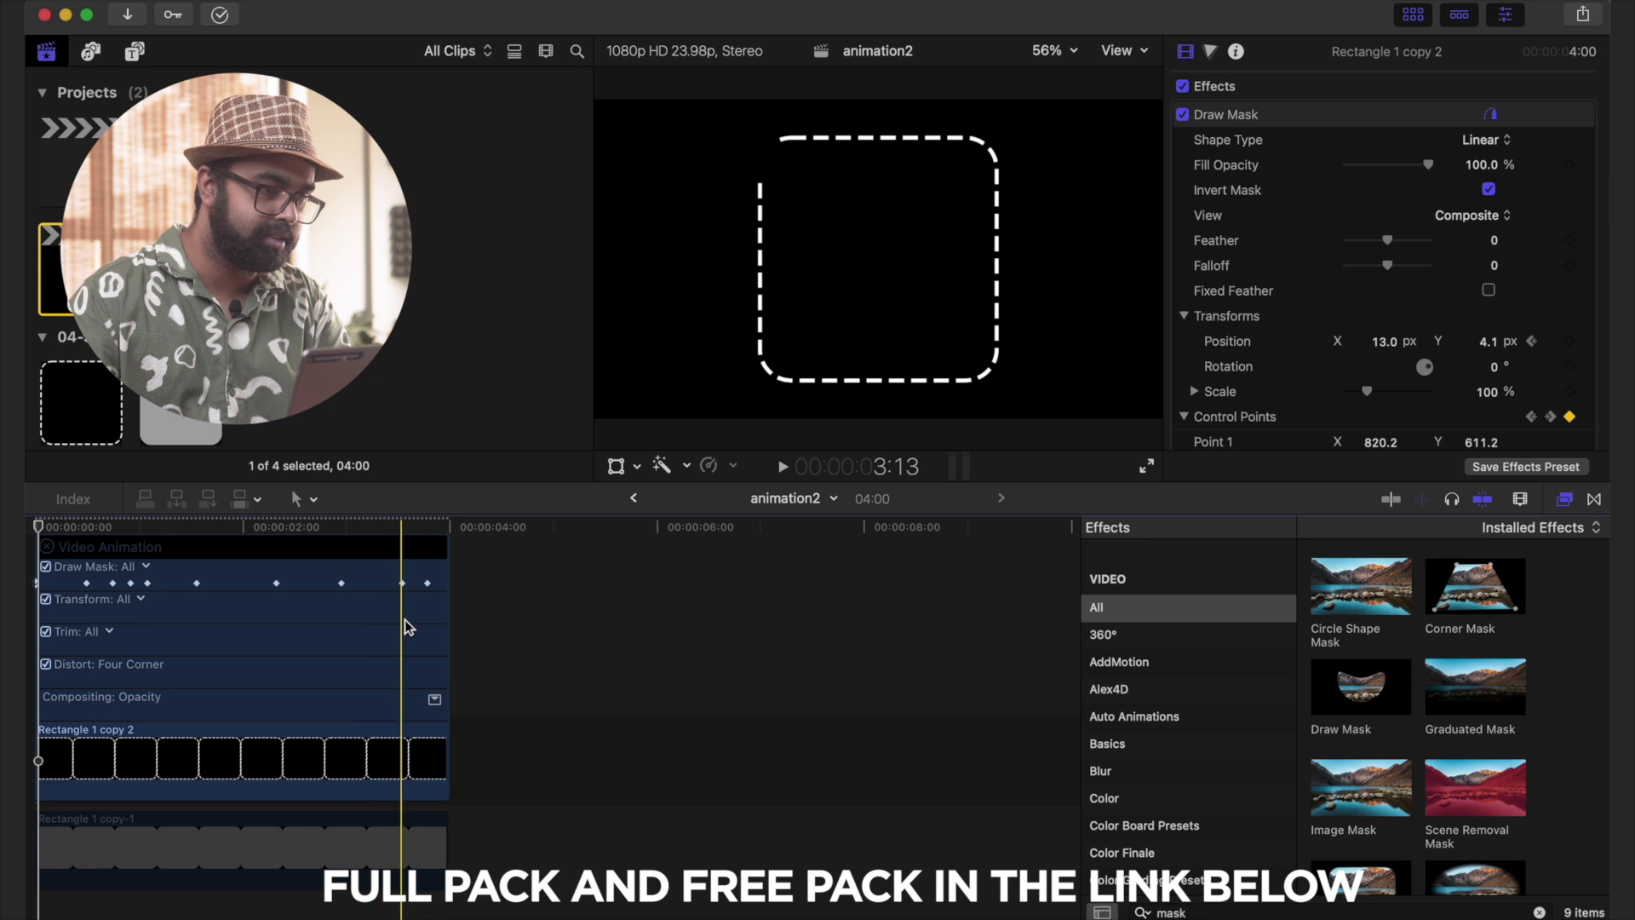
pyautogui.press('super+minus')
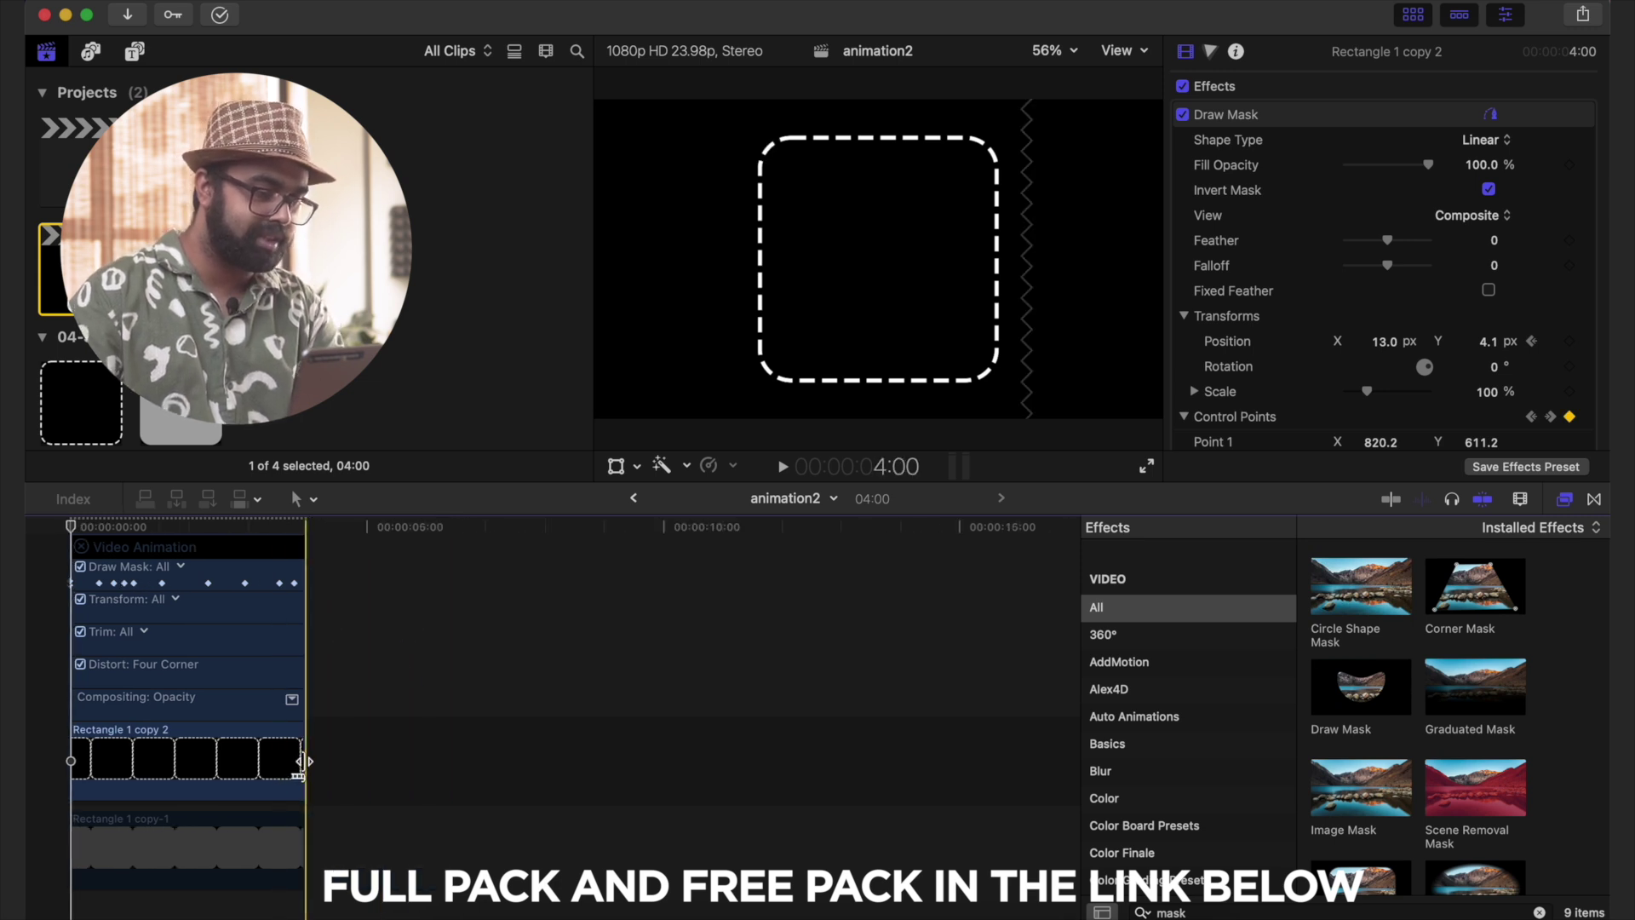
pyautogui.moveTo(305, 760); pyautogui.dragTo(880, 771)
pyautogui.press('Home')
pyautogui.press('space')
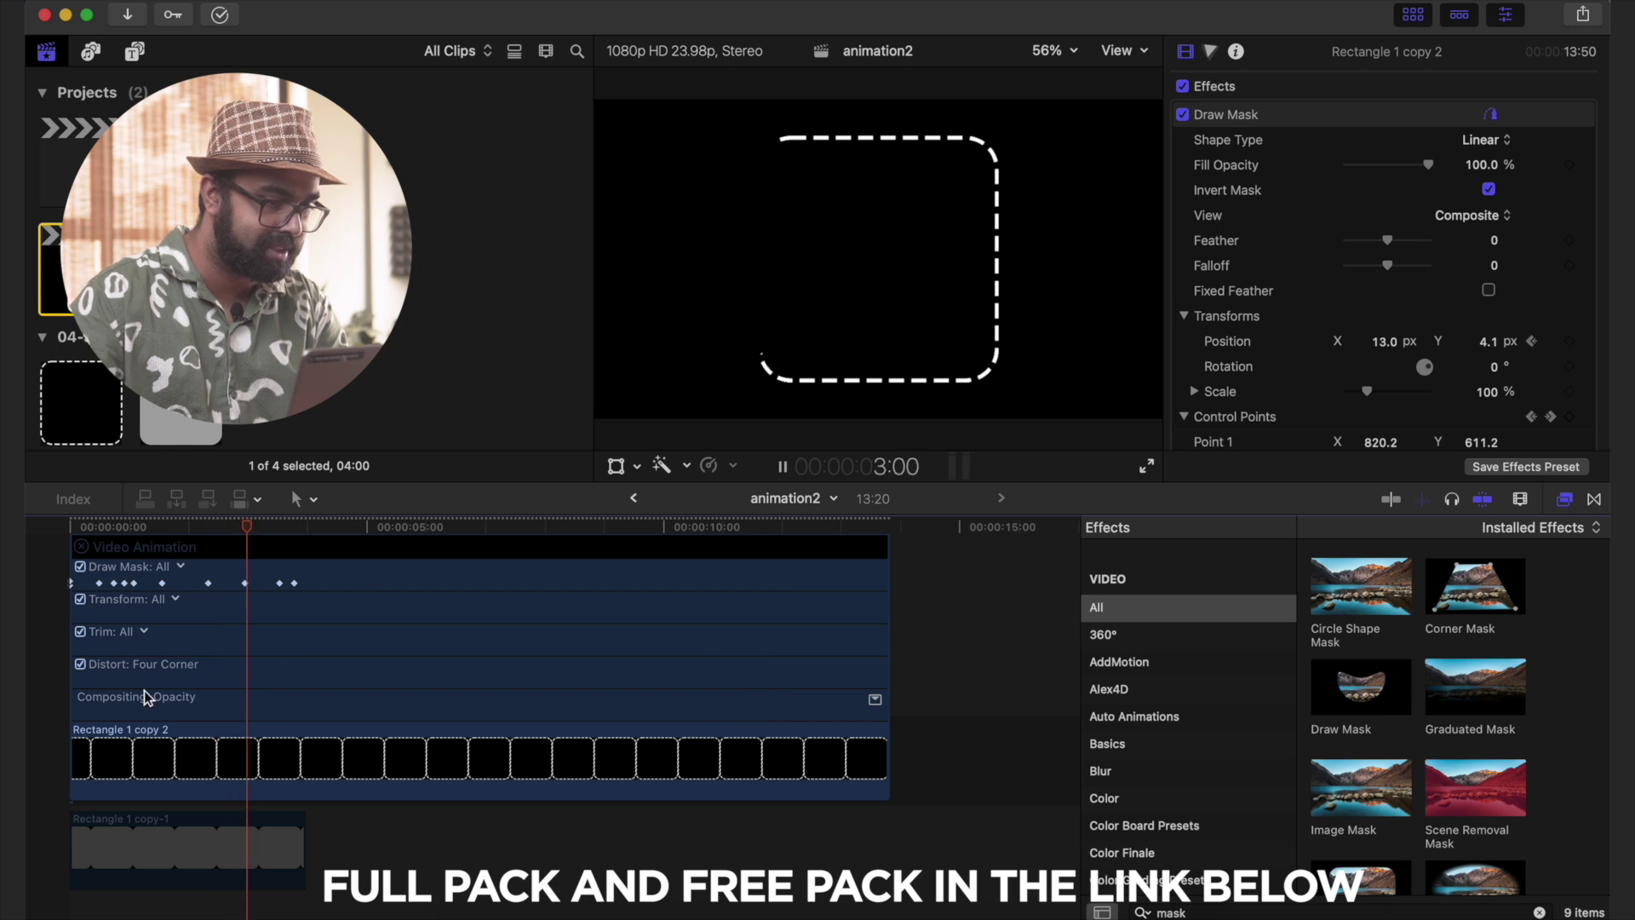
# - Move the later Draw Mask keyframes earlier to speed up the reveal, and play it back
pyautogui.press('super+equal')
pyautogui.hscroll(-3, 146, 694)
pyautogui.press('space')
pyautogui.moveTo(381, 600); pyautogui.dragTo(323, 600)
pyautogui.moveTo(465, 599); pyautogui.dragTo(345, 599)
pyautogui.press('space')
pyautogui.press('space')
# - Refine the mask points near the upper-left corner from about 2:10 and play back the end of the reveal
pyautogui.click(575, 600)
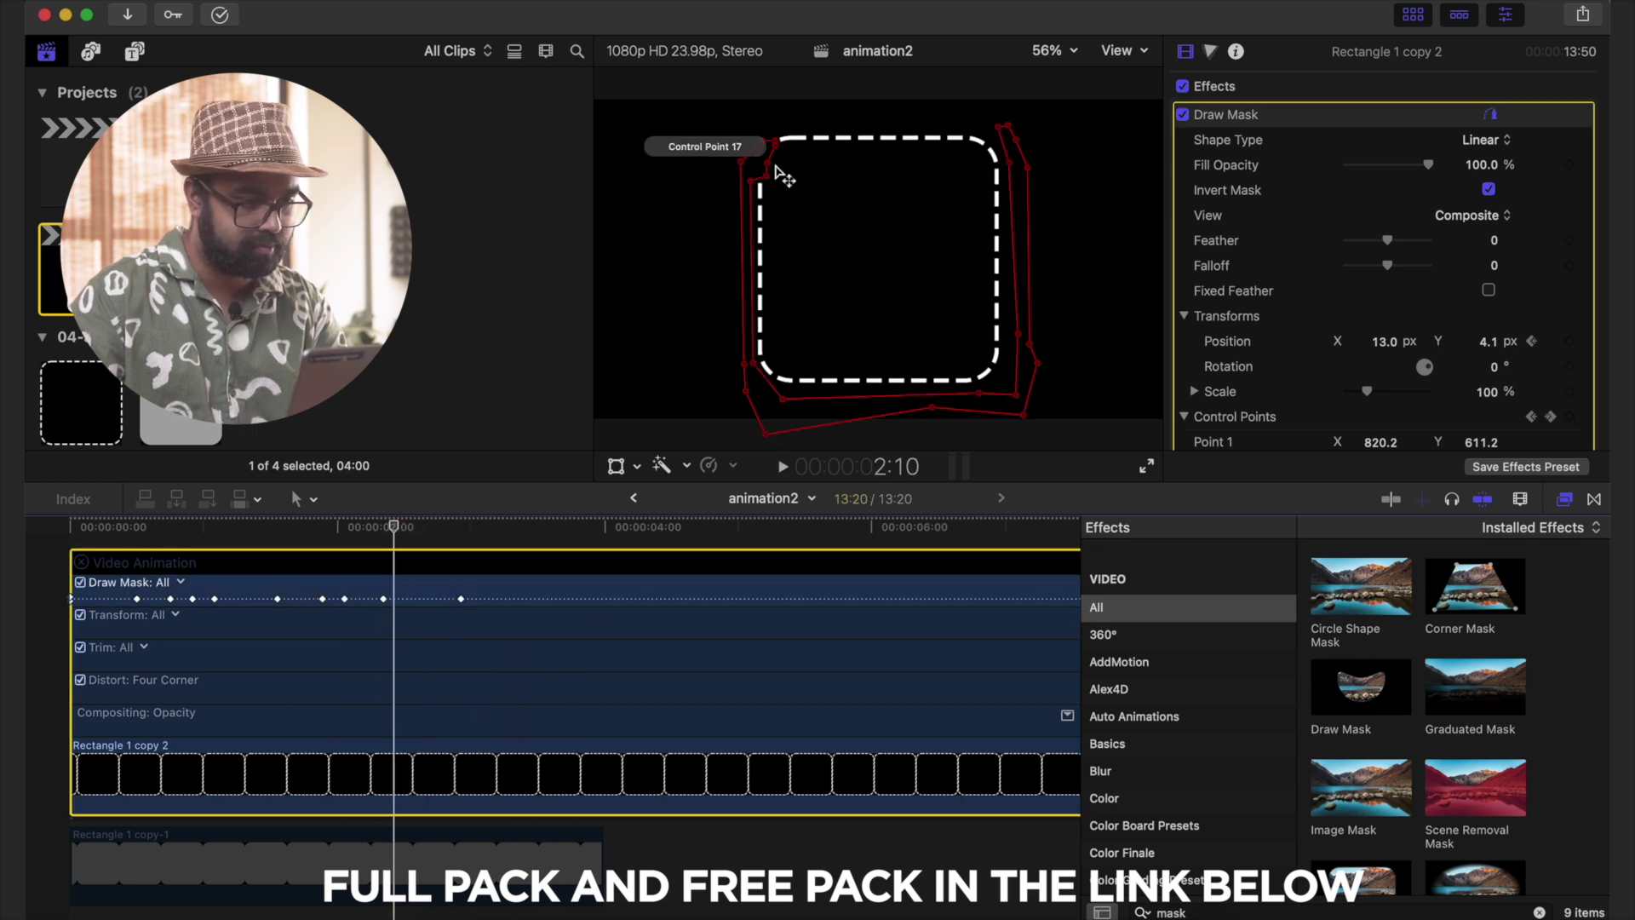
pyautogui.click(423, 529)
pyautogui.press('space')
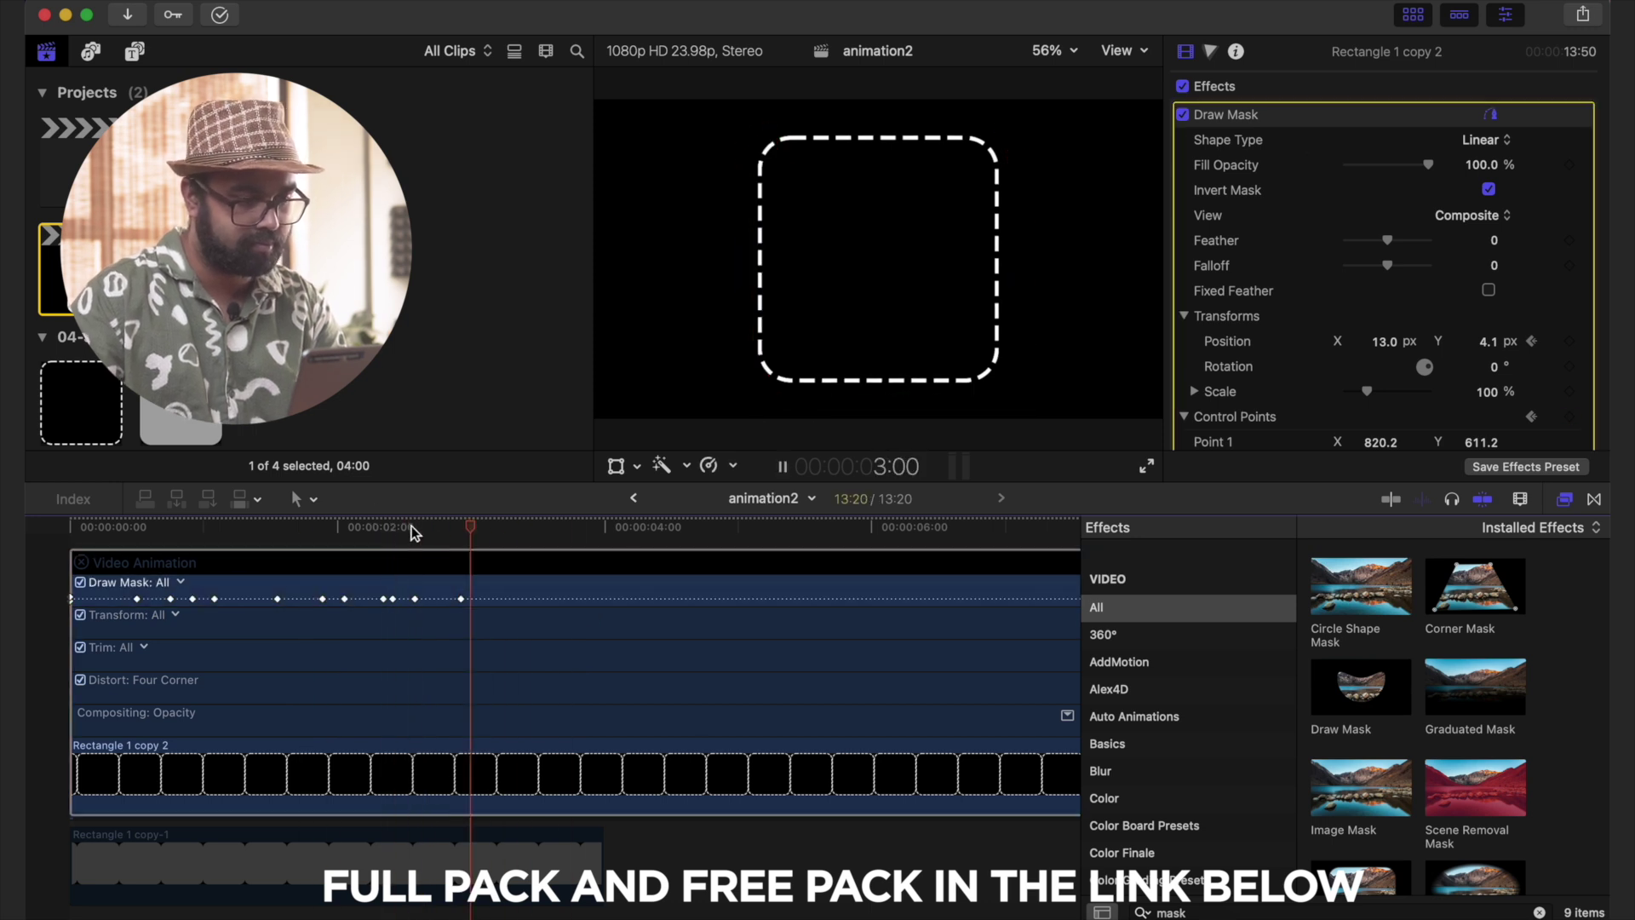
# - Play back the dashed outline's reveal and adjust the timing of the early Draw Mask keyframes
pyautogui.press('space')
pyautogui.click(433, 535)
pyautogui.hotkey('alt', 'k')
pyautogui.press('space')
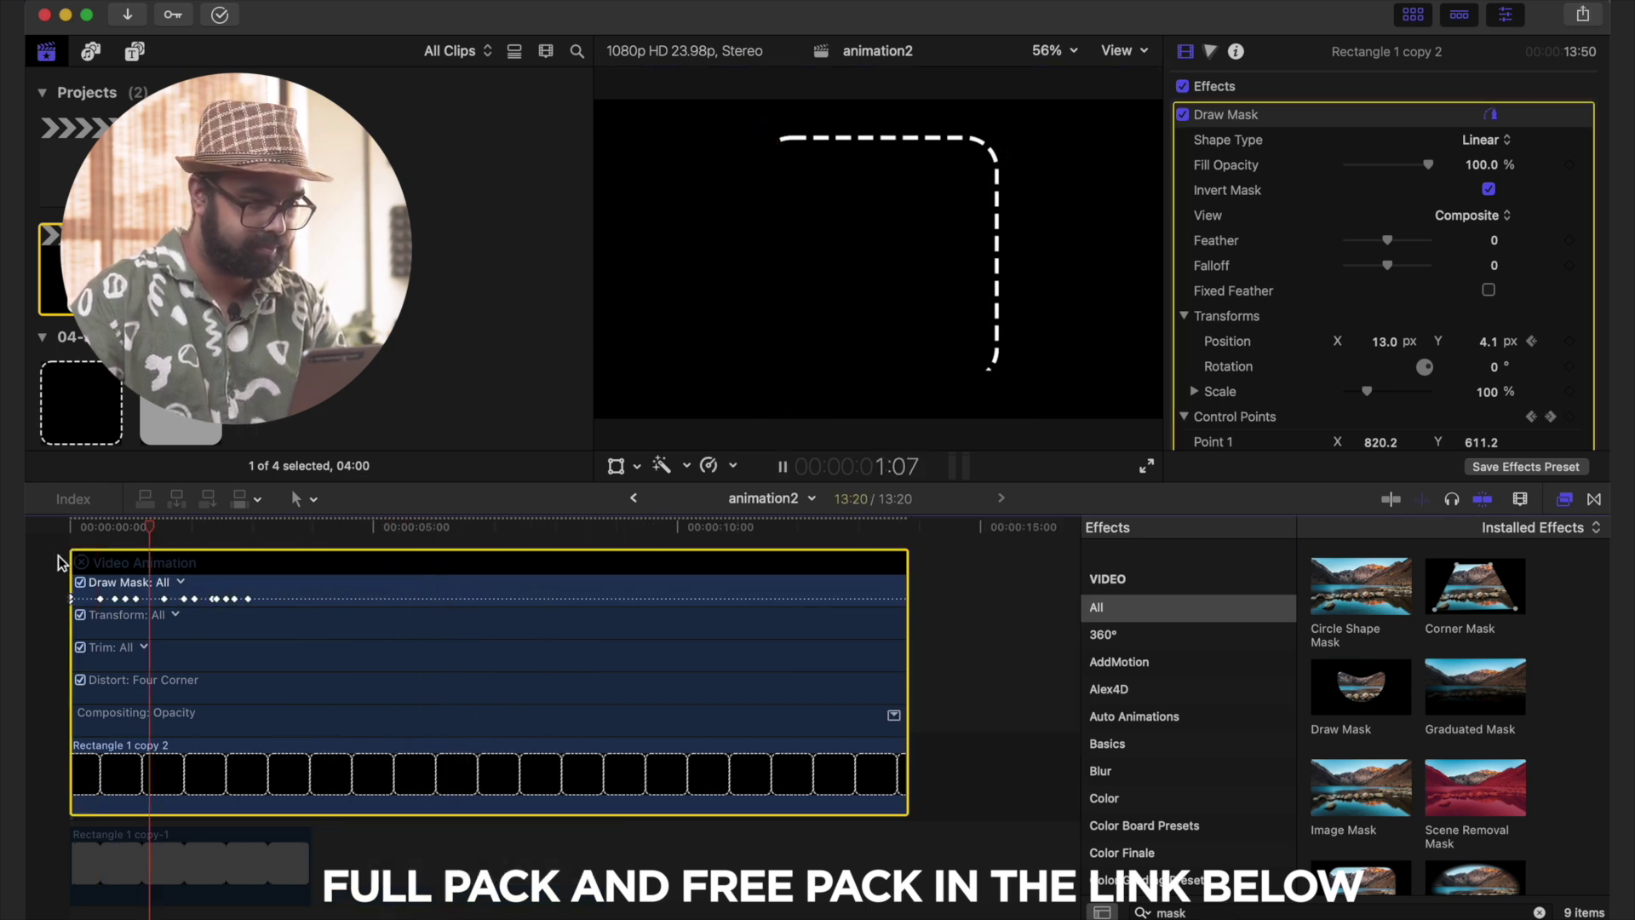
pyautogui.press('super+equal')
pyautogui.press('space')
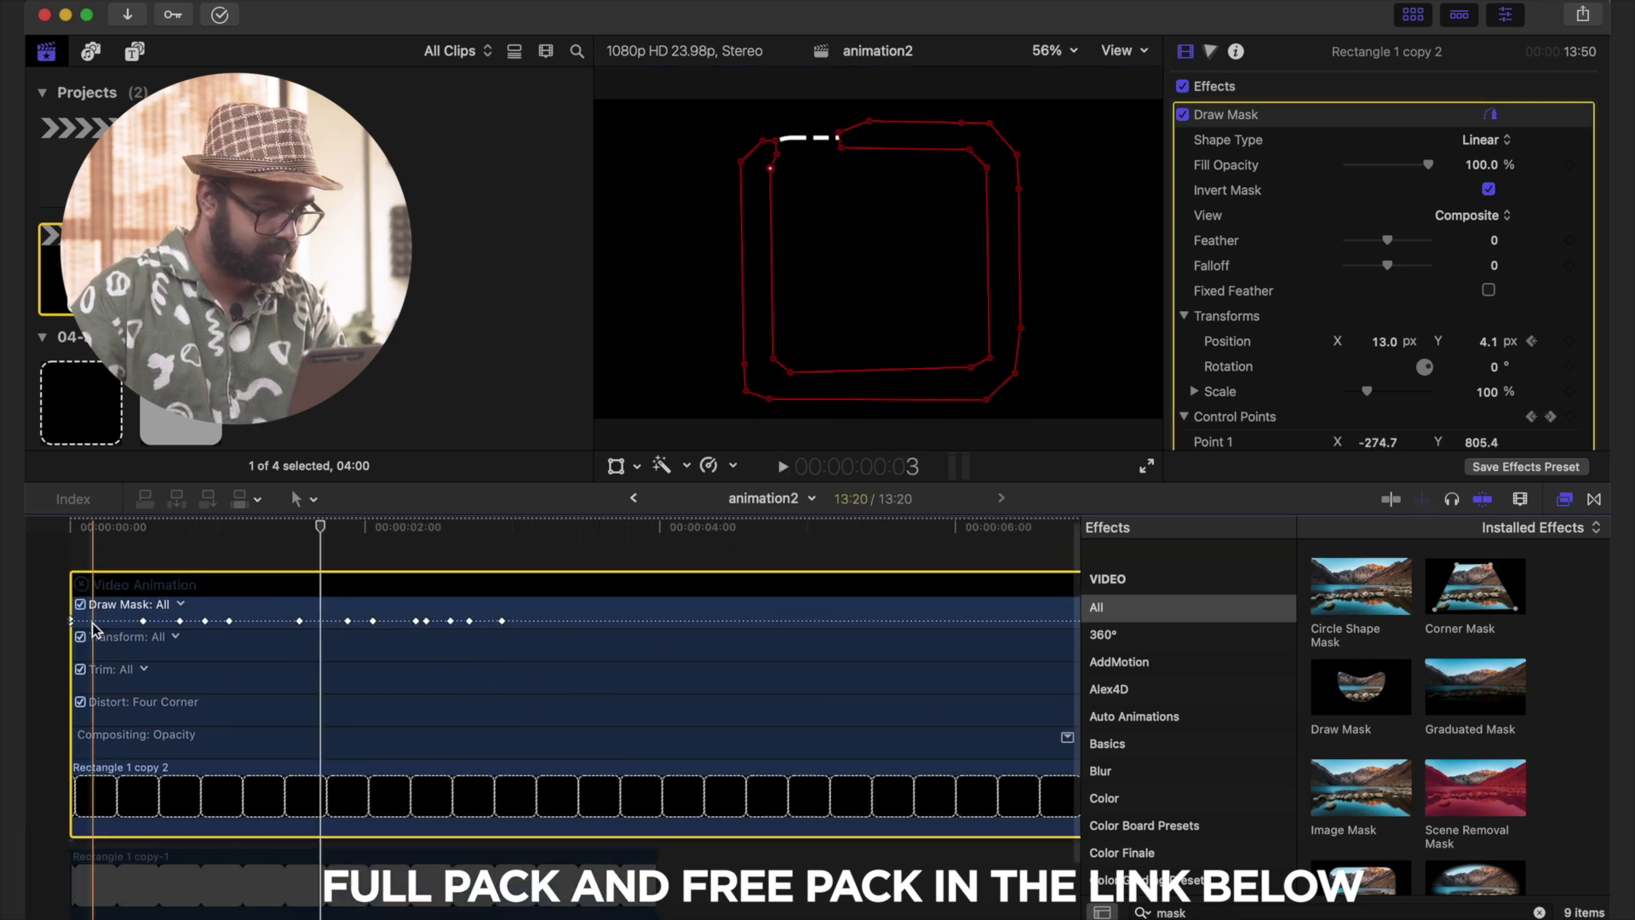
pyautogui.click(179, 621)
pyautogui.press('super+equal')
pyautogui.moveTo(182, 621); pyautogui.dragTo(215, 624)
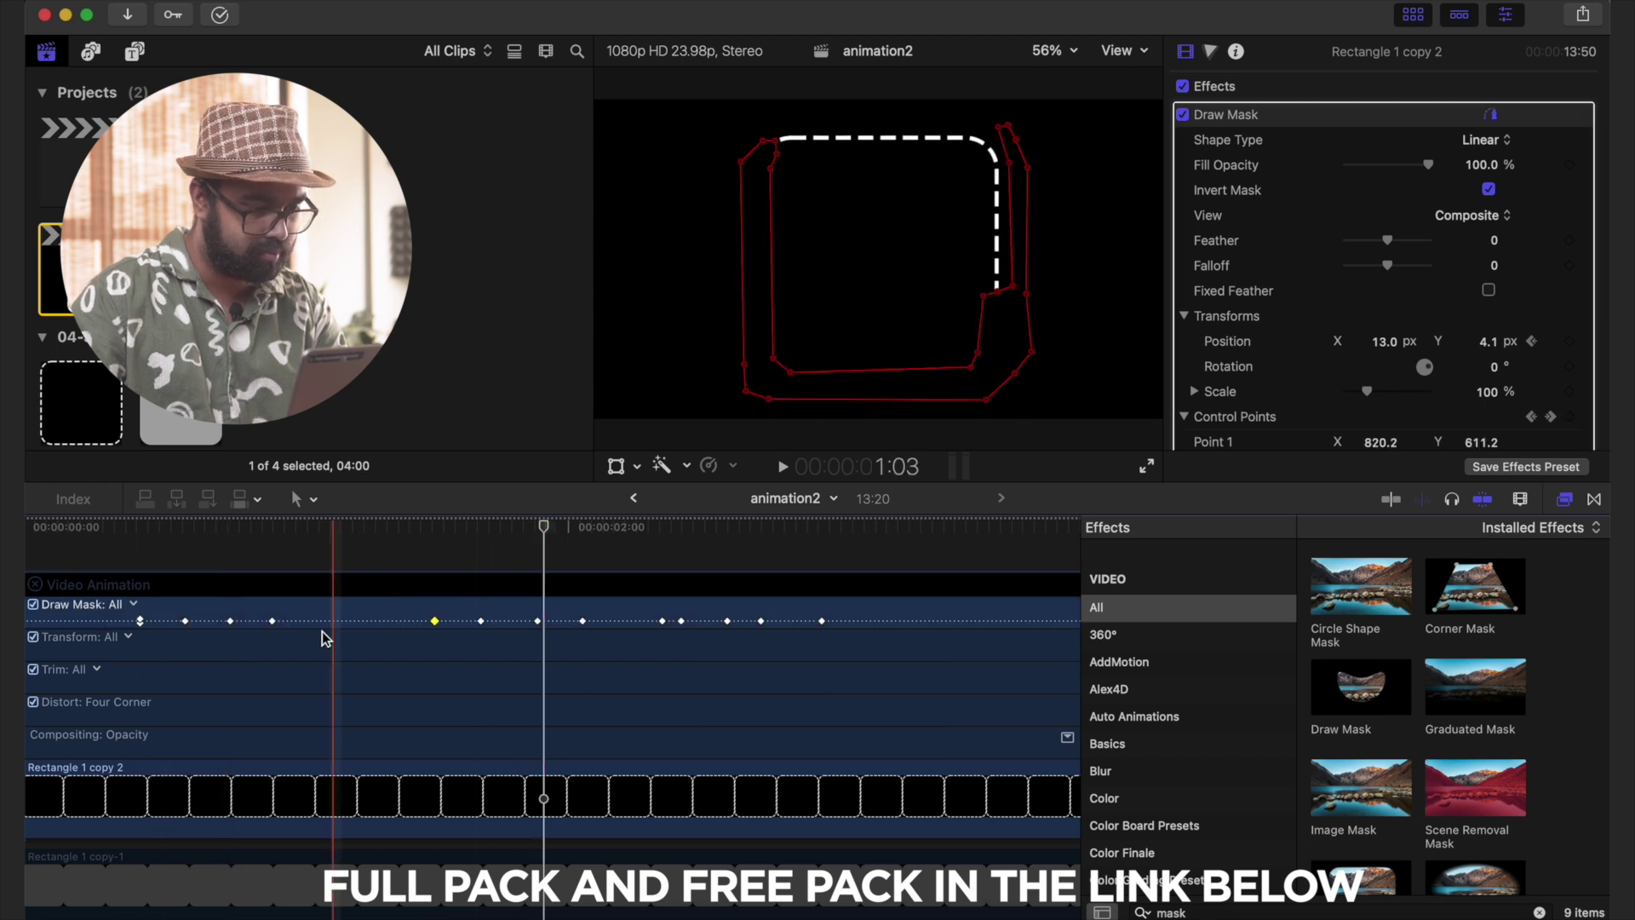
# - Turn the masked outline clip into a compound clip and split its speed at 2:17, where the outline is fully drawn
pyautogui.press('super+minus')
pyautogui.press('super+minus')
pyautogui.press('super+minus')
pyautogui.hotkey('ctrl', 'v')
pyautogui.hotkey('alt', 'g')
pyautogui.press('super+r')
pyautogui.hotkey('shift', 'b')
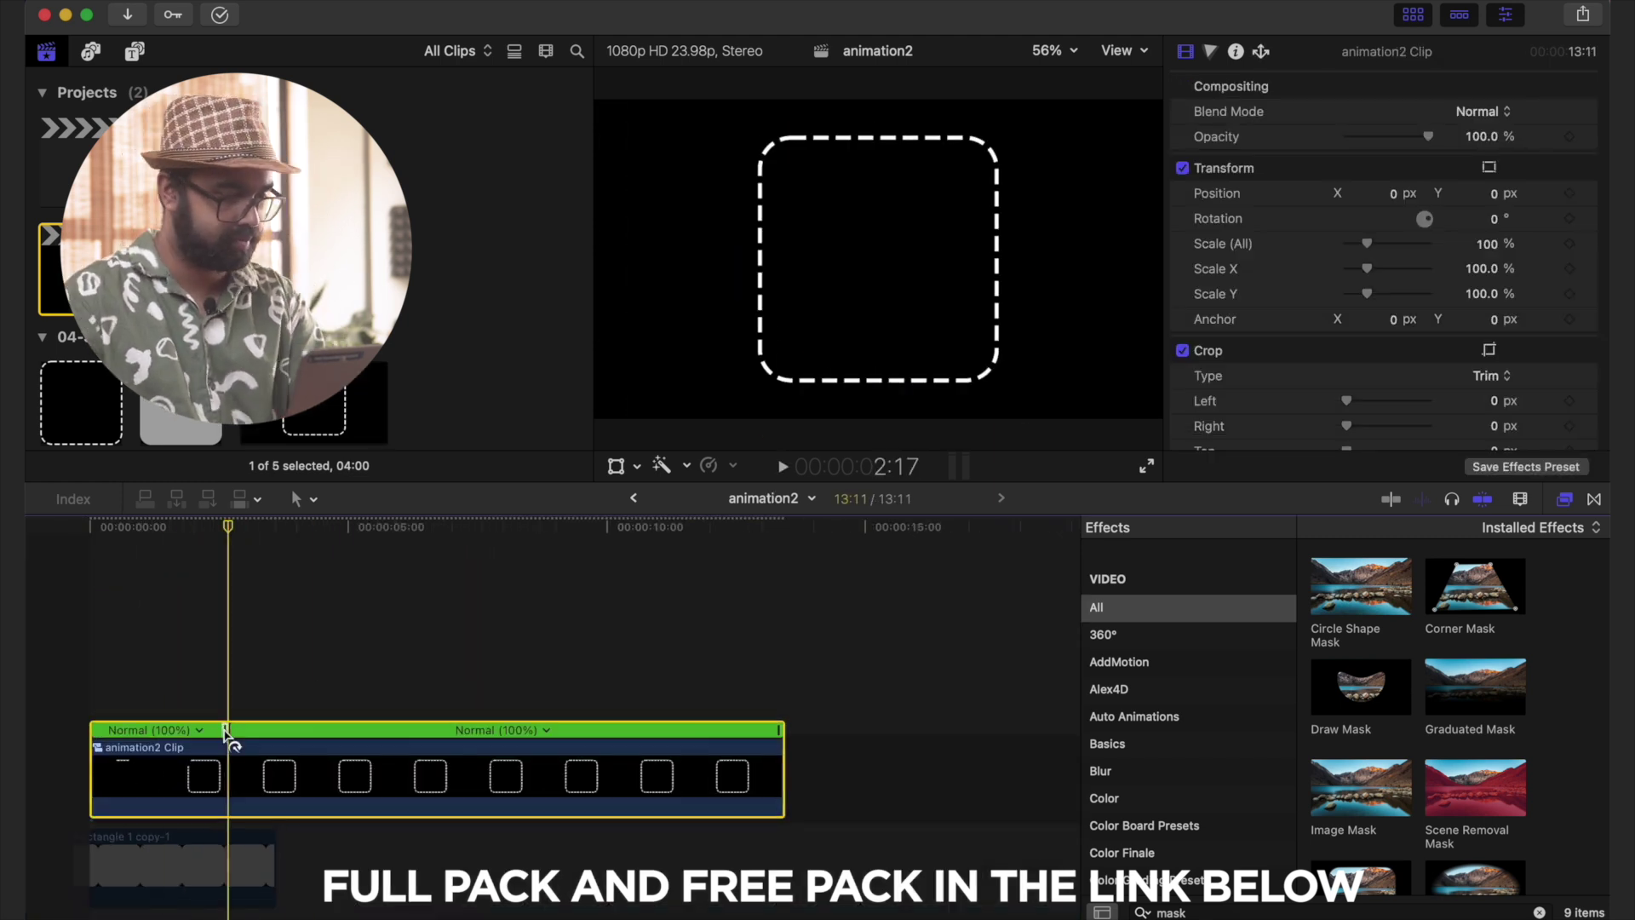
# - Speed up the compound clip's first segment to 397% and play the faster reveal from the start
pyautogui.moveTo(228, 730); pyautogui.dragTo(71, 728)
pyautogui.hotkey('shift', 'z')
pyautogui.moveTo(120, 840); pyautogui.dragTo(171, 834)
pyautogui.click(59, 703)
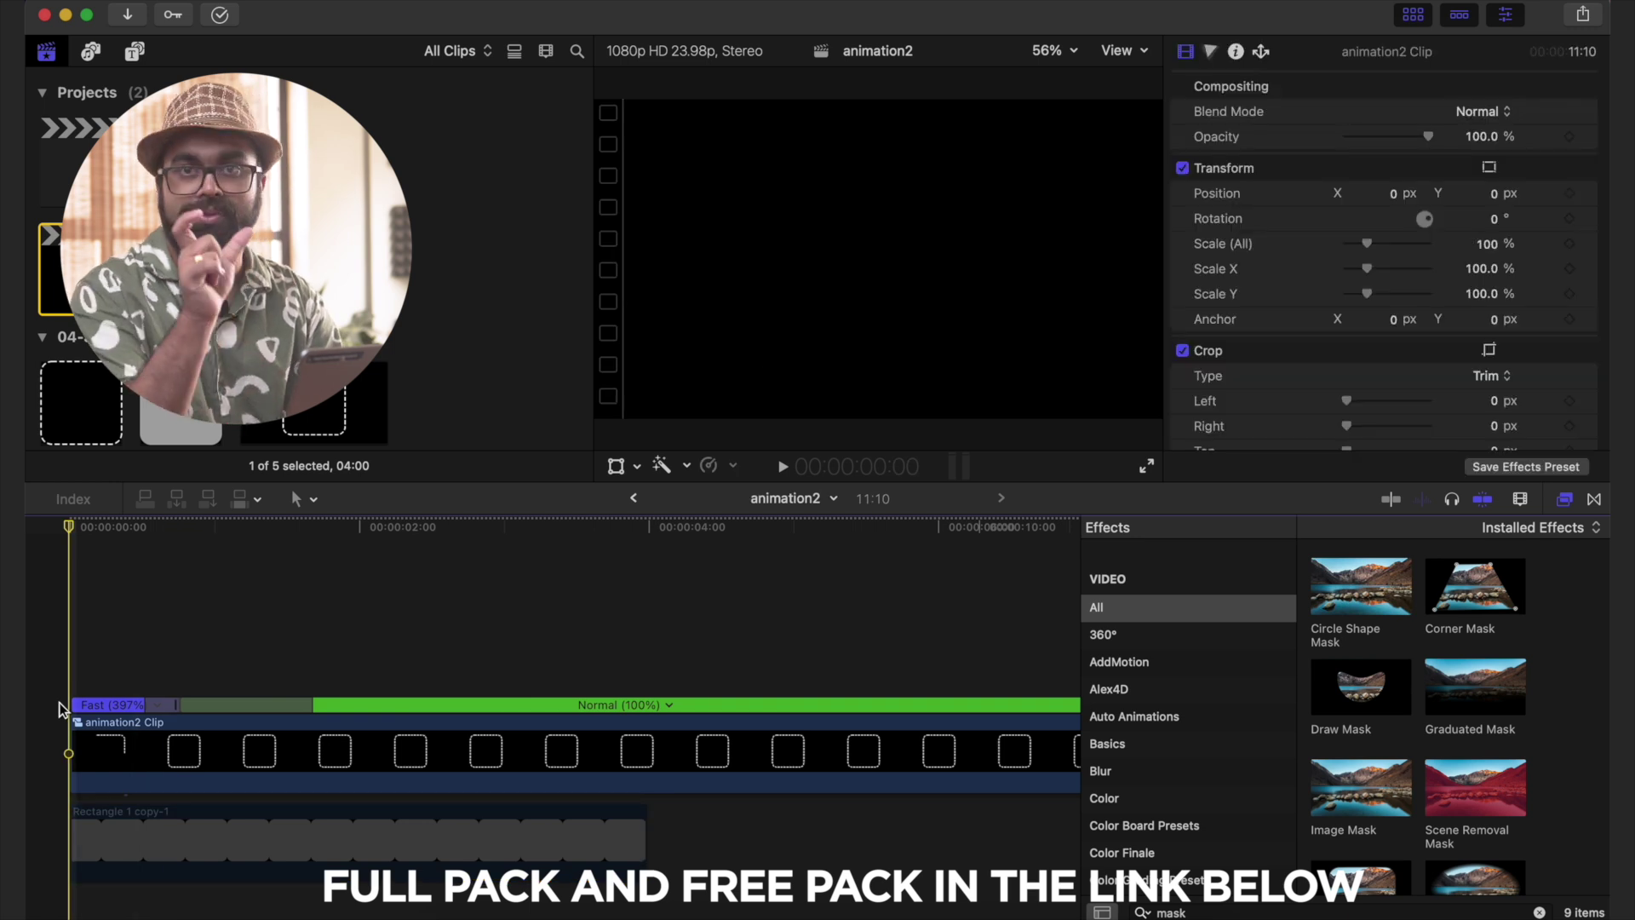
pyautogui.press('space')
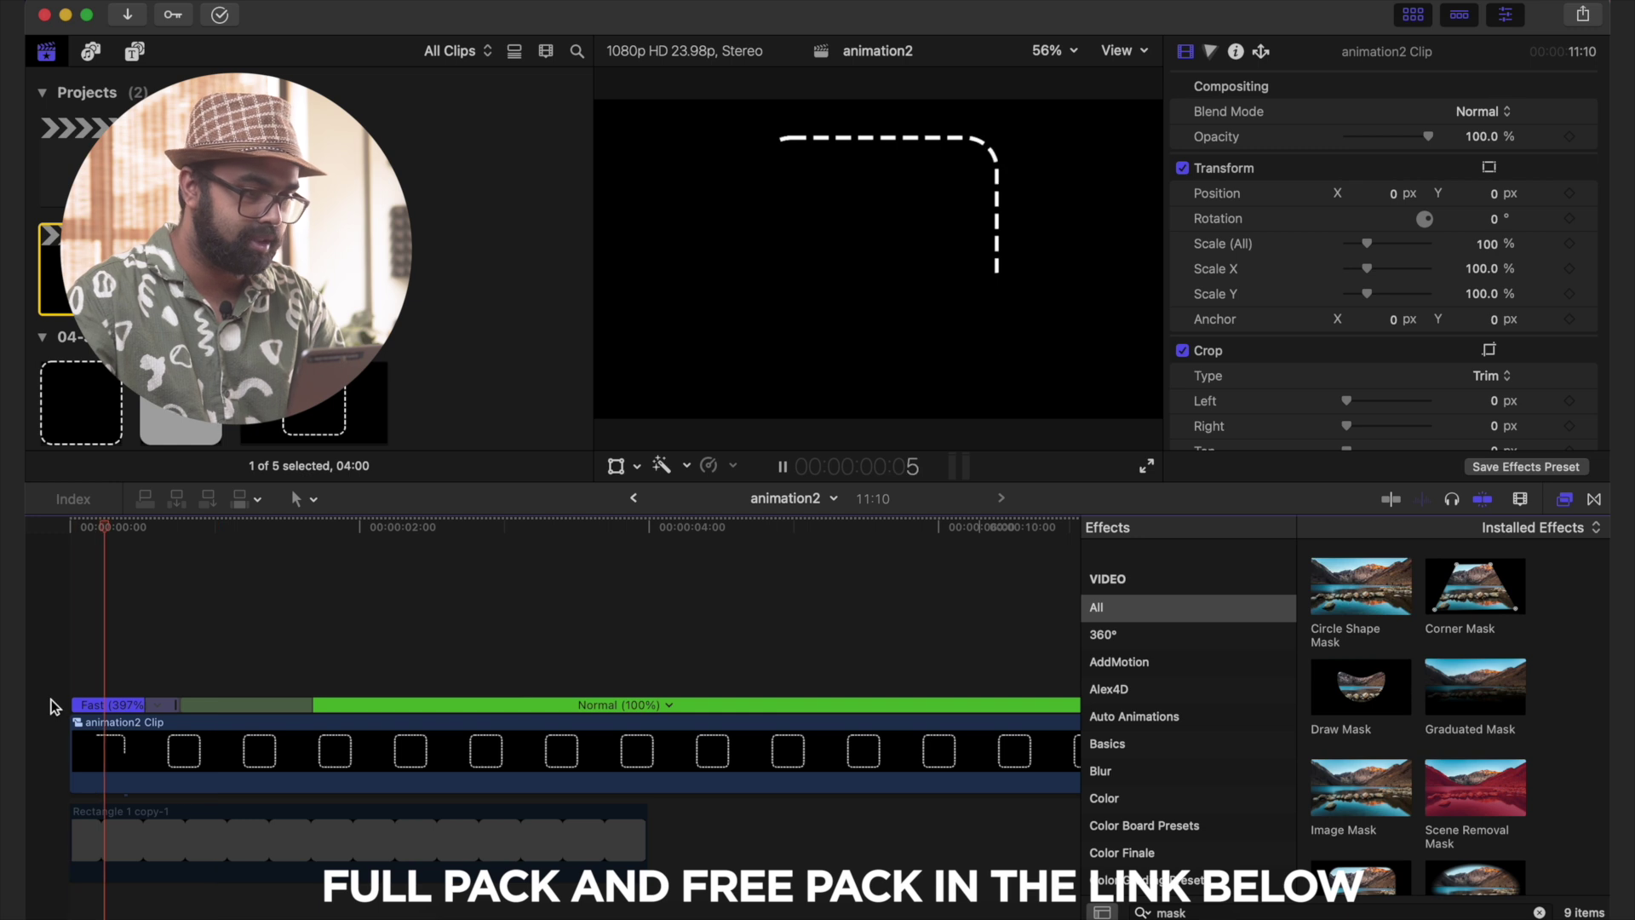
pyautogui.press('super+minus')
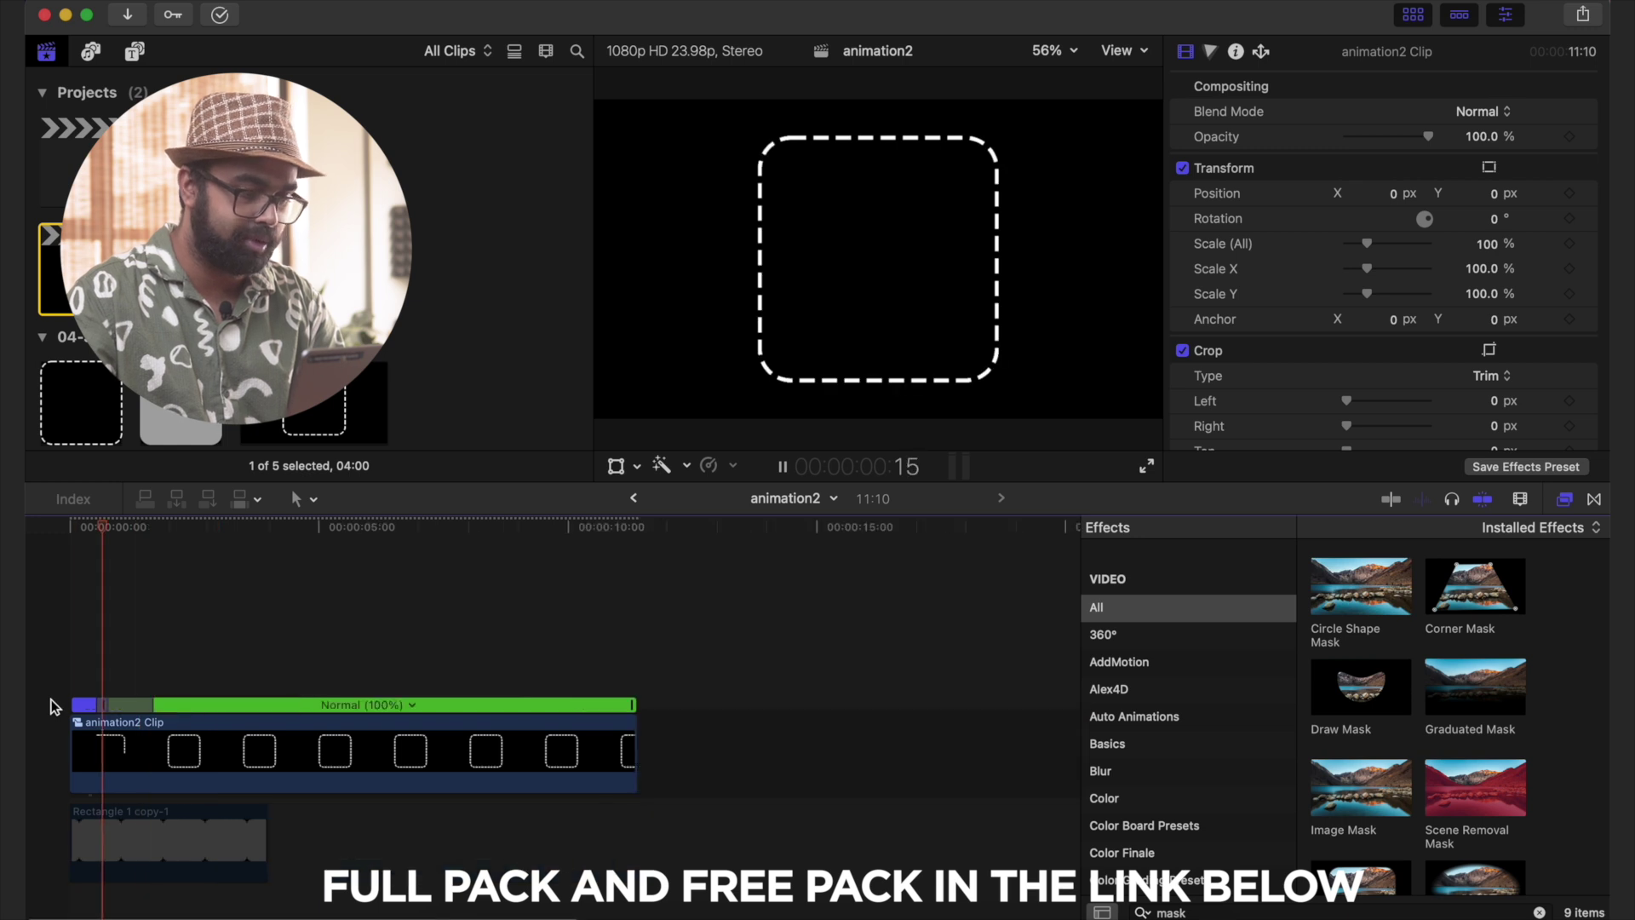
# - Enable the Rectangle 1 copy-1 clip and scale it to 76% so it fills the dashed outline
pyautogui.click(134, 862)
pyautogui.press('space')
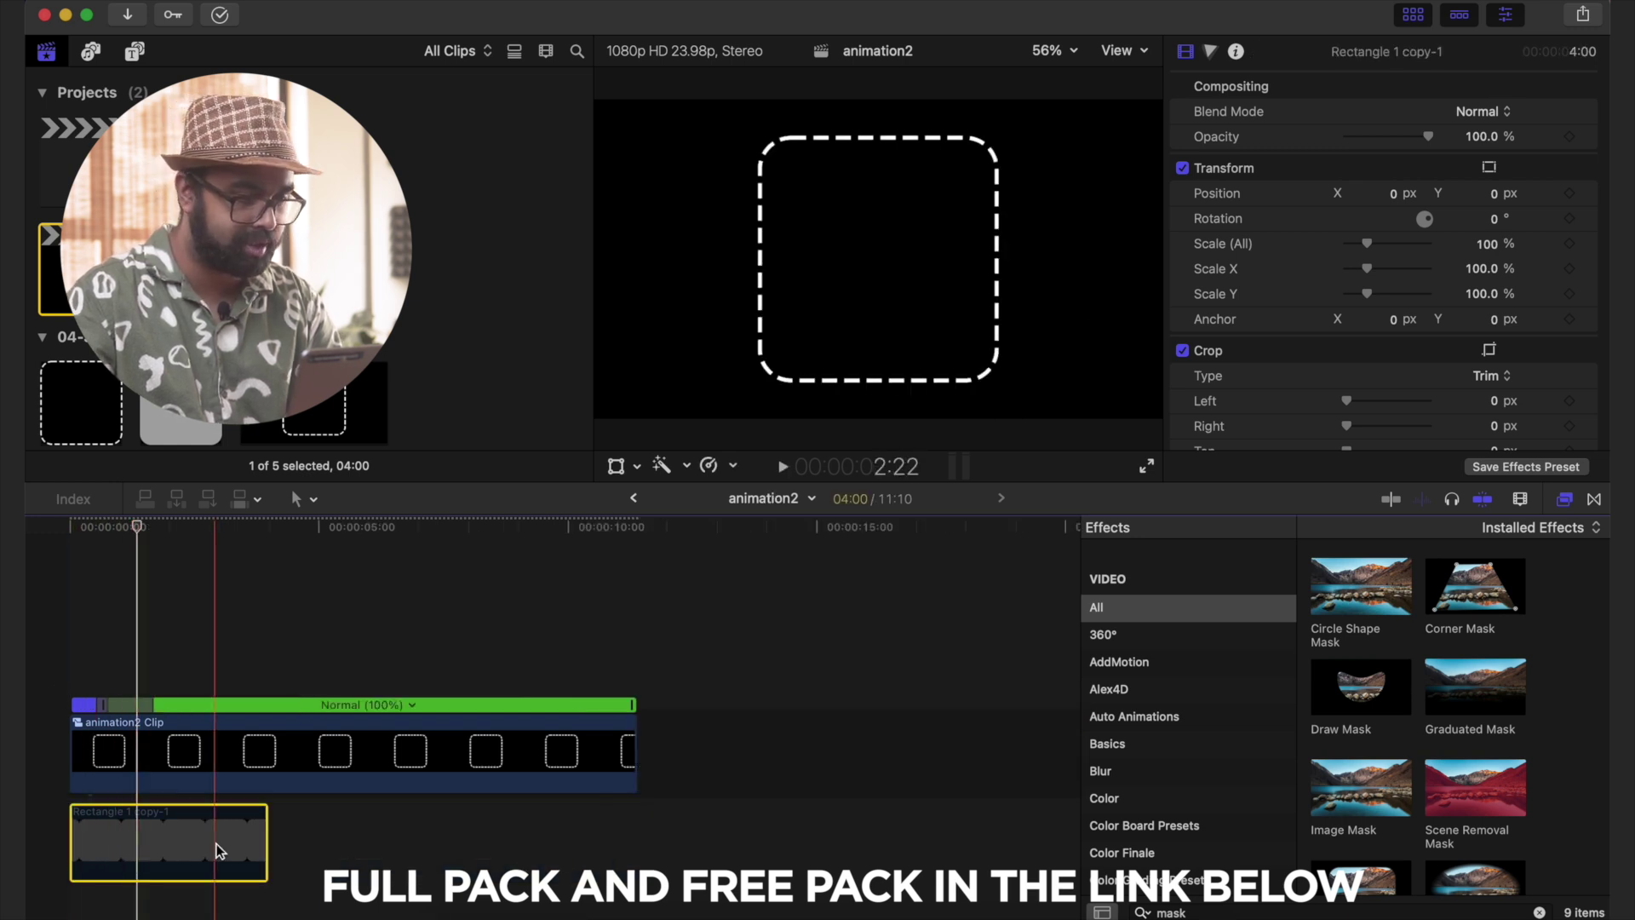
pyautogui.press('v')
pyautogui.moveTo(1380, 243); pyautogui.dragTo(1365, 247)
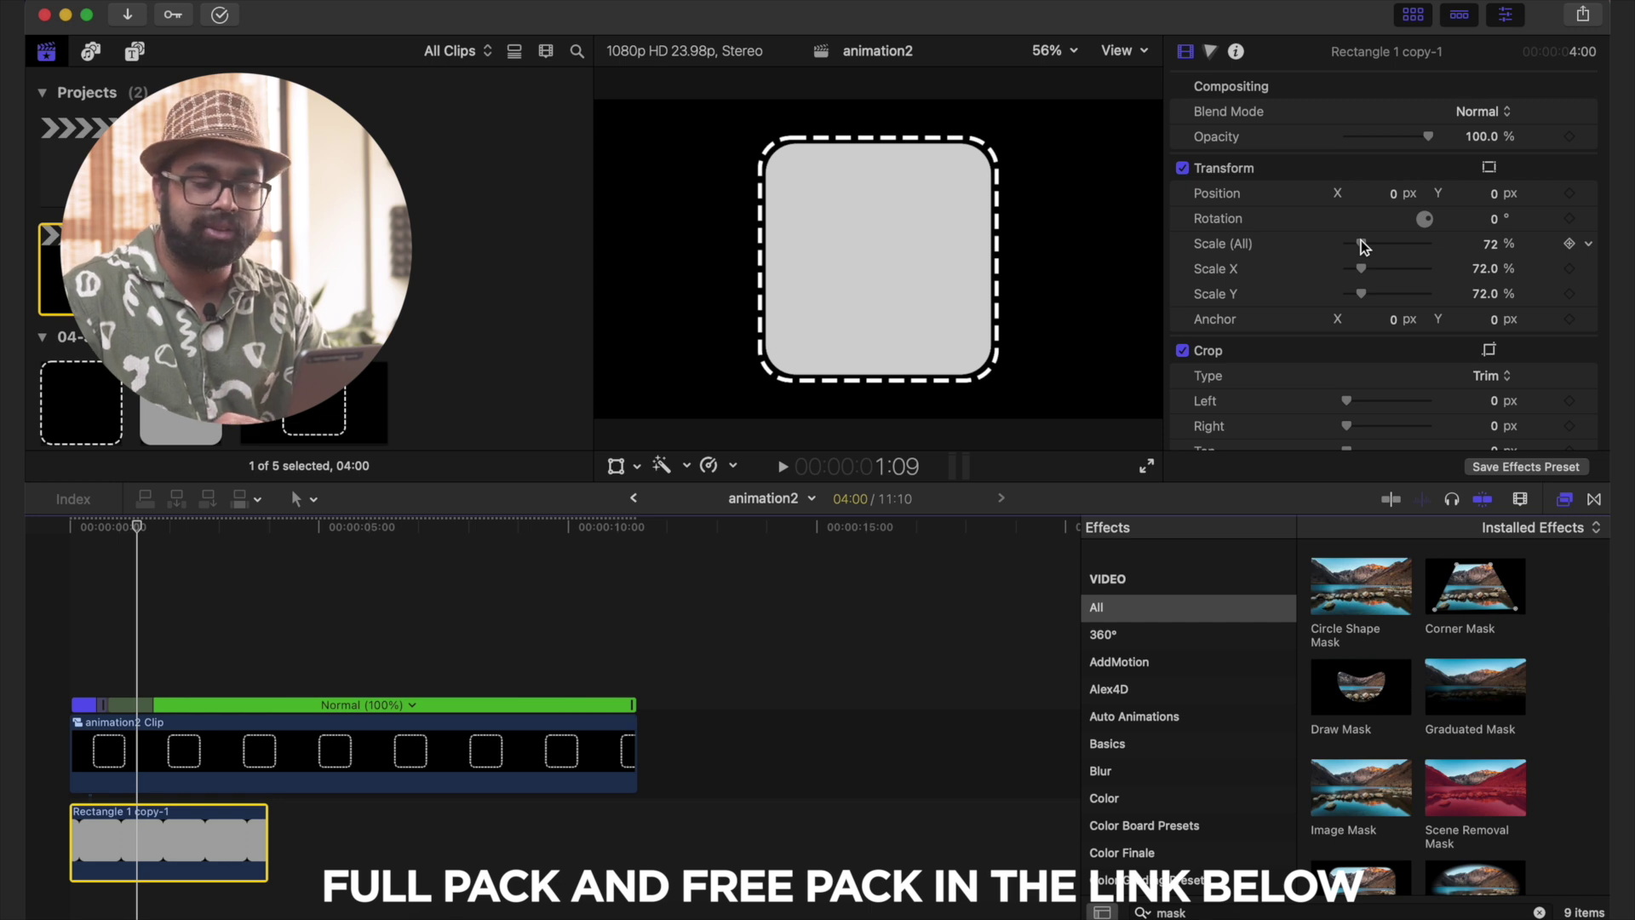
pyautogui.moveTo(1360, 247); pyautogui.dragTo(1362, 248)
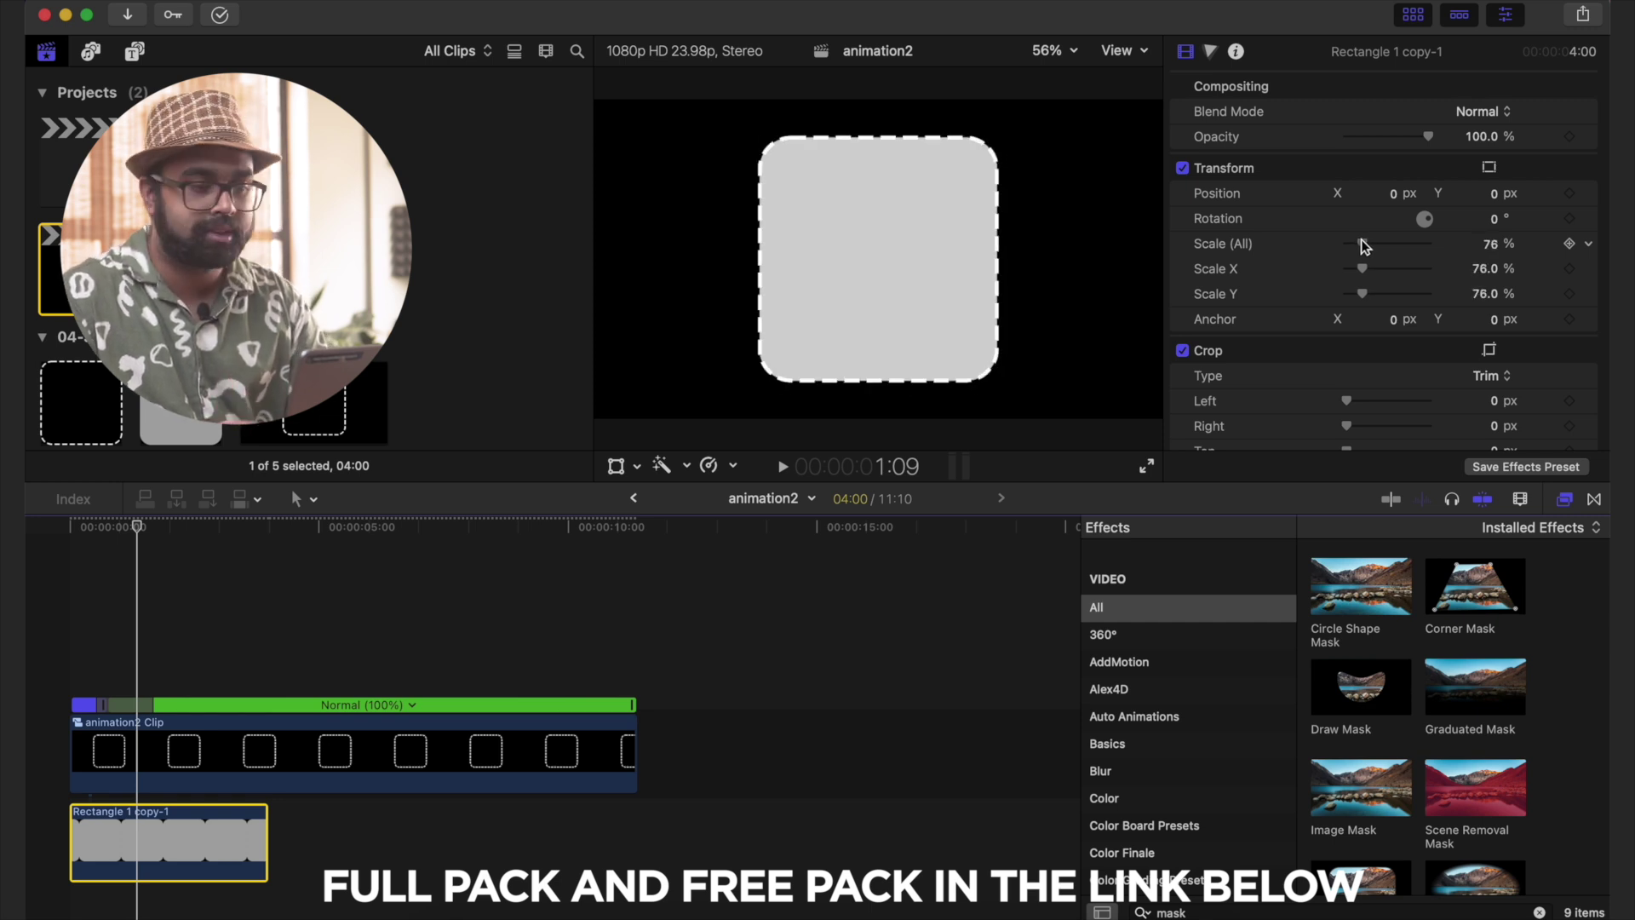
# - Move the Rectangle 1 copy-1 clip to start at about 1:20 and play the sequence from the beginning
pyautogui.press('space')
pyautogui.click(51, 759)
pyautogui.moveTo(139, 861); pyautogui.dragTo(228, 862)
pyautogui.click(29, 786)
pyautogui.press('space')
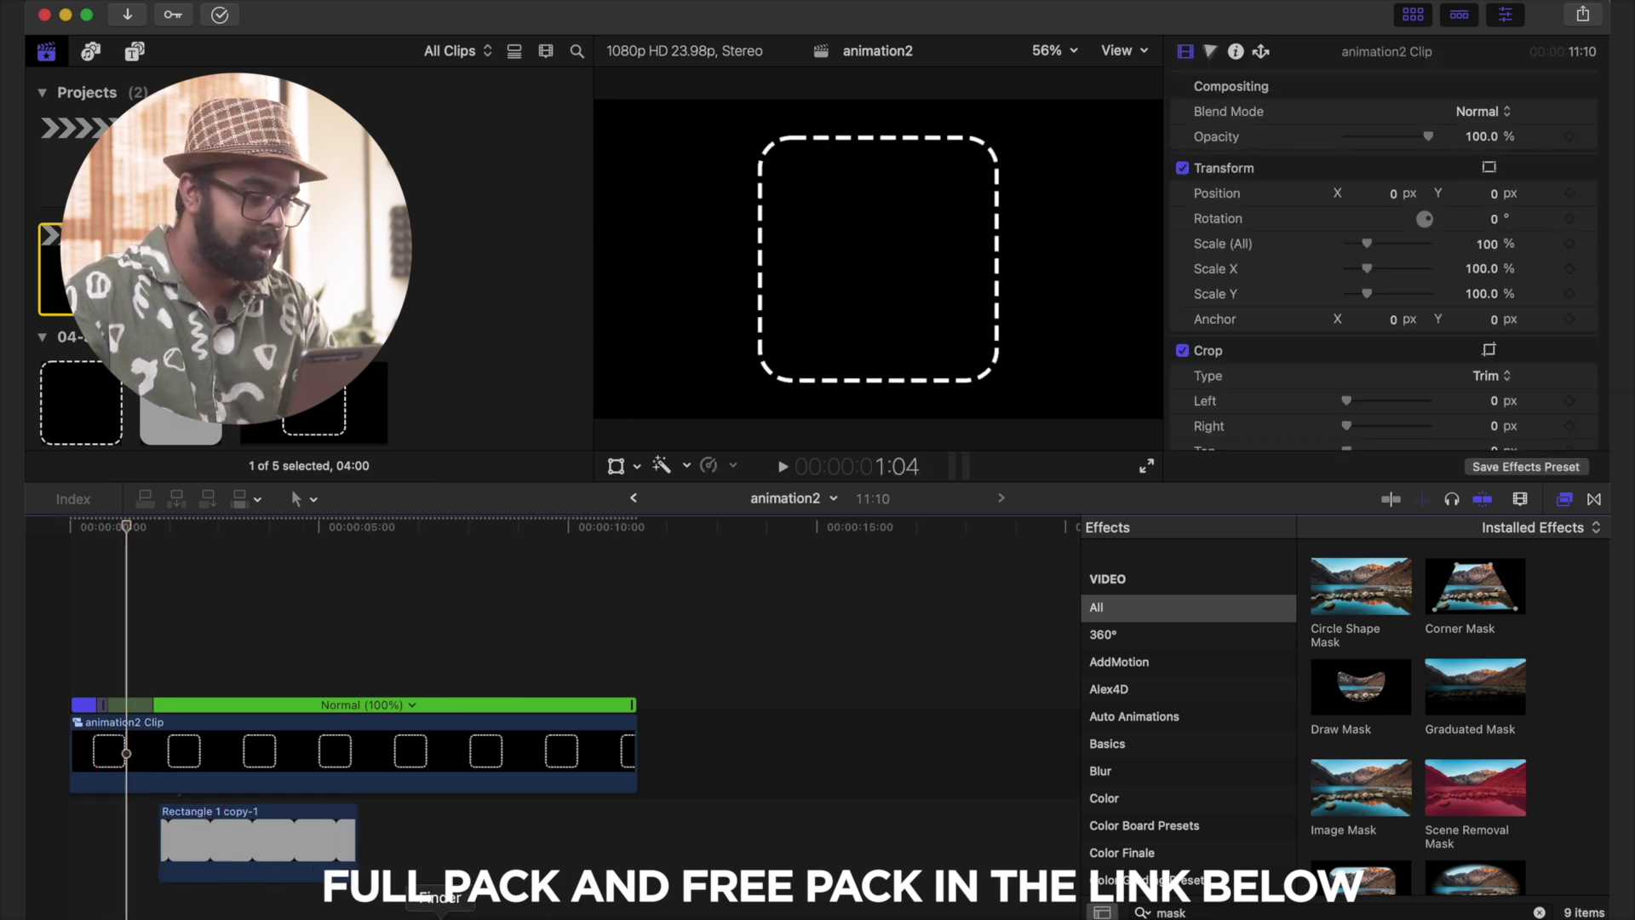
# - Switch to Finder to check the images in the Cube folder, and return to the start of the Final Cut Pro timeline
pyautogui.click(440, 910)
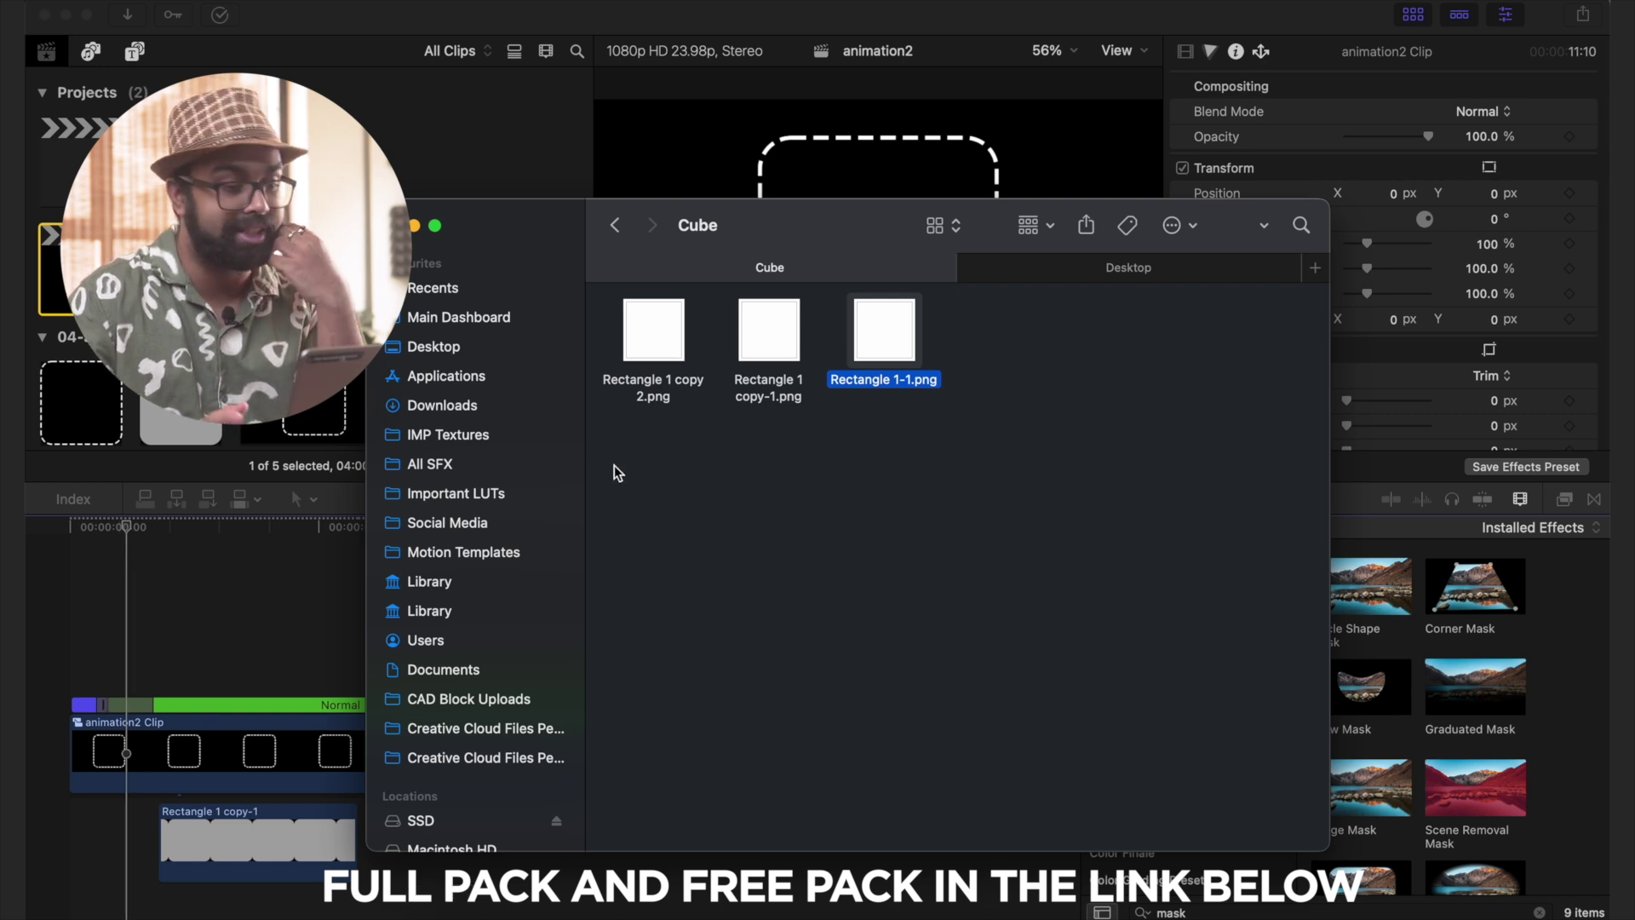
pyautogui.click(41, 670)
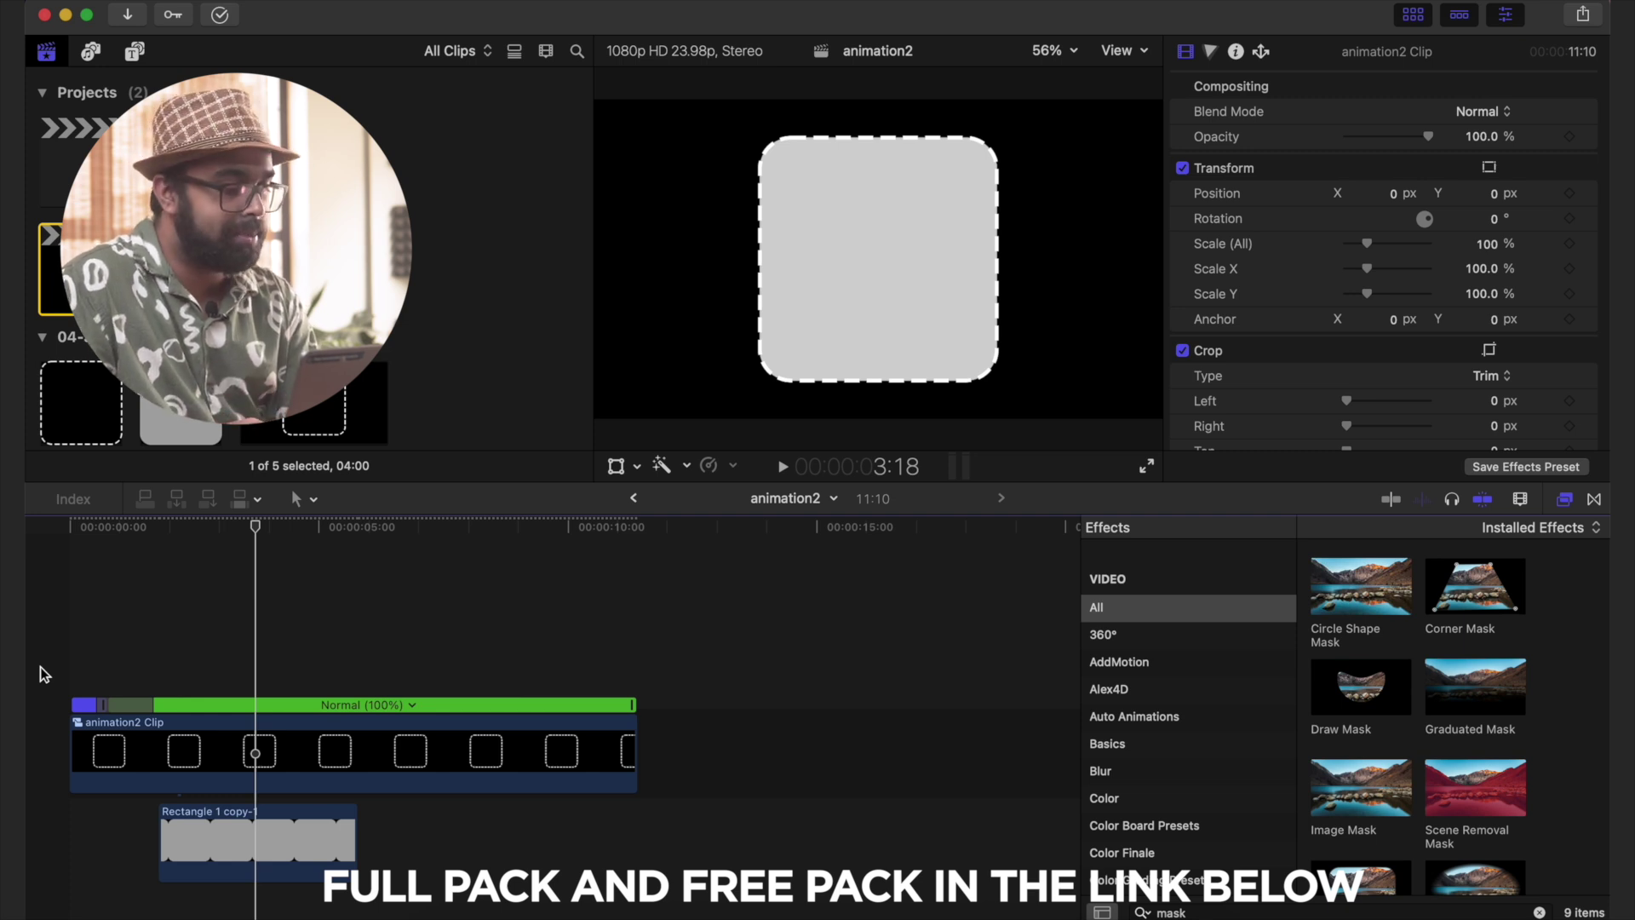
pyautogui.press('Home')
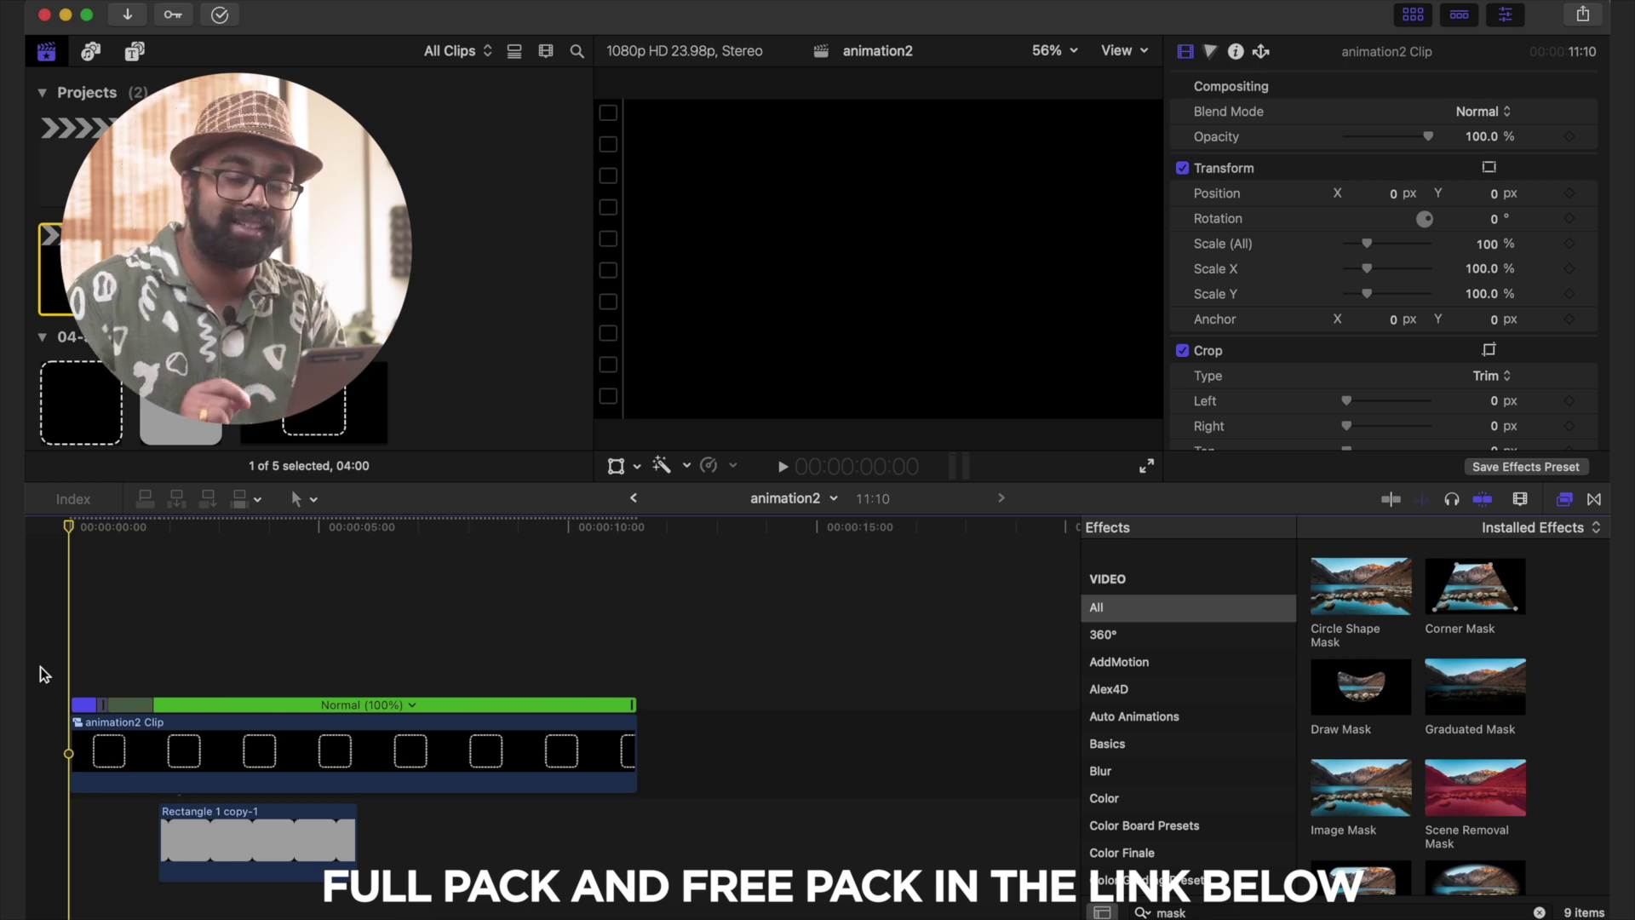
# - Start the grey rectangle clip at about 0:21, shorten the animation2 Clip to 4:21, and play back the result
pyautogui.press('super+equal')
pyautogui.press('space')
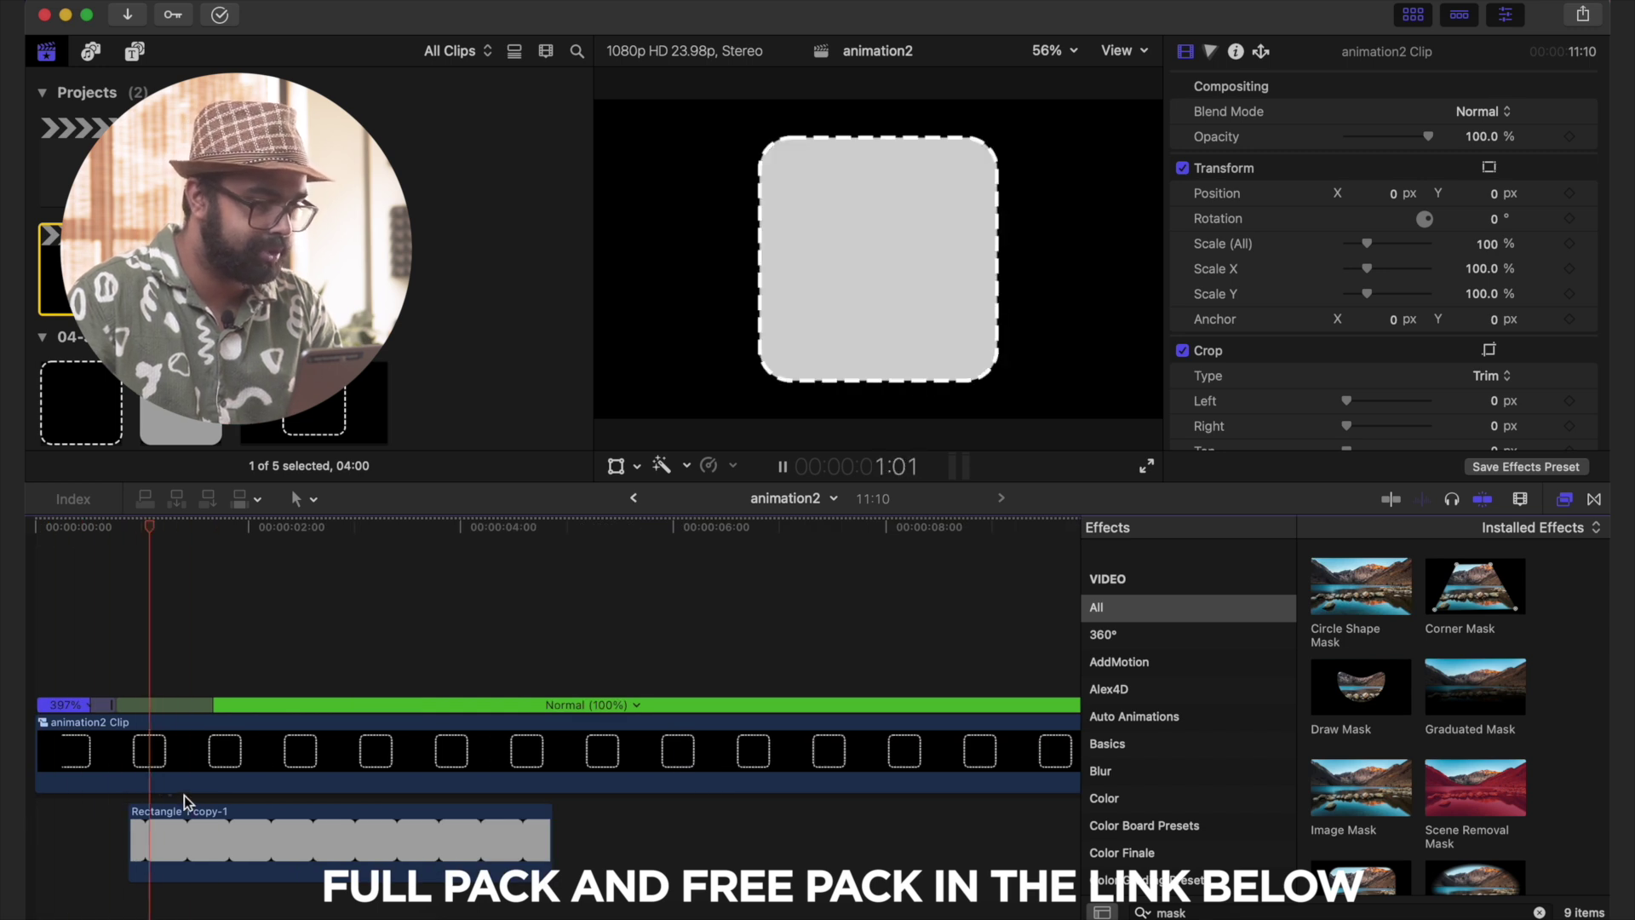
pyautogui.press('super+minus')
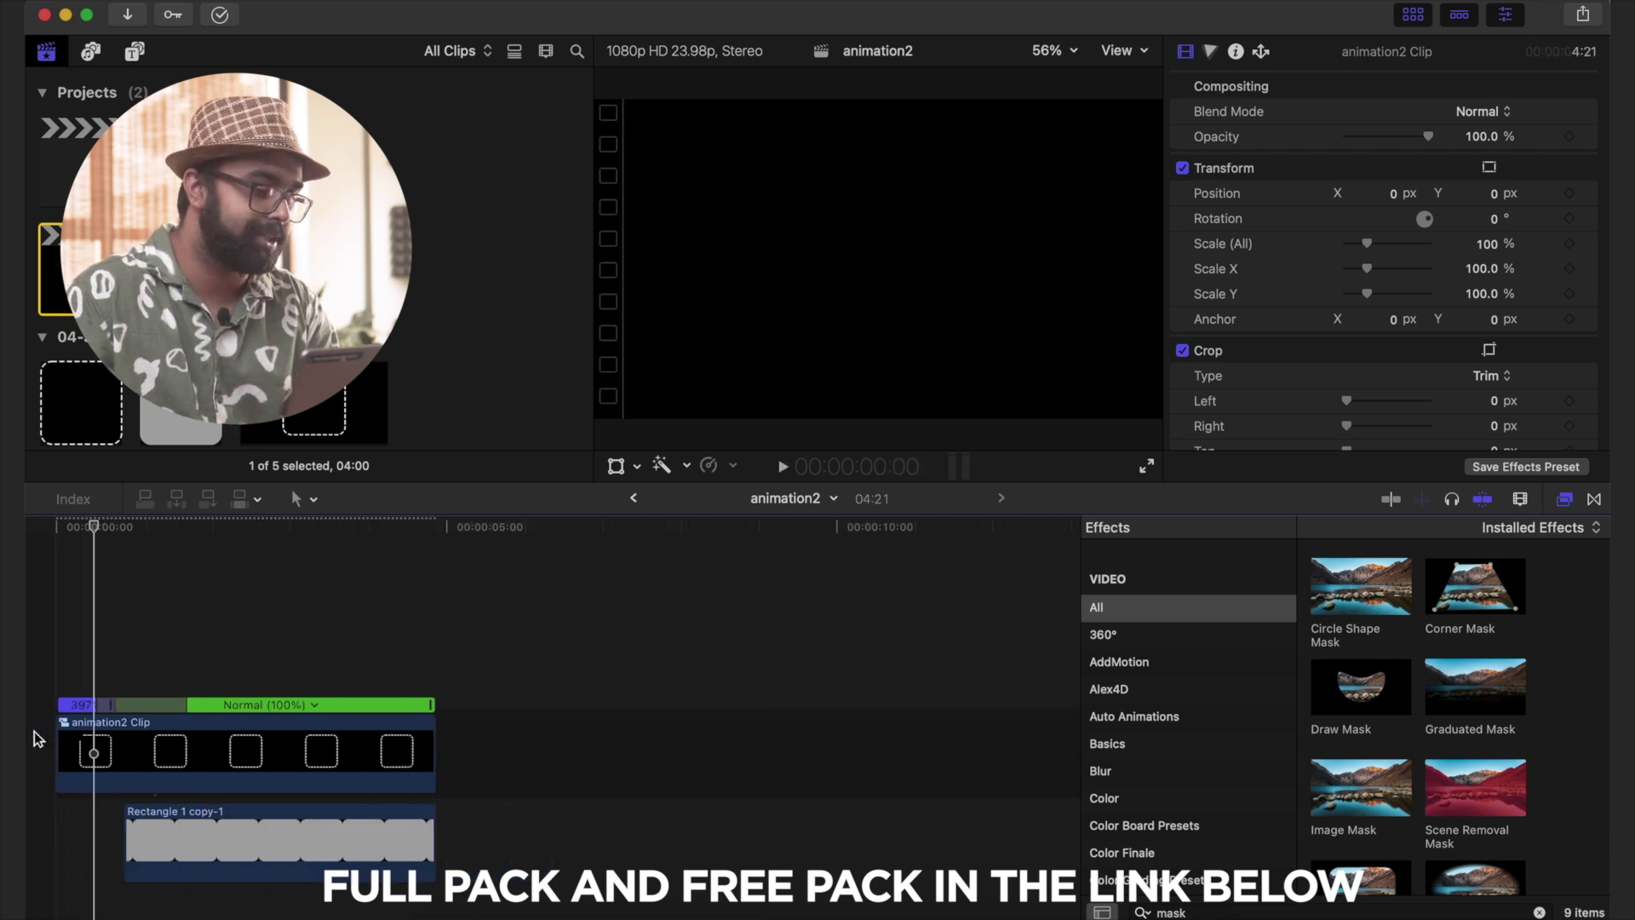
pyautogui.press('space')
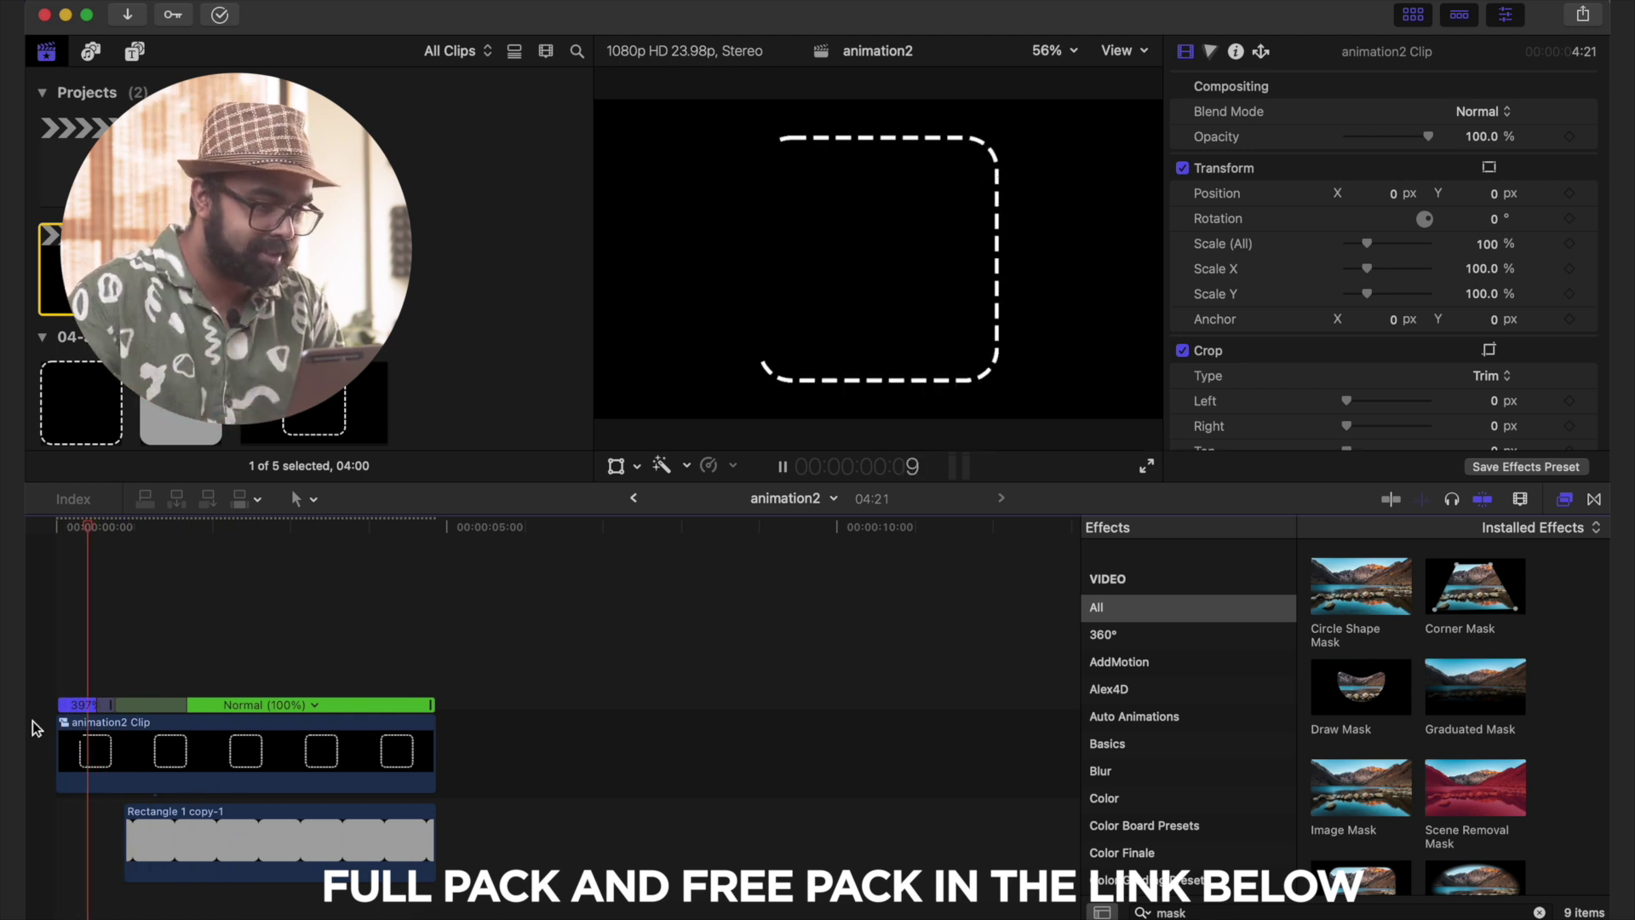
pyautogui.press('space')
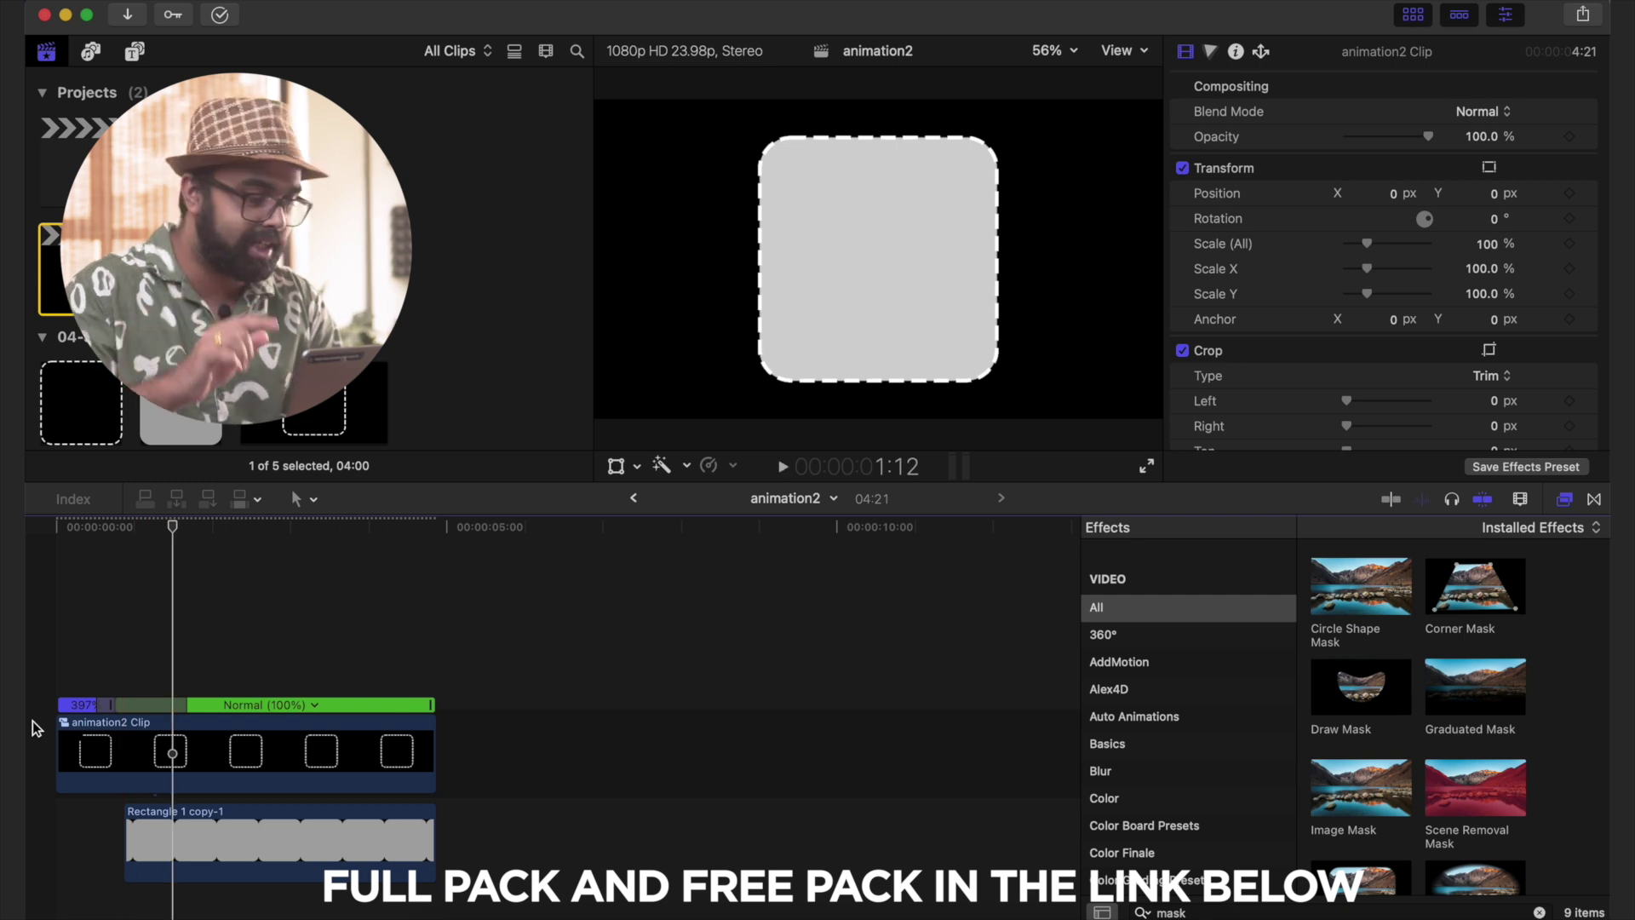
pyautogui.press('space')
# - Add the default transition to both ends of Rectangle 1 copy-1, move the clip slightly earlier, and play it back
pyautogui.click(238, 850)
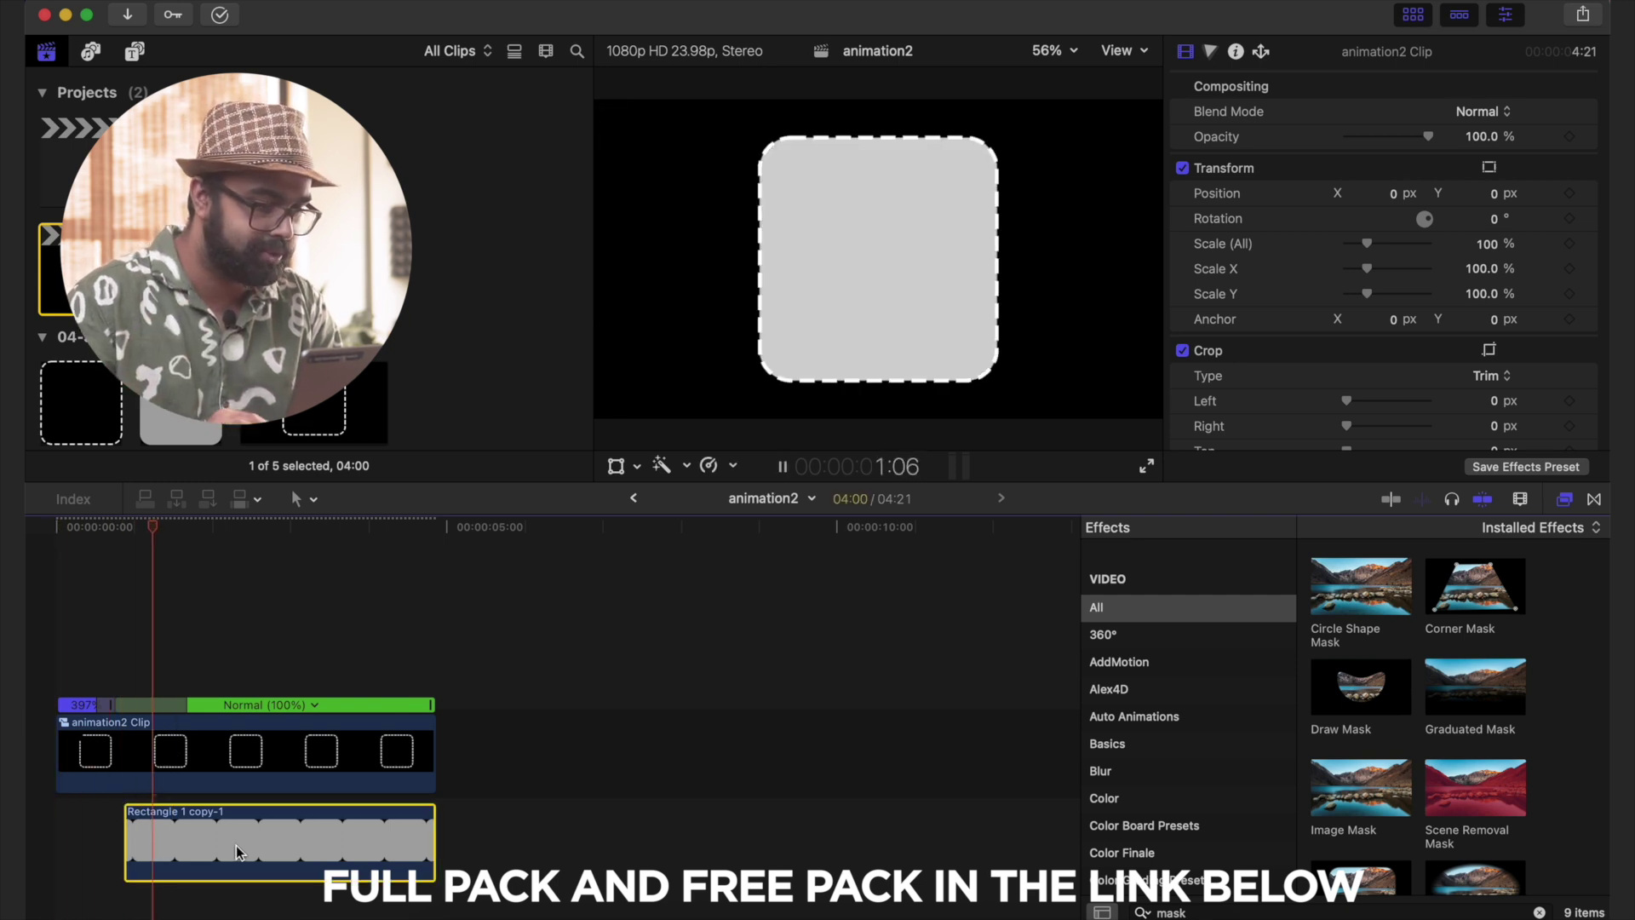
pyautogui.press('super+t')
pyautogui.press('super+=')
pyautogui.moveTo(190, 812); pyautogui.dragTo(163, 813)
pyautogui.click(80, 664)
pyautogui.press('space')
pyautogui.click(83, 710)
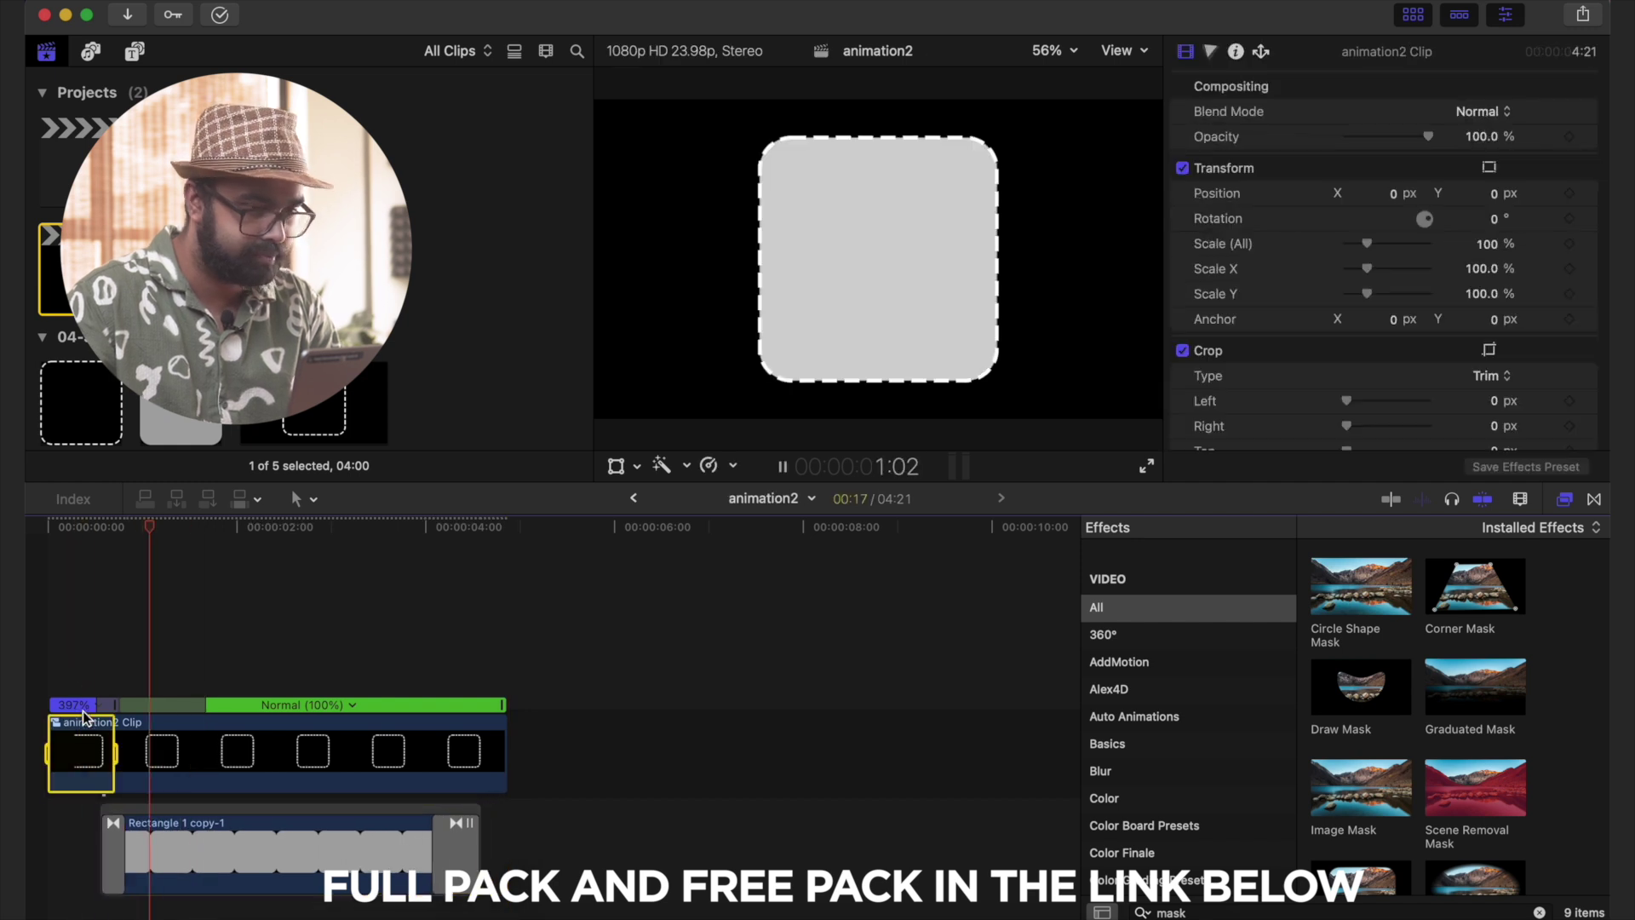
# - Delete the transition at the end of Rectangle 1 copy-1 and extend the clip to the end of the animation2 Clip
pyautogui.click(453, 831)
pyautogui.press('BackSpace')
pyautogui.moveTo(479, 836); pyautogui.dragTo(504, 839)
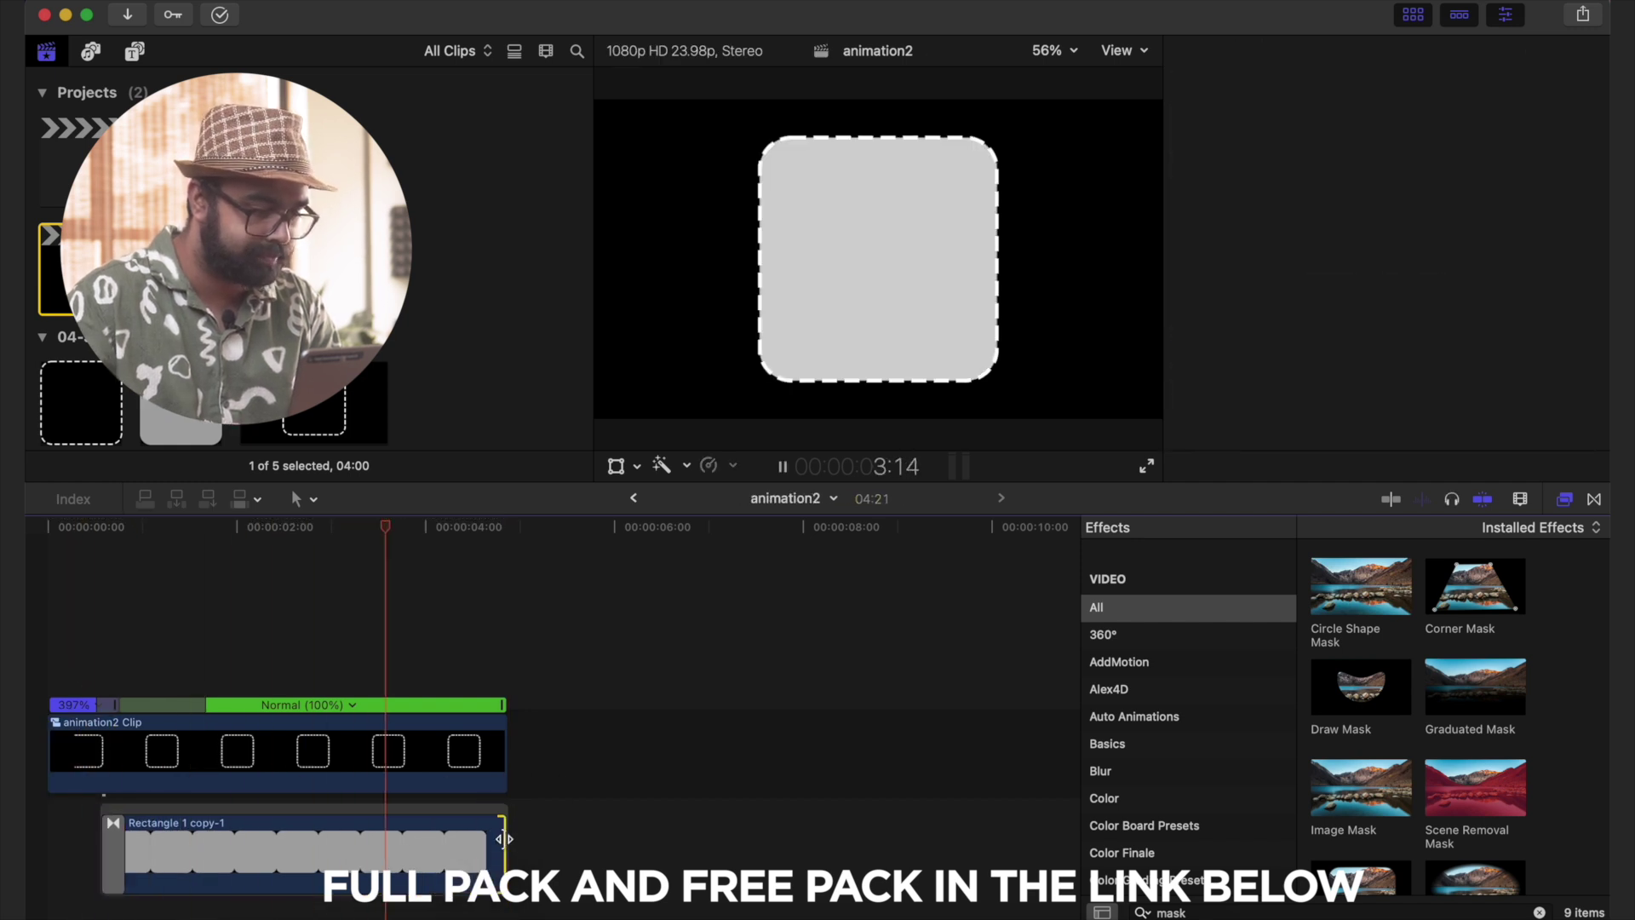
# - Play the animation from the start and set the opacity of Rectangle 1 copy-1 to 58.63%
pyautogui.click(29, 715)
pyautogui.press('space')
pyautogui.click(318, 852)
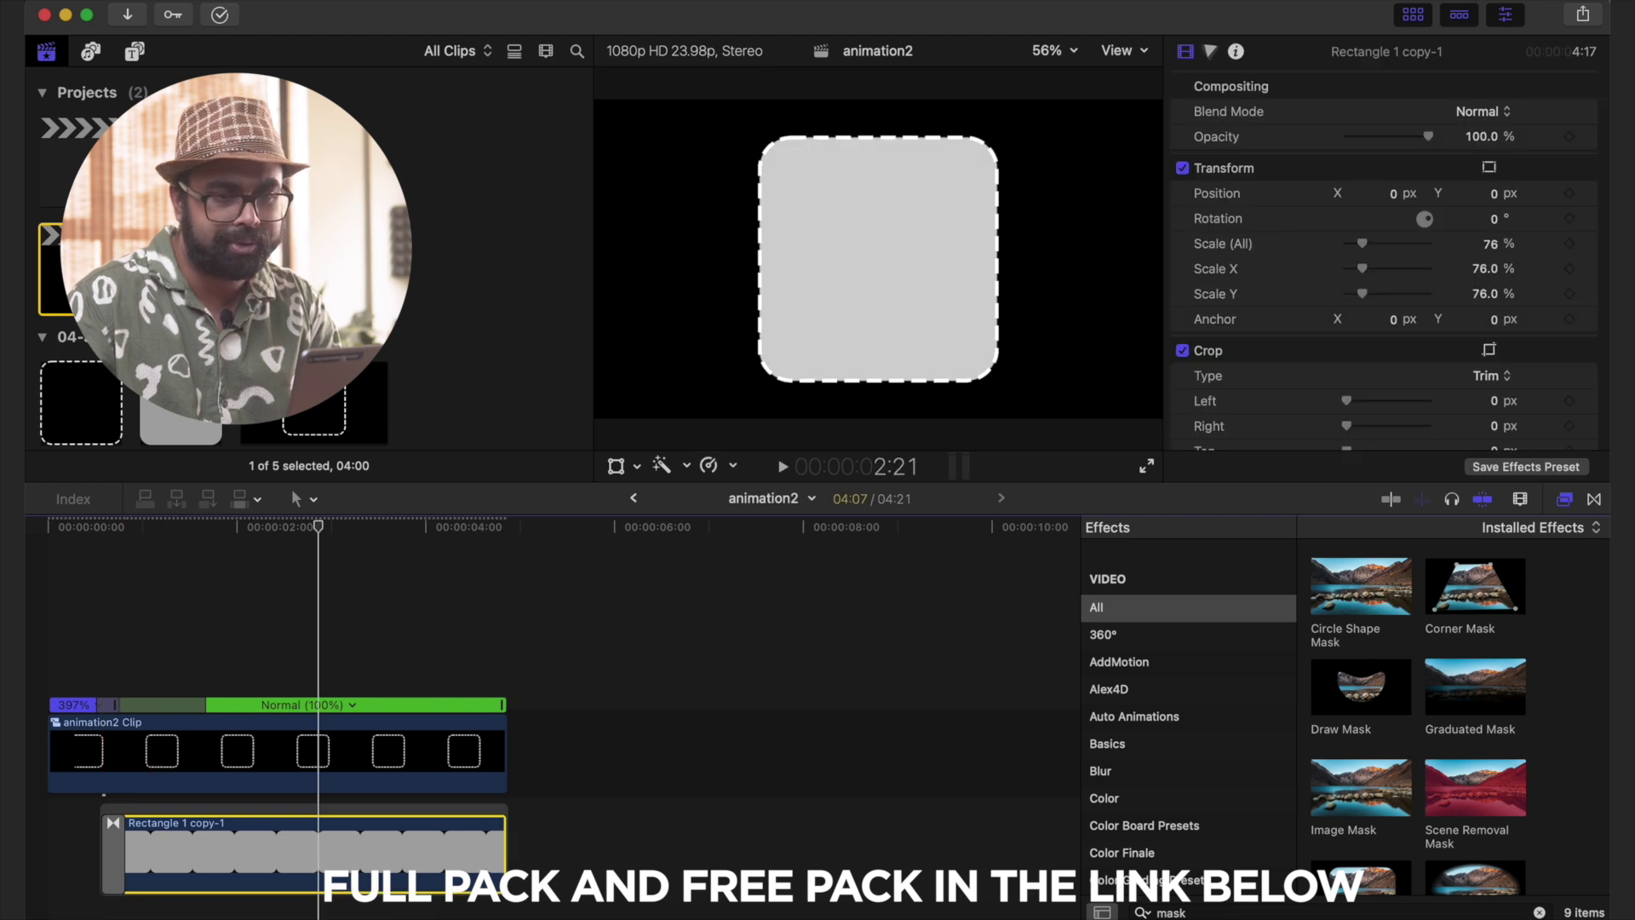
pyautogui.moveTo(1413, 143); pyautogui.dragTo(1397, 134)
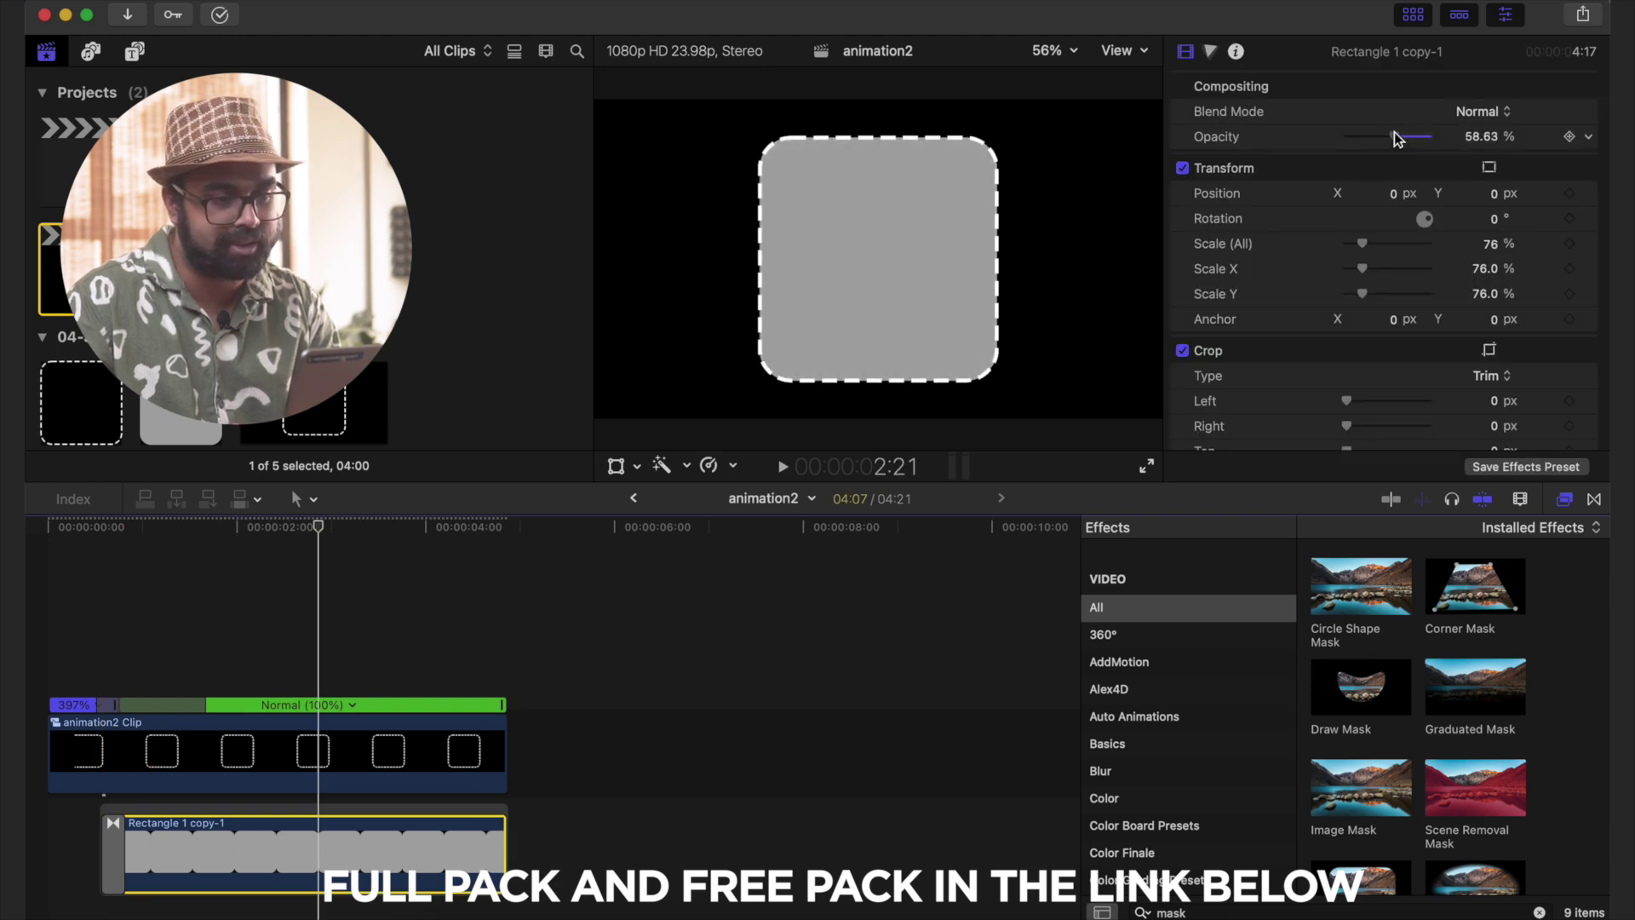
# - From Finder, add the video in the SSD's Studio Contour > Animated Section folder to the timeline after the animation2 Clip
pyautogui.click(440, 918)
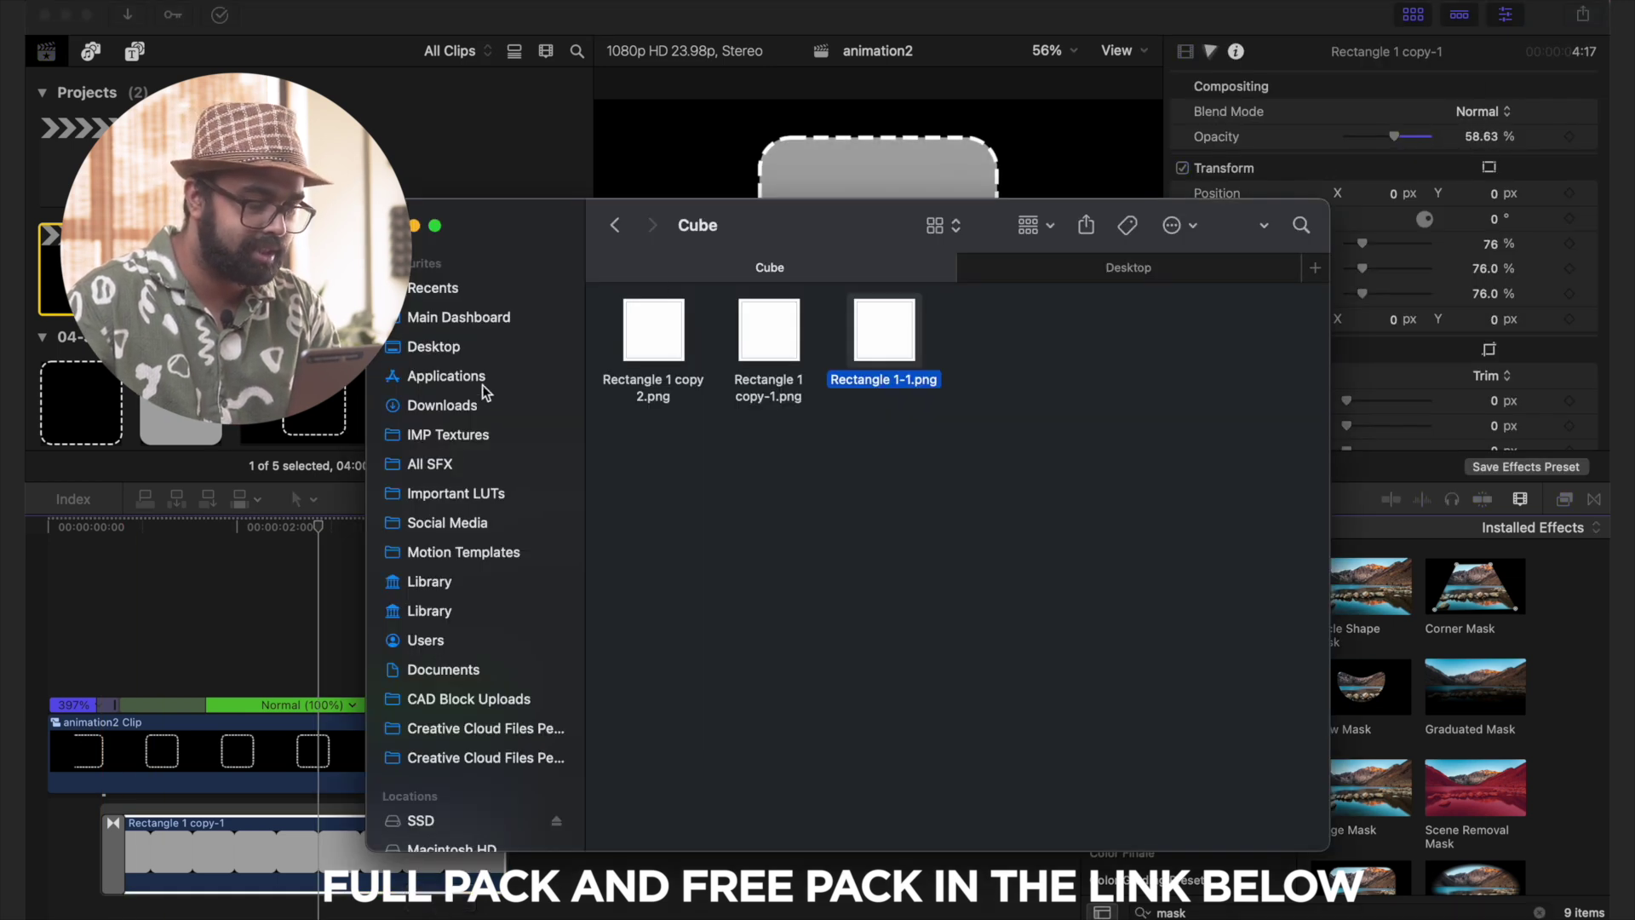
pyautogui.click(493, 354)
pyautogui.scroll(-10, 692, 449)
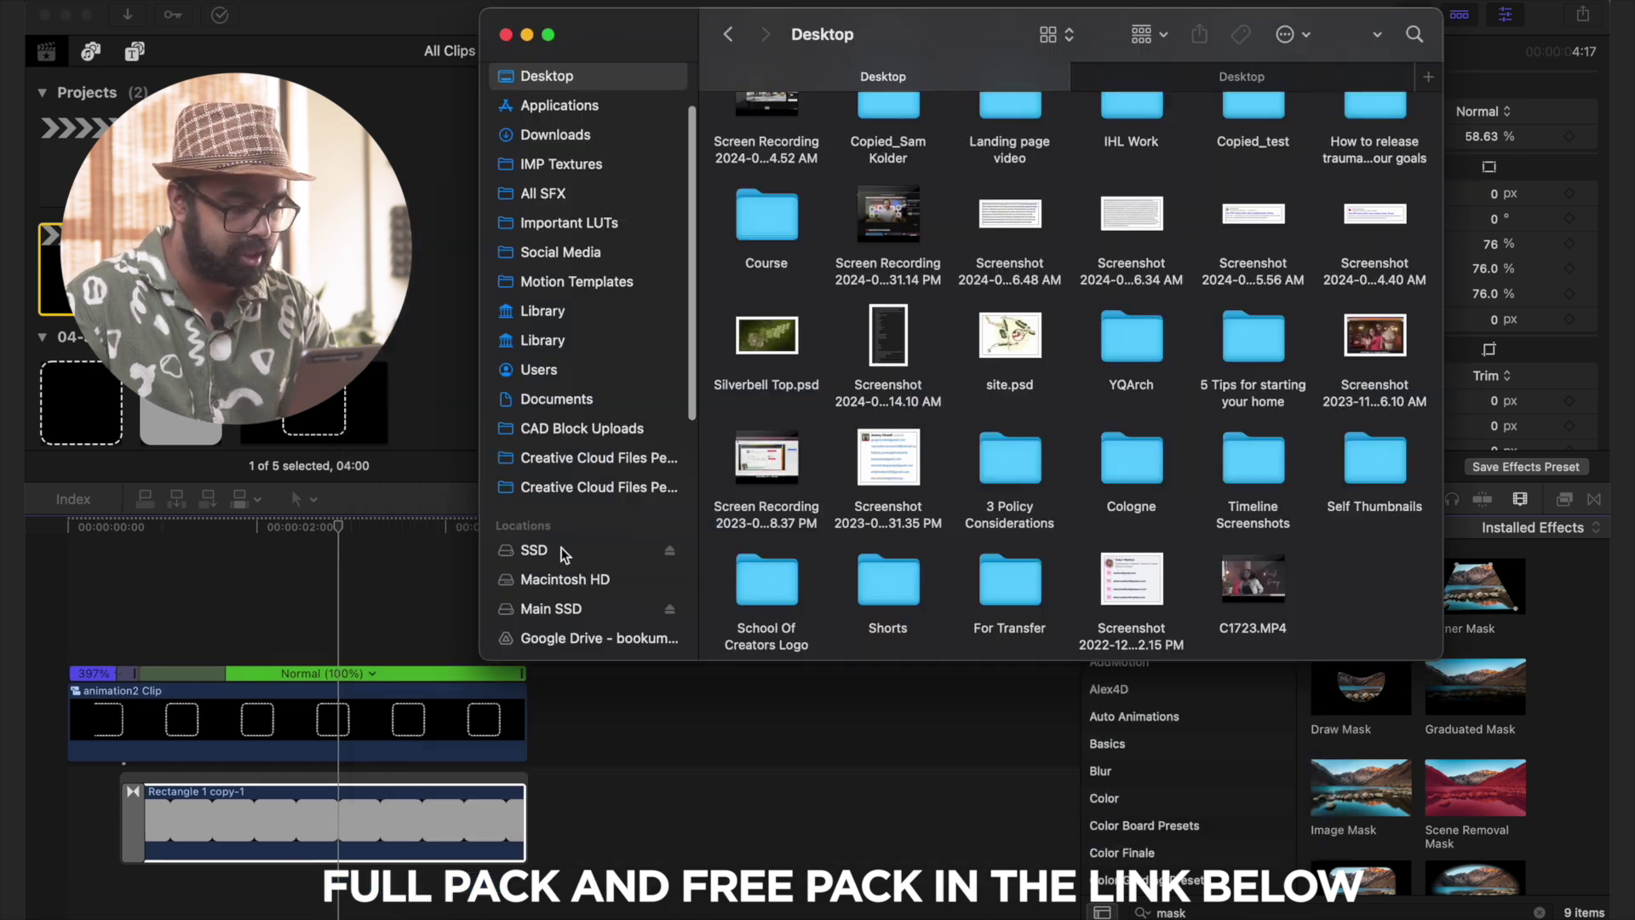
pyautogui.click(562, 550)
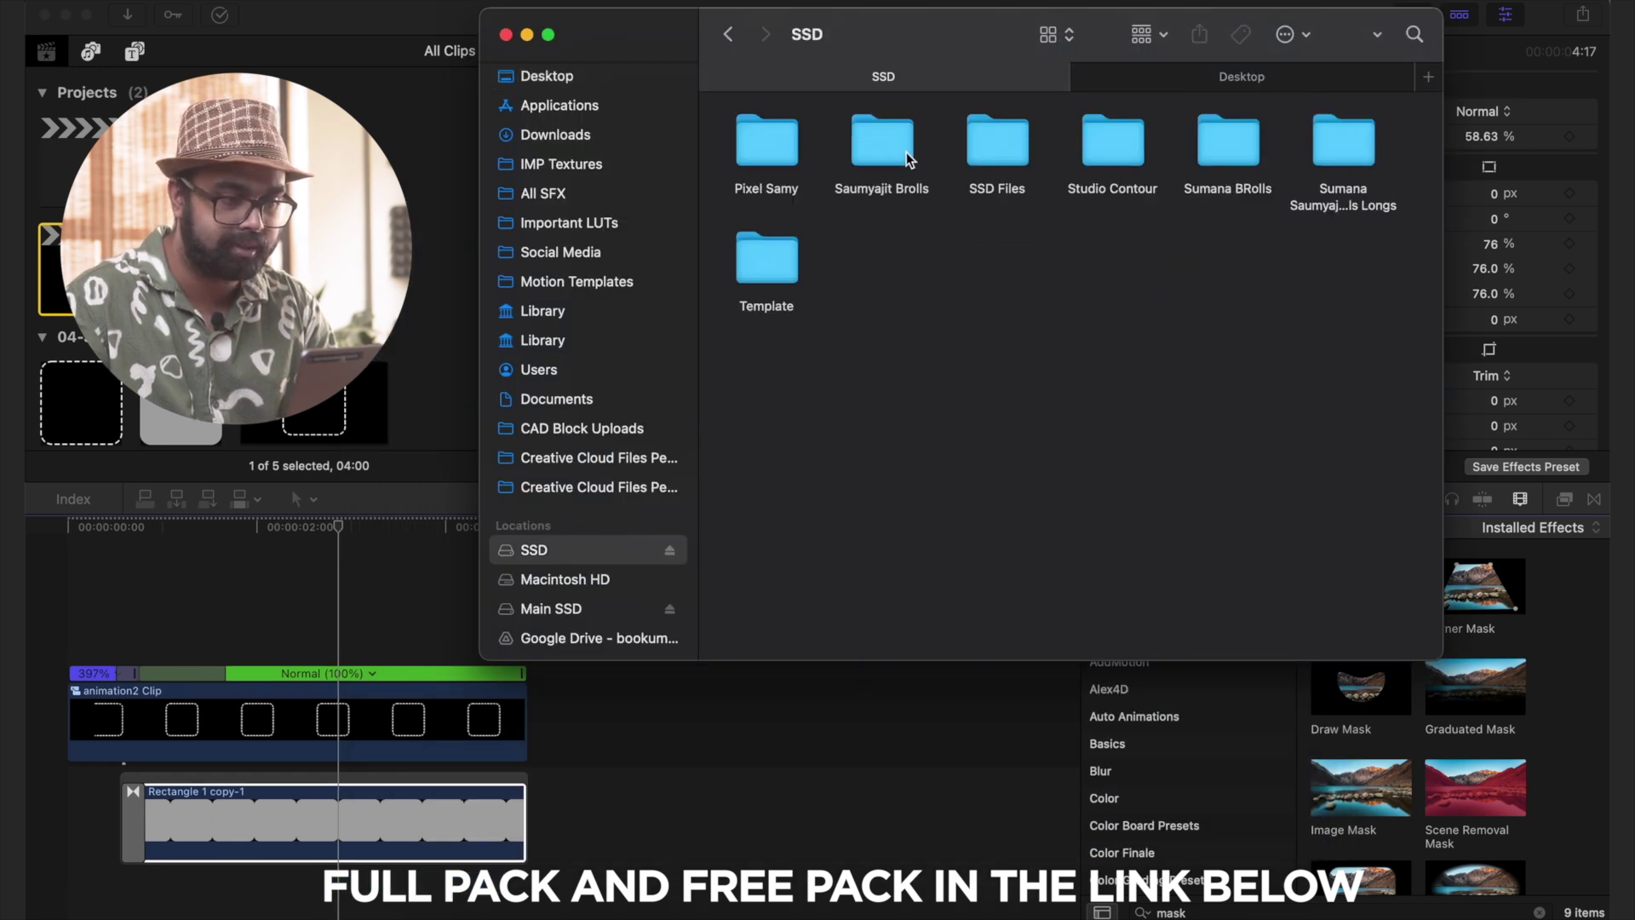
pyautogui.doubleClick(1114, 154)
pyautogui.click(778, 136)
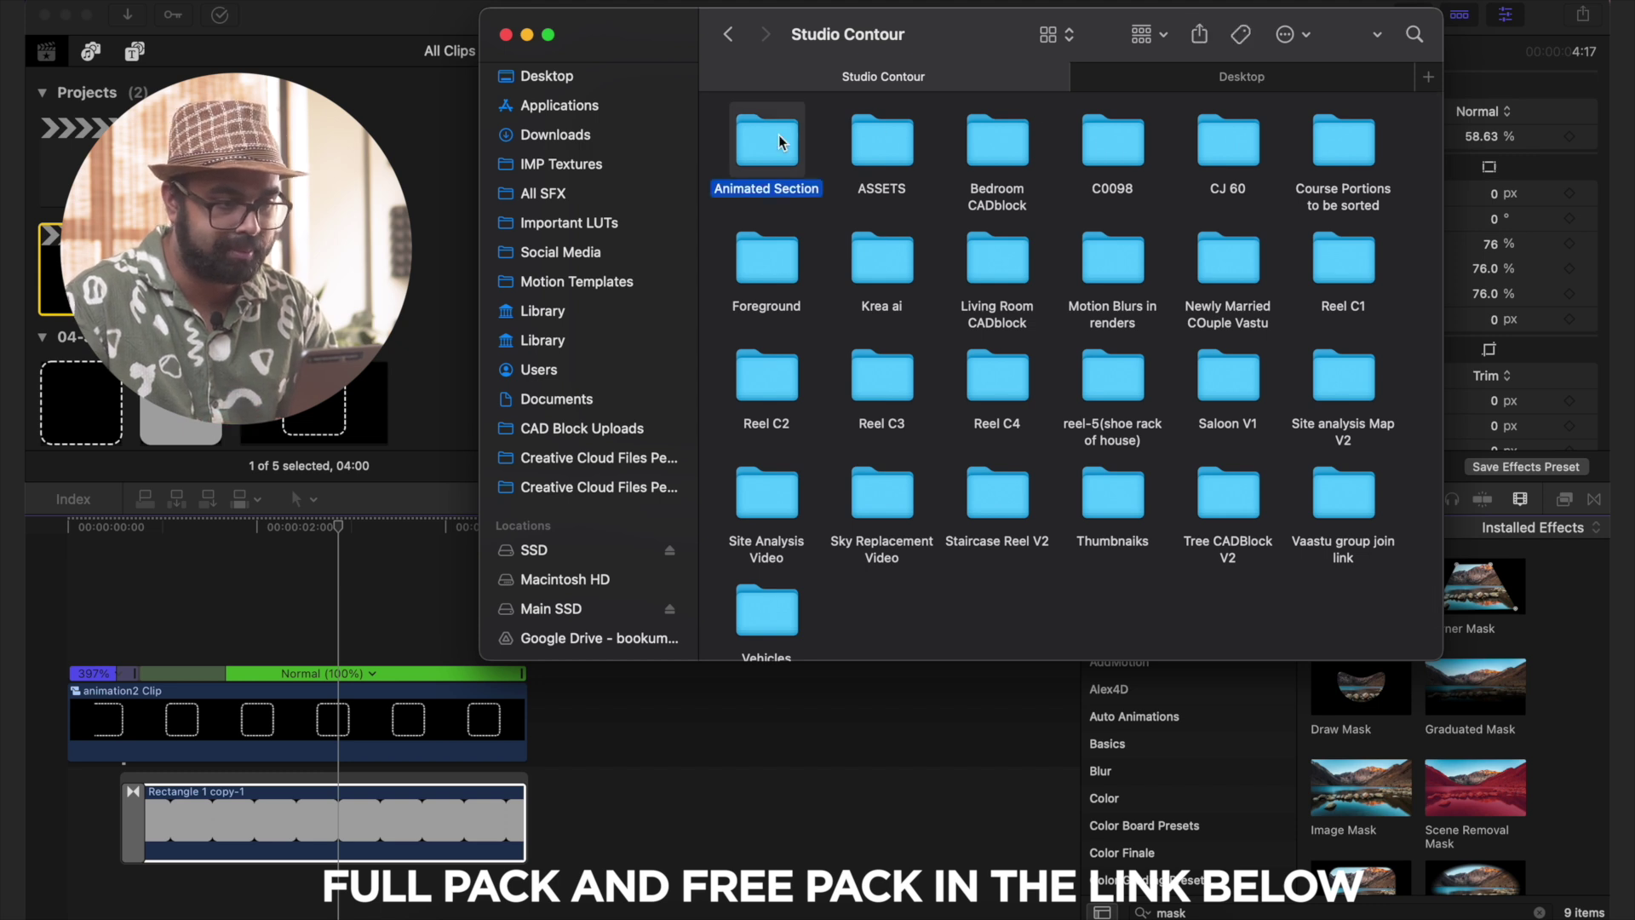
pyautogui.press('super+Down')
pyautogui.moveTo(903, 200); pyautogui.dragTo(744, 758)
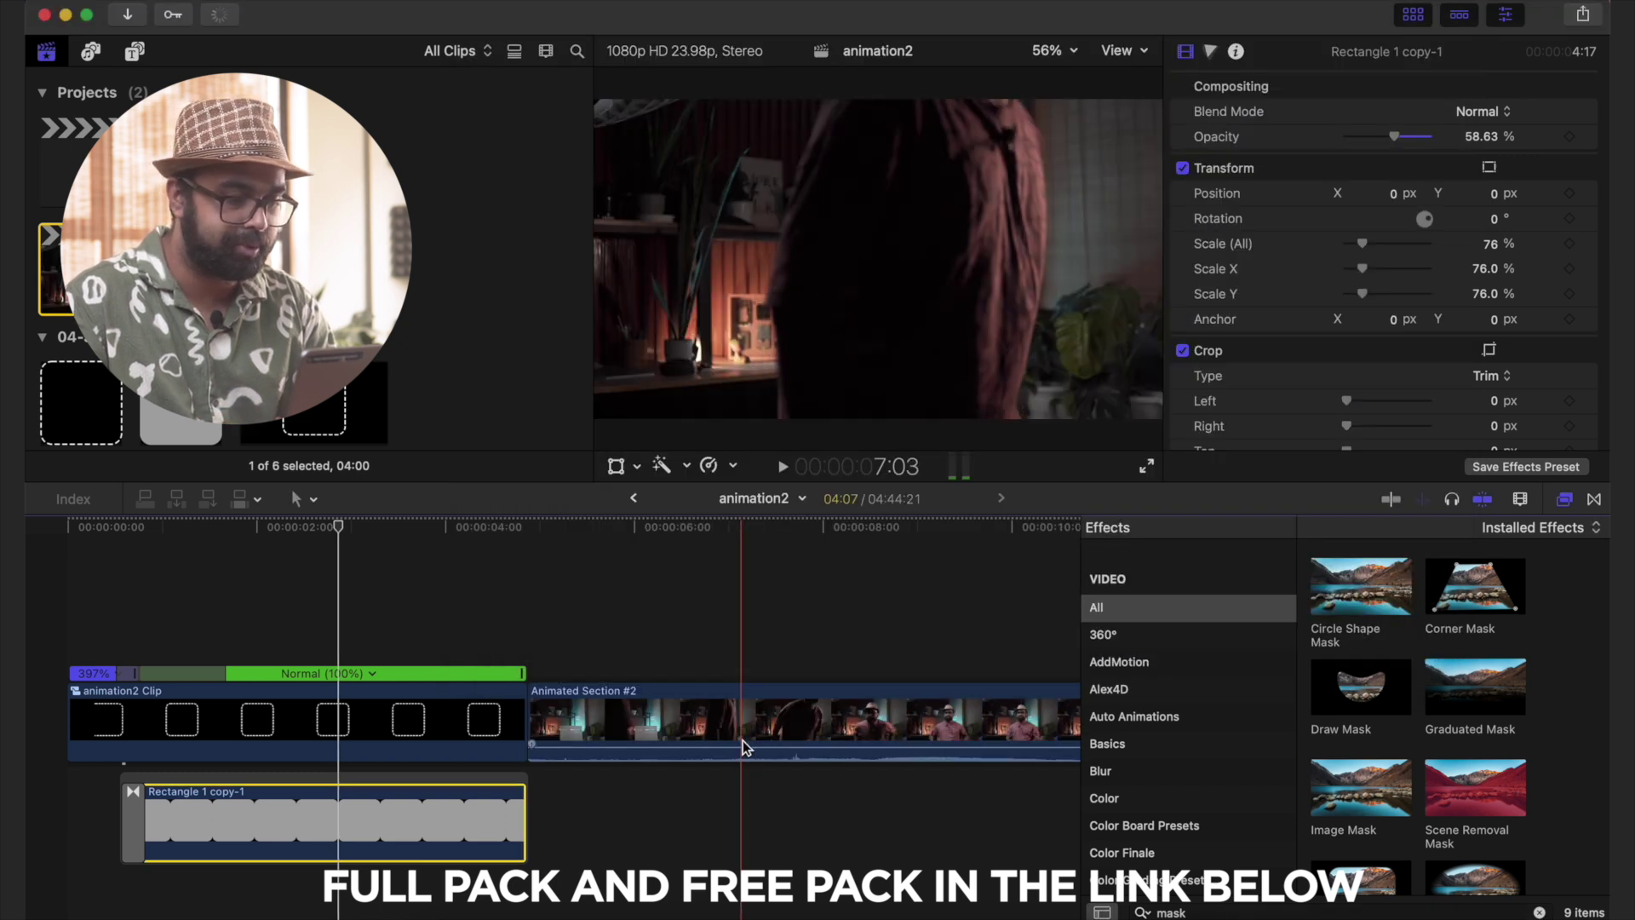
# - Stack both box clips above the Animated Section #2 footage, shift the grey rectangle later to end with the outline, and play back
pyautogui.click(743, 739)
pyautogui.press('super+minus')
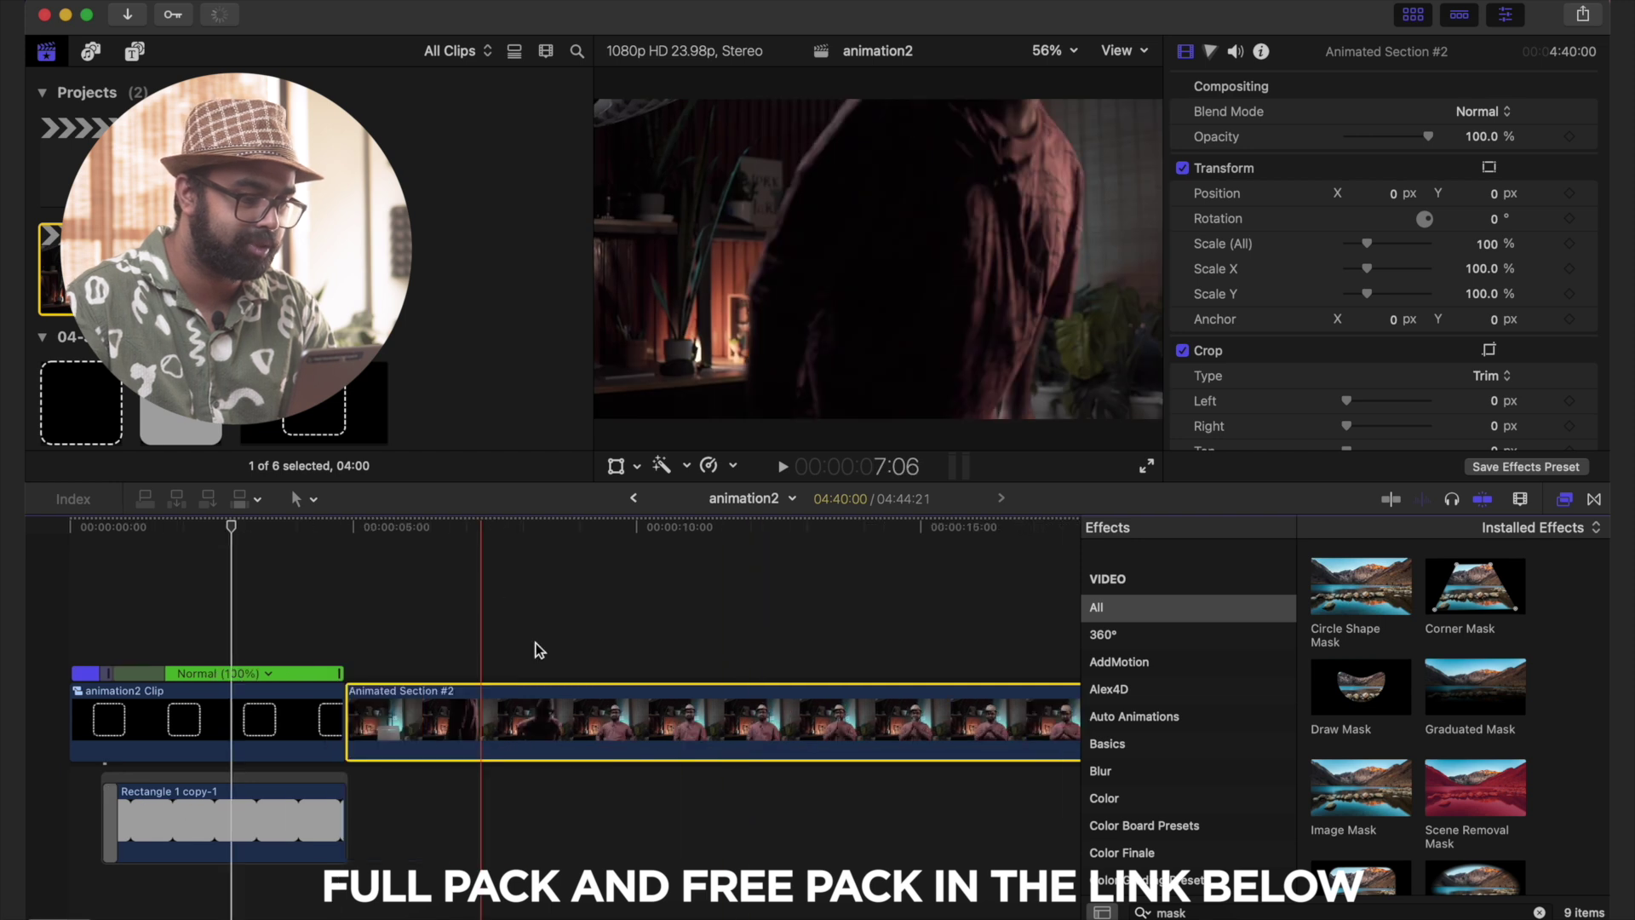
pyautogui.click(589, 591)
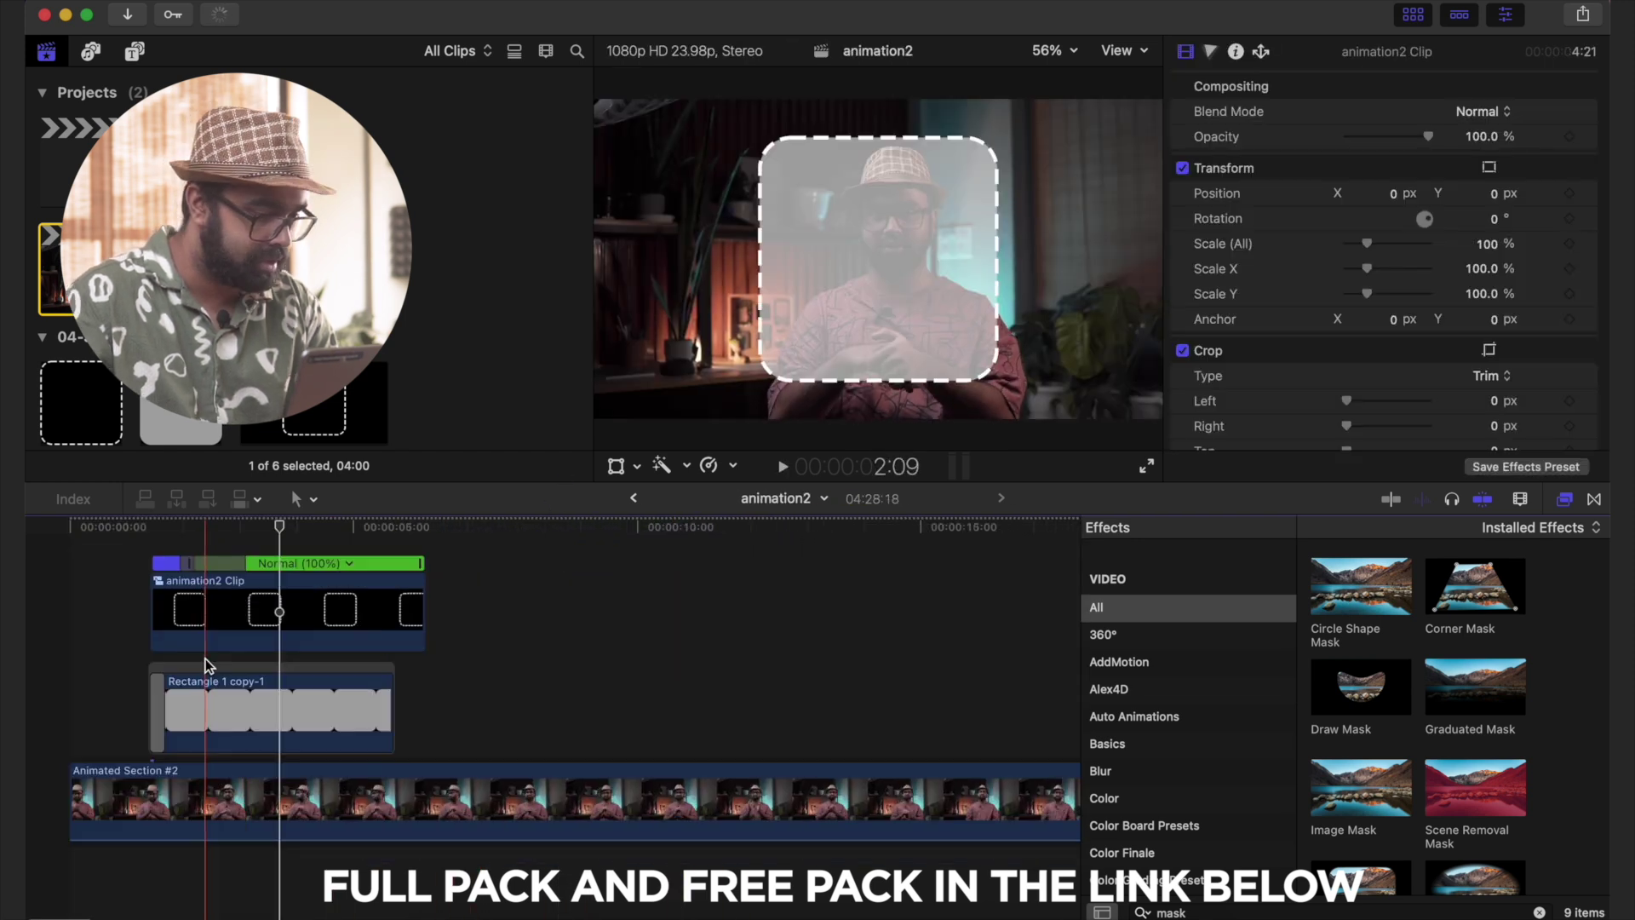
pyautogui.moveTo(206, 667); pyautogui.dragTo(239, 667)
pyautogui.click(132, 584)
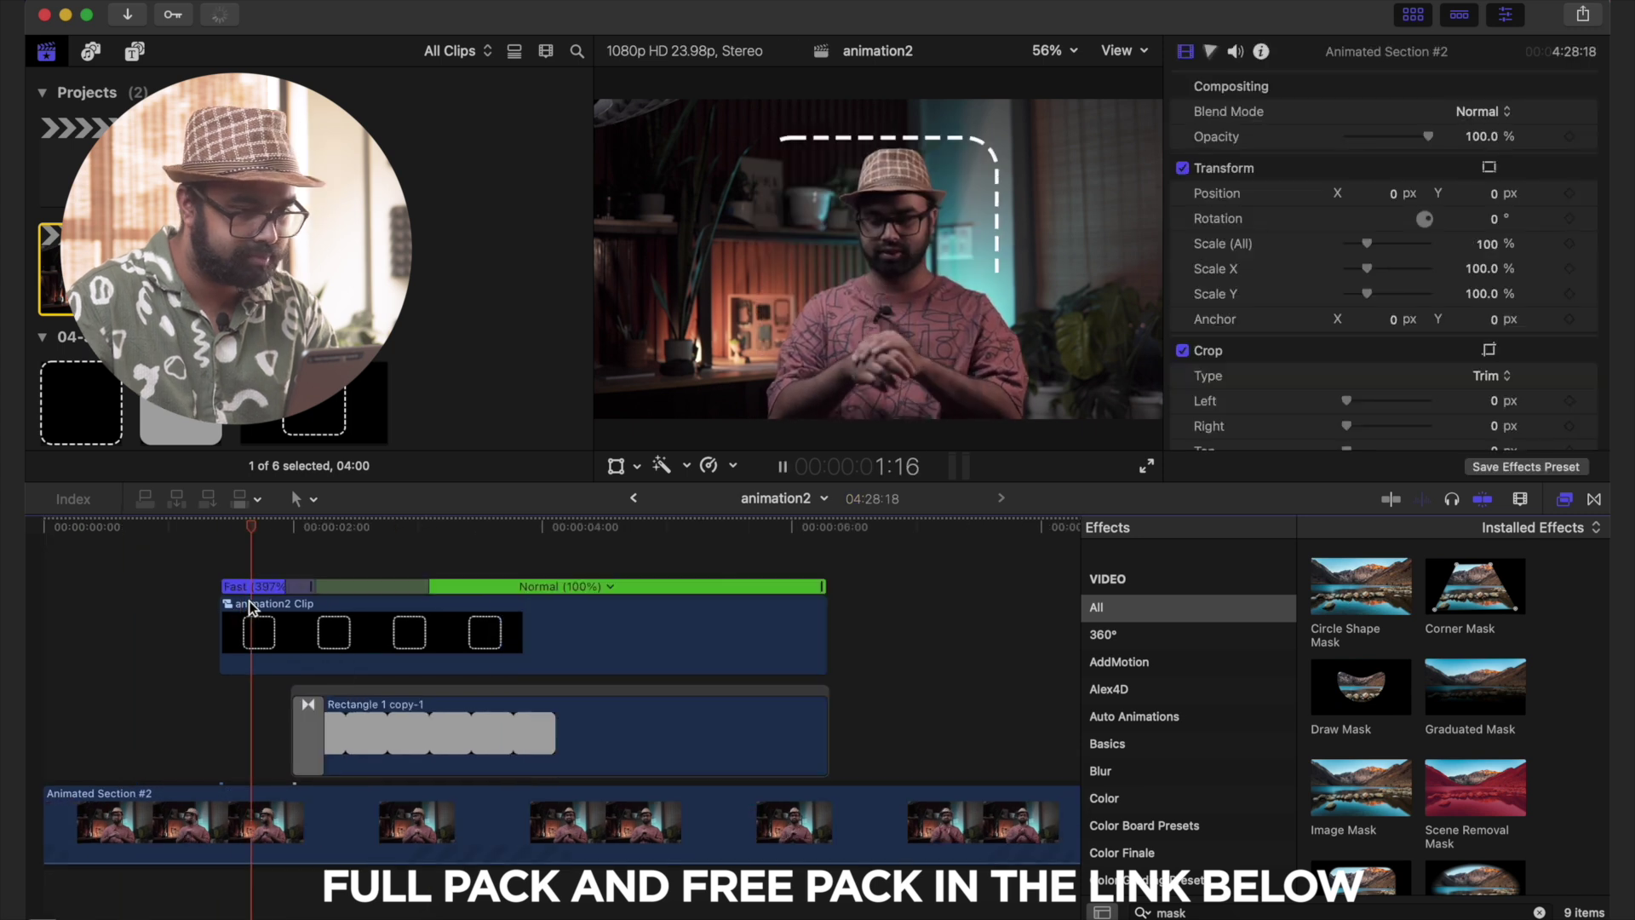
# - Lower the opacity of the Rectangle 1 copy-1 clip further so the footage shows more clearly through the box
pyautogui.click(498, 696)
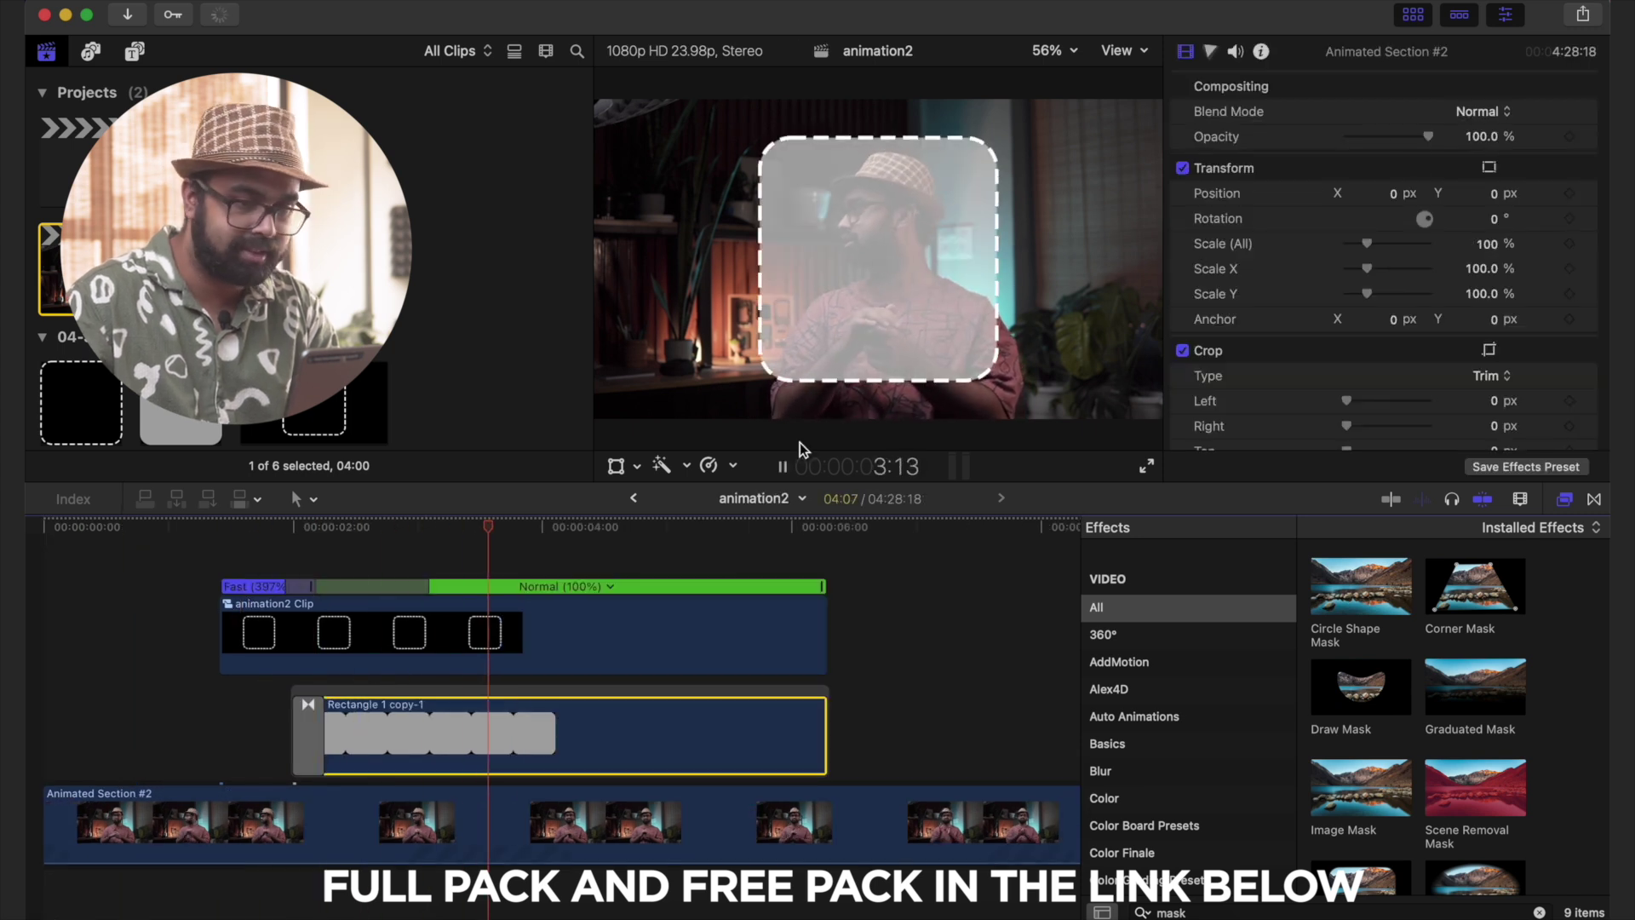
pyautogui.press('space')
pyautogui.moveTo(1429, 137); pyautogui.dragTo(1365, 143)
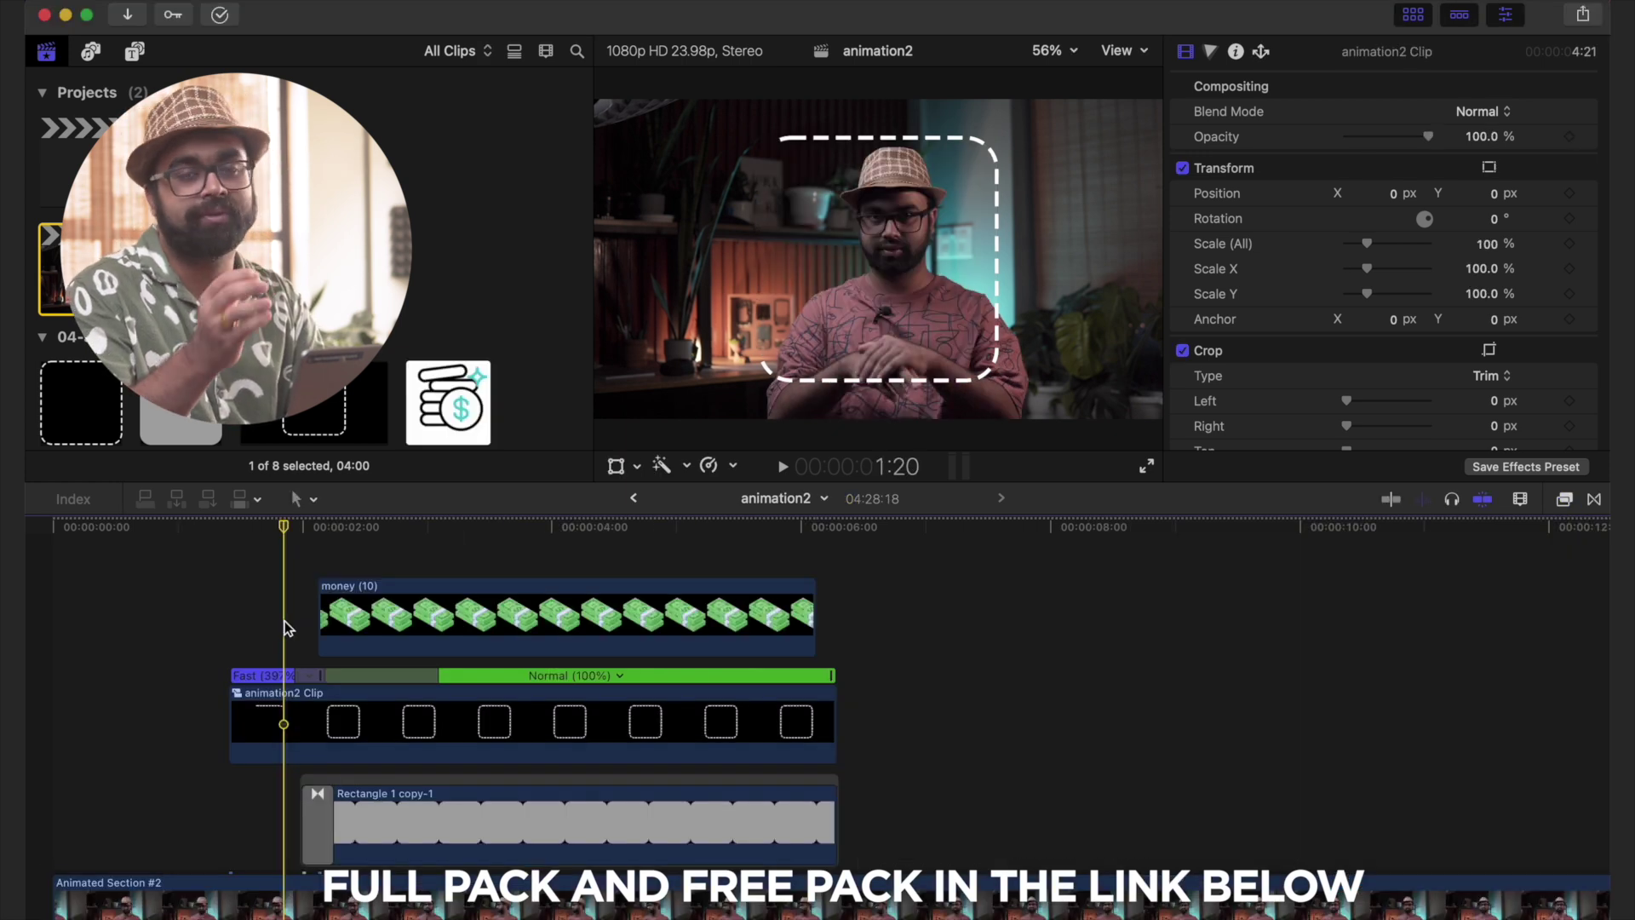
# - Play the box with the money (10) image and scale the image down to fit inside the dashed outline
pyautogui.press('space')
pyautogui.click(327, 628)
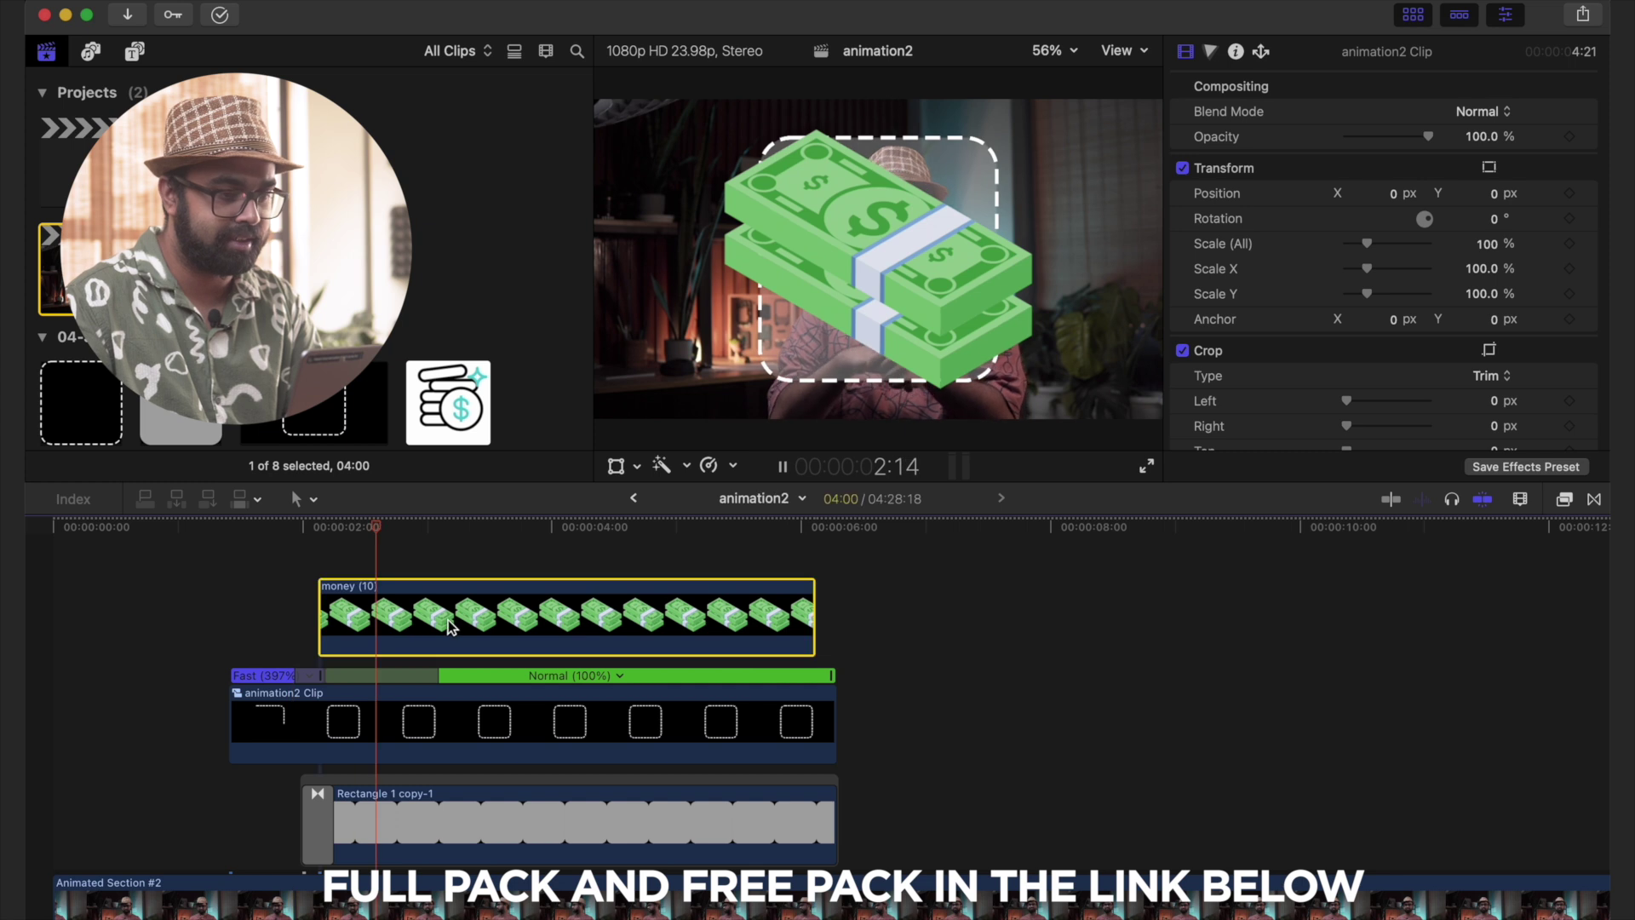
pyautogui.moveTo(1366, 248); pyautogui.dragTo(1354, 248)
# - Select the money, outline and rectangle clips together and move them to about the 1:02 mark above the Animated Section #2 footage
pyautogui.moveTo(643, 556); pyautogui.dragTo(361, 799)
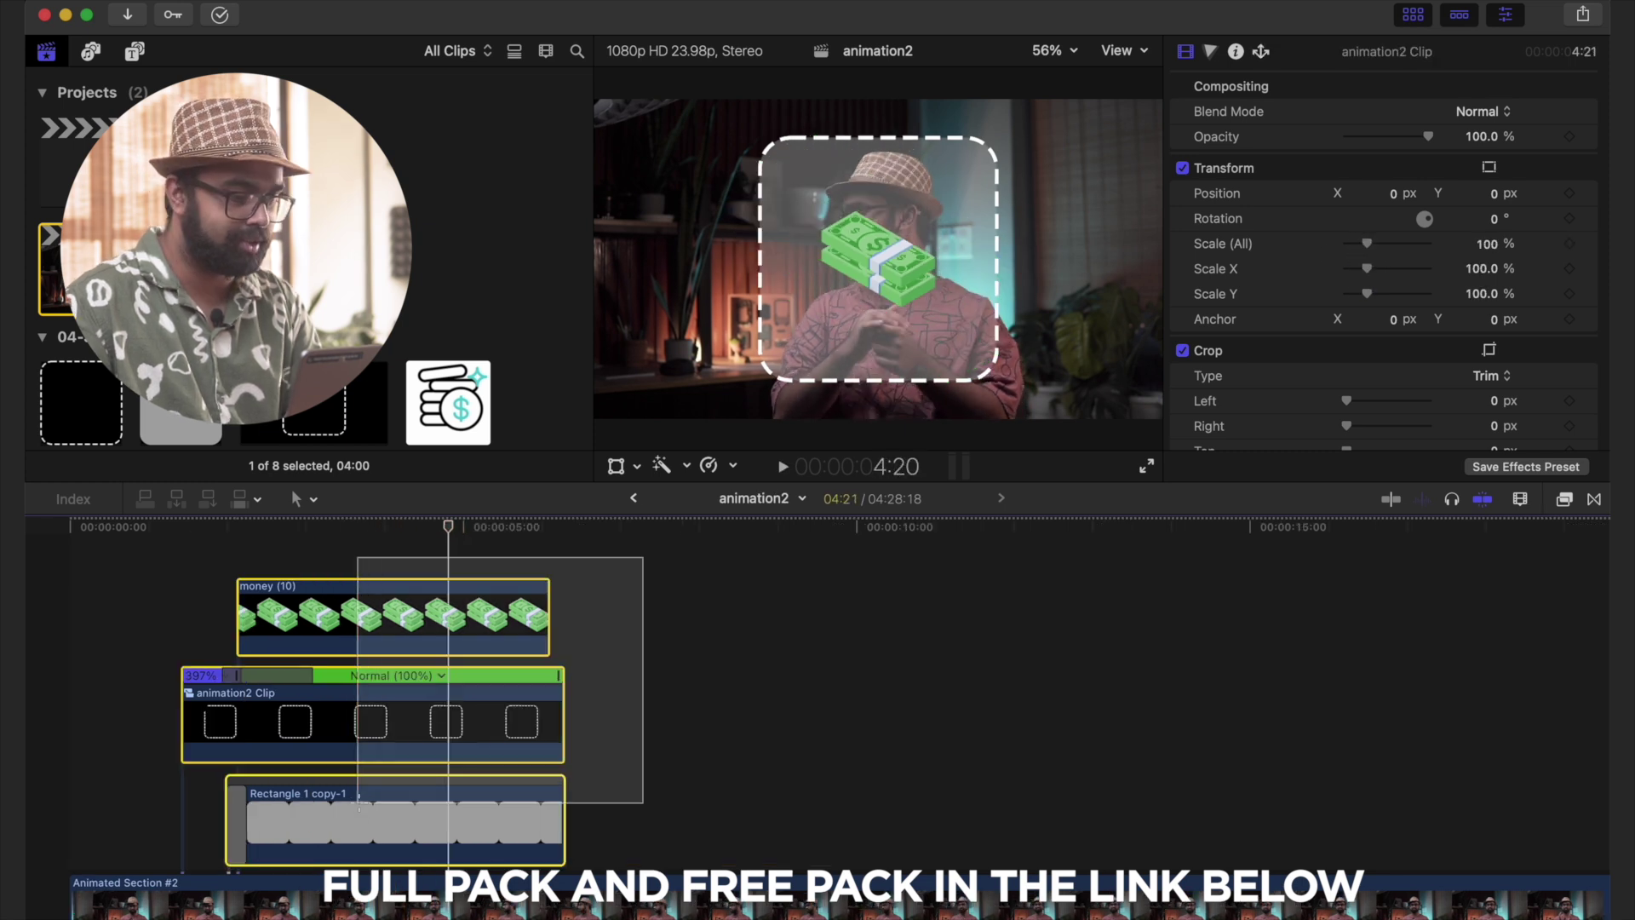
pyautogui.press('super+minus')
pyautogui.press('super+minus')
pyautogui.press('super+minus')
pyautogui.press('super+minus')
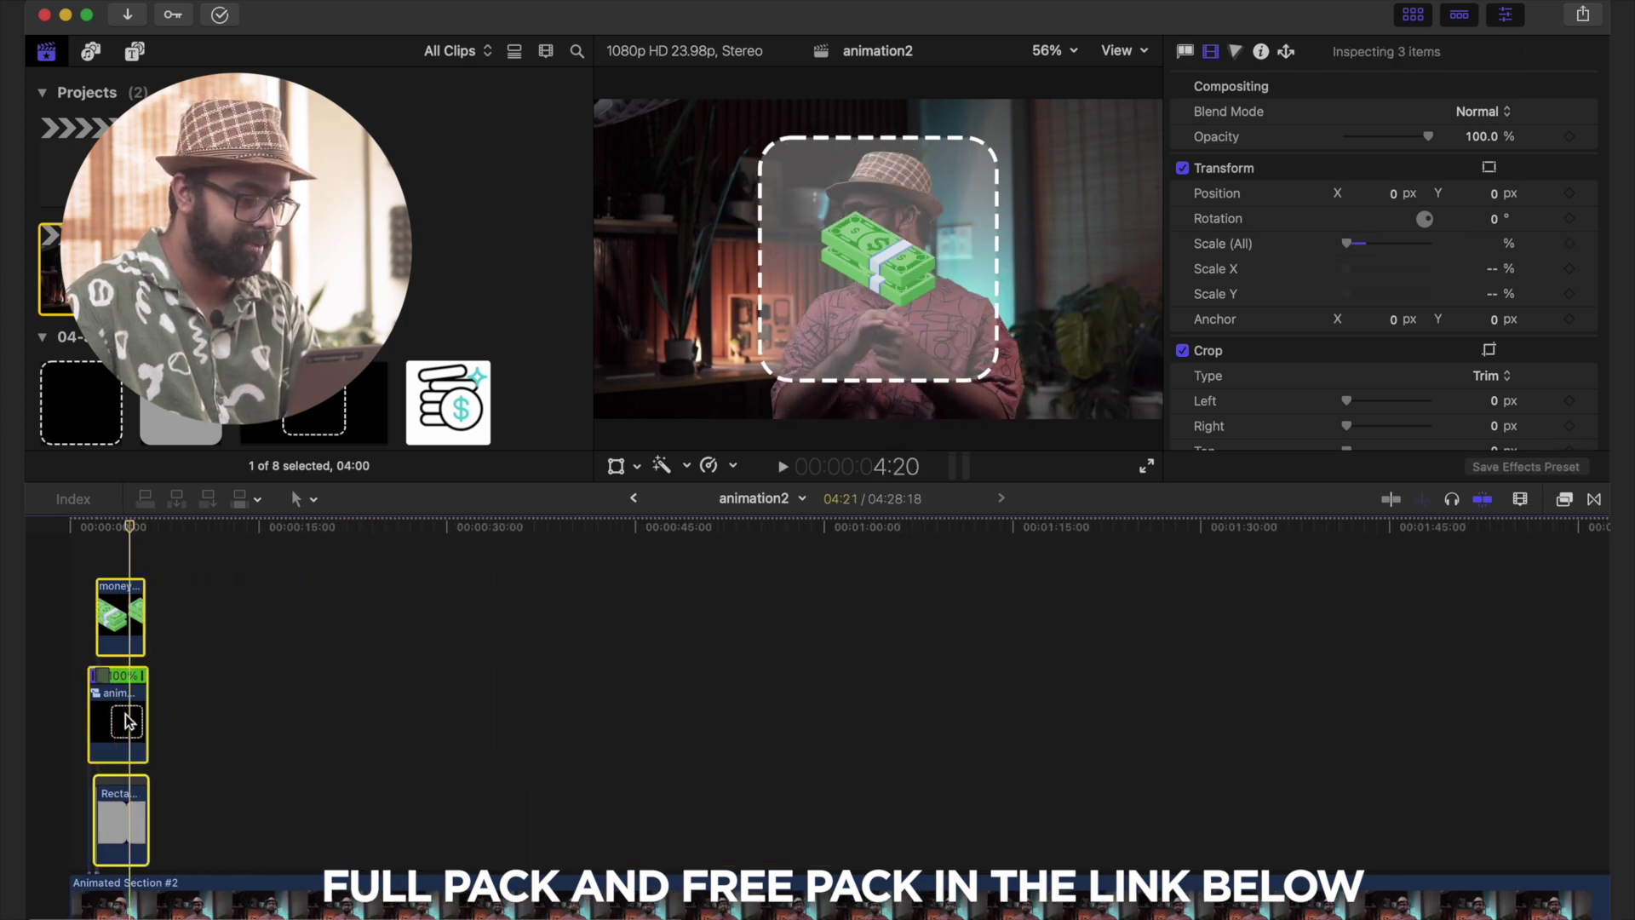
pyautogui.moveTo(126, 720); pyautogui.dragTo(895, 698)
# - Disable the Animated Section #2 footage so the box graphics play over black
pyautogui.click(843, 627)
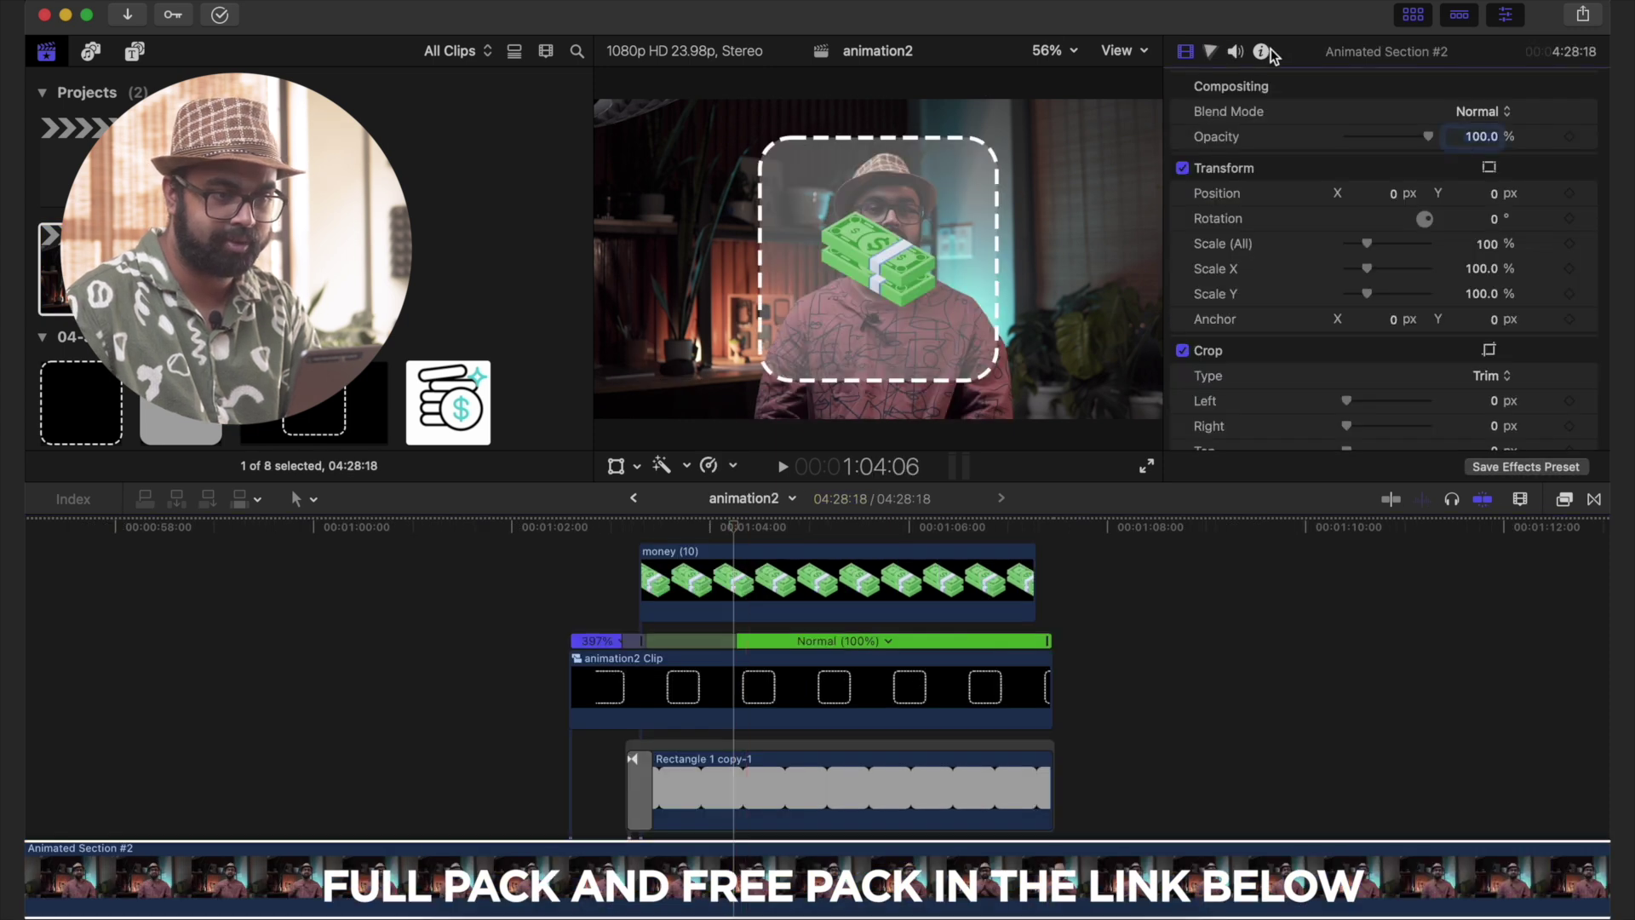
pyautogui.click(1262, 52)
pyautogui.click(1185, 51)
pyautogui.click(537, 712)
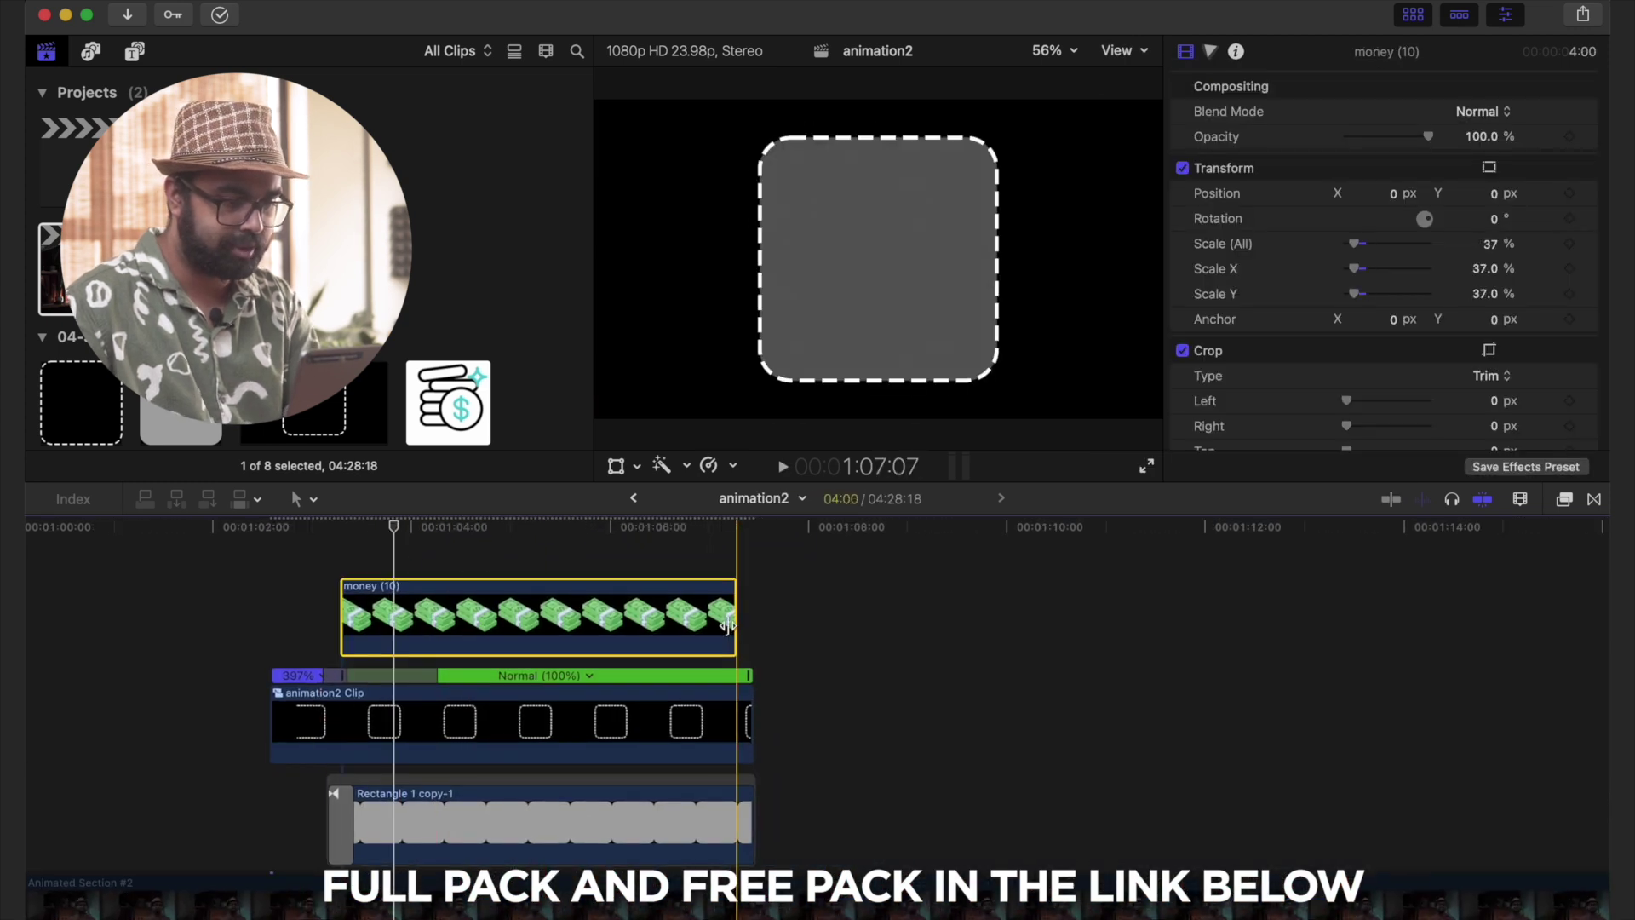
# - Extend the money (10) clip to end with the outline and give it a 6-frame Cross Dissolve at its start only
pyautogui.moveTo(728, 625); pyautogui.dragTo(753, 625)
pyautogui.press('super+t')
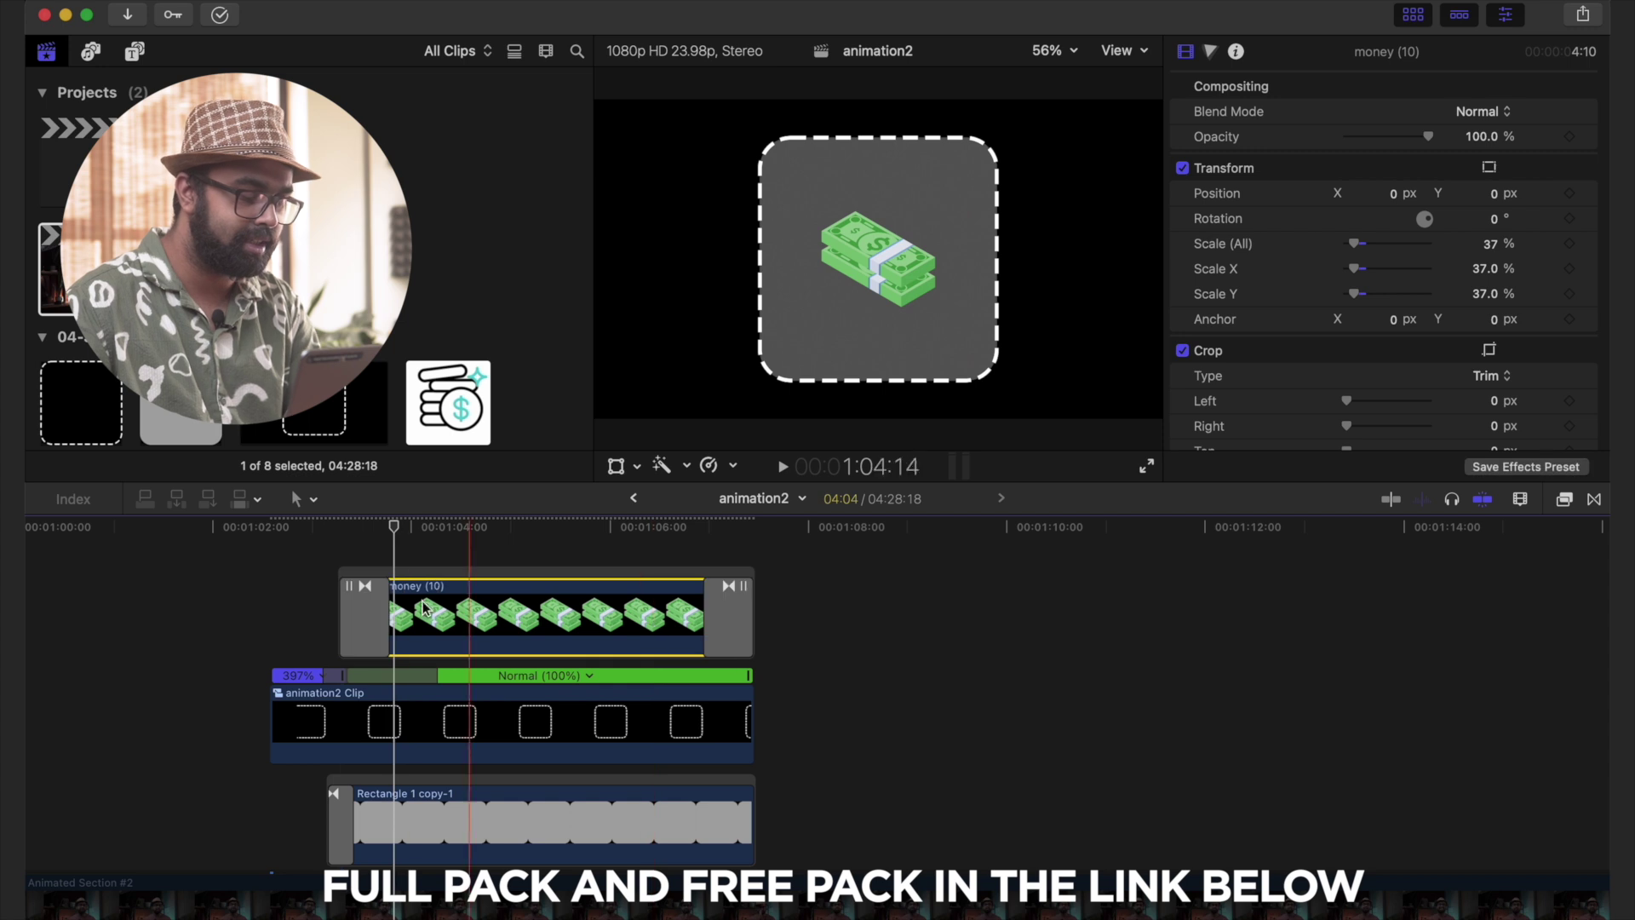
pyautogui.click(349, 601)
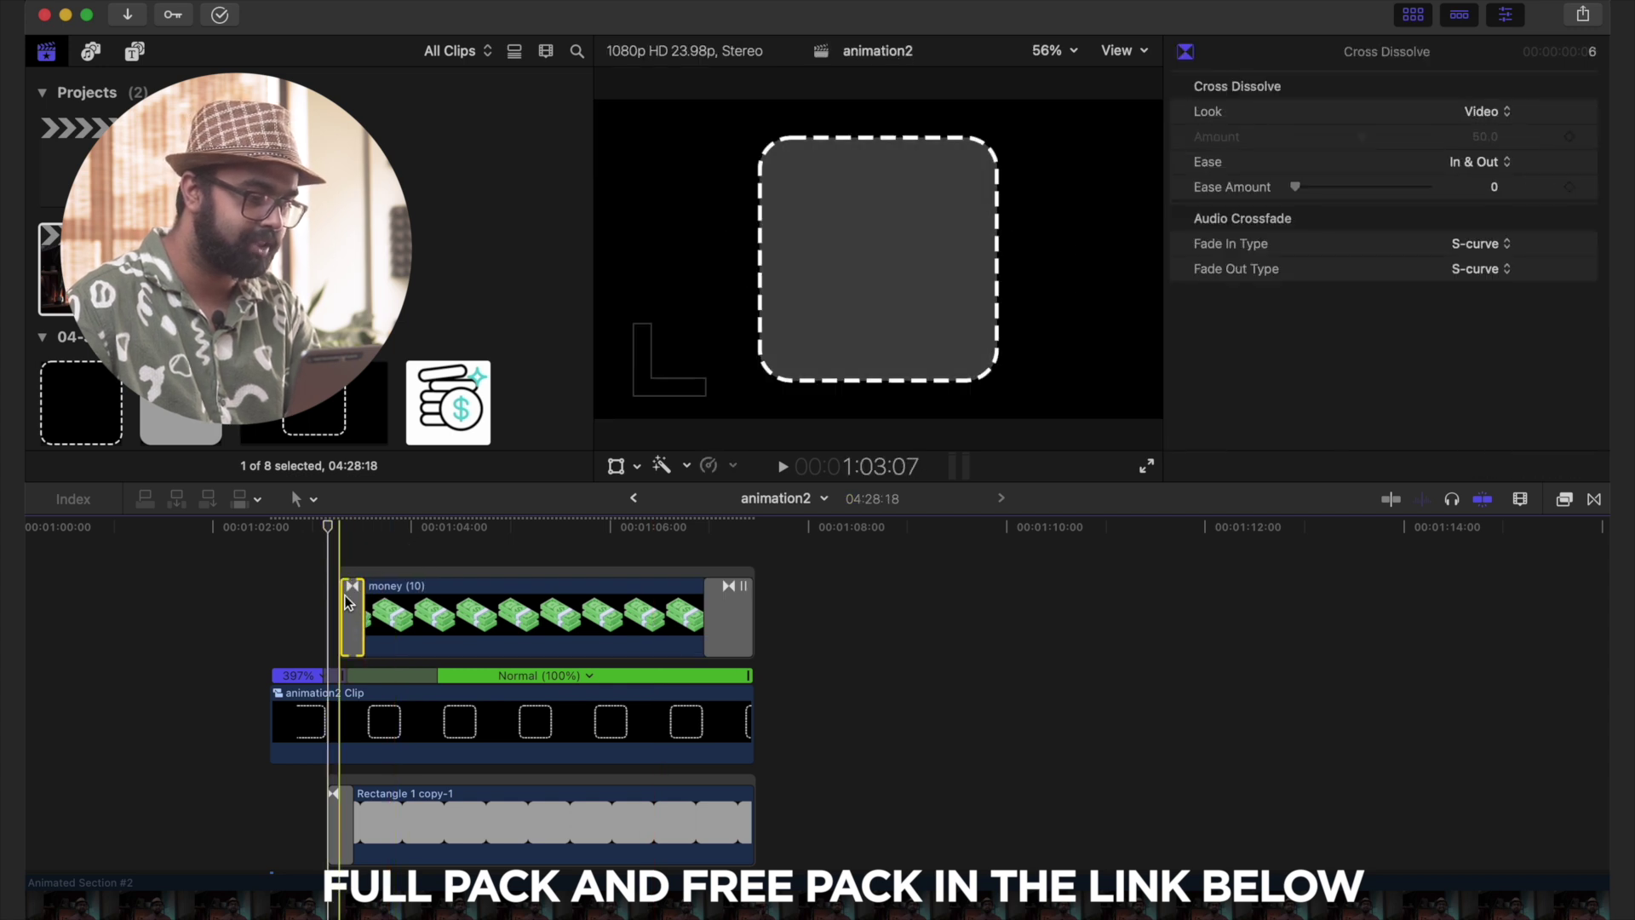
pyautogui.press('space')
pyautogui.click(719, 630)
pyautogui.press('Delete')
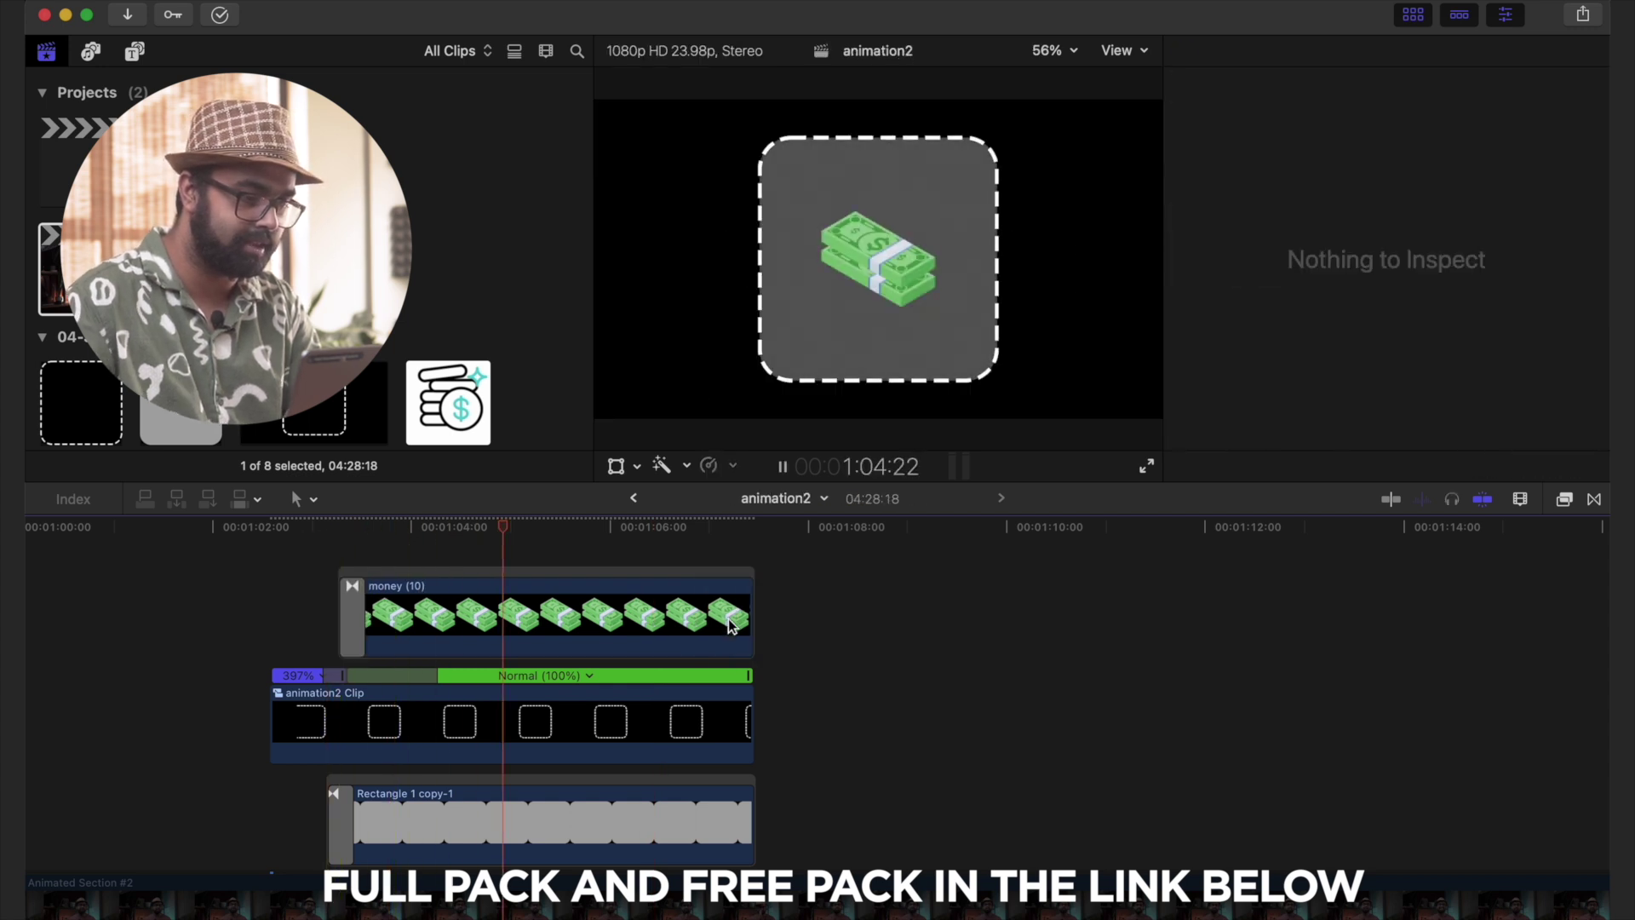
# - Play back the box animation with the money image fading in
pyautogui.click(279, 615)
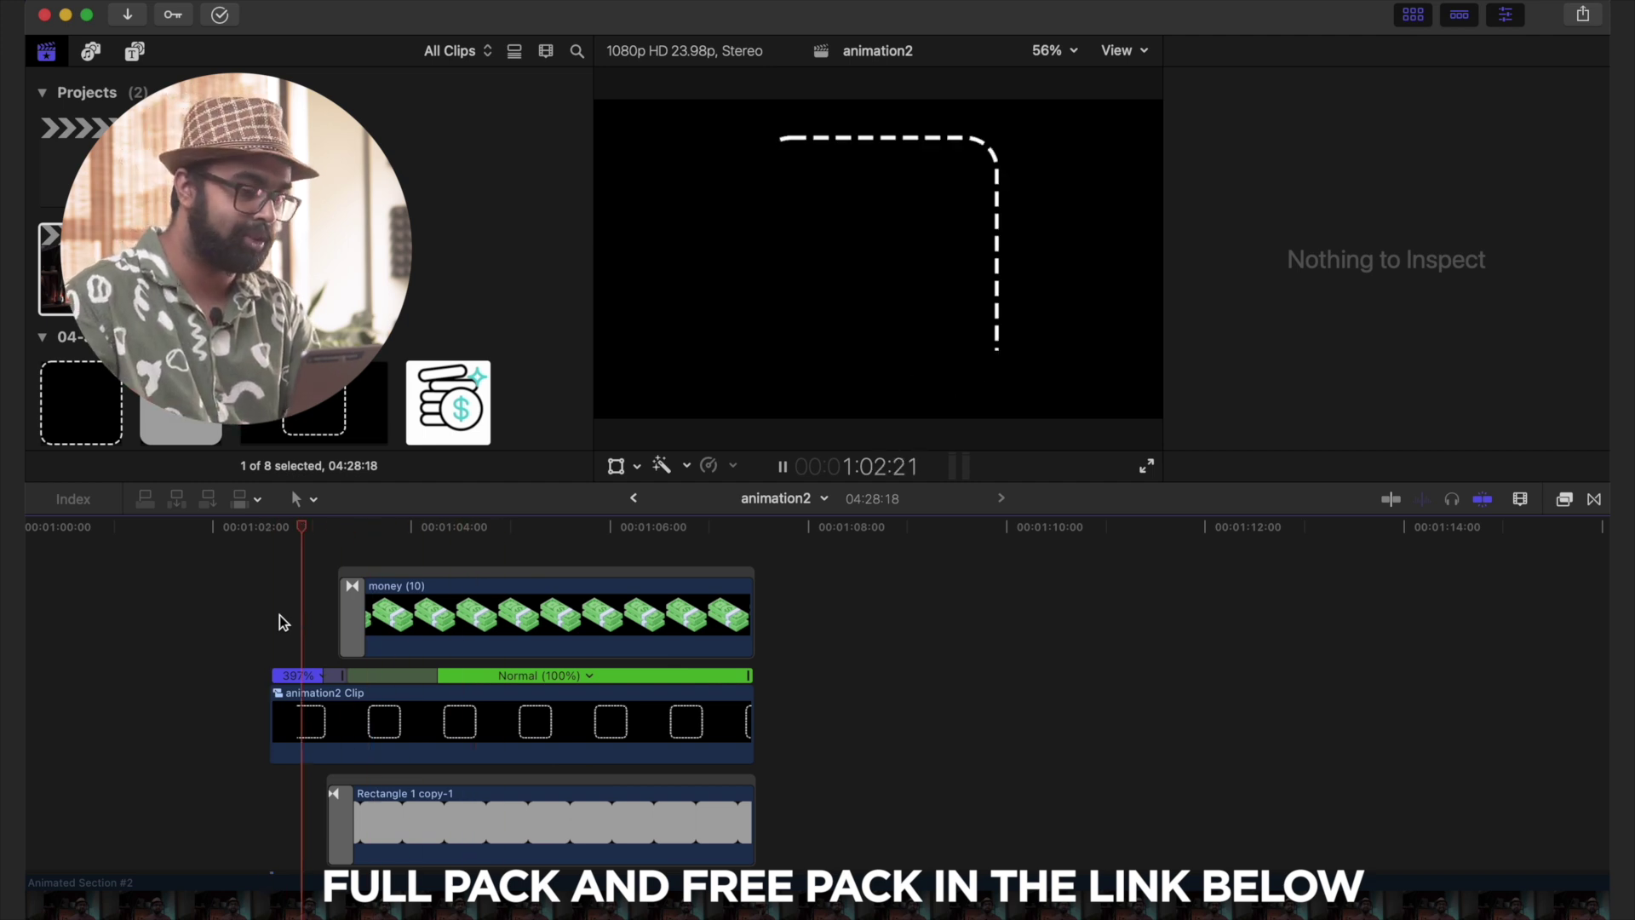
pyautogui.press('space')
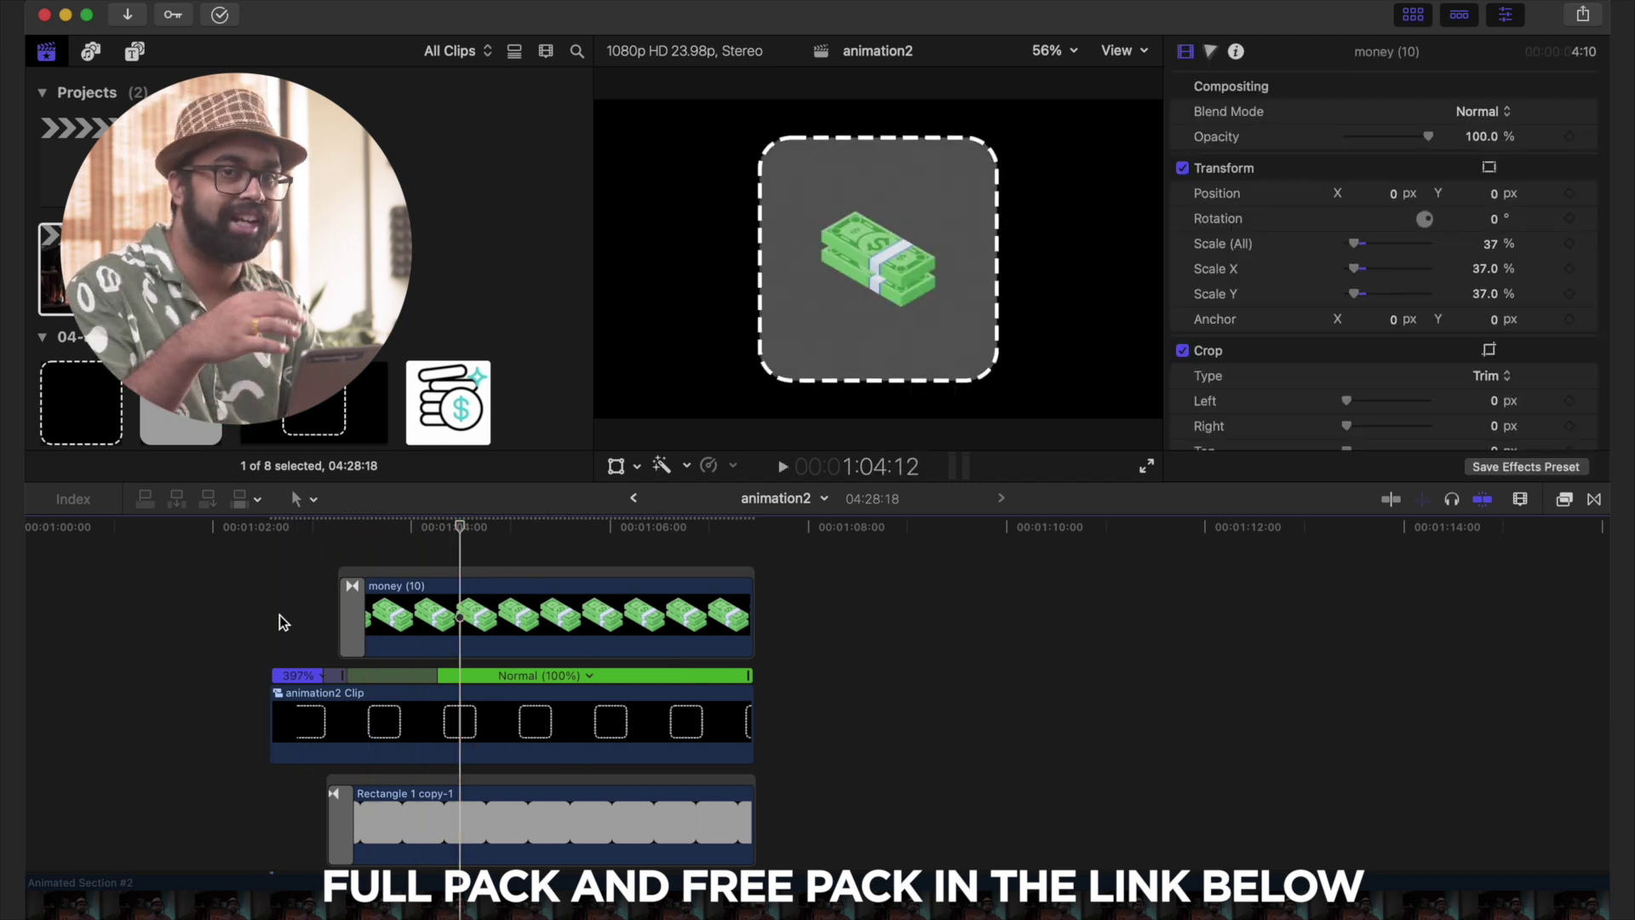
pyautogui.click(280, 615)
pyautogui.press('space')
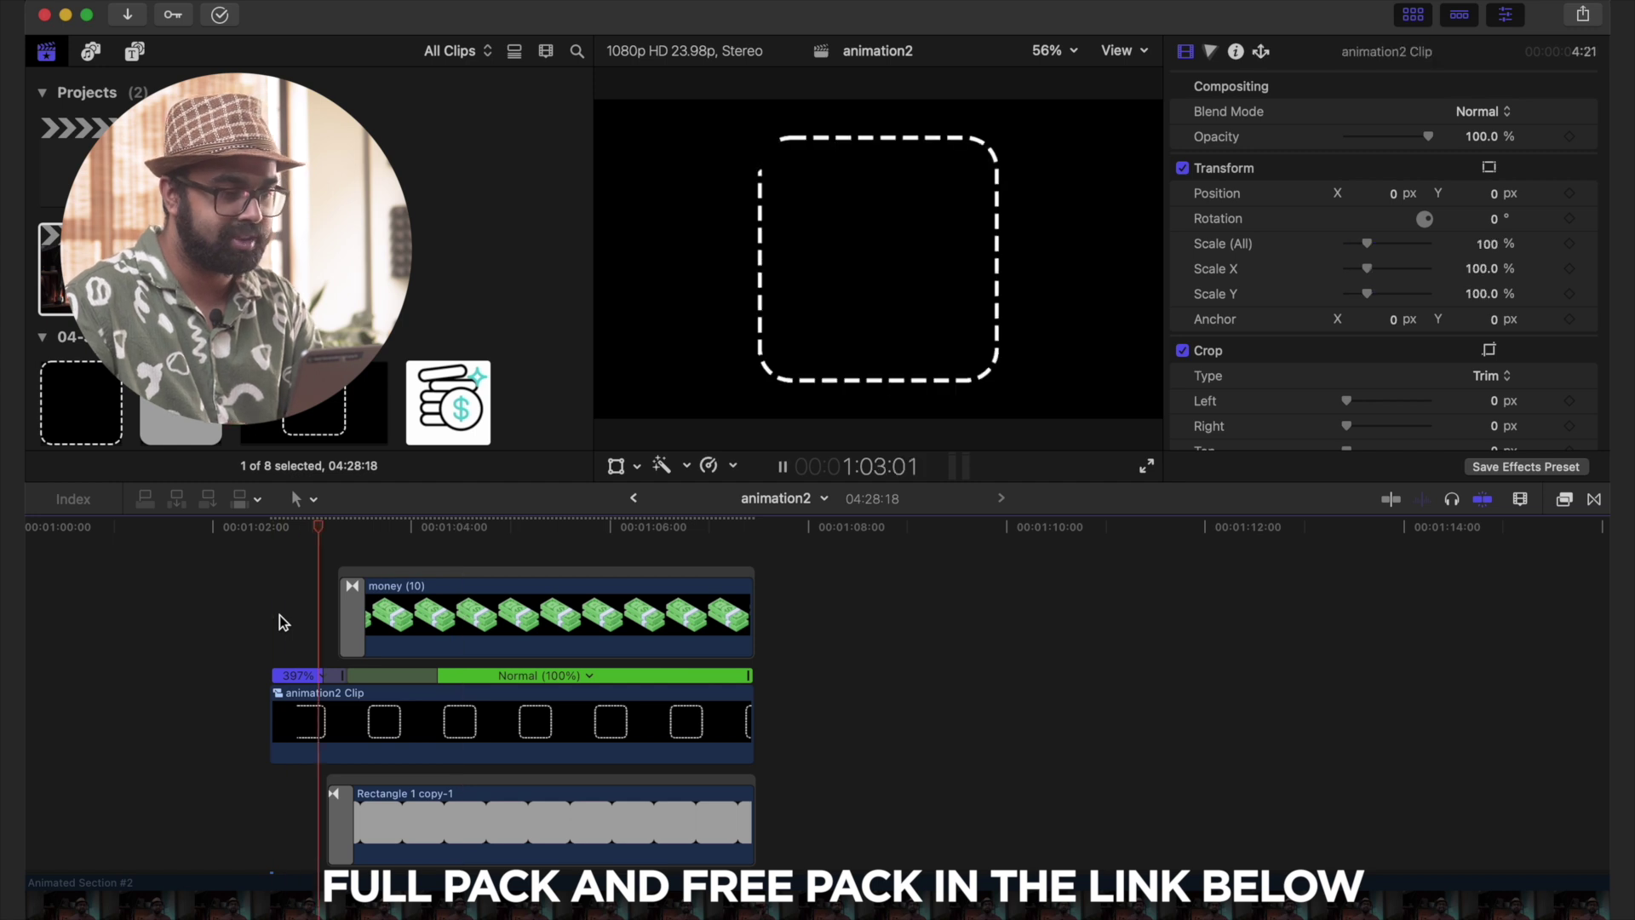
# - Combine the money, outline and rectangle clips into one compound clip
pyautogui.moveTo(475, 554); pyautogui.dragTo(295, 846)
pyautogui.hotkey('alt', 'g')
pyautogui.press('Return')
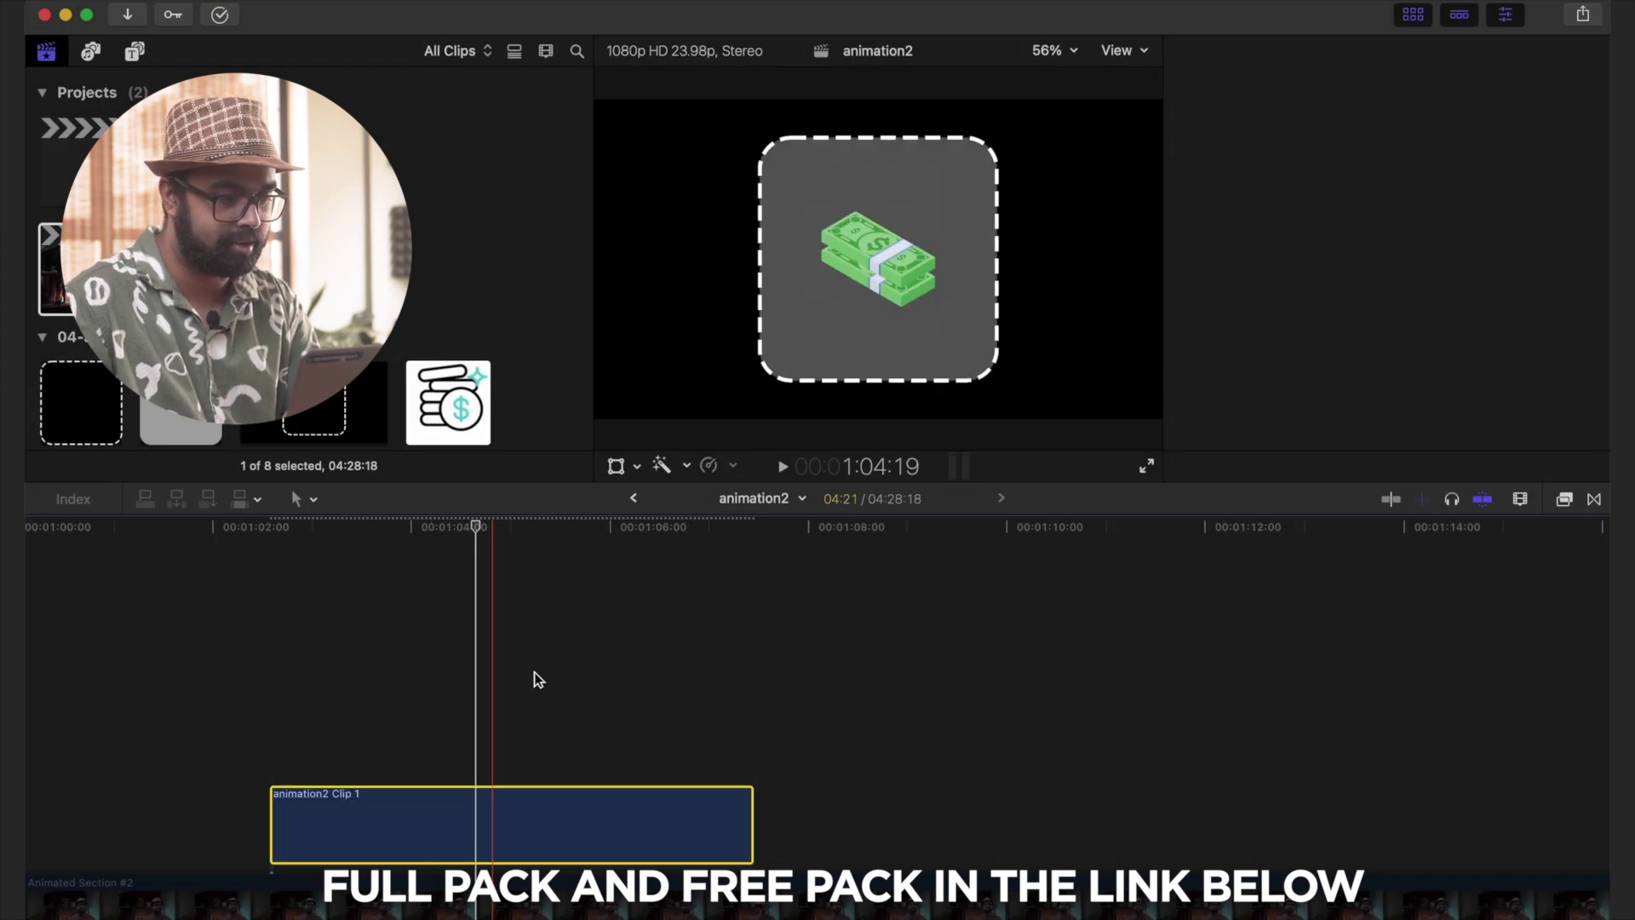
# - Scale the compound clip to 52% and move the box to the upper left of the video frame
pyautogui.moveTo(1368, 248); pyautogui.dragTo(1357, 248)
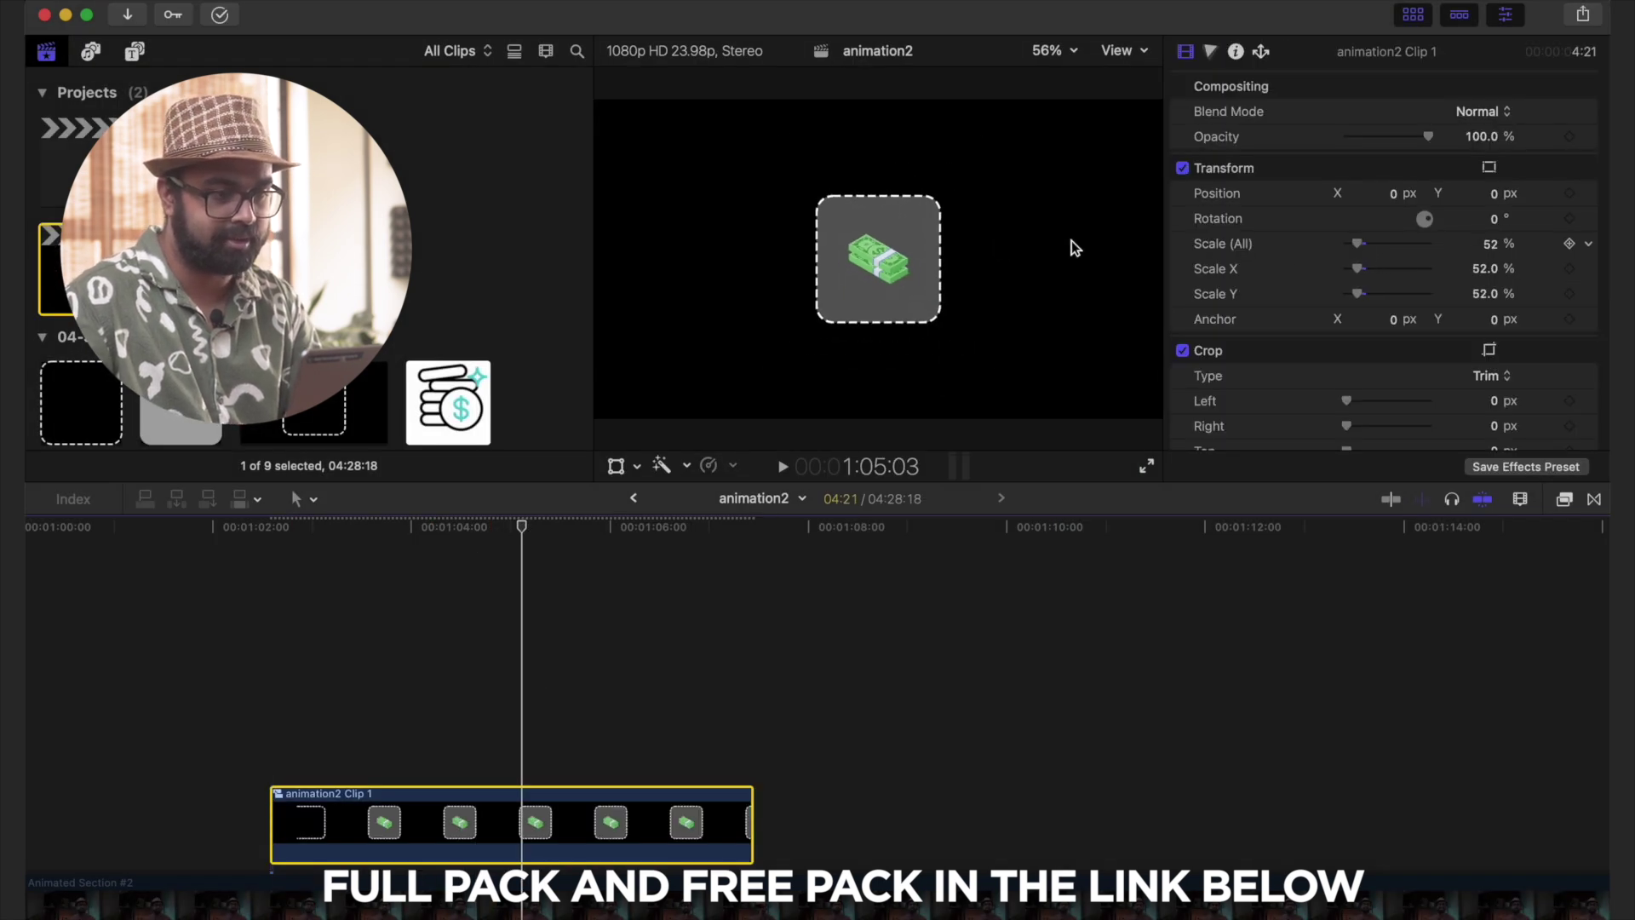
pyautogui.rightClick(908, 247)
pyautogui.click(928, 256)
pyautogui.moveTo(912, 295); pyautogui.dragTo(739, 257)
# - Apply the Tap5a Quick In-Out Animator effect from the Auto Animations category to the animation2 Clip 1
pyautogui.press('super+5')
pyautogui.click(1224, 721)
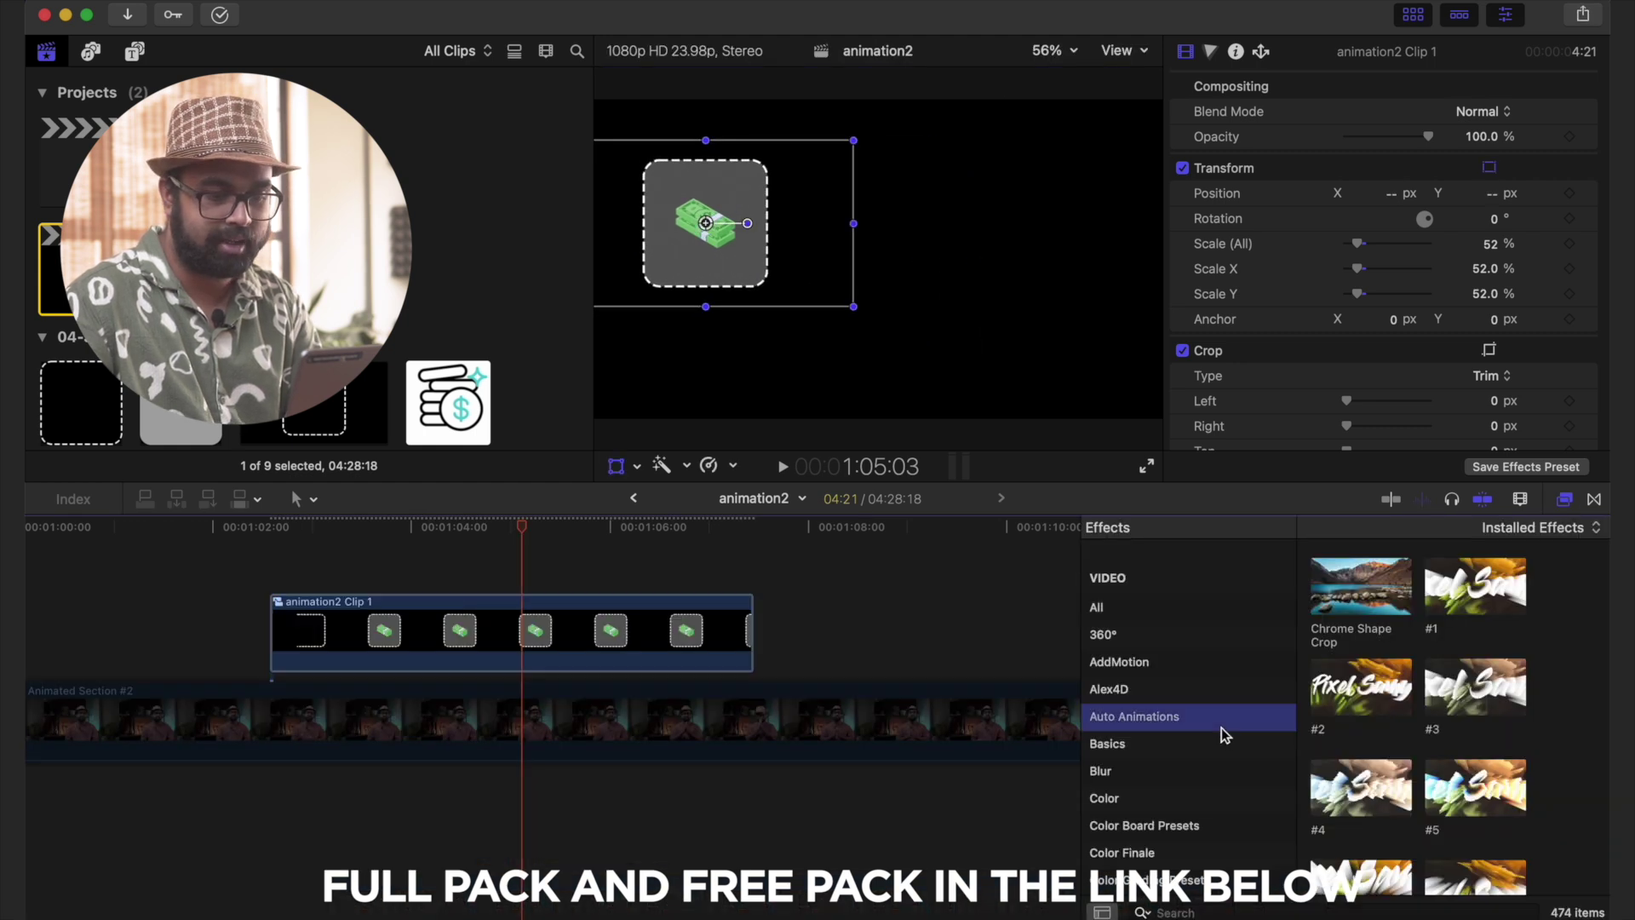
pyautogui.moveTo(1377, 598); pyautogui.dragTo(469, 652)
pyautogui.click(1564, 501)
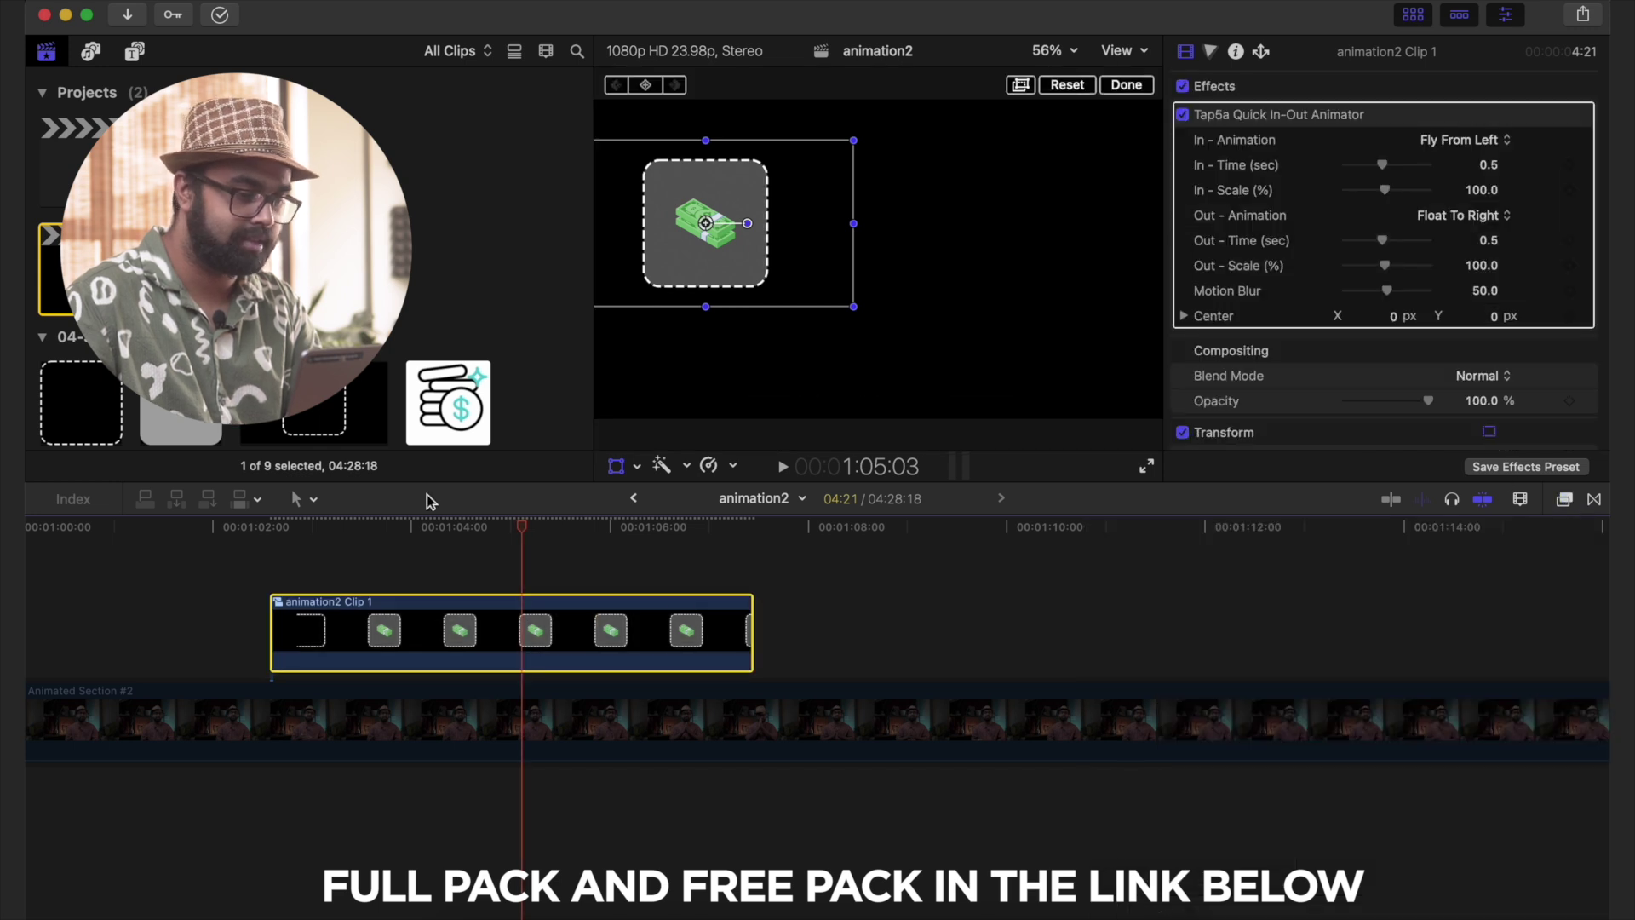
# - Play back the box's entrance and set the effect's In - Animation to Fly From Bottom
pyautogui.click(270, 584)
pyautogui.press('space')
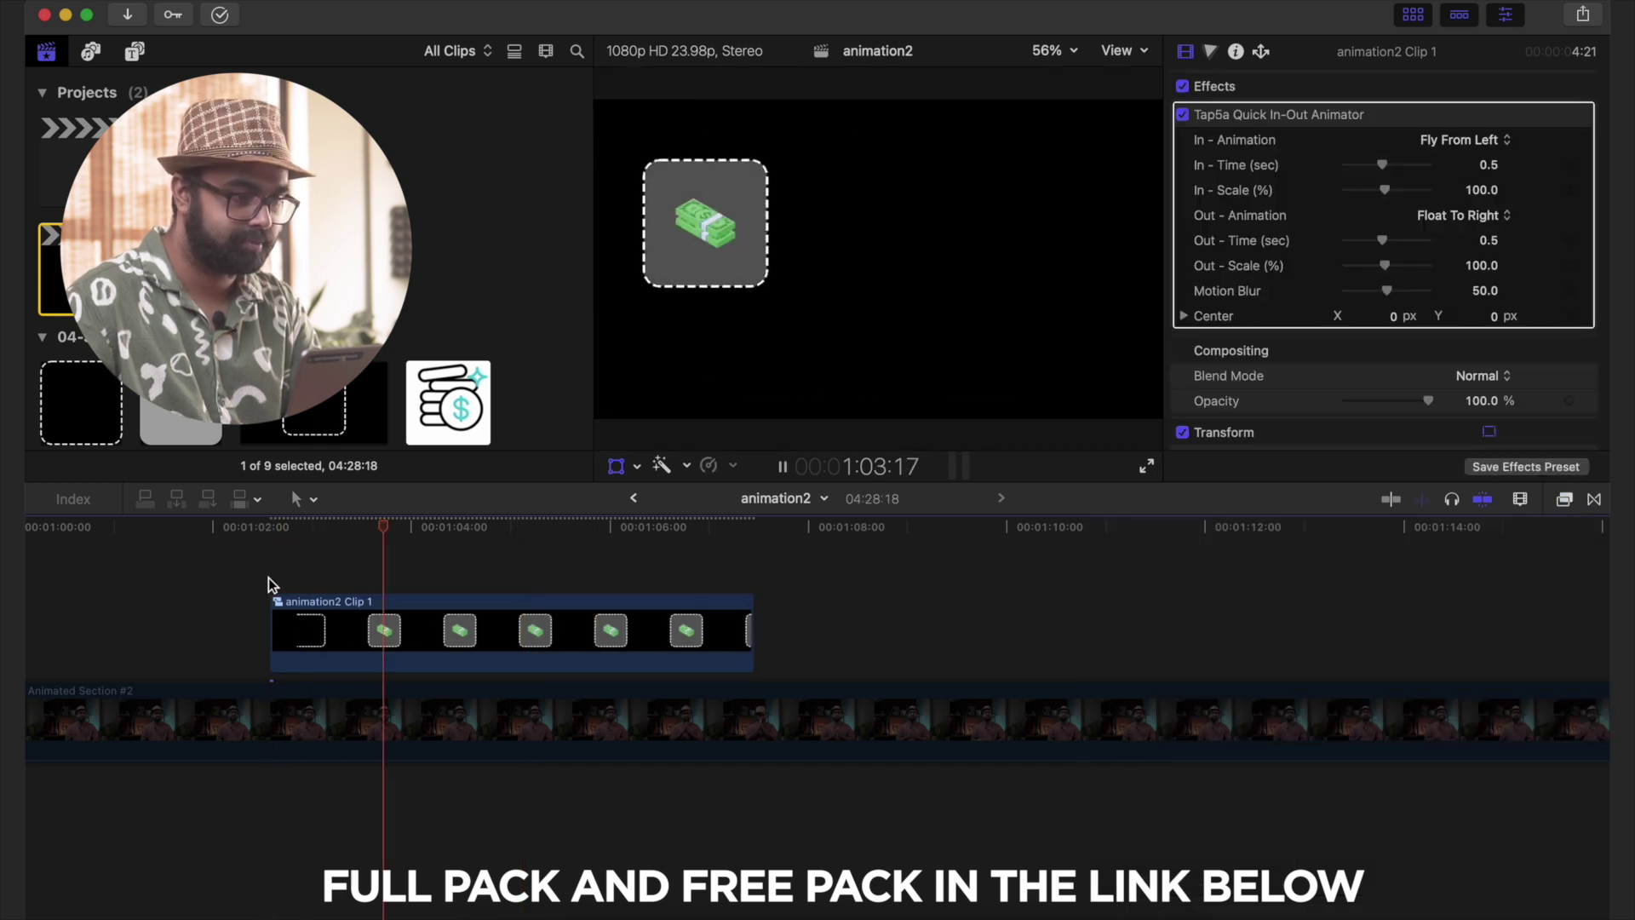
pyautogui.click(277, 622)
pyautogui.press('space')
pyautogui.click(1465, 140)
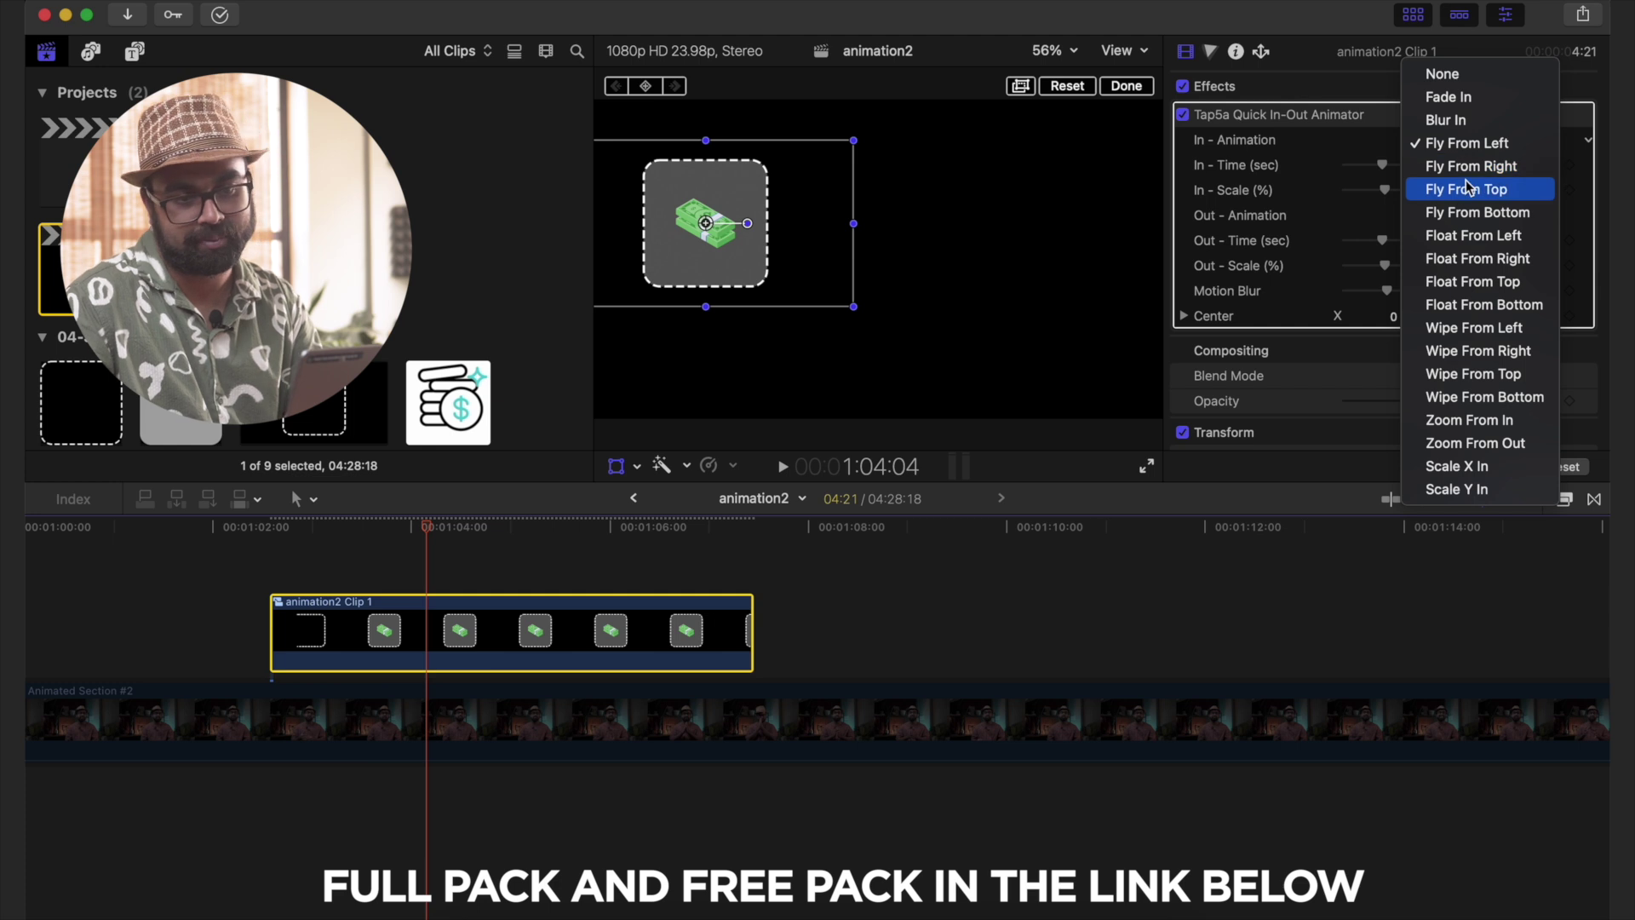
pyautogui.click(1474, 210)
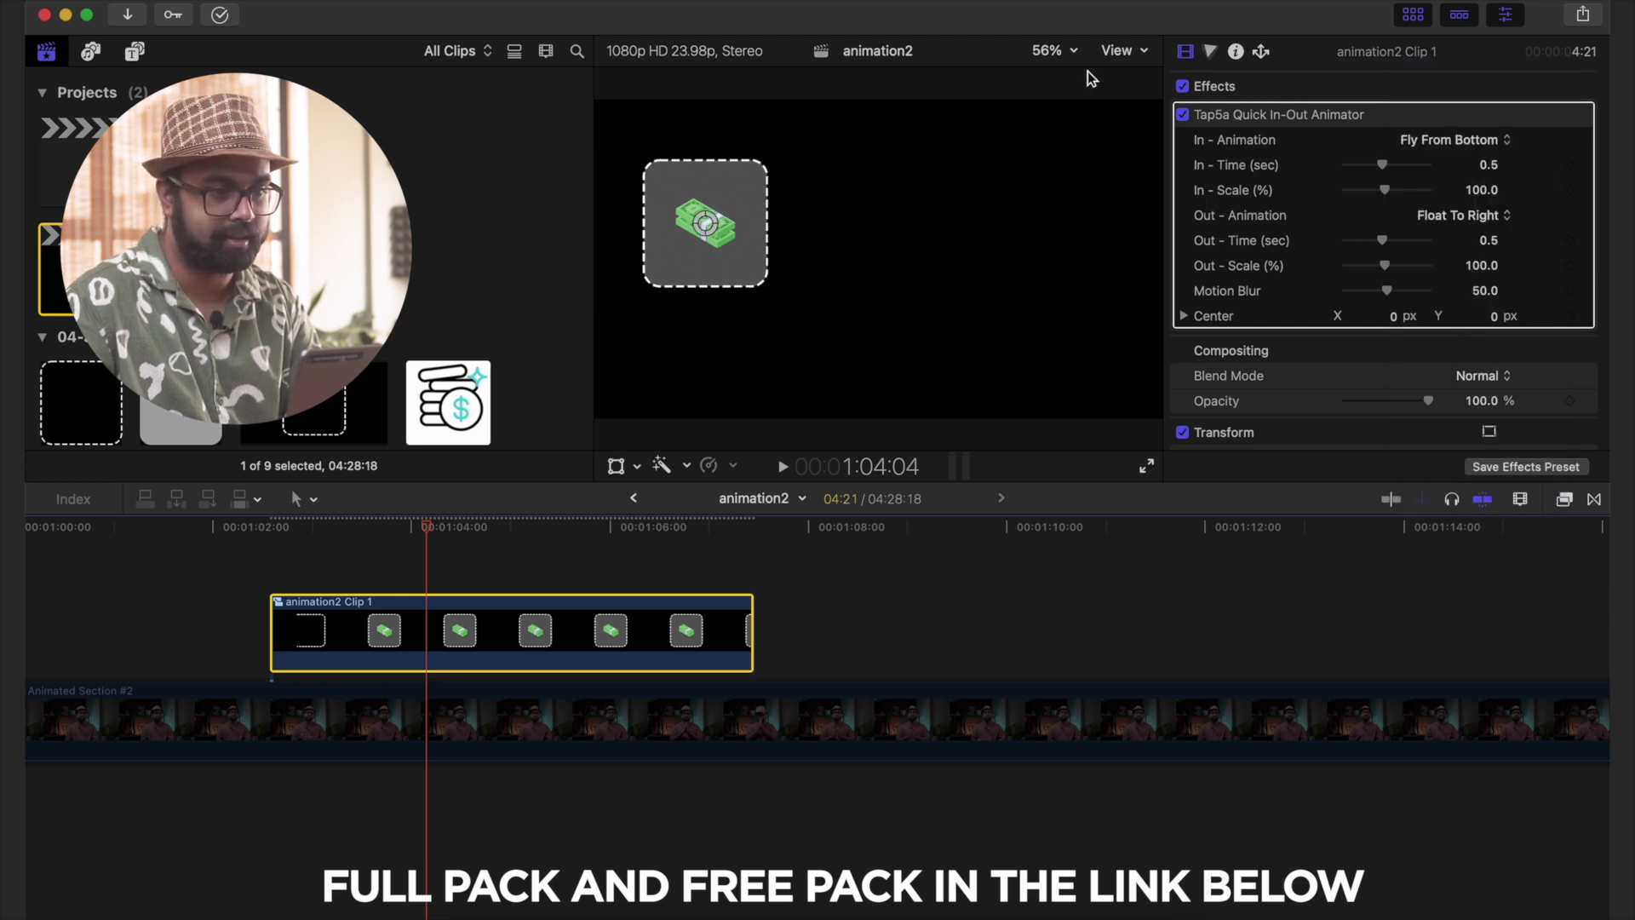
# - Re-enable the Animated Section #2 footage and play it back beneath the box
pyautogui.click(230, 705)
pyautogui.press('space')
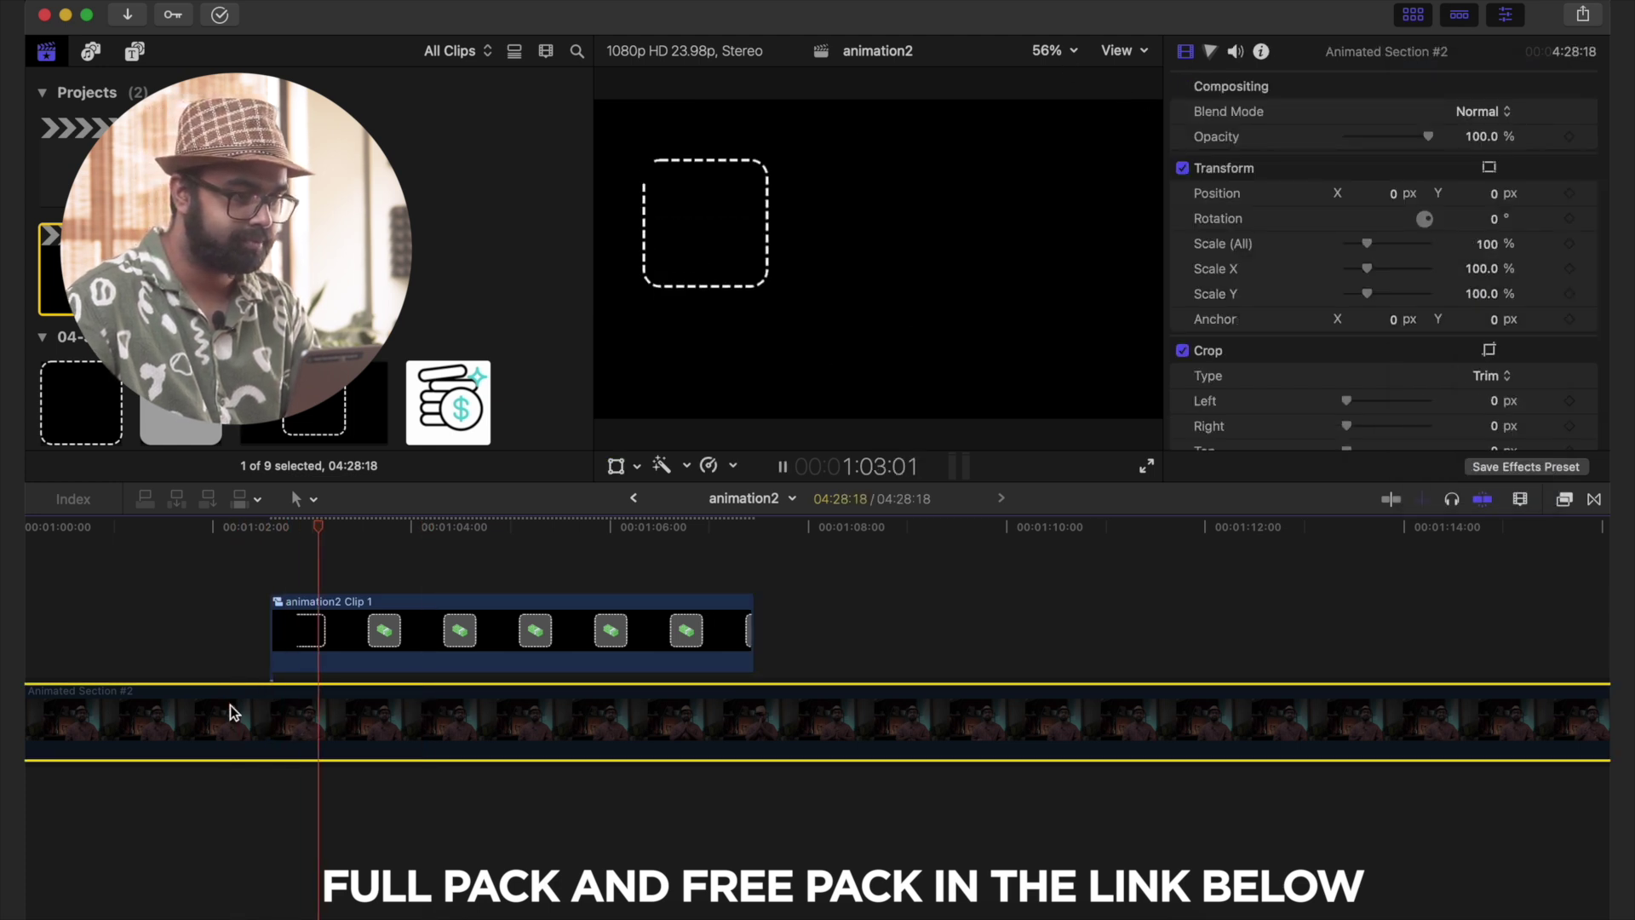
pyautogui.click(339, 642)
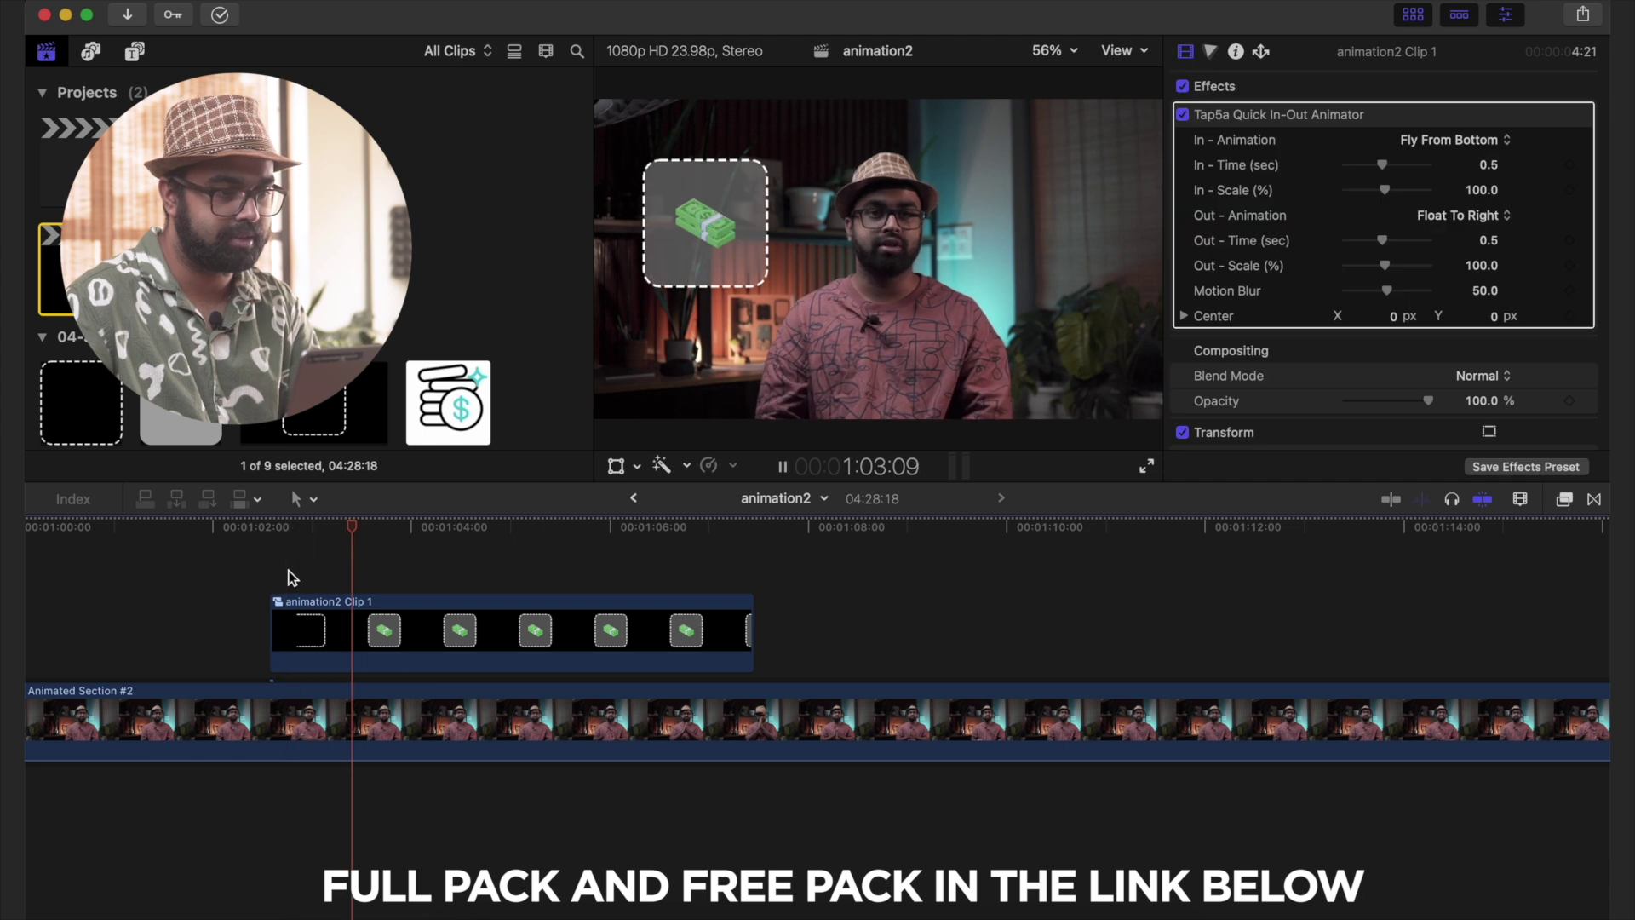
pyautogui.click(284, 572)
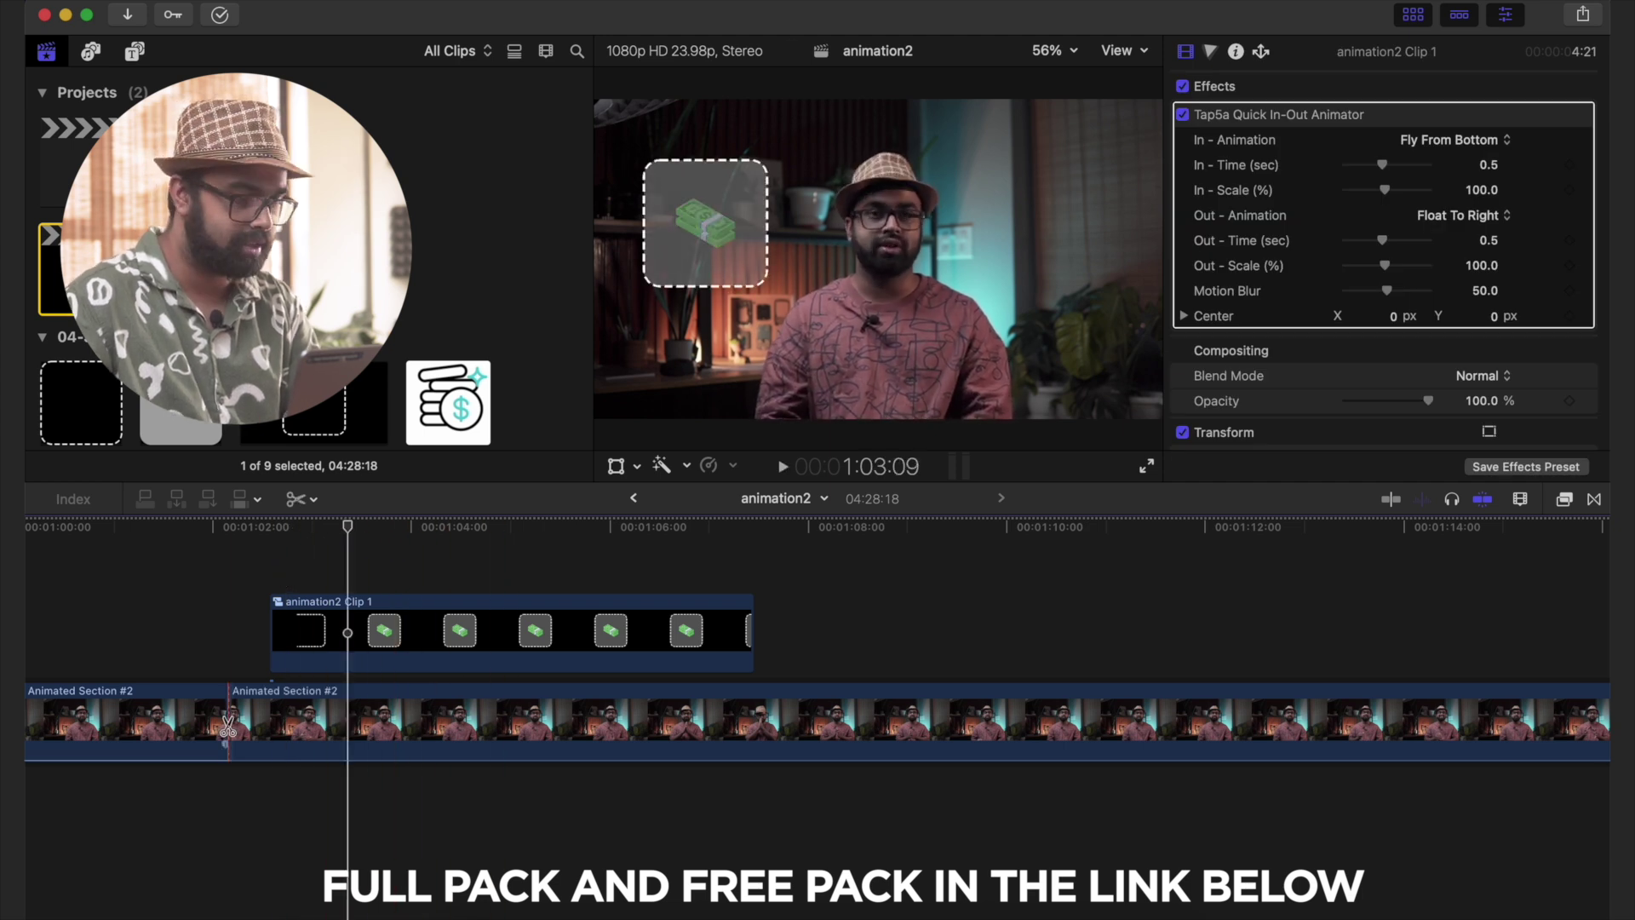
# - Cut the Animated Section #2 footage just before and after the box clip and render that section
pyautogui.press('super+b')
pyautogui.moveTo(756, 585); pyautogui.dragTo(542, 917)
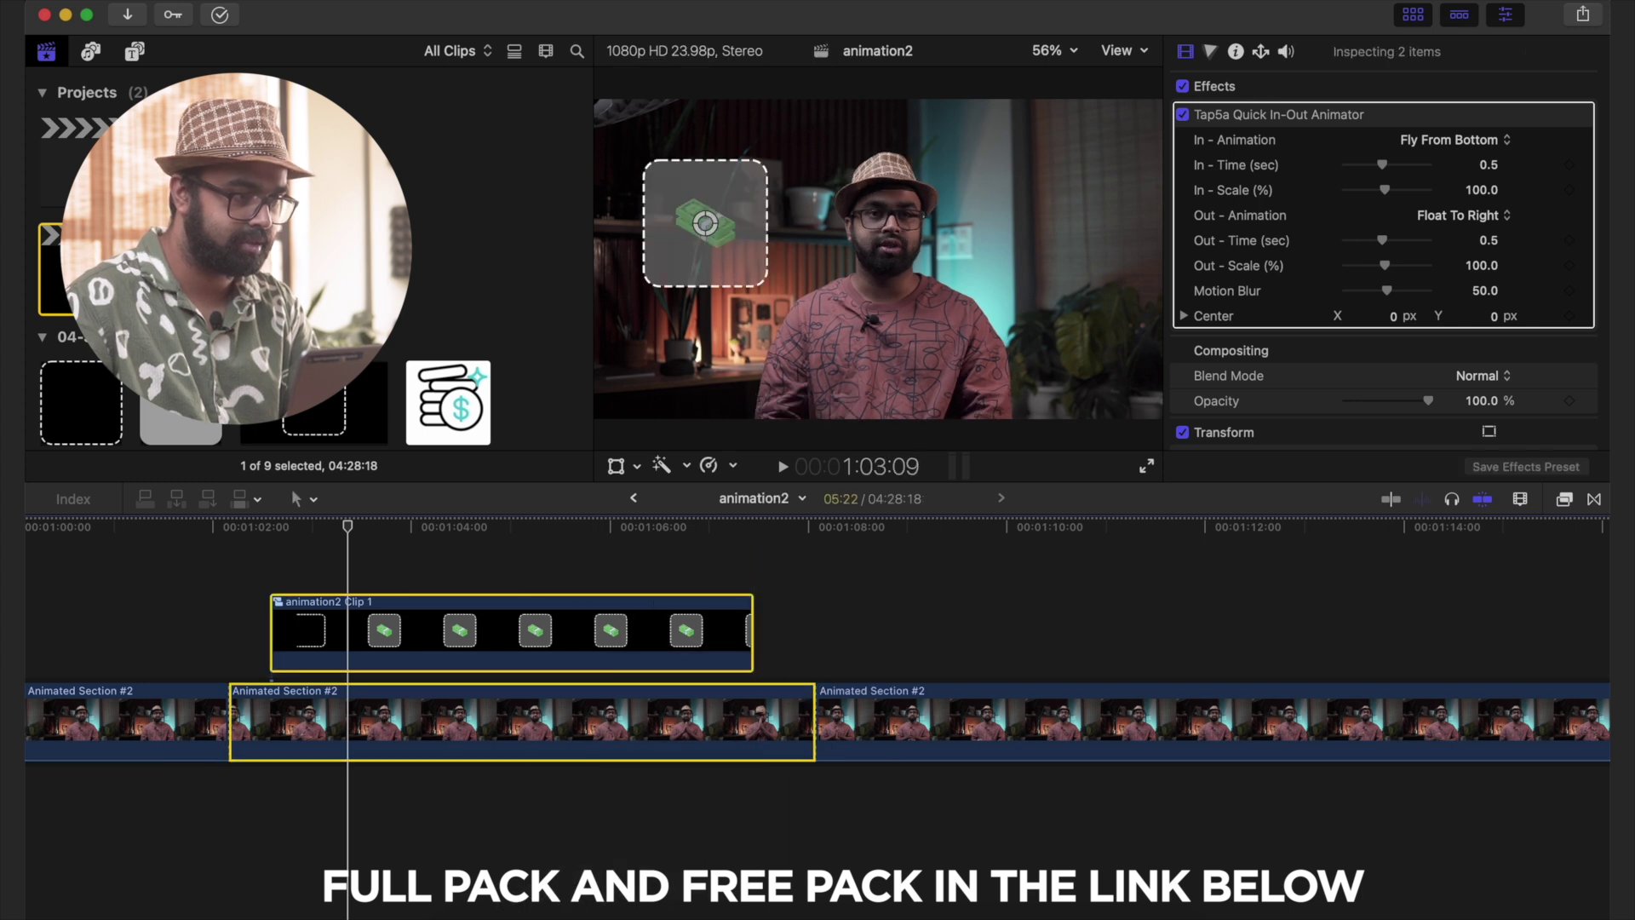
pyautogui.click(435, 2)
pyautogui.click(505, 498)
# - Play back the cut section with the money box over the talking-head footage
pyautogui.click(259, 579)
pyautogui.press('space')
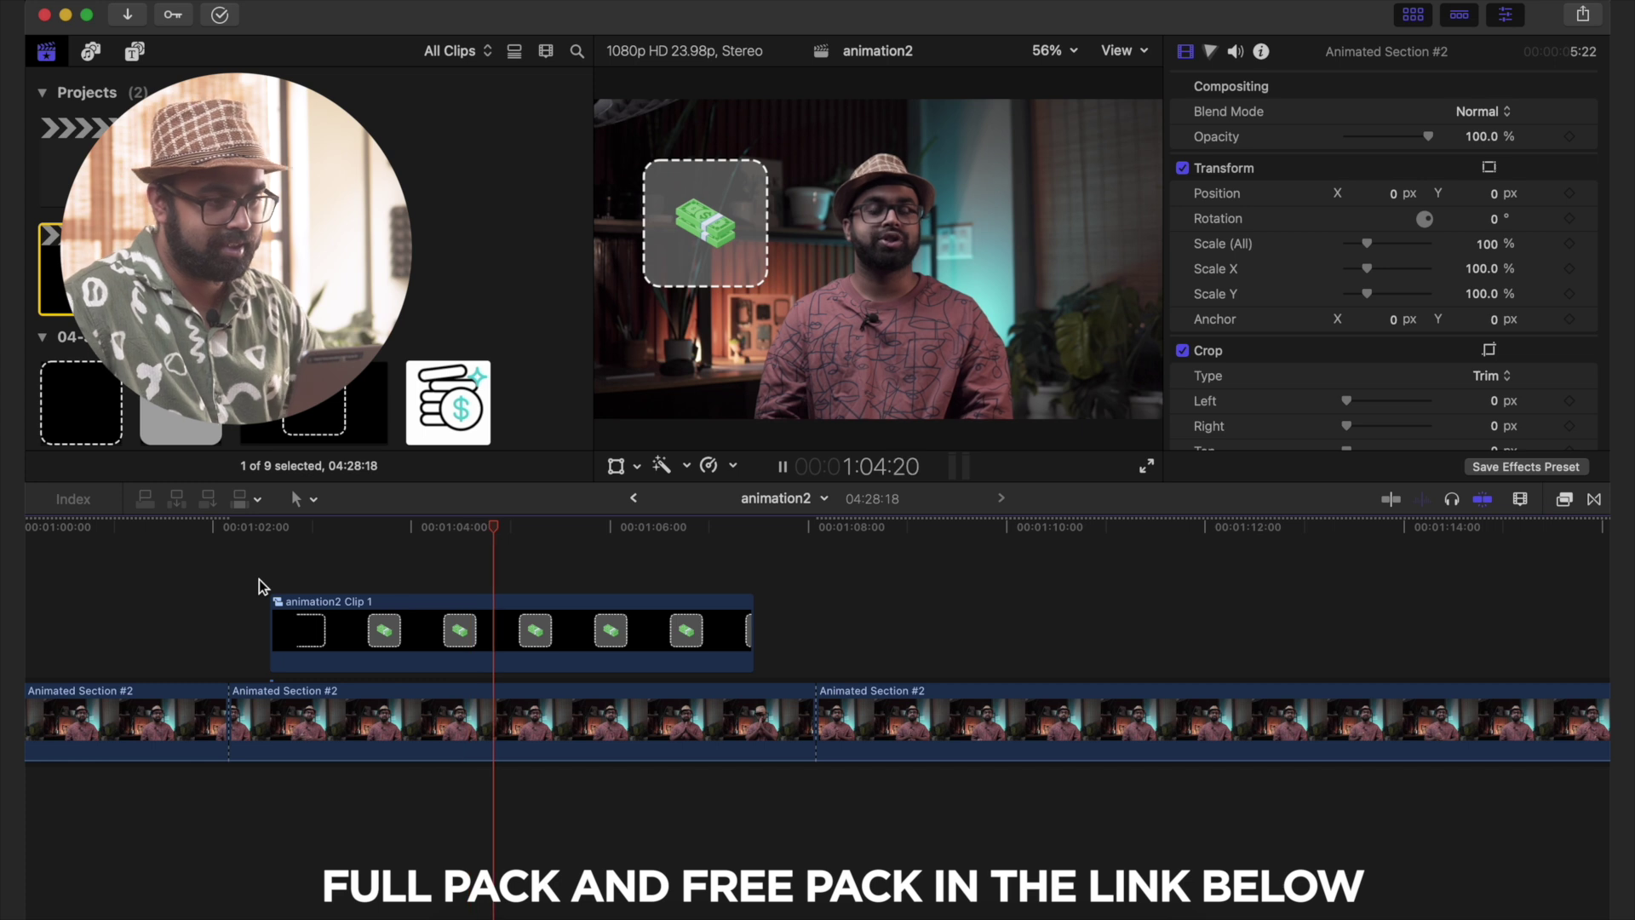
pyautogui.press('space')
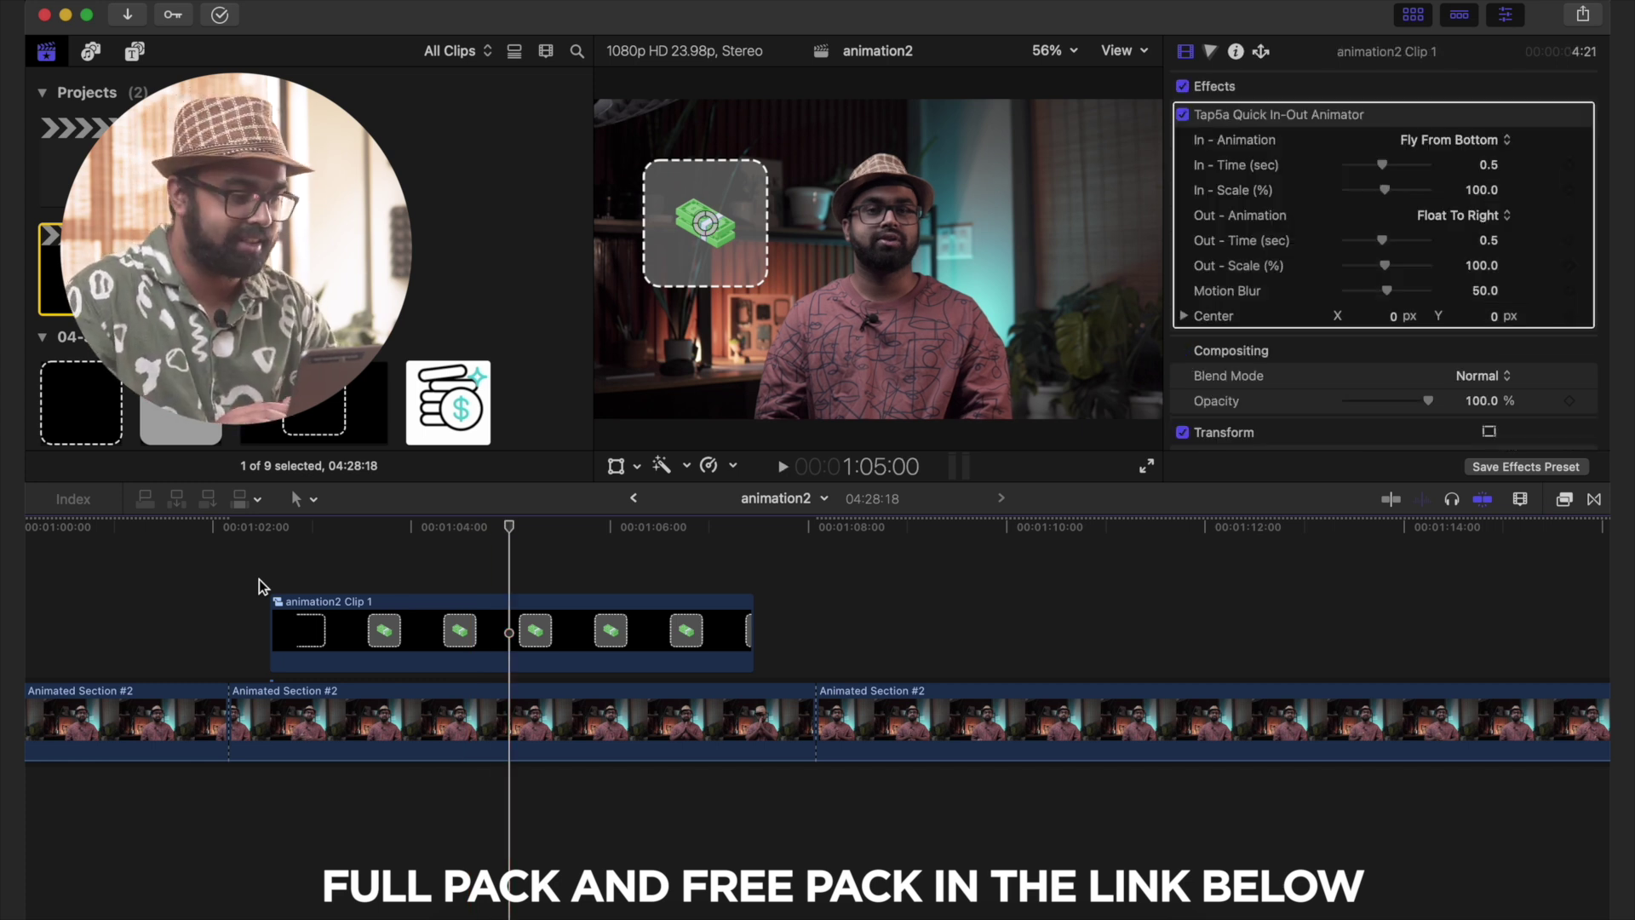
# - From Finder's IMP Textures folder, place Gradient_01.mp4 on the timeline between the box clip and the footage
pyautogui.click(460, 917)
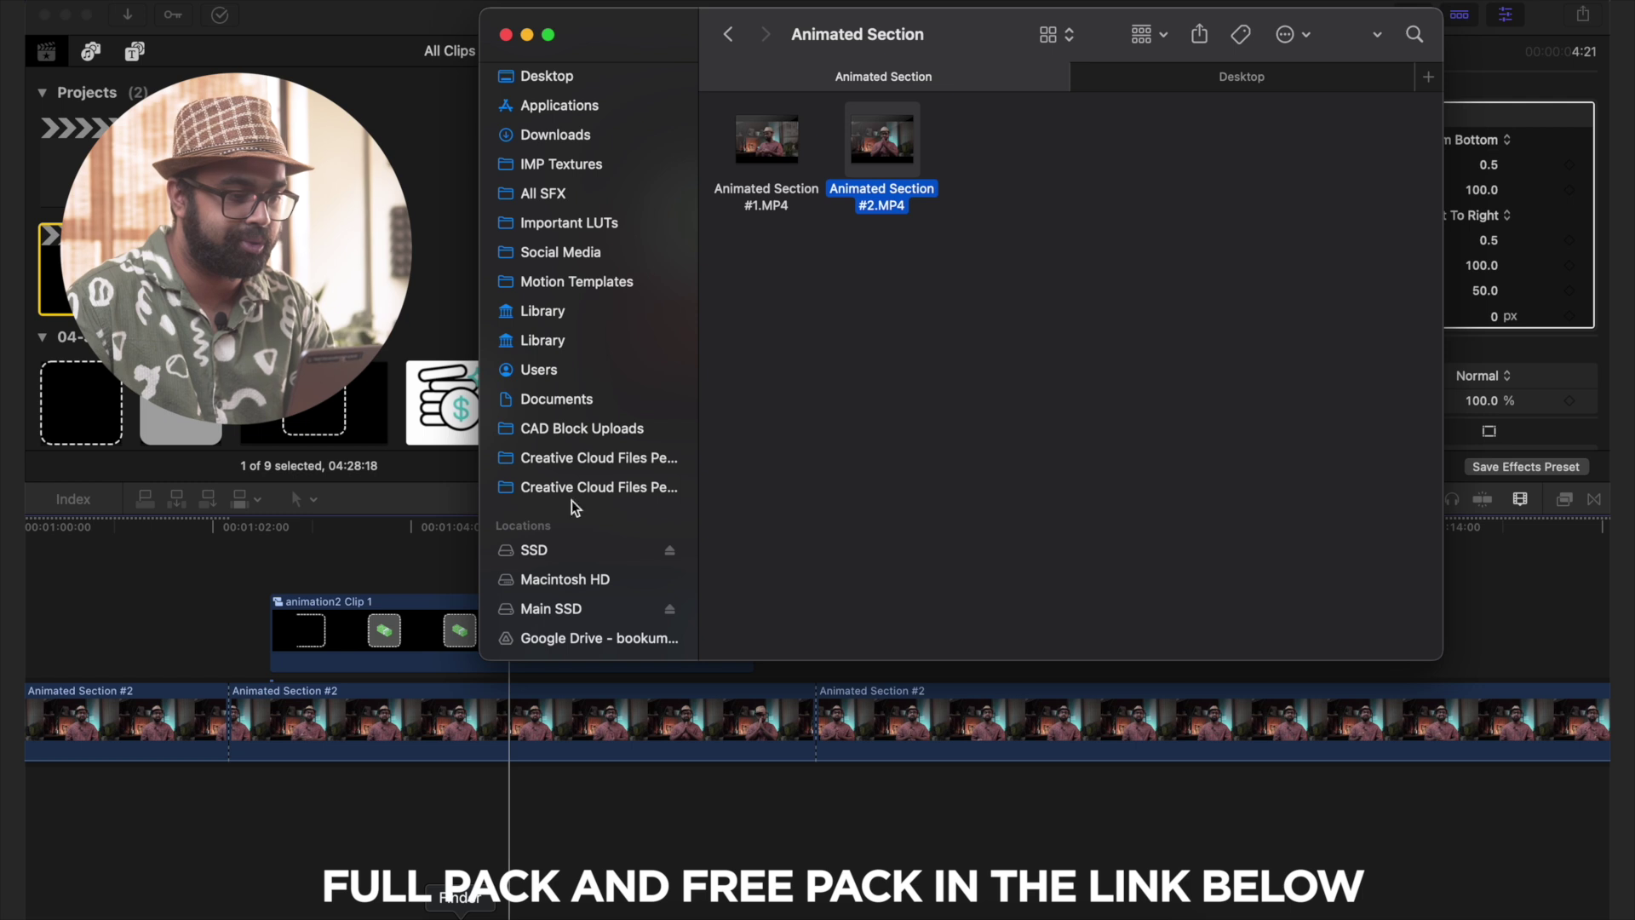
pyautogui.click(632, 171)
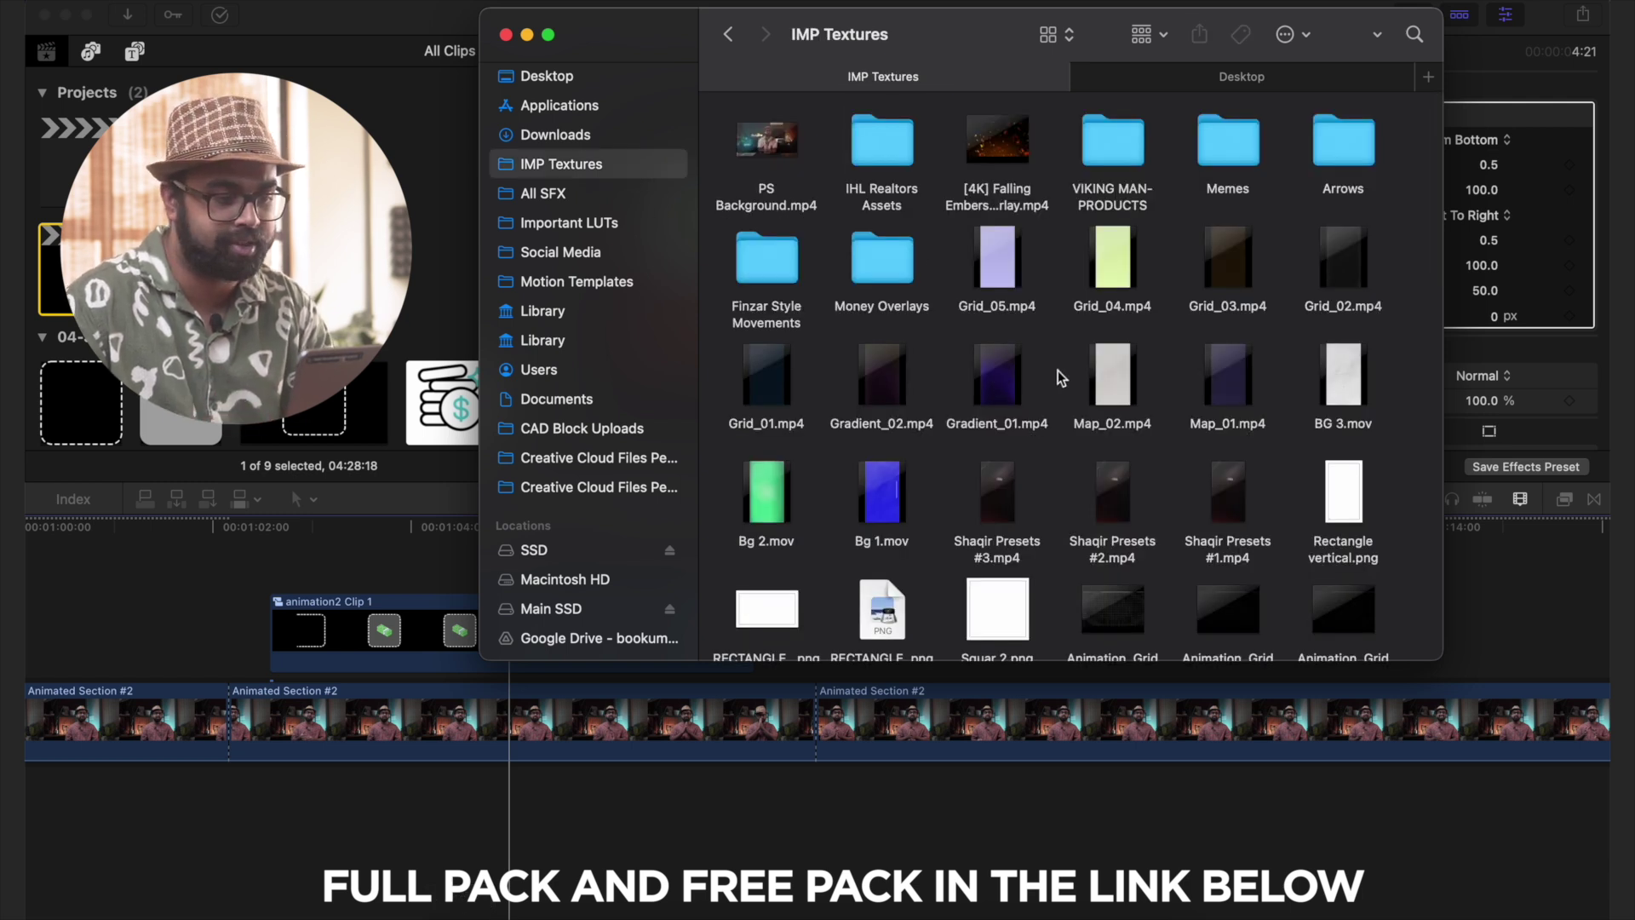
pyautogui.click(996, 375)
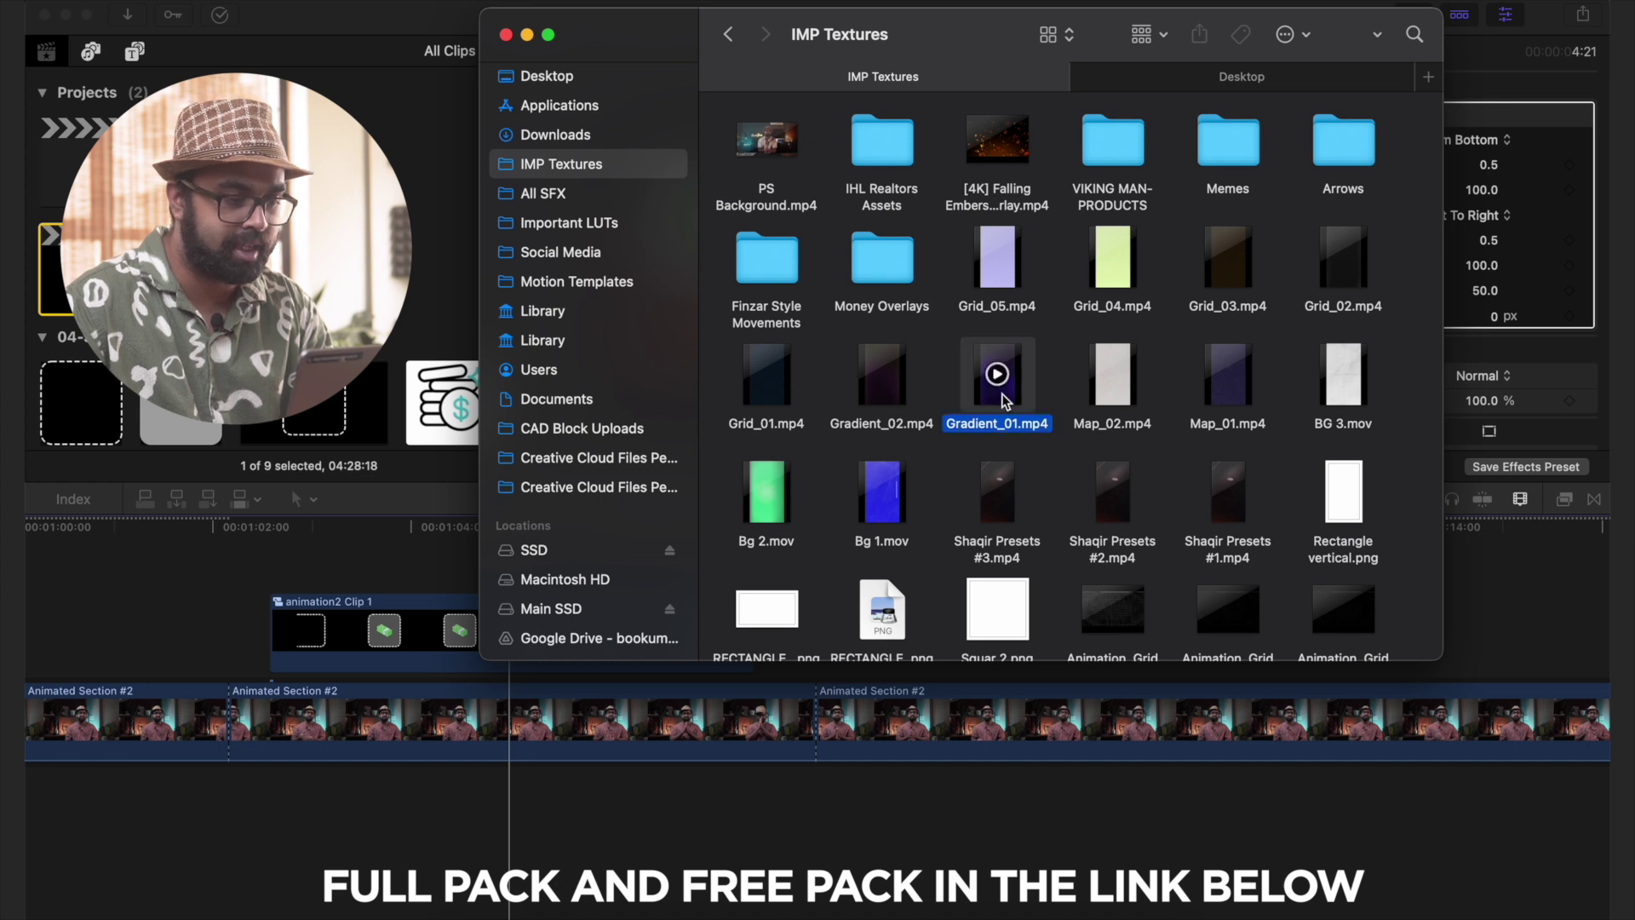
pyautogui.moveTo(997, 375); pyautogui.dragTo(346, 648)
pyautogui.click(334, 577)
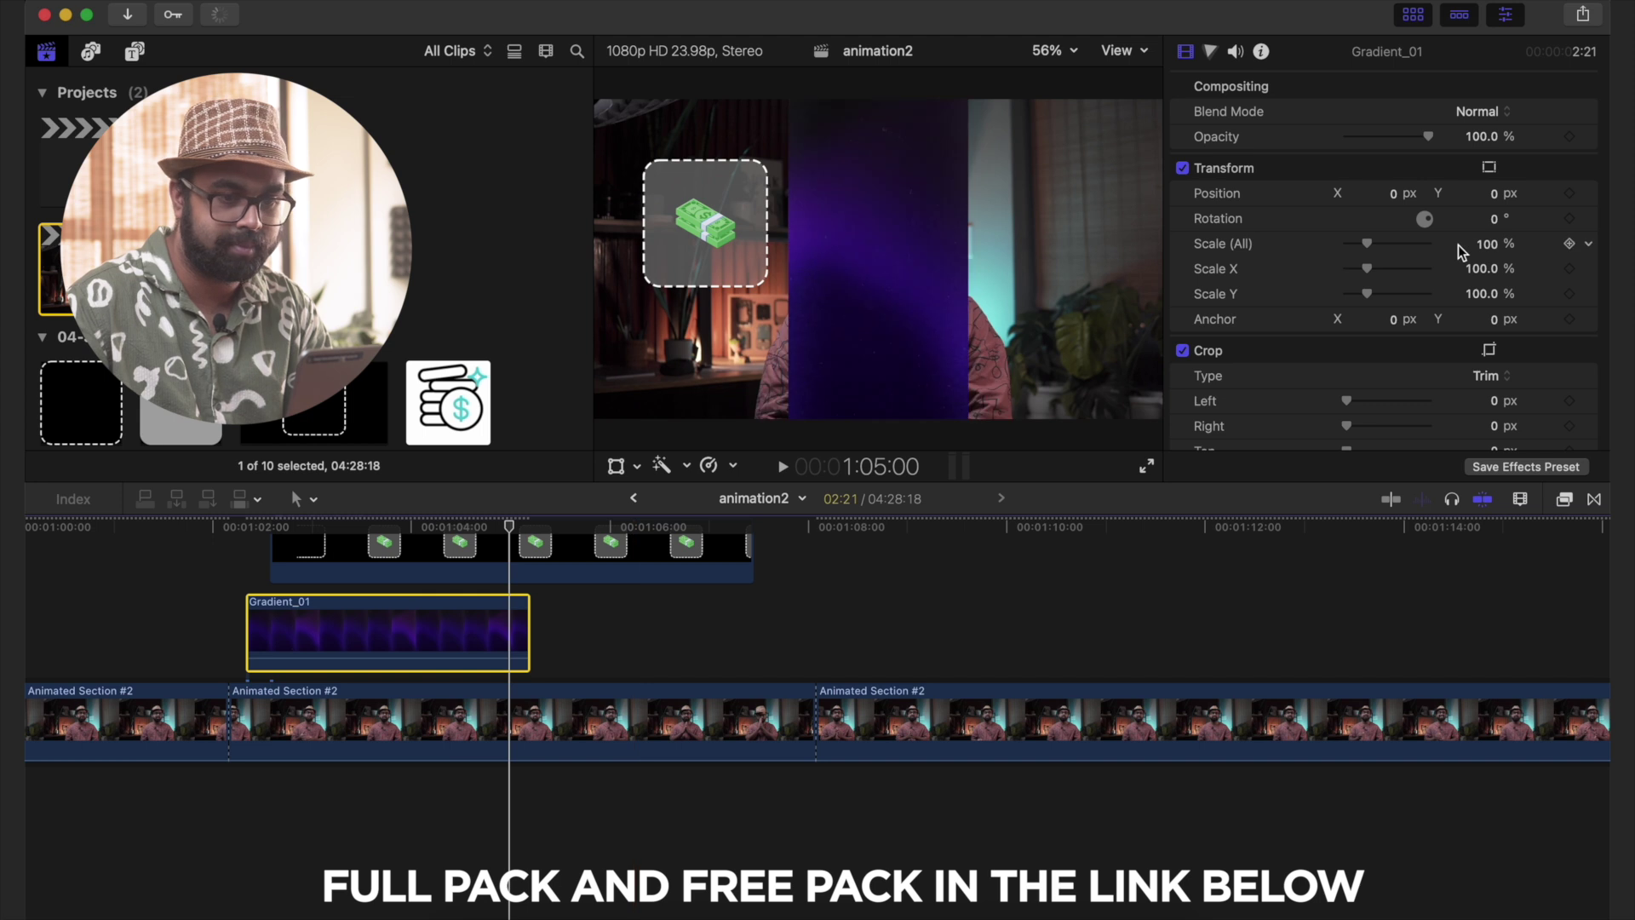
# - Set the Gradient_01 clip's scale to 200% and its rotation to 90° so it fills the frame
pyautogui.moveTo(1495, 243); pyautogui.dragTo(1495, 223)
pyautogui.write('200')
pyautogui.press('Return')
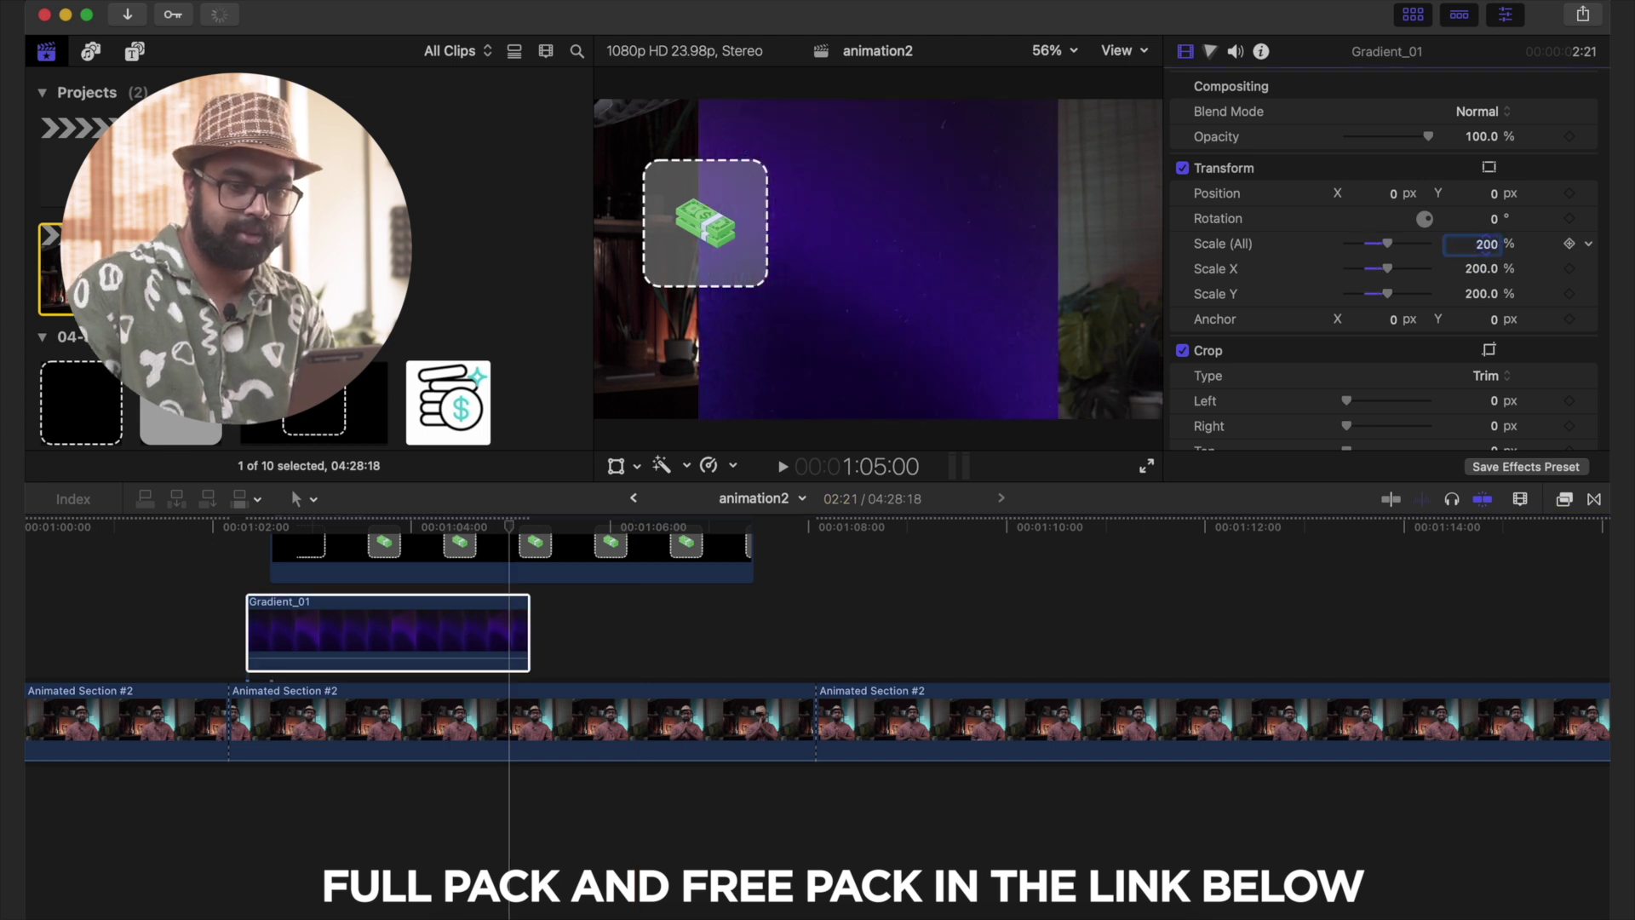
pyautogui.write('90')
pyautogui.press('Return')
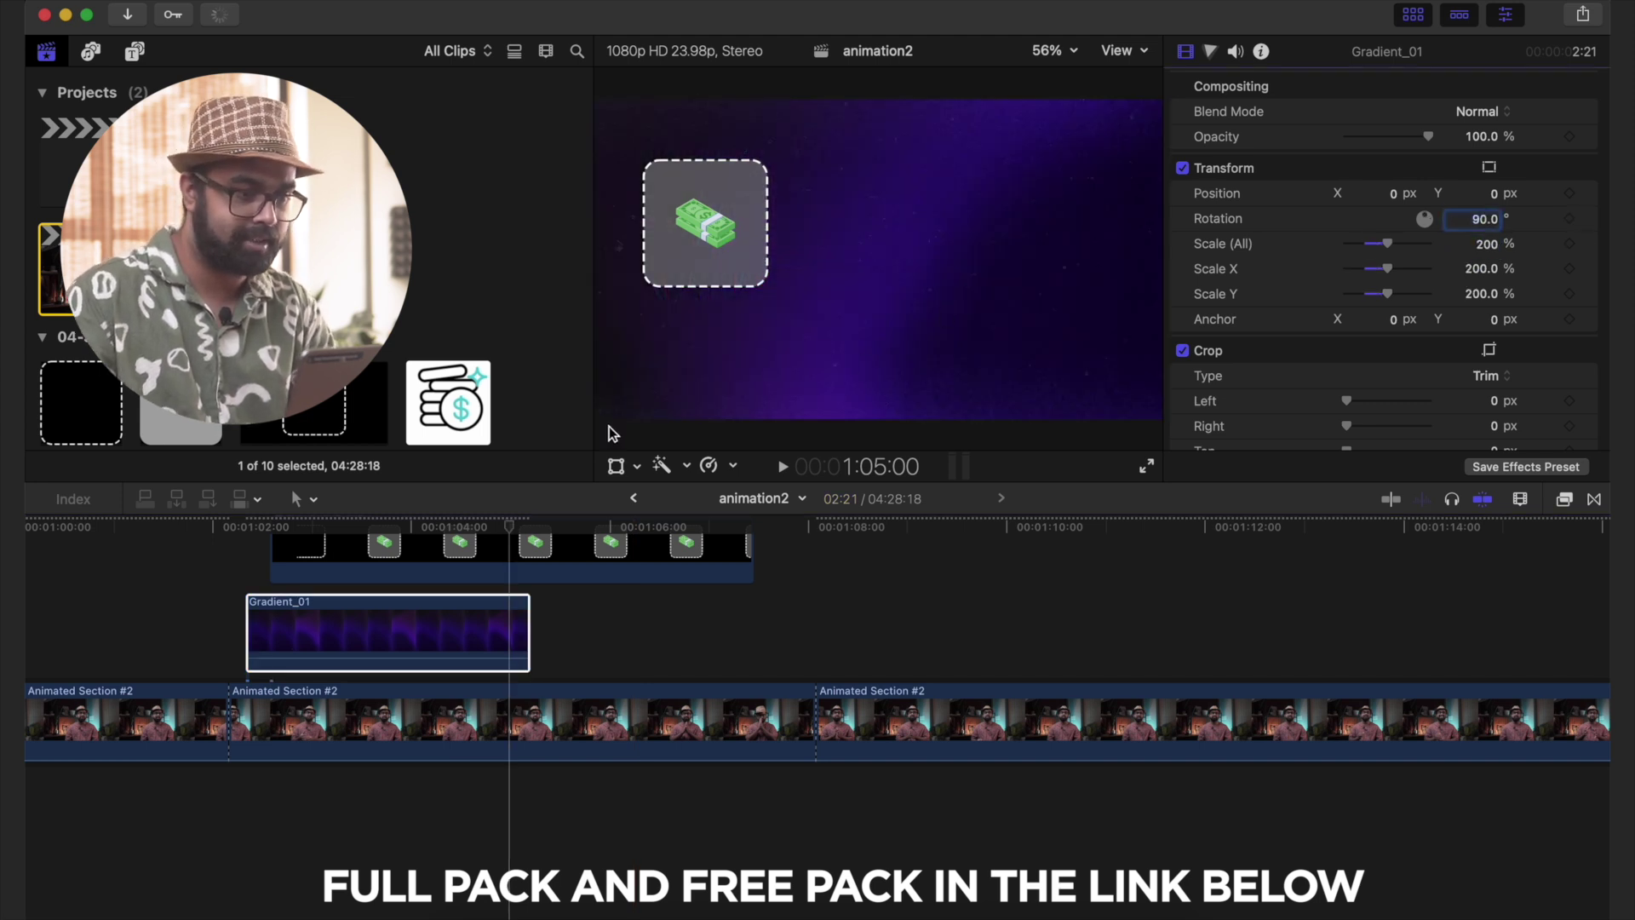
# - Shift the animation2 Clip 1 six frames earlier to start with Gradient_01, and move the box slightly down and right in the frame
pyautogui.scroll(2, 413, 541)
pyautogui.moveTo(391, 615); pyautogui.dragTo(368, 620)
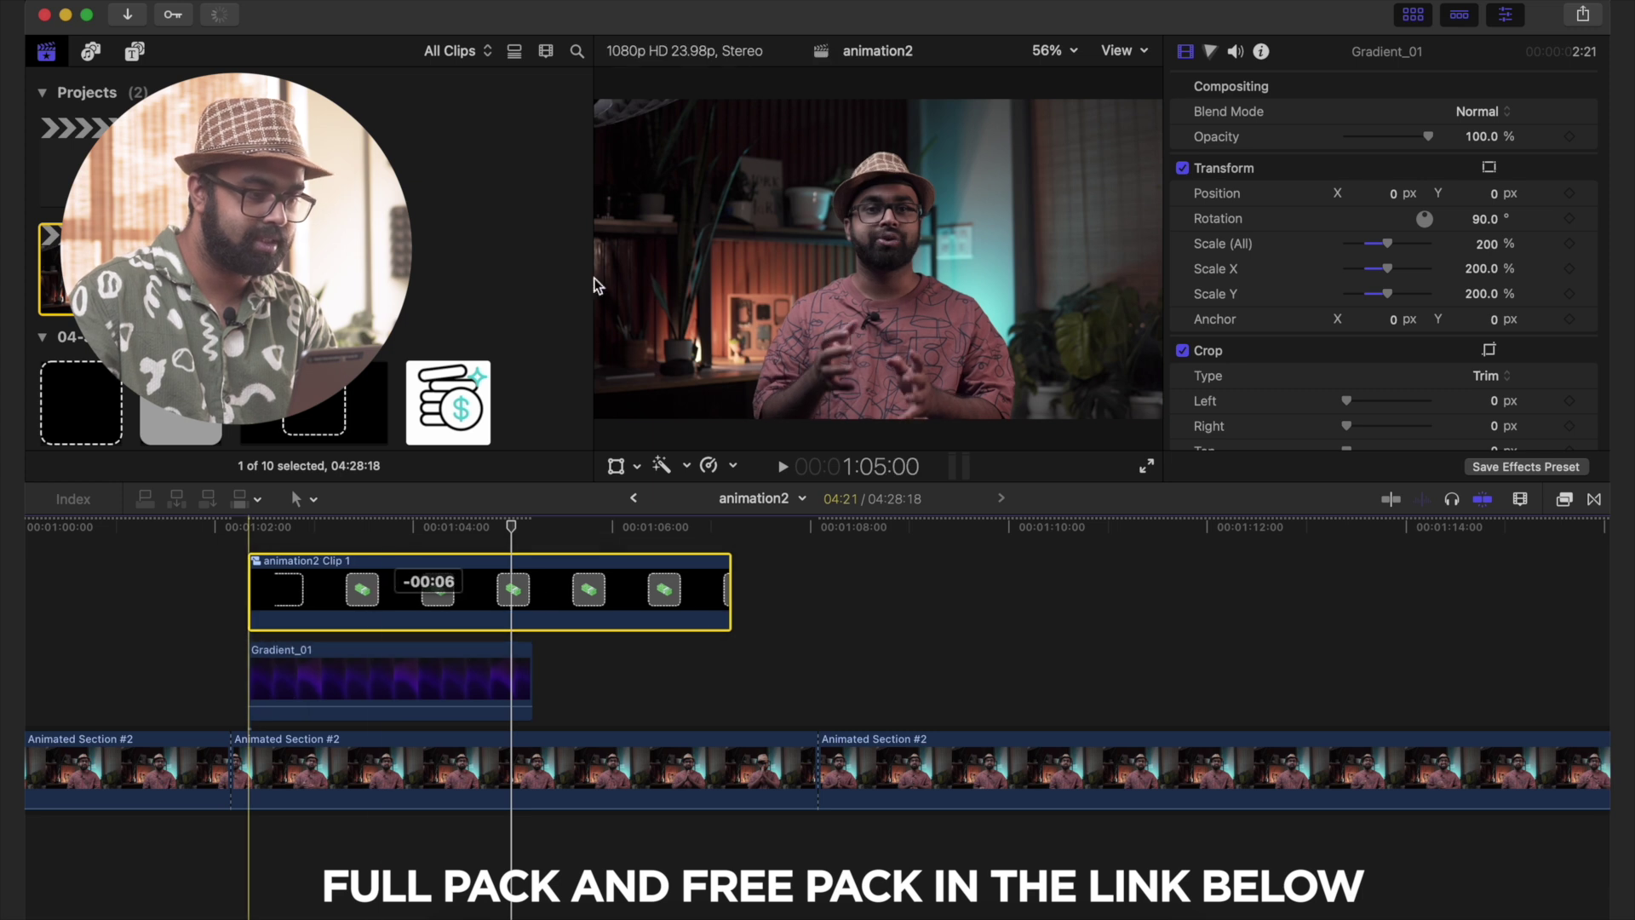
pyautogui.rightClick(695, 213)
pyautogui.click(707, 223)
pyautogui.moveTo(719, 264); pyautogui.dragTo(751, 308)
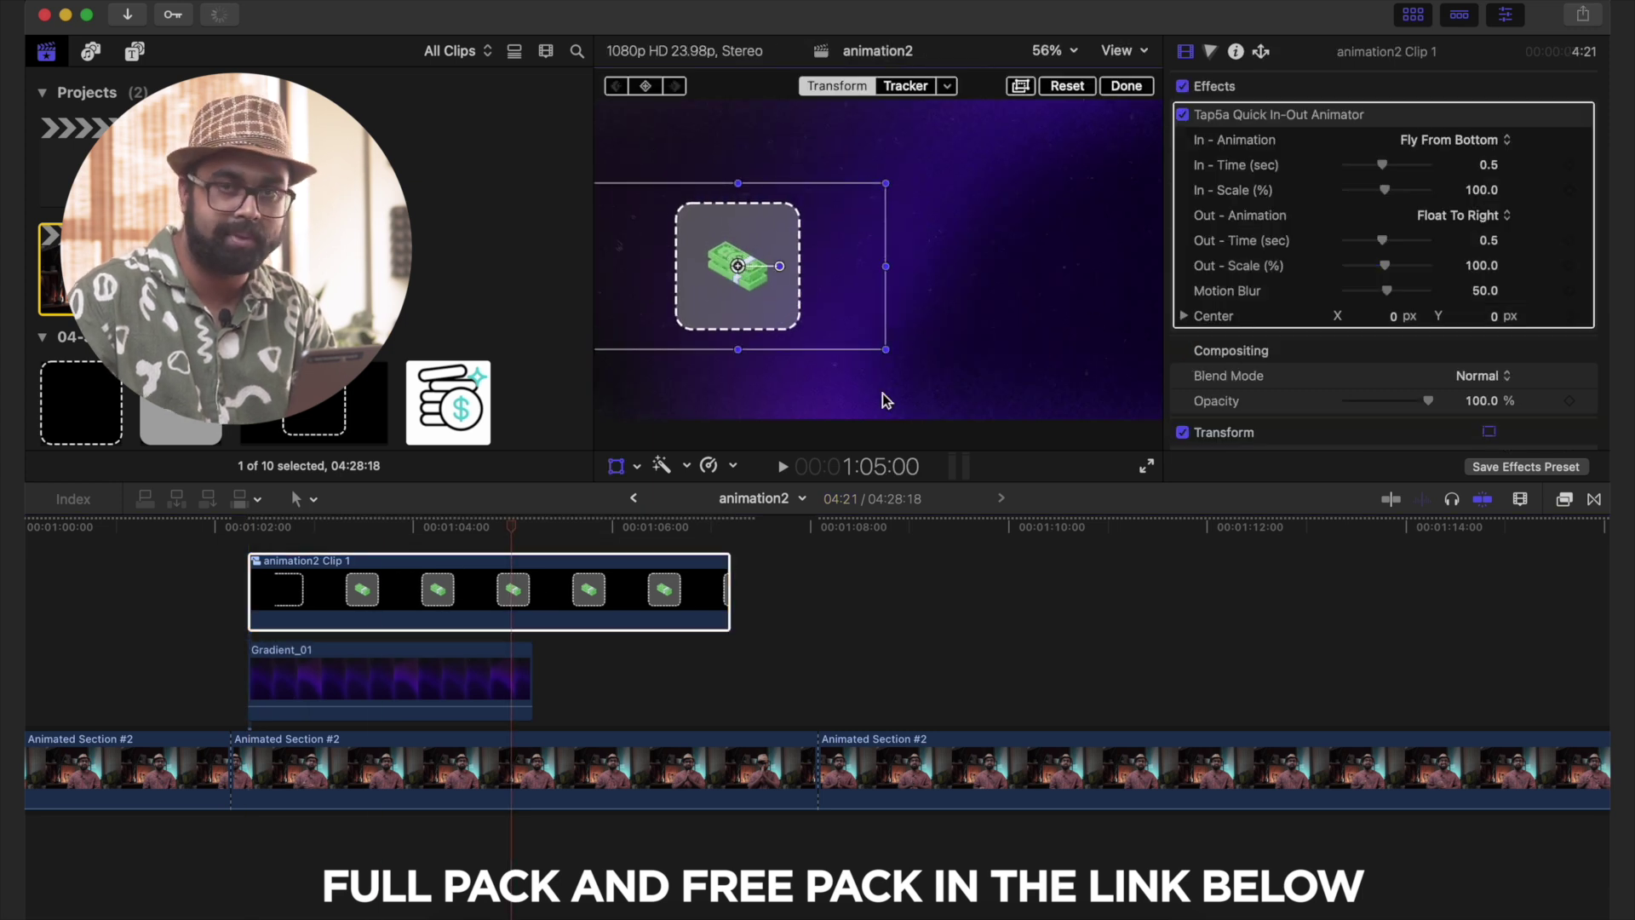
# - Play back the money box animation over the purple gradient background
pyautogui.click(223, 601)
pyautogui.press('space')
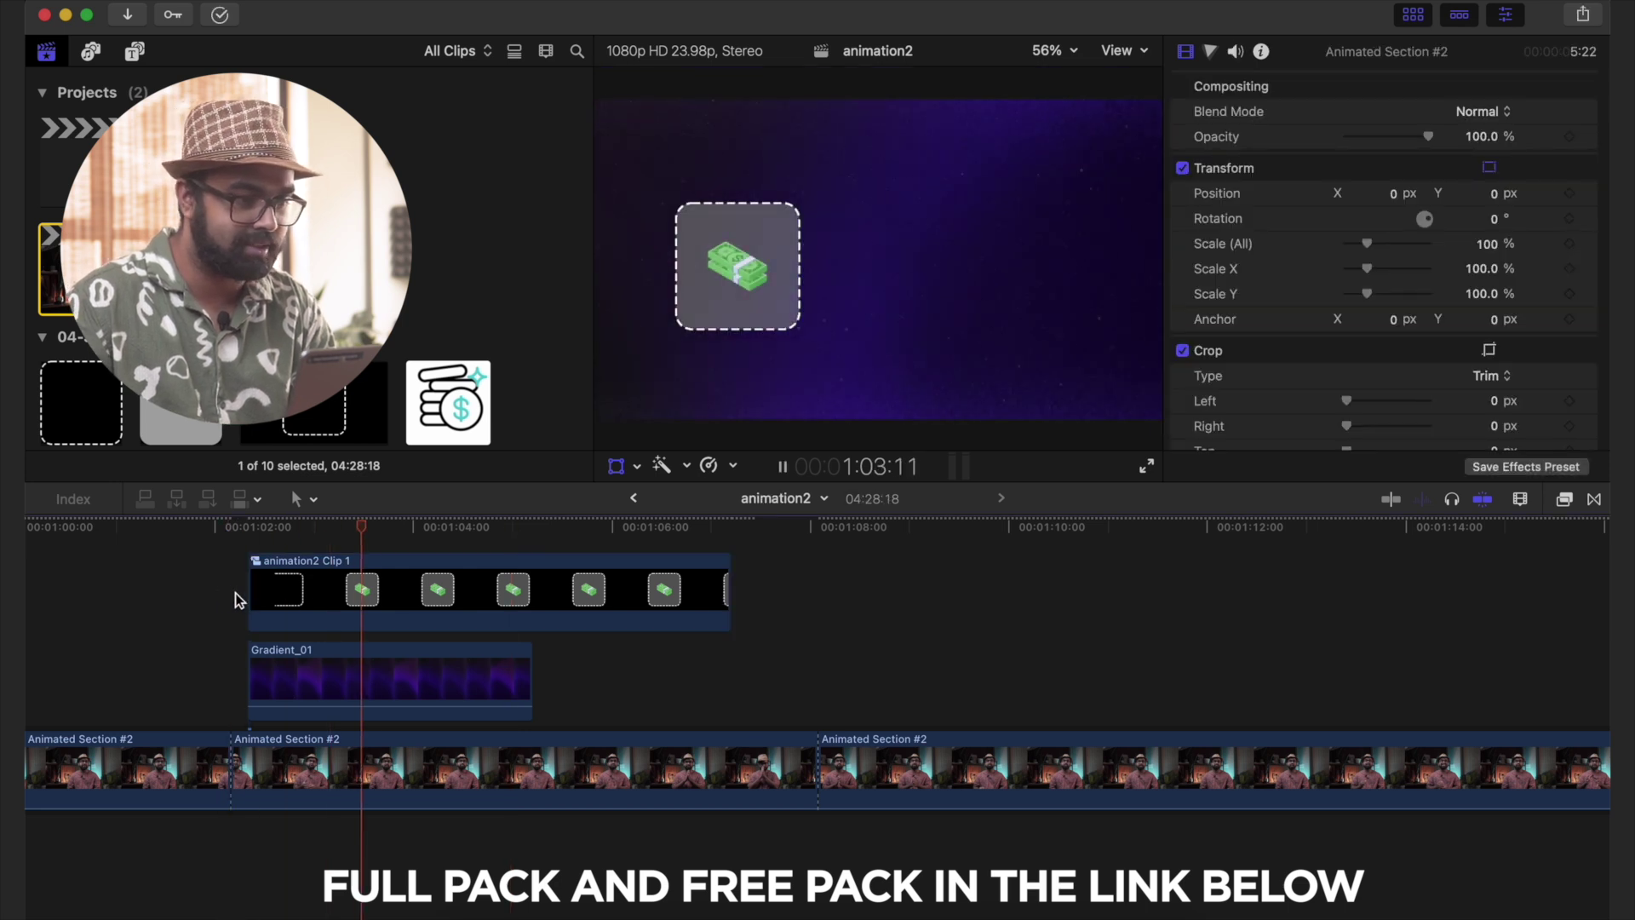
pyautogui.click(328, 615)
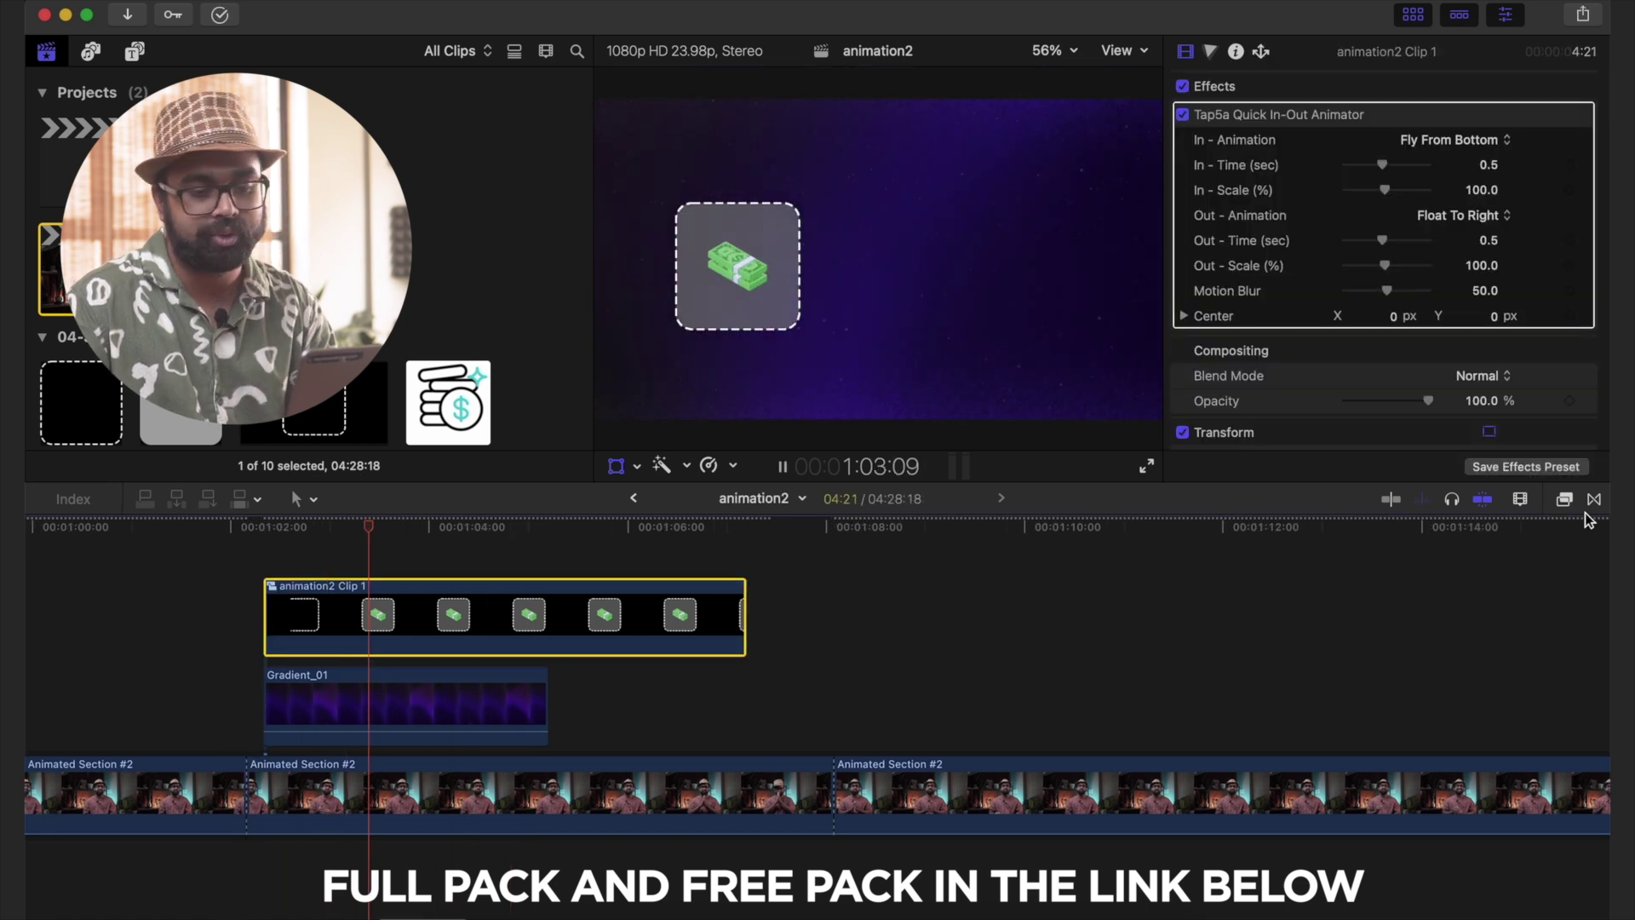
pyautogui.press('space')
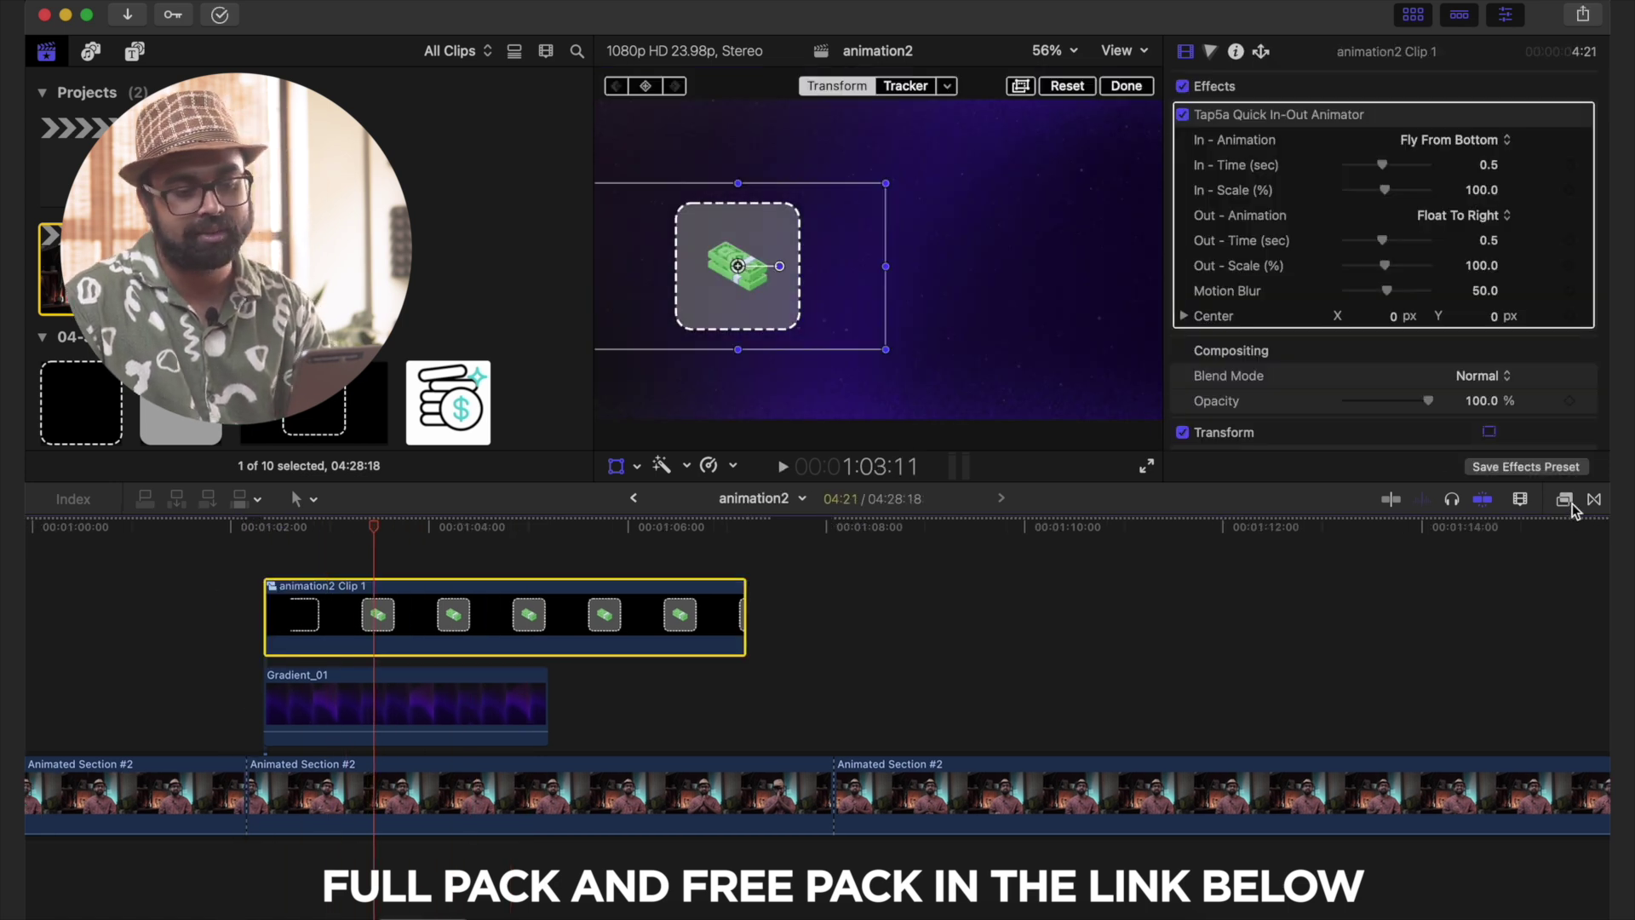
# - Apply the Handheld effect to animation2 Clip 1 with Shakiness 26.57 and Distance 13.36
pyautogui.click(1564, 499)
pyautogui.click(1243, 607)
pyautogui.click(1207, 913)
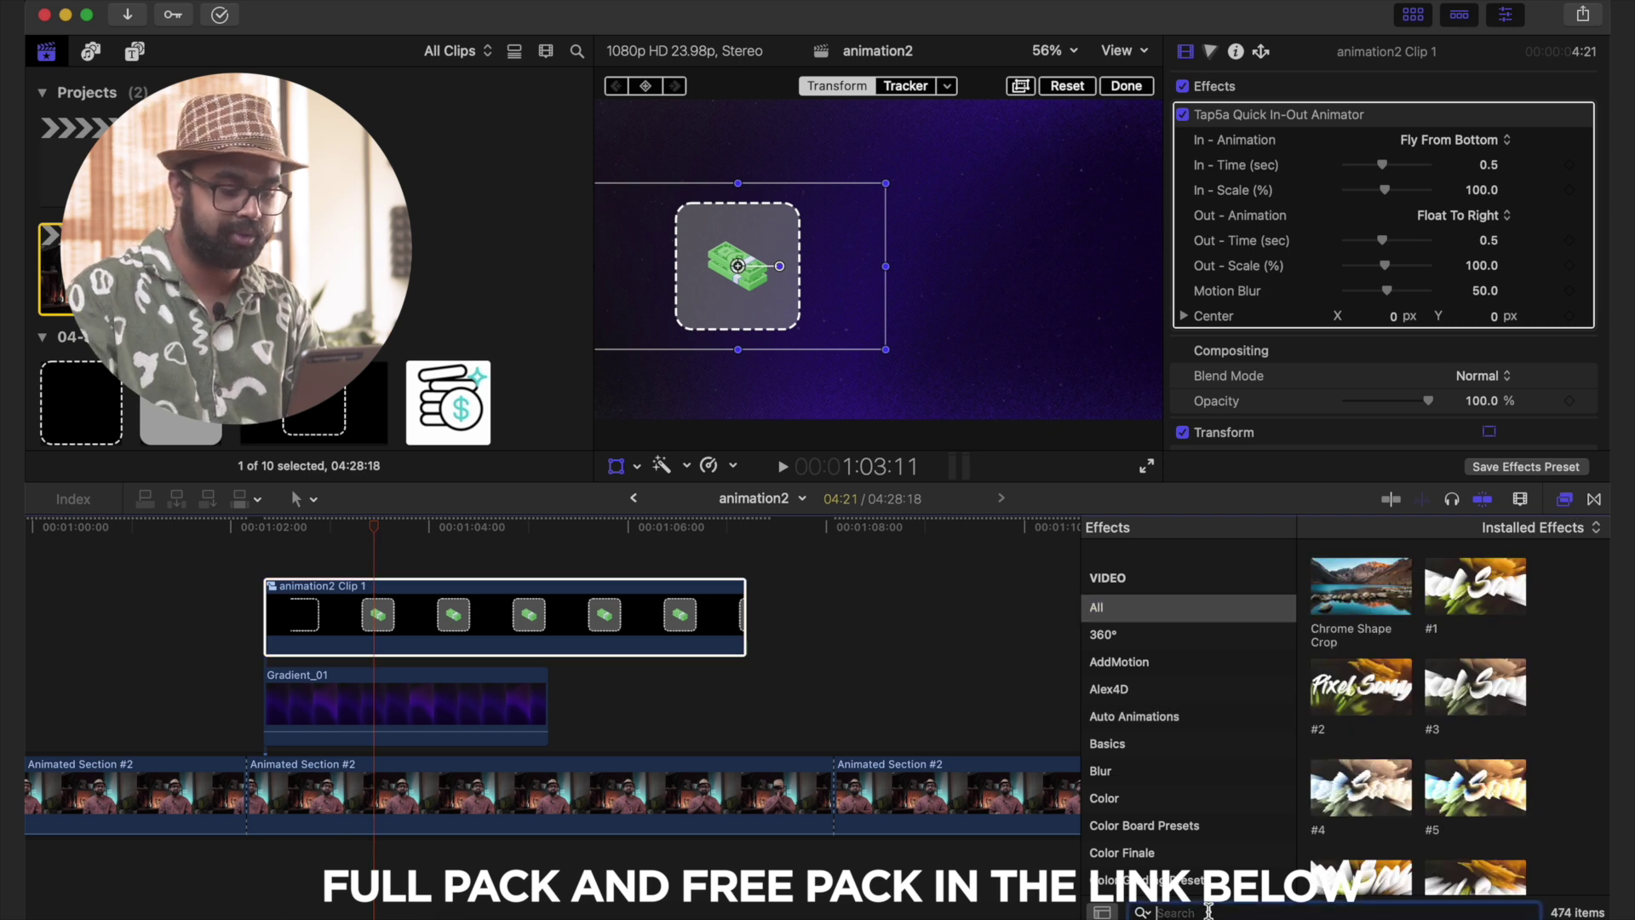
pyautogui.write('hand')
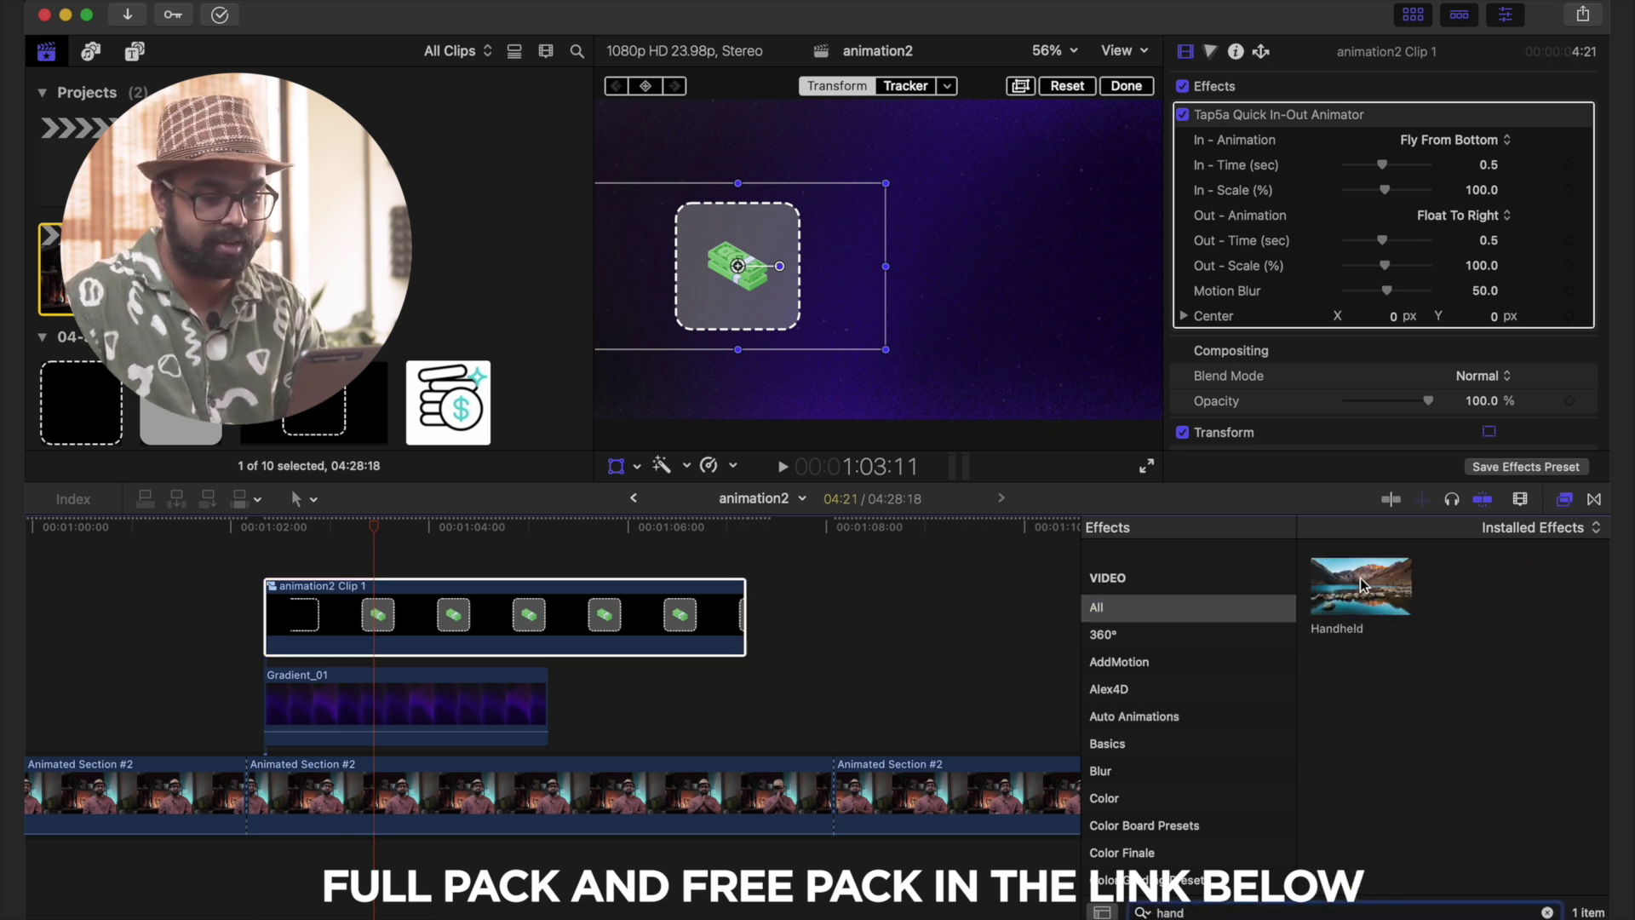
pyautogui.moveTo(1360, 585); pyautogui.dragTo(325, 633)
pyautogui.moveTo(1355, 391); pyautogui.dragTo(1351, 394)
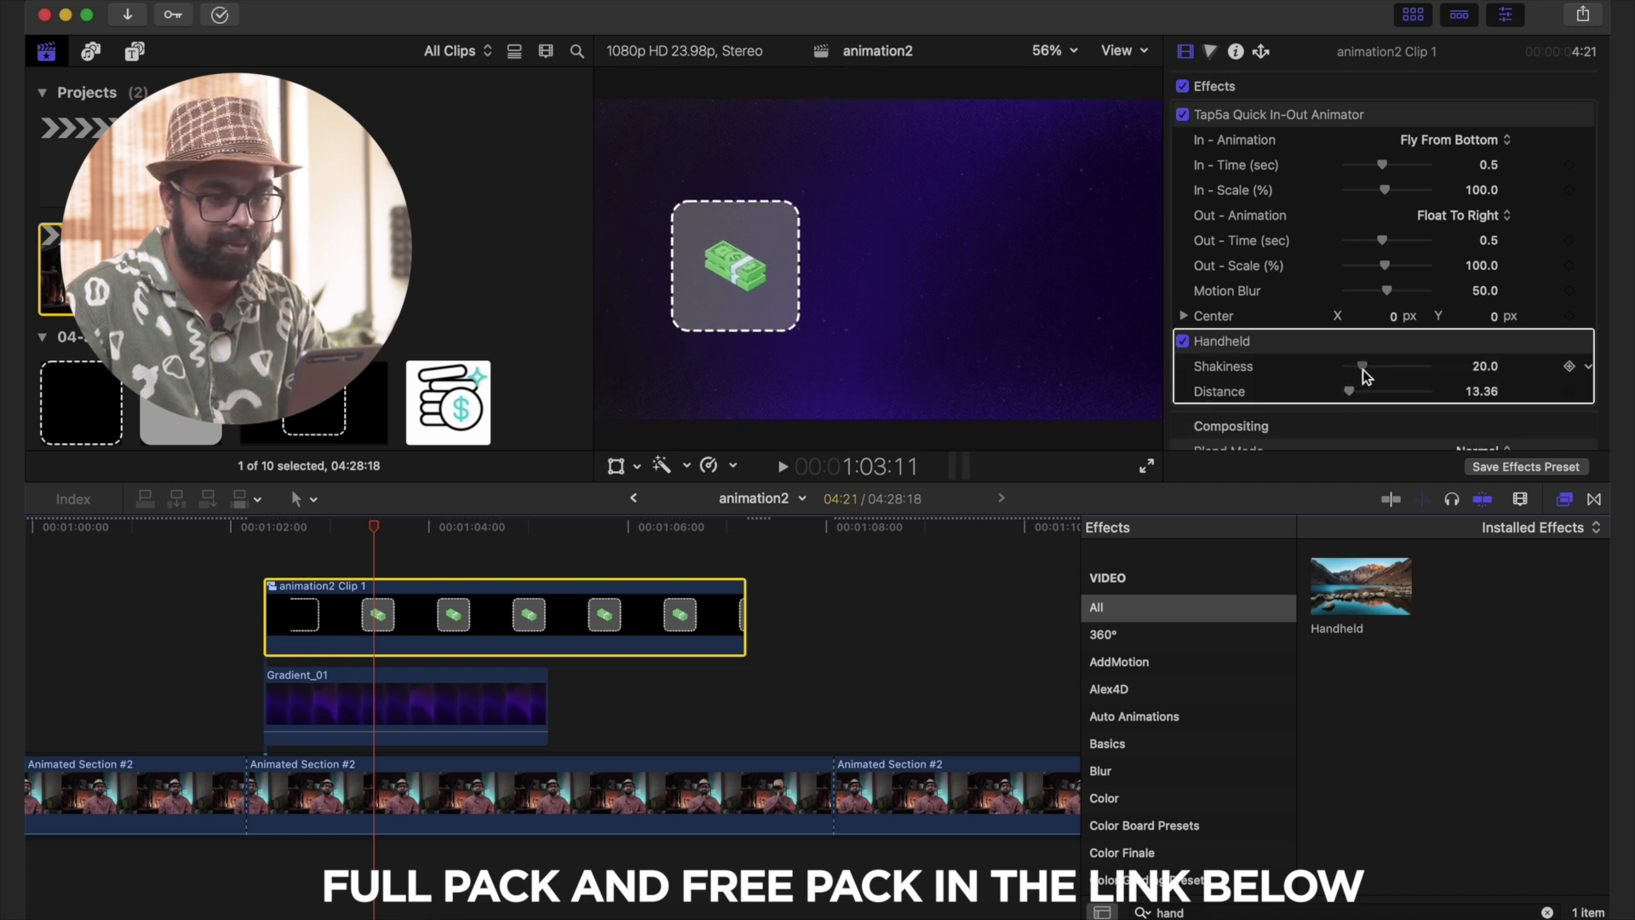
# - Play back animation2 Clip 1 to check its handheld shake
pyautogui.click(288, 562)
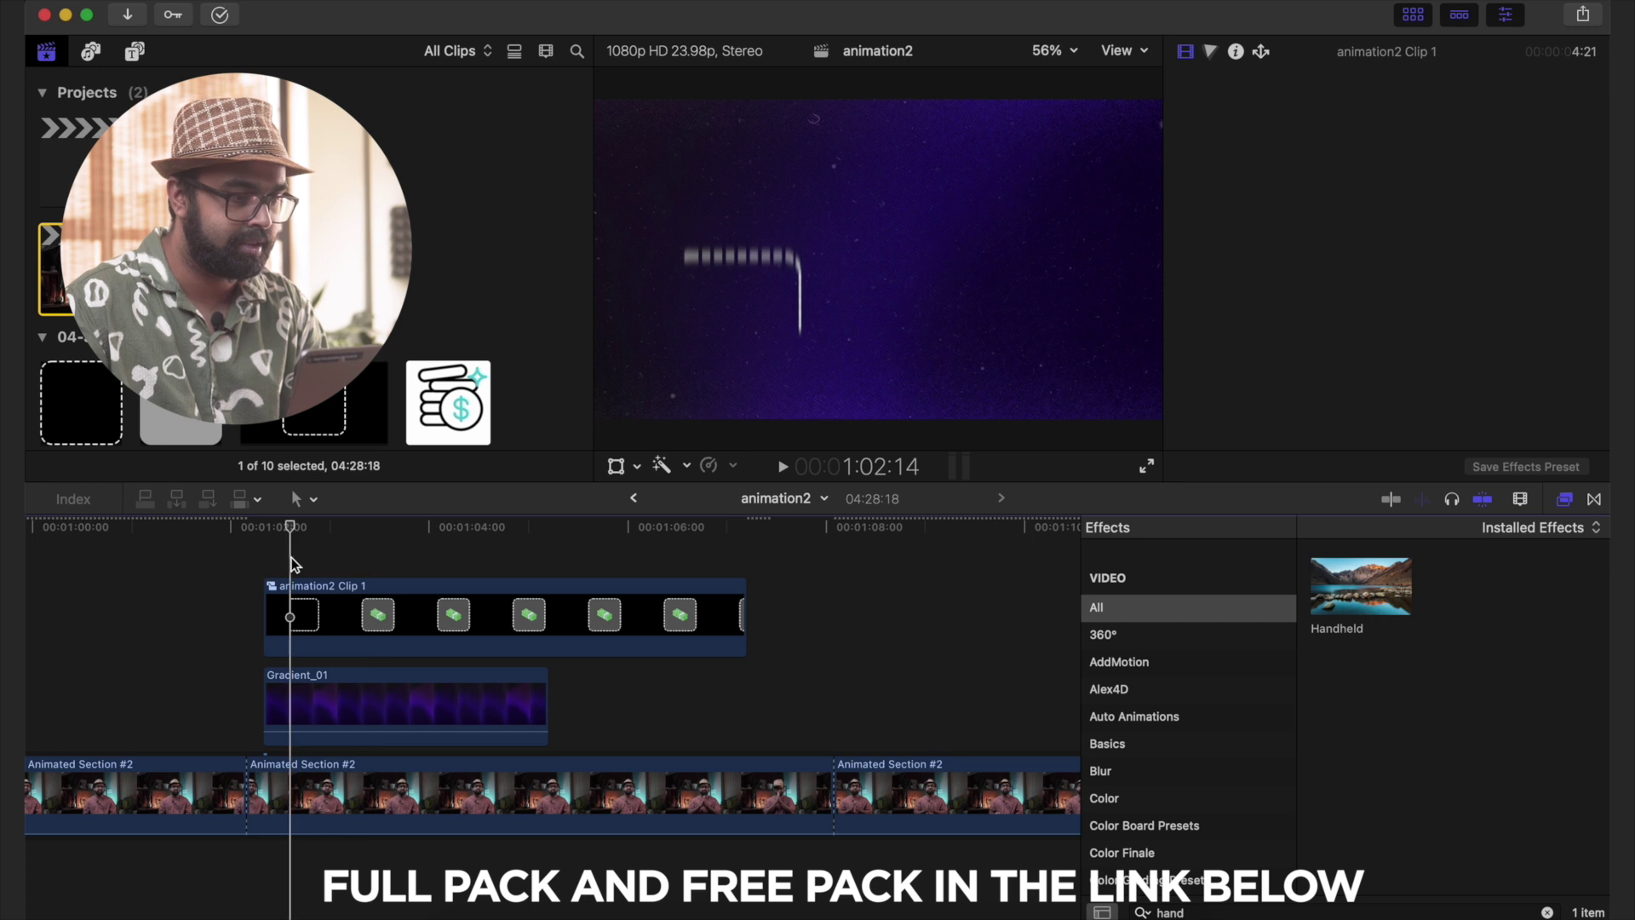
pyautogui.press('space')
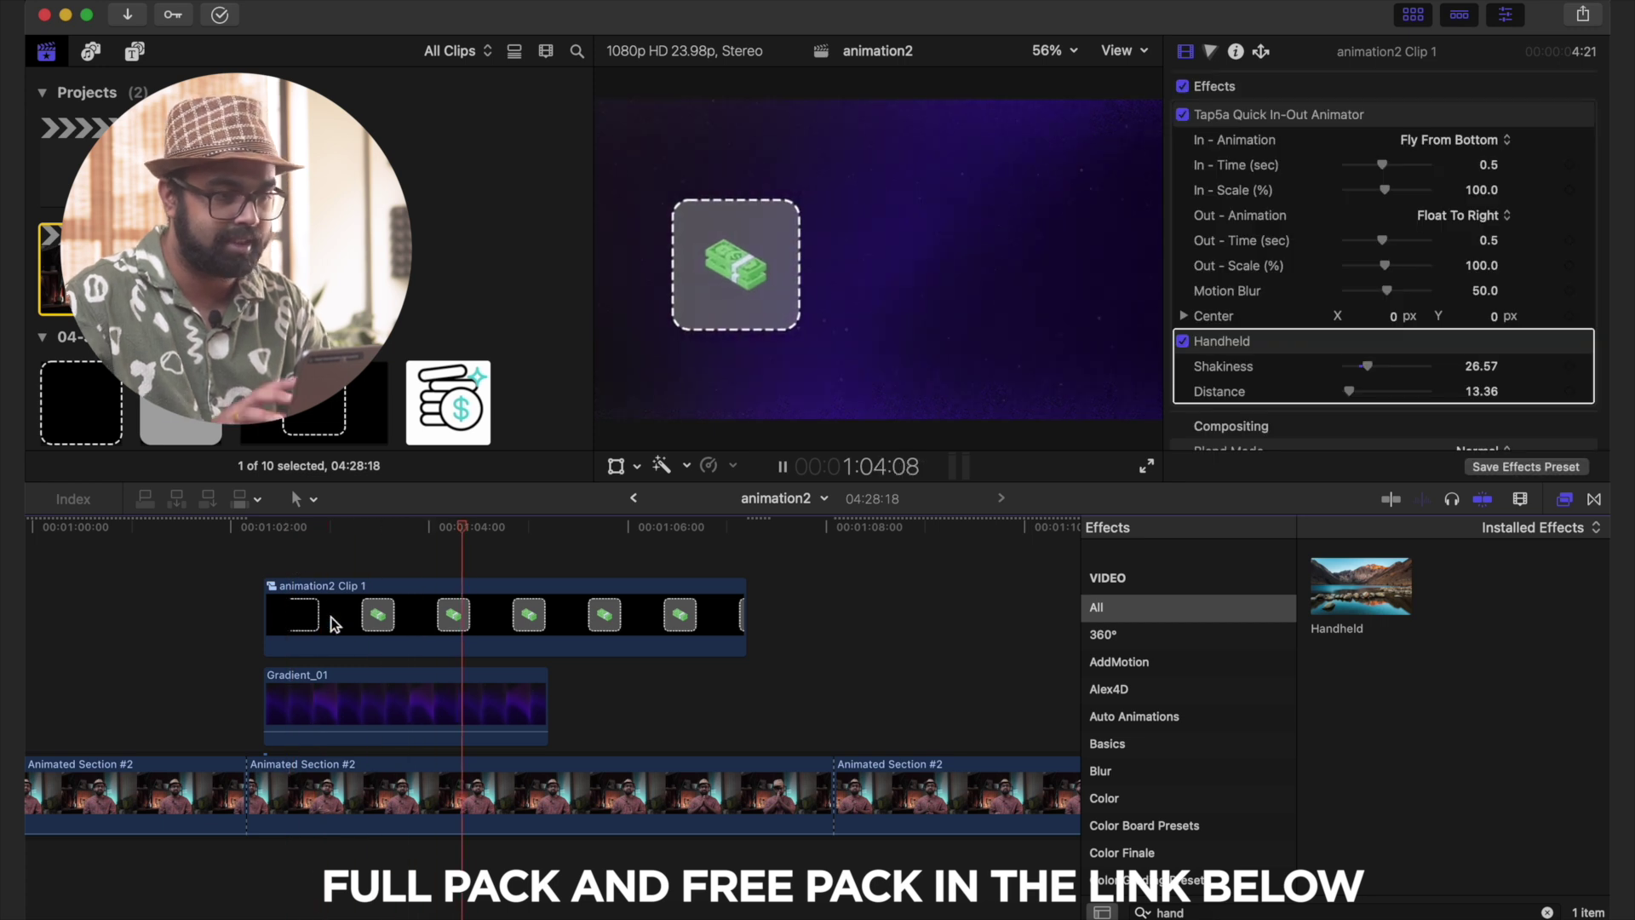
pyautogui.click(351, 559)
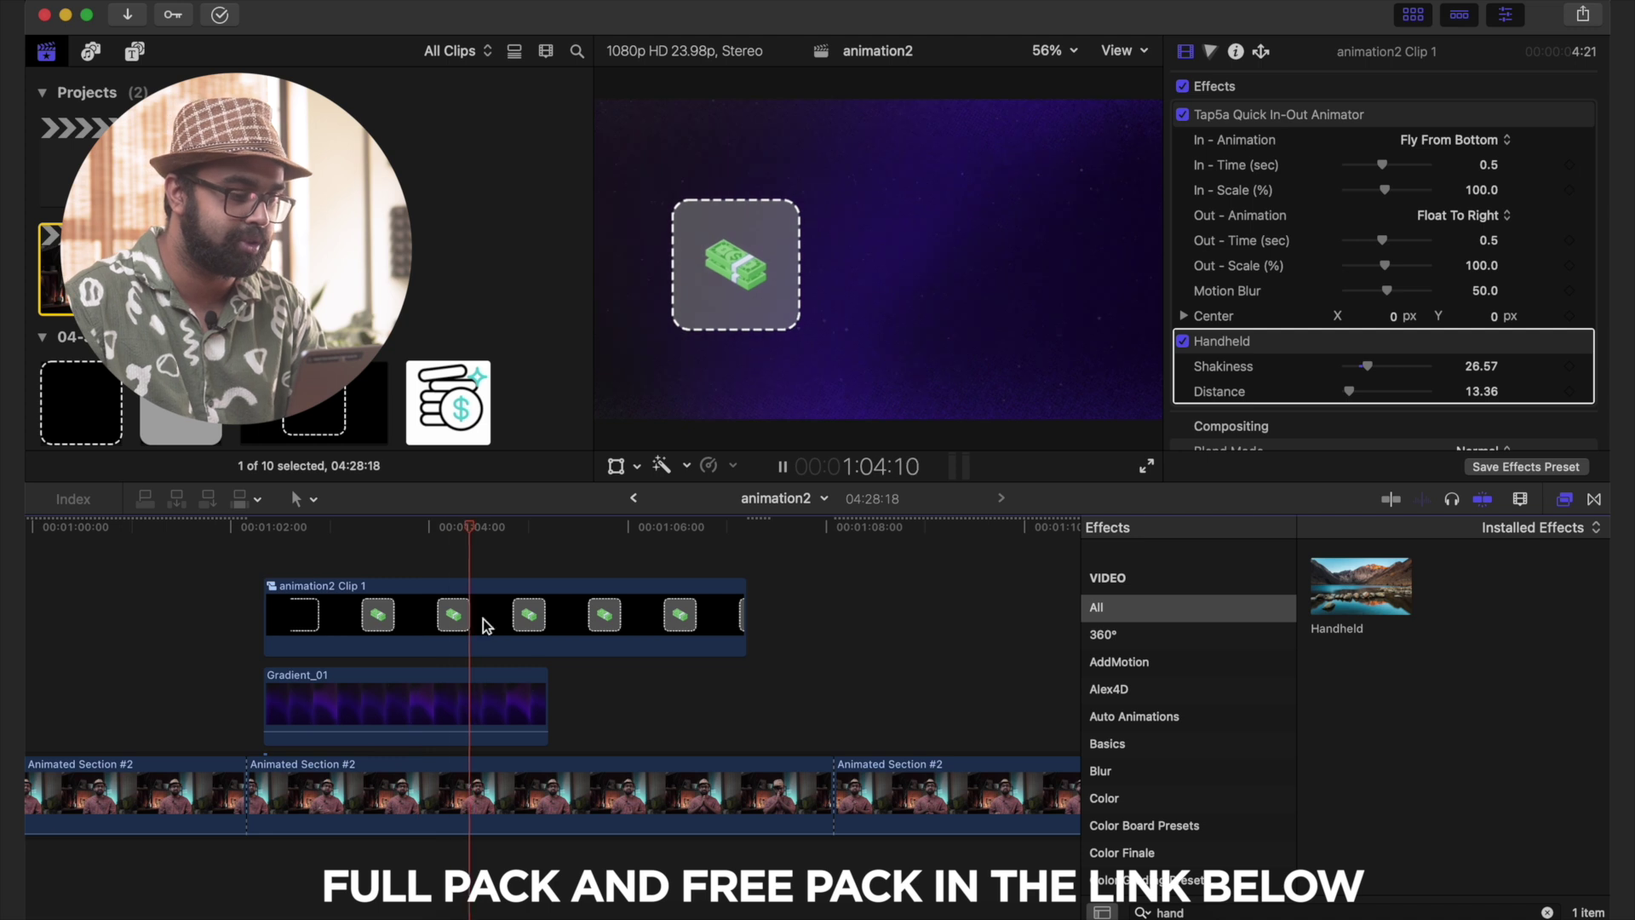
# - Duplicate the Gradient_01 clip so the background lasts until the end of animation2 Clip 1, and play it back
pyautogui.keyDown('alt'); pyautogui.moveTo(483, 700); pyautogui.dragTo(681, 700); pyautogui.keyUp('alt')
pyautogui.scroll(2, 500, 594)
pyautogui.click(360, 571)
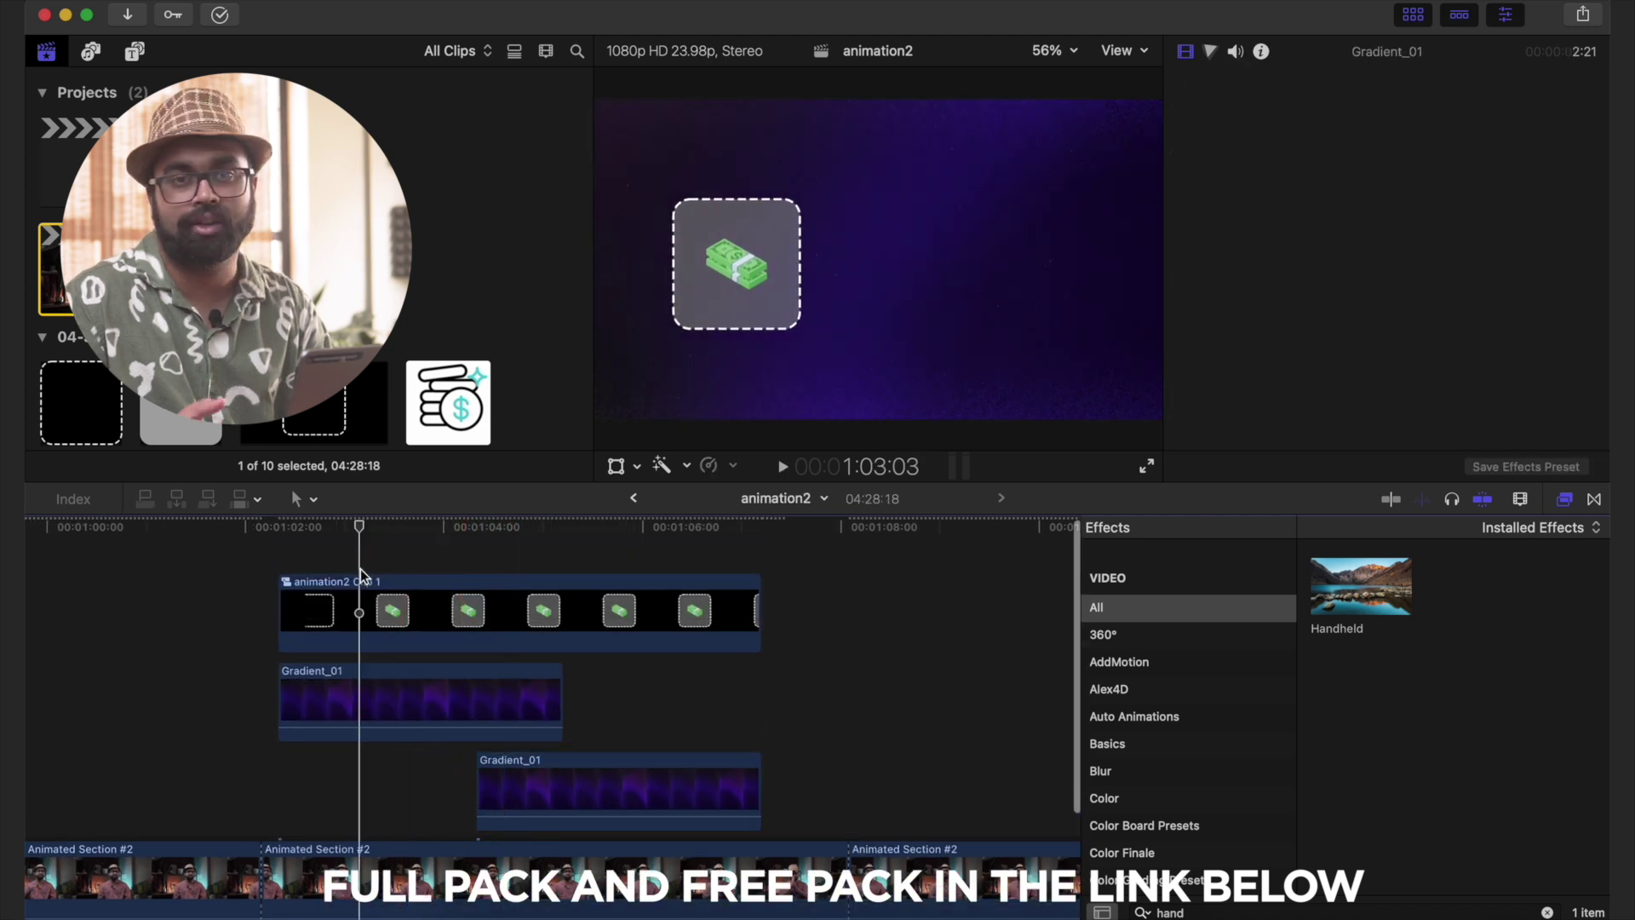
pyautogui.press('space')
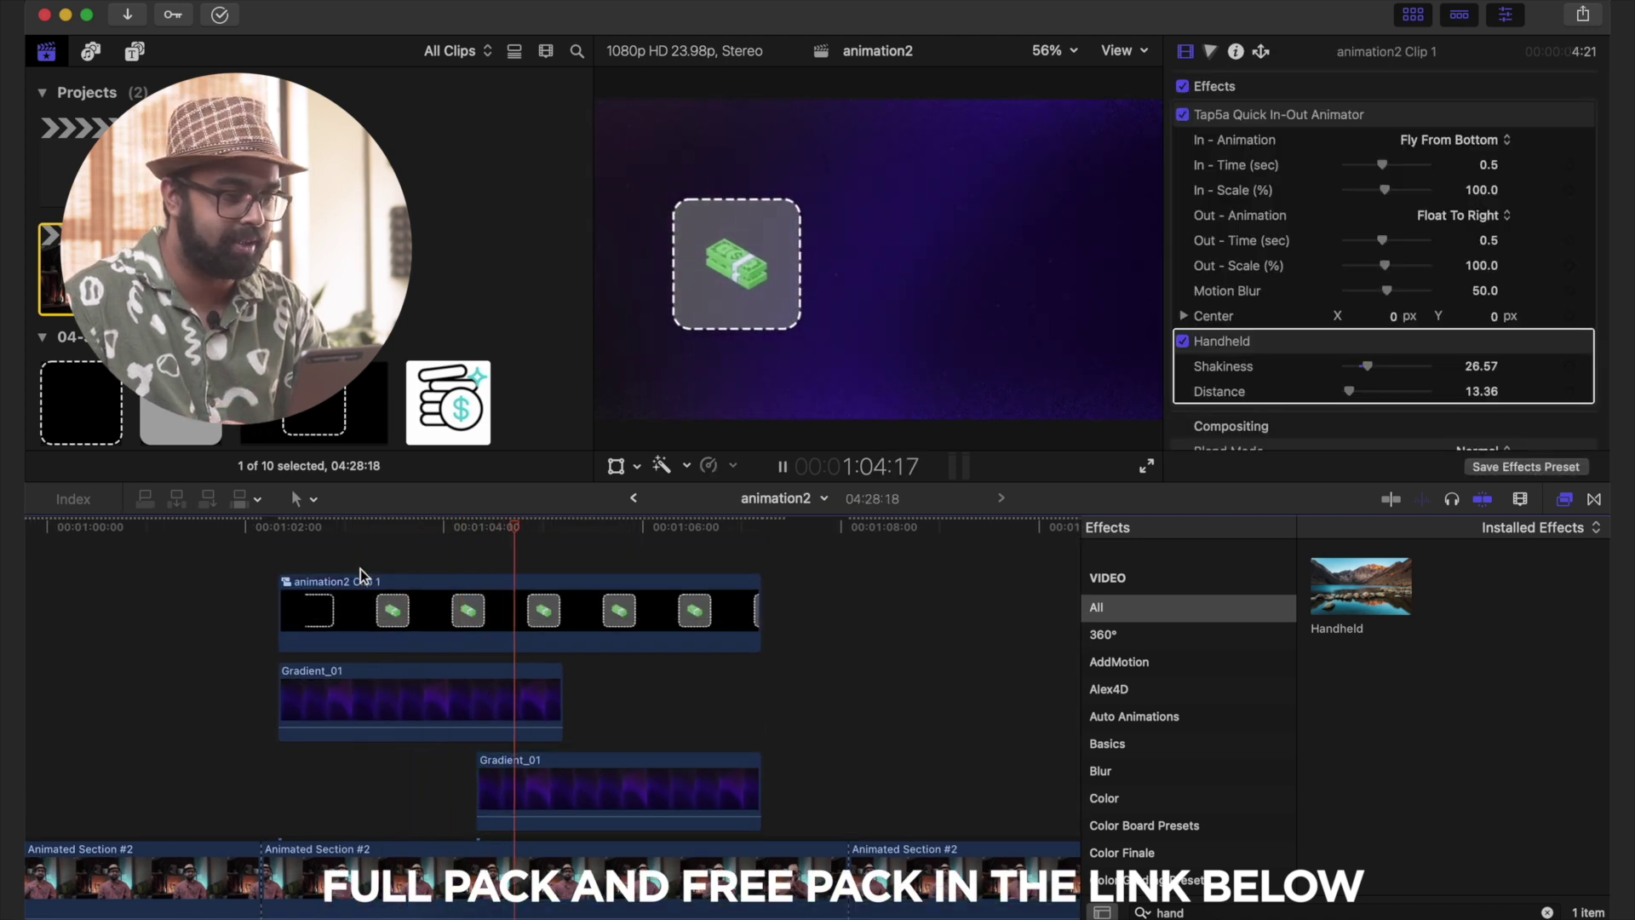
# - Open animation2 Clip 1 and set the scale of the grey Rectangle 1 copy-1 clip to 69%
pyautogui.doubleClick(375, 614)
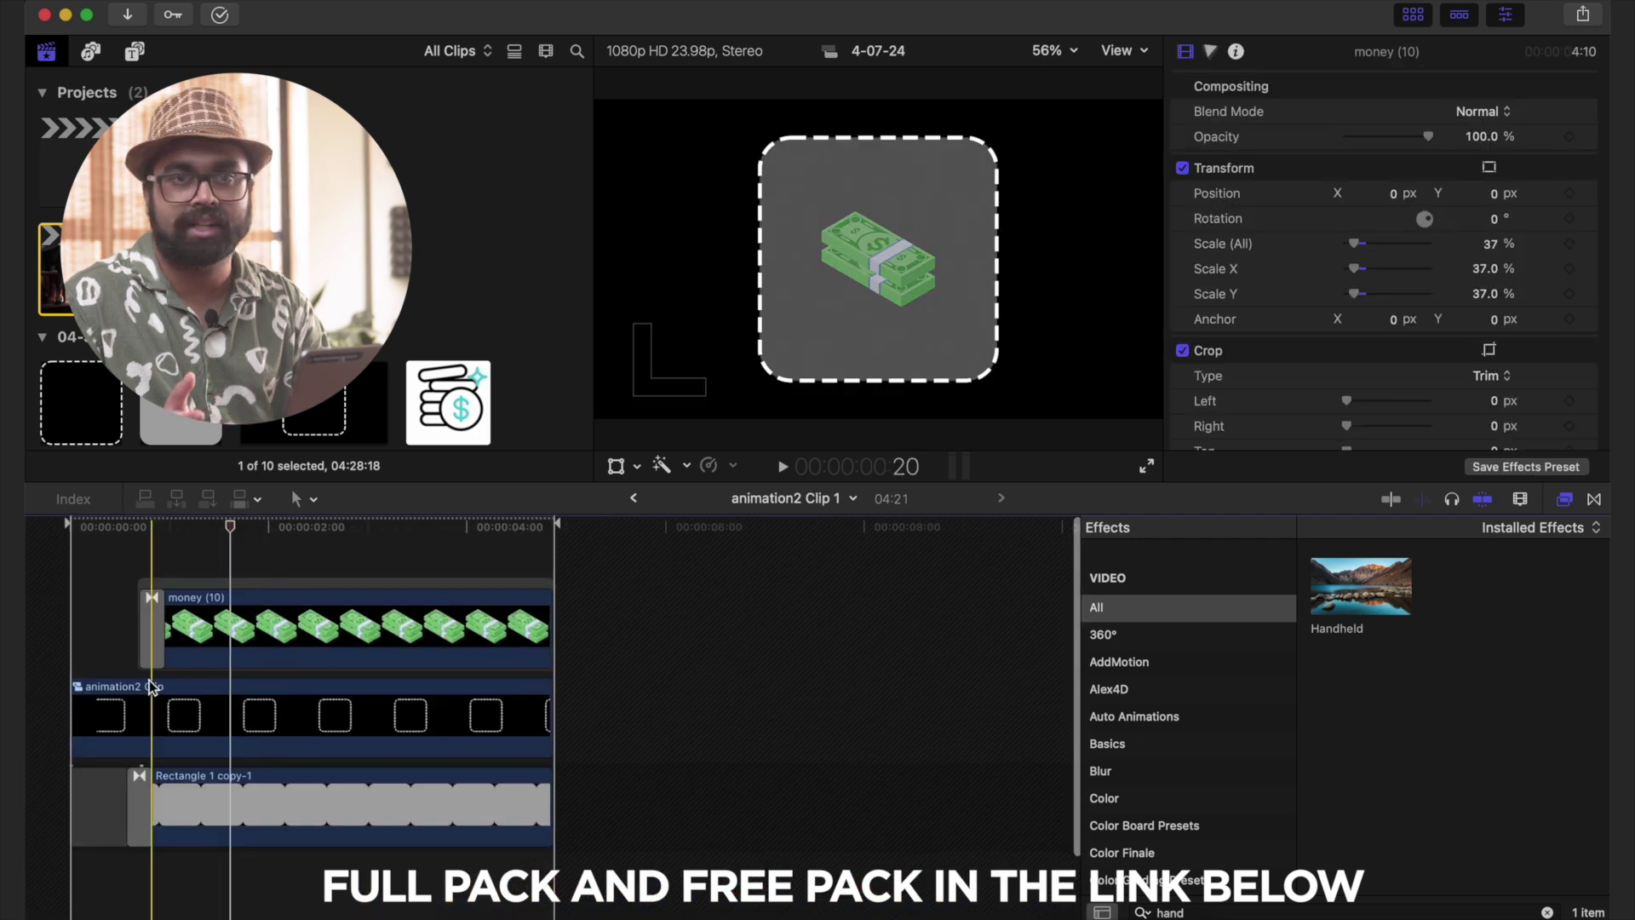
pyautogui.click(88, 651)
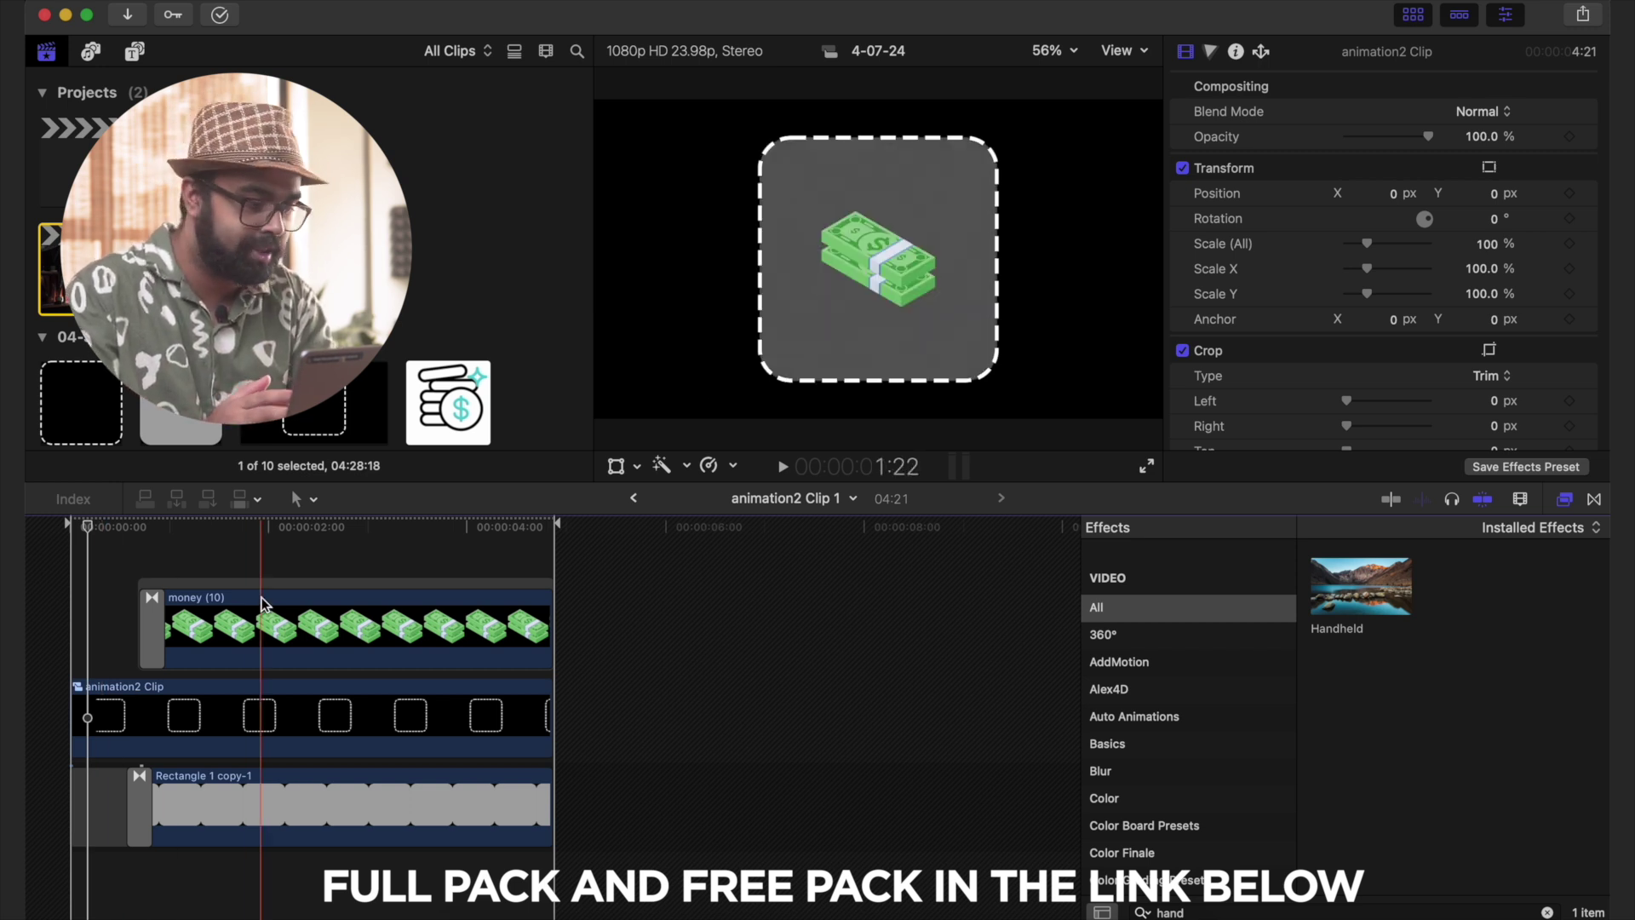
pyautogui.click(316, 805)
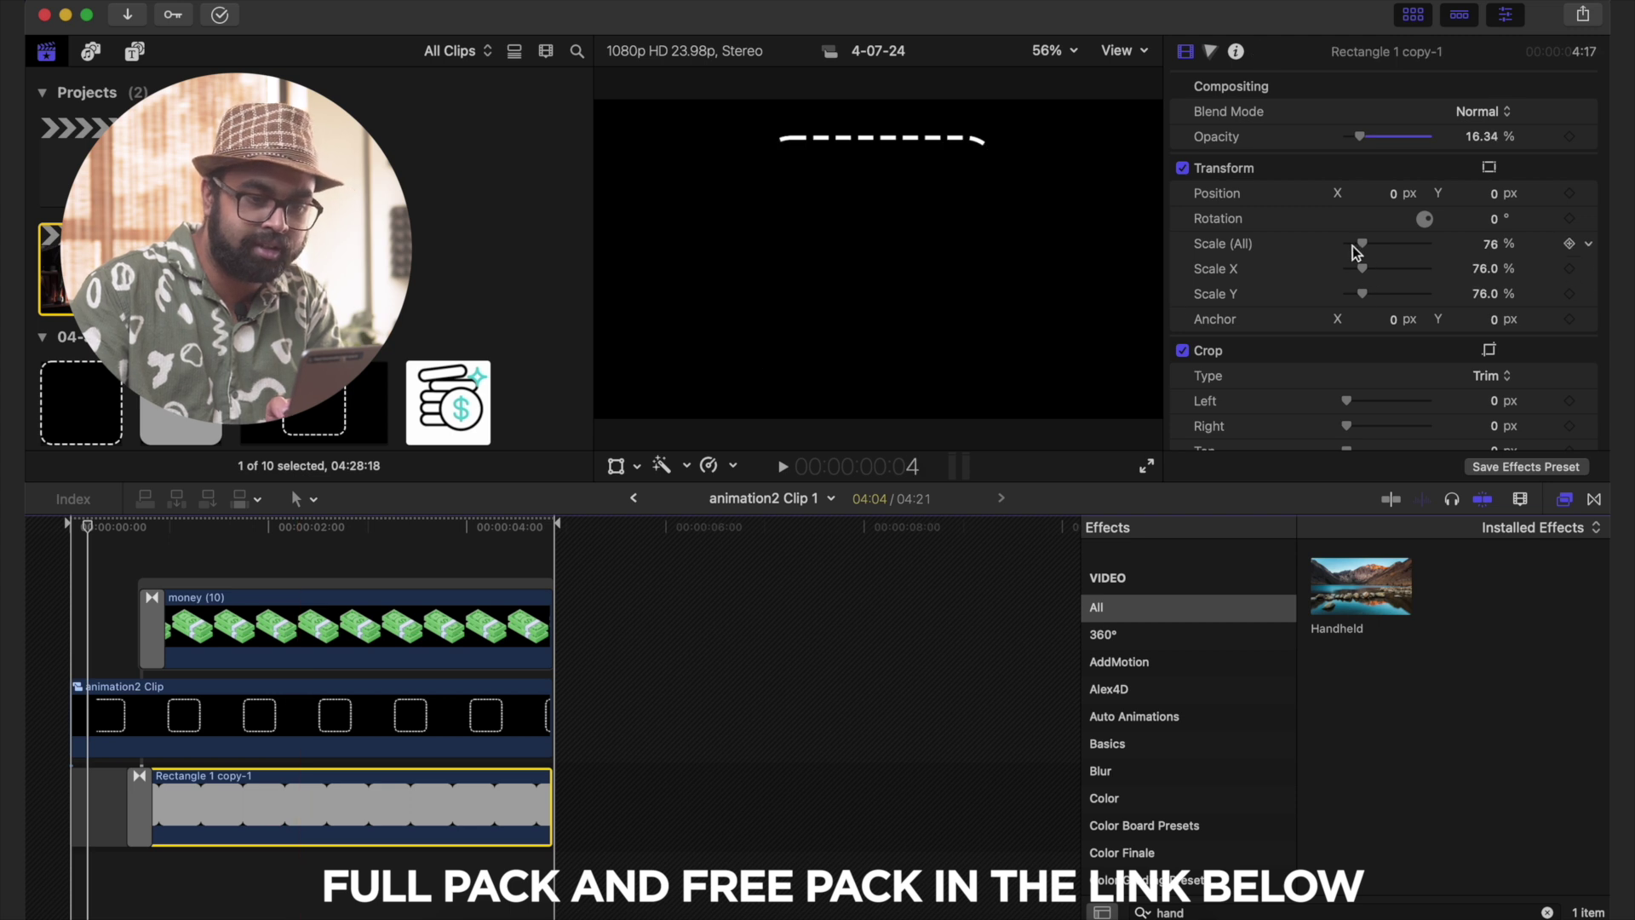
pyautogui.click(376, 569)
pyautogui.click(375, 794)
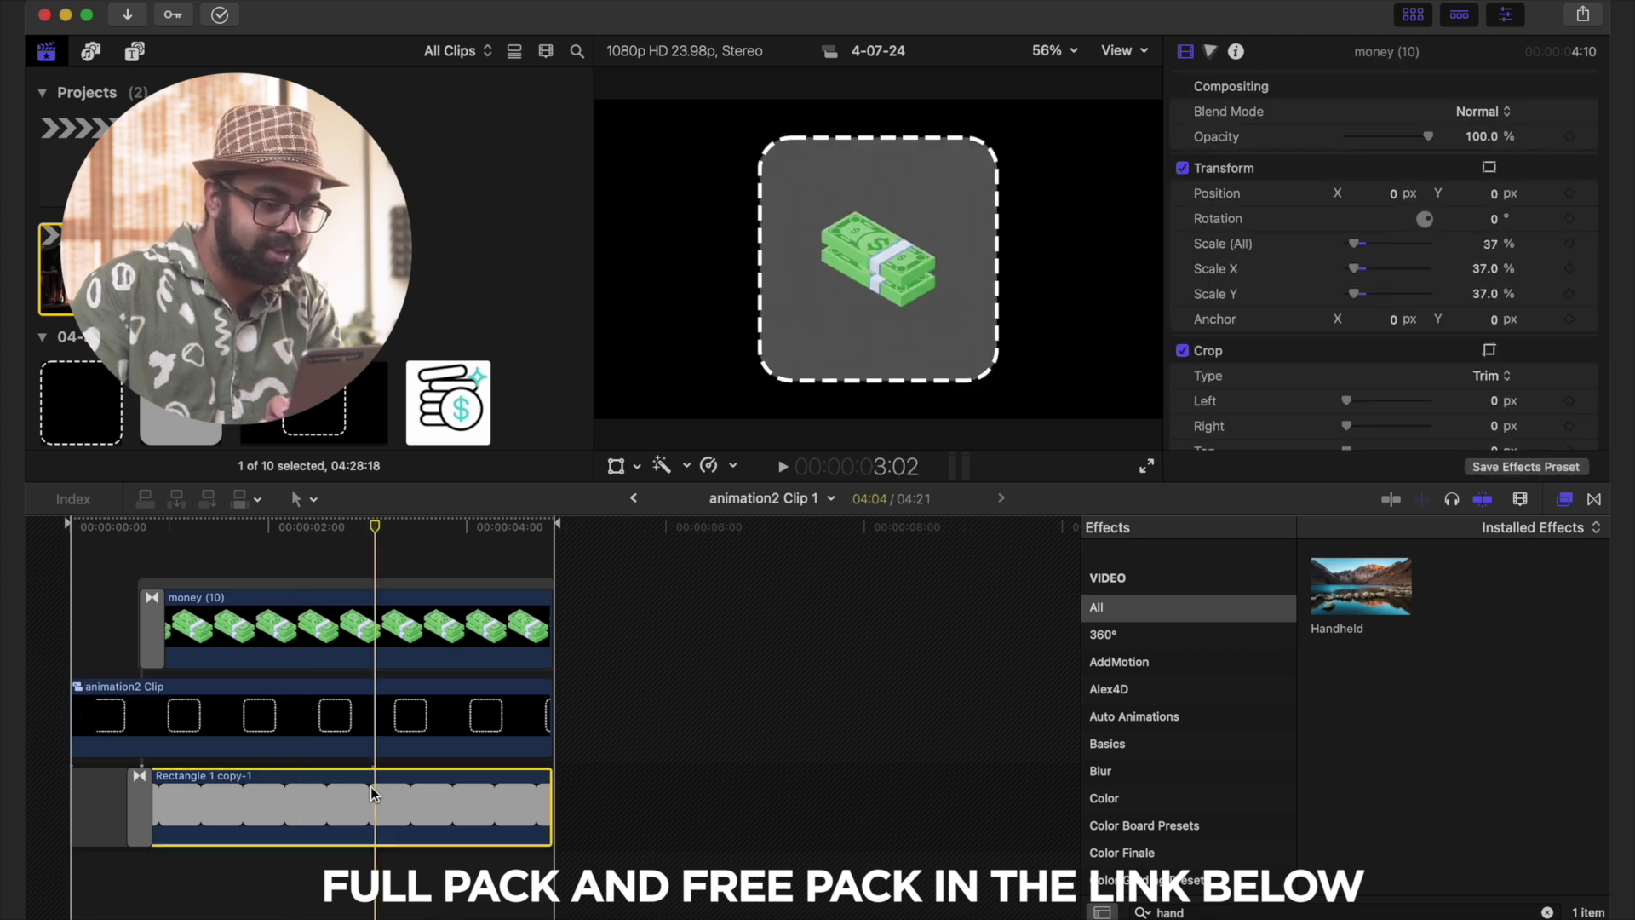
pyautogui.moveTo(1361, 245); pyautogui.dragTo(1360, 247)
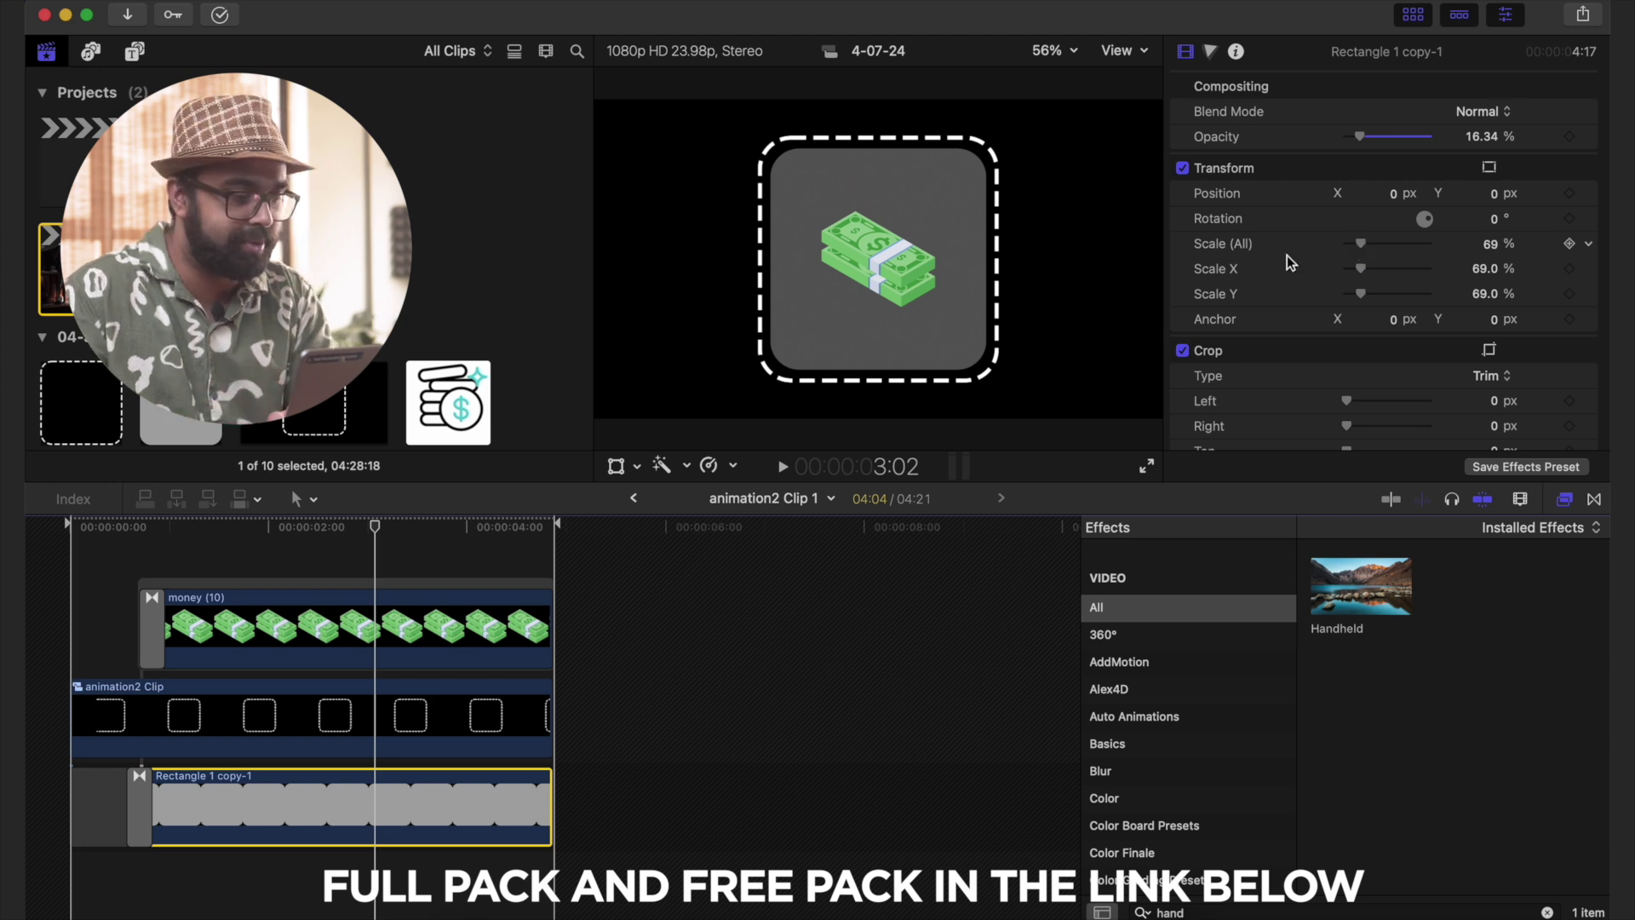
# - Return to the animation2 project and play back the box with its smaller grey fill
pyautogui.click(634, 498)
pyautogui.click(305, 528)
pyautogui.press('space')
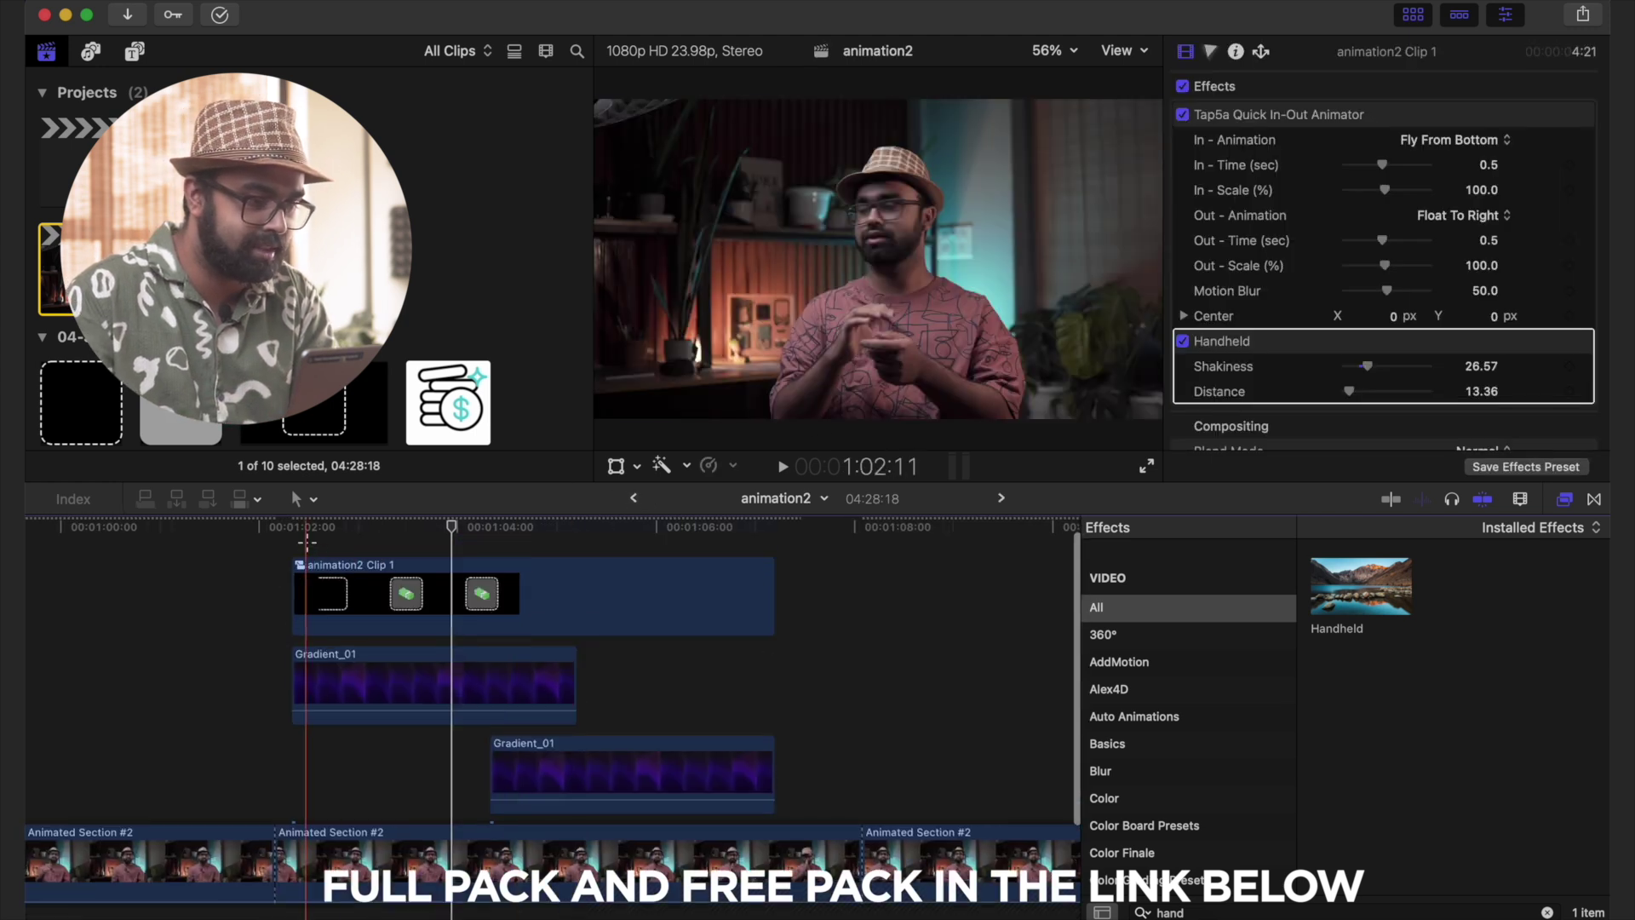
# - Open animation2 Clip 1 and try to apply the Handheld effect directly to its money (10) clip
pyautogui.doubleClick(446, 573)
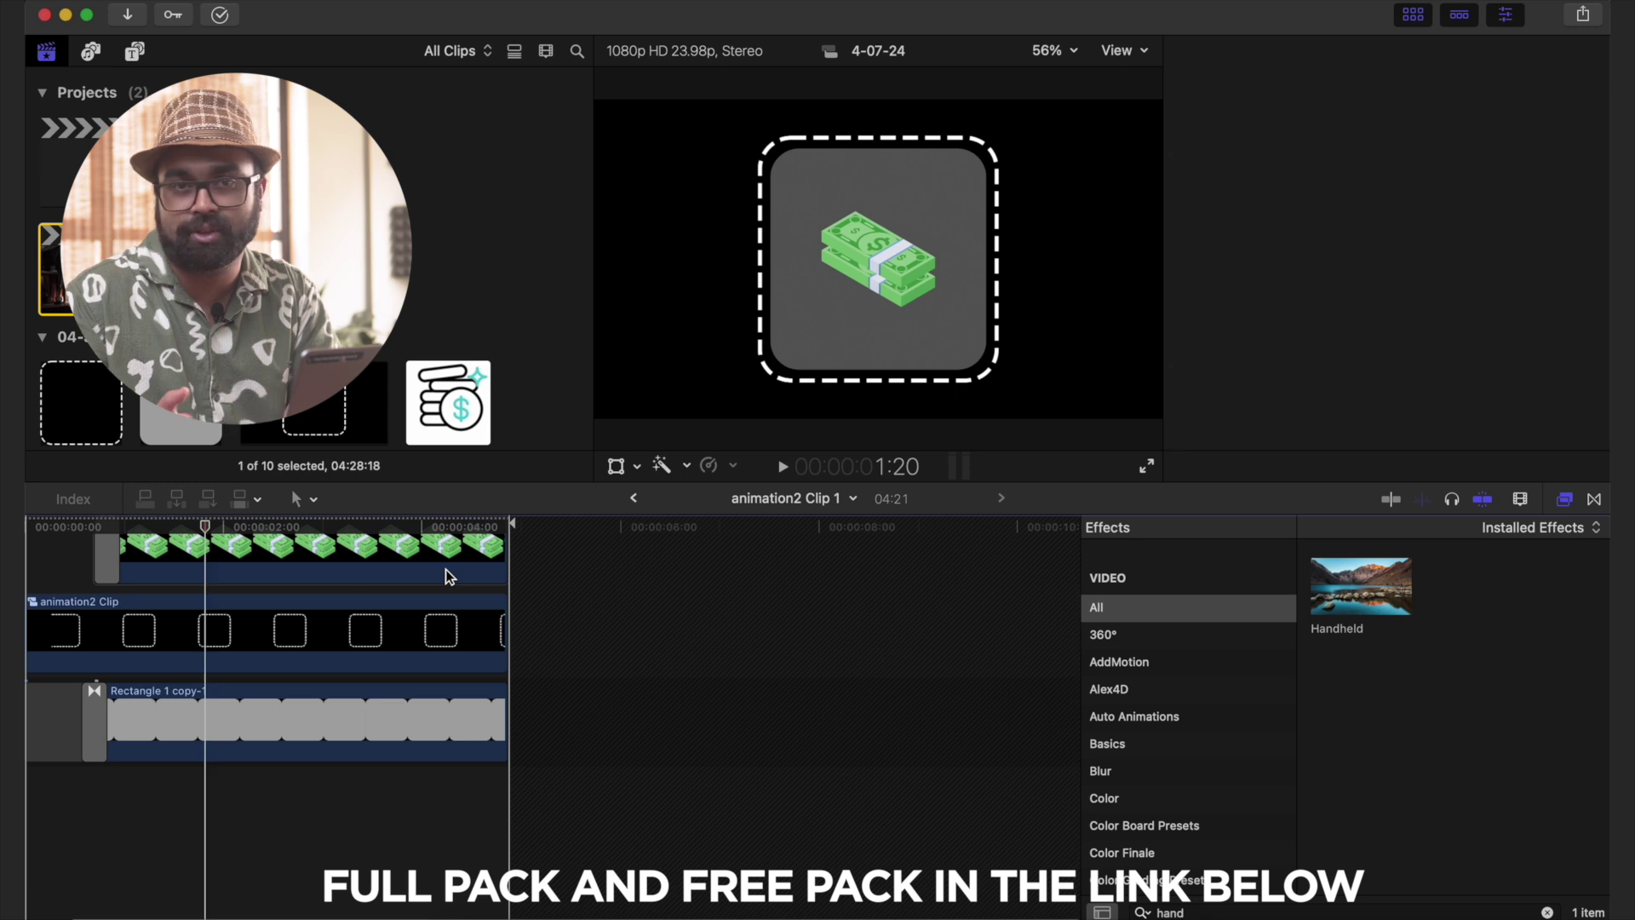
pyautogui.click(446, 573)
pyautogui.click(238, 586)
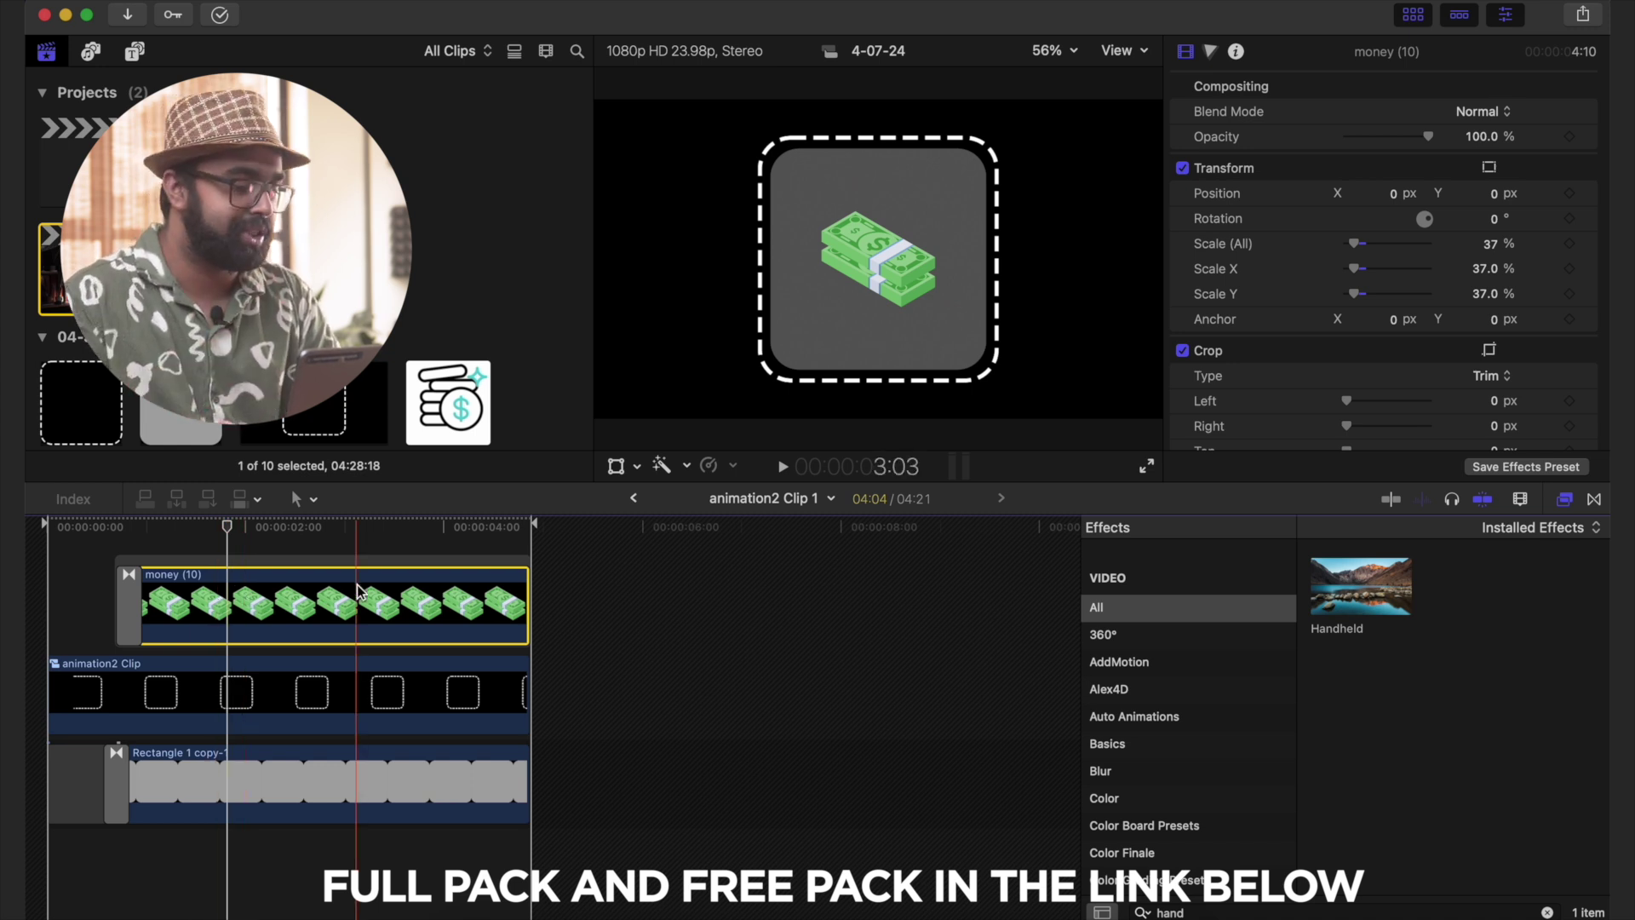
pyautogui.click(308, 619)
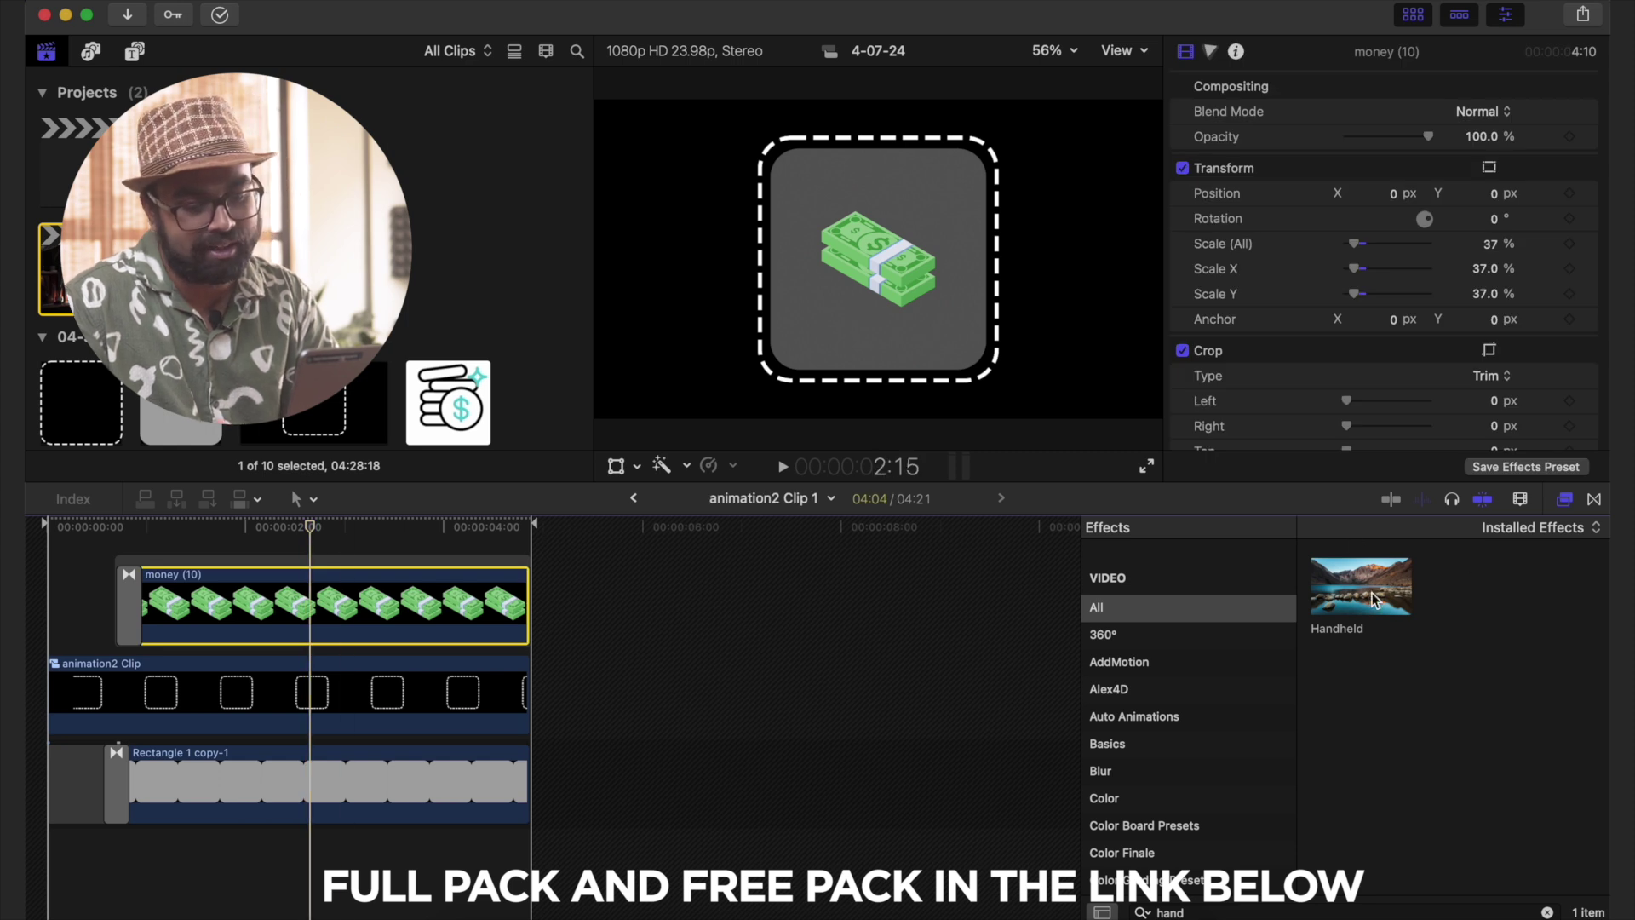
pyautogui.moveTo(1349, 599); pyautogui.dragTo(360, 609)
pyautogui.press('super+z')
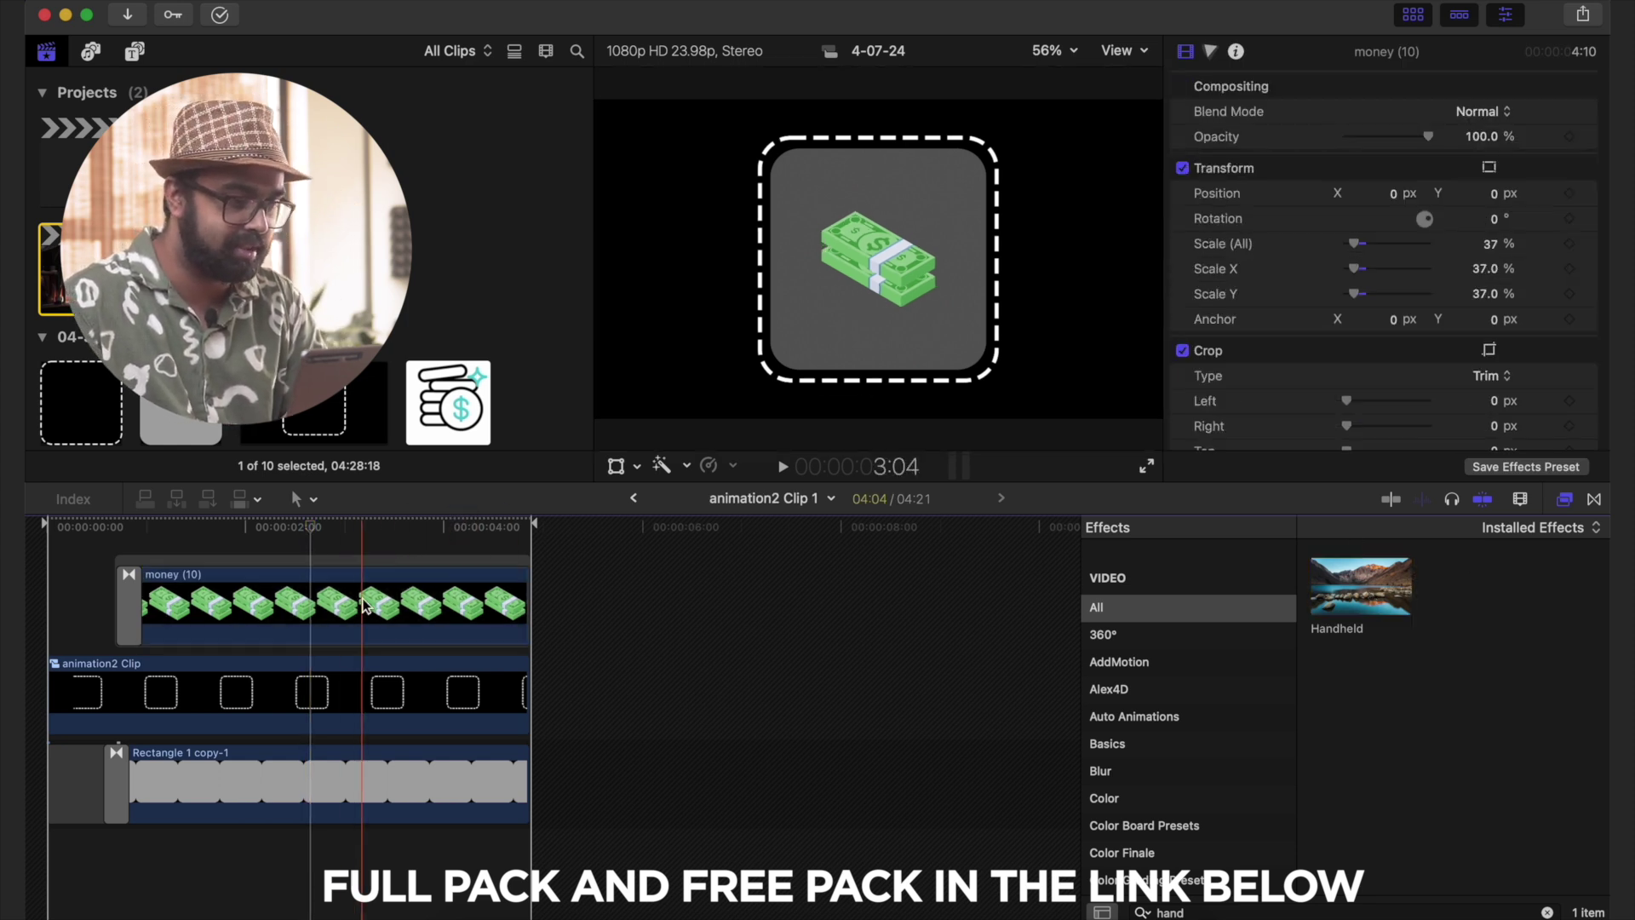
# - Turn the money (10) clip into a compound clip and apply Handheld to it with Shakiness 13.46 and Distance 12.73
pyautogui.click(363, 603)
pyautogui.hotkey('alt', 'g')
pyautogui.press('Return')
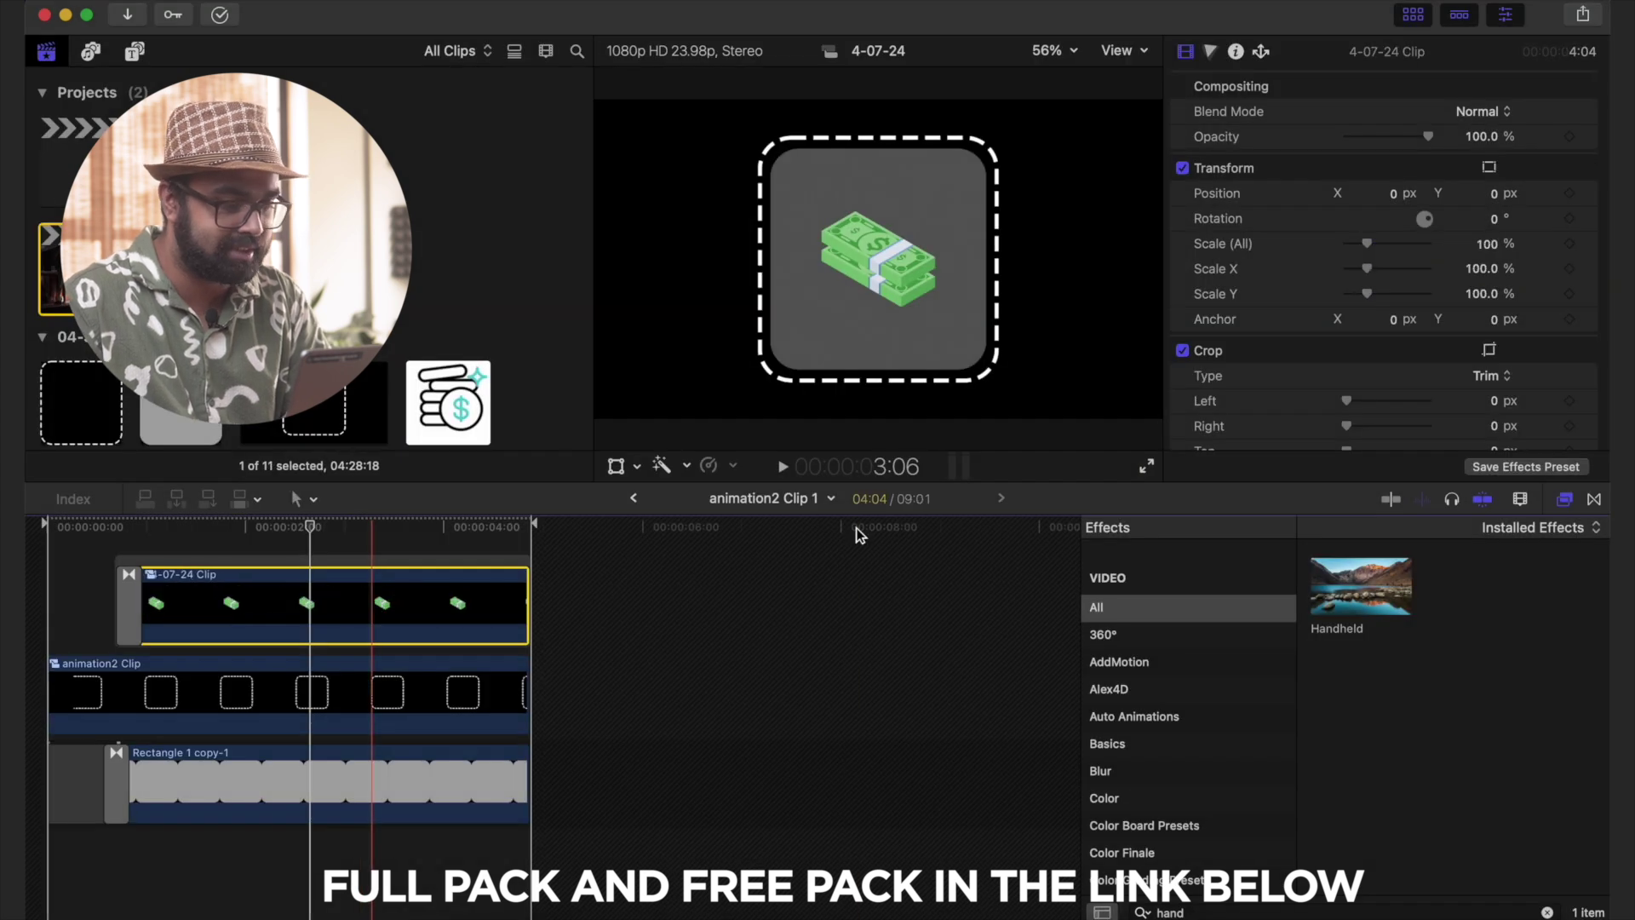
pyautogui.moveTo(1347, 587); pyautogui.dragTo(349, 614)
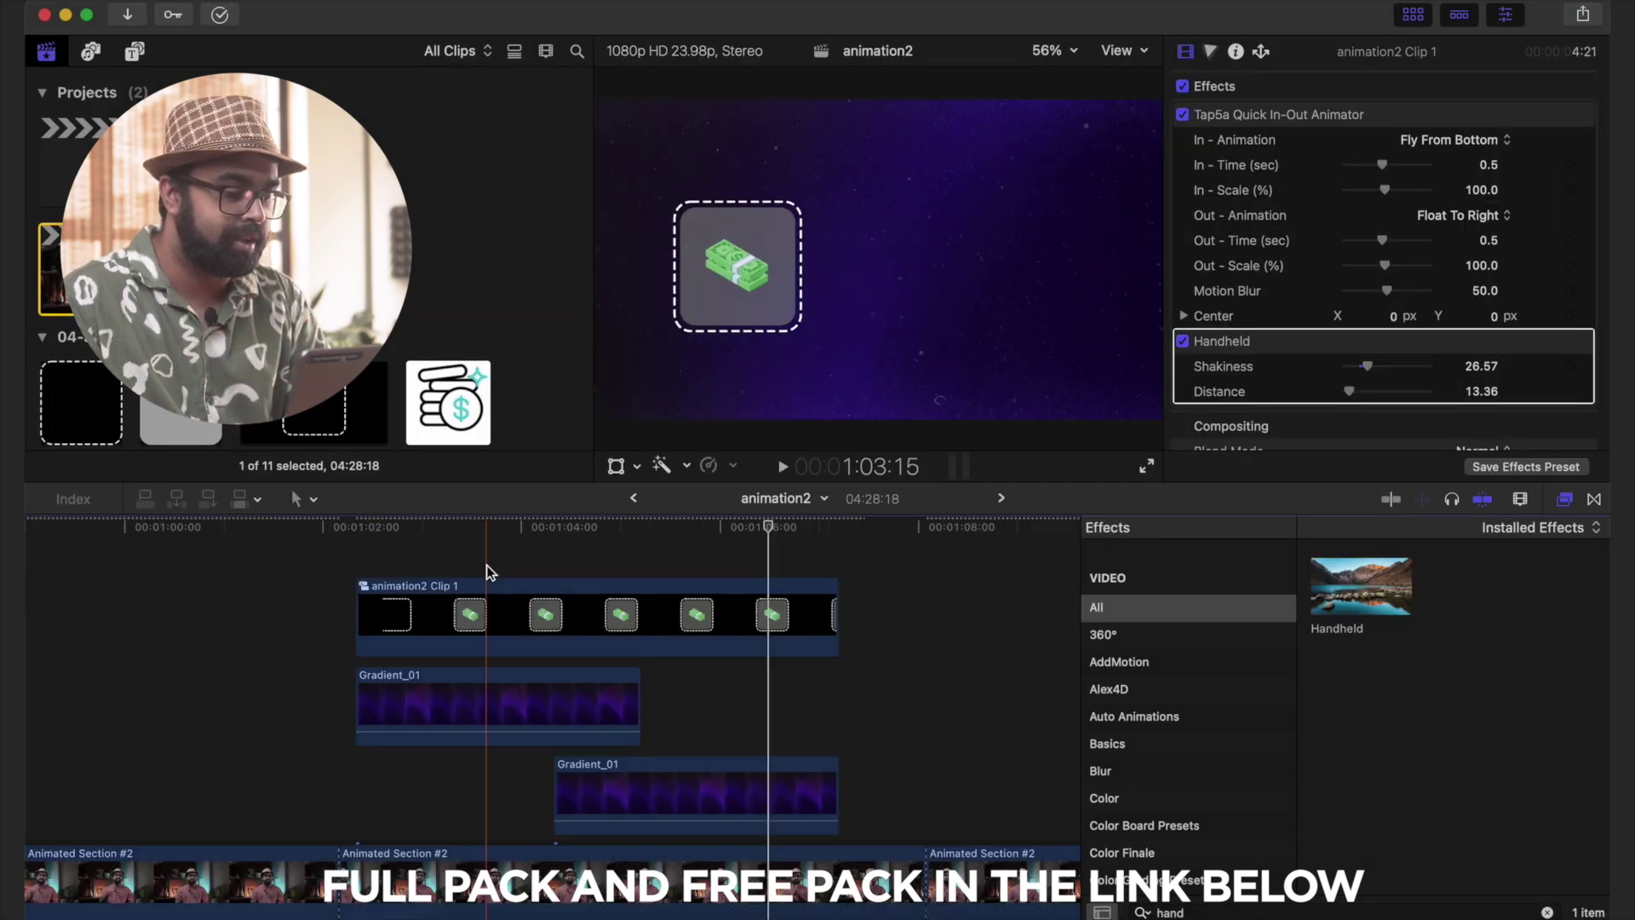
# - Review the money icon's shake inside animation2 Clip 1 and back in the animation2 project
pyautogui.doubleClick(496, 598)
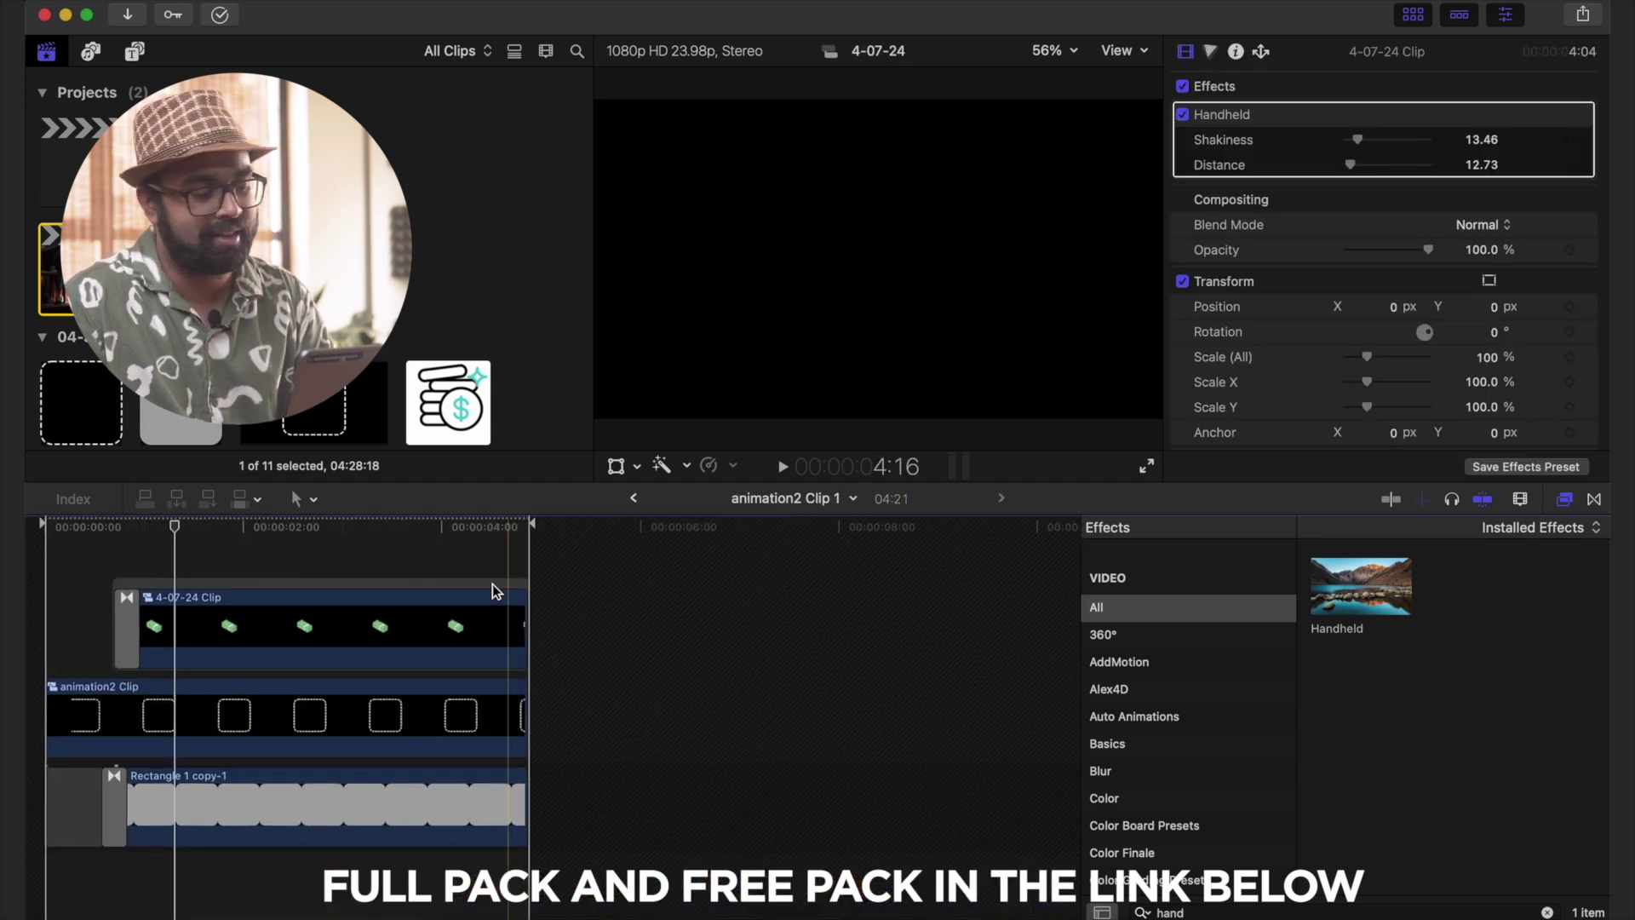
pyautogui.click(341, 582)
pyautogui.click(633, 496)
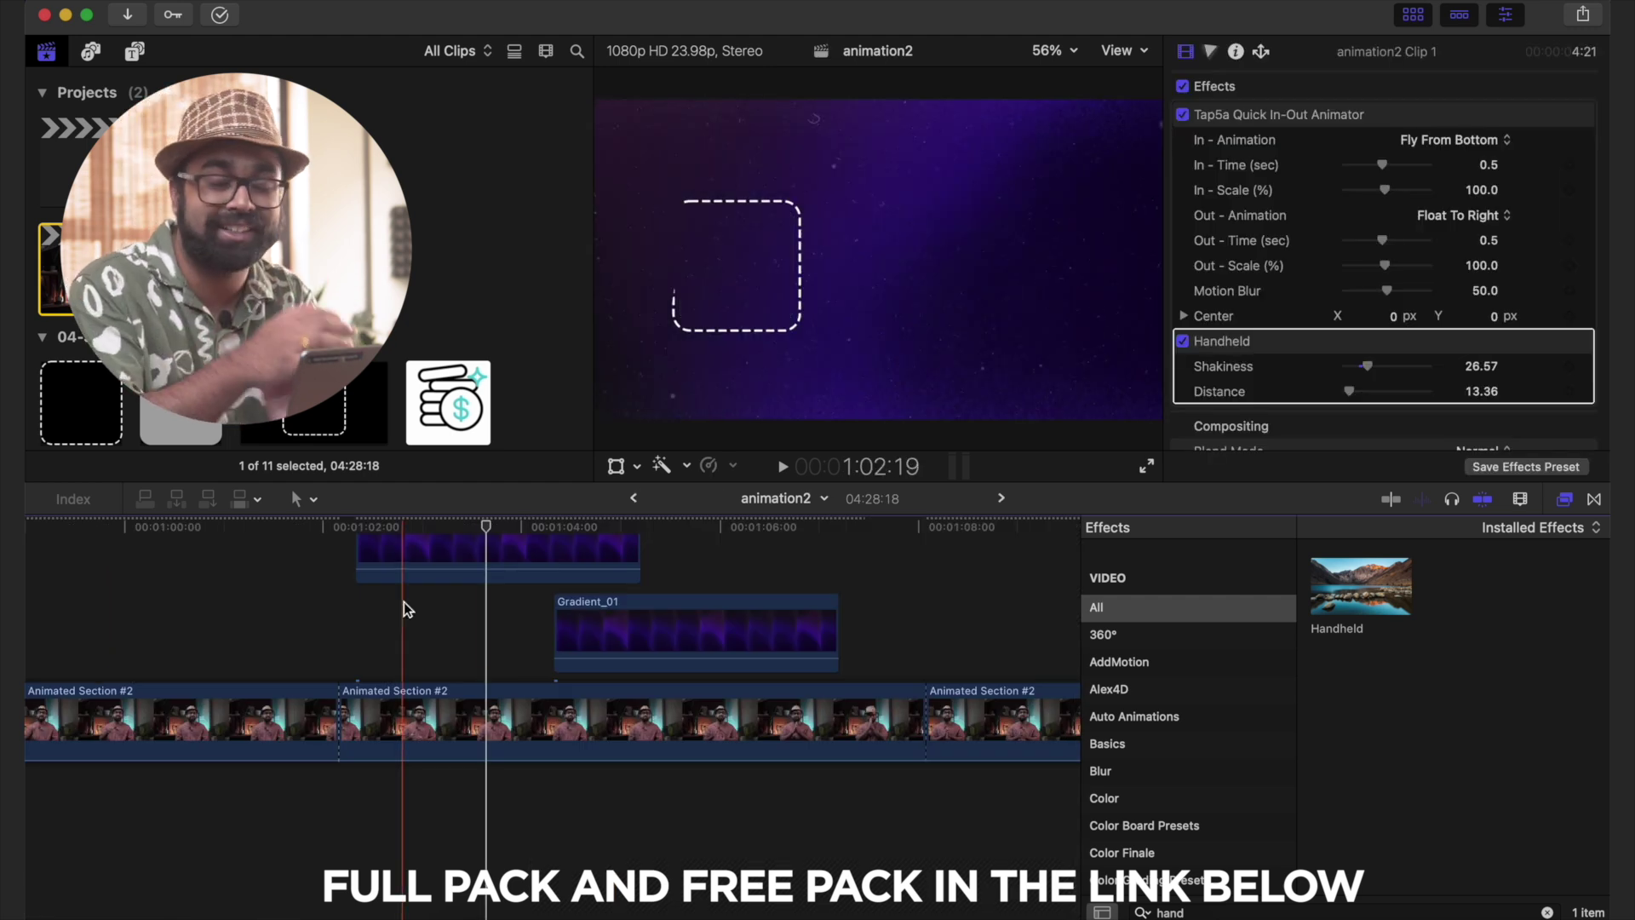
pyautogui.scroll(3, 403, 602)
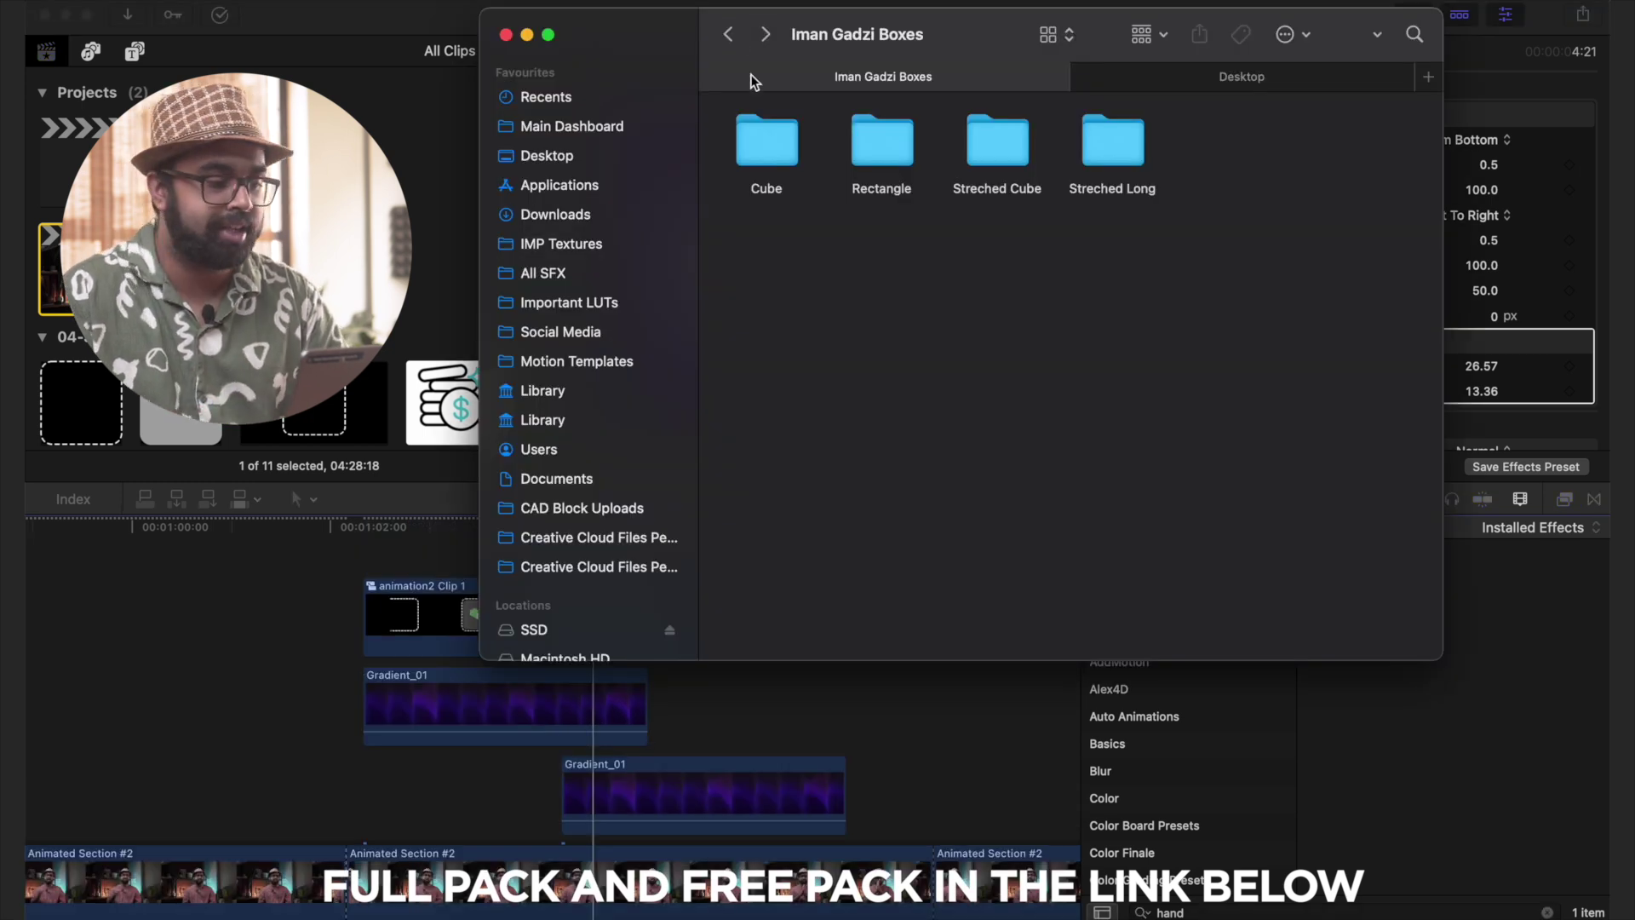
# - Switch to Finder's Iman Gadzi Boxes folder and preview the box images in its Rectangle folder
pyautogui.press('space')
pyautogui.press('space')
pyautogui.doubleClick(881, 161)
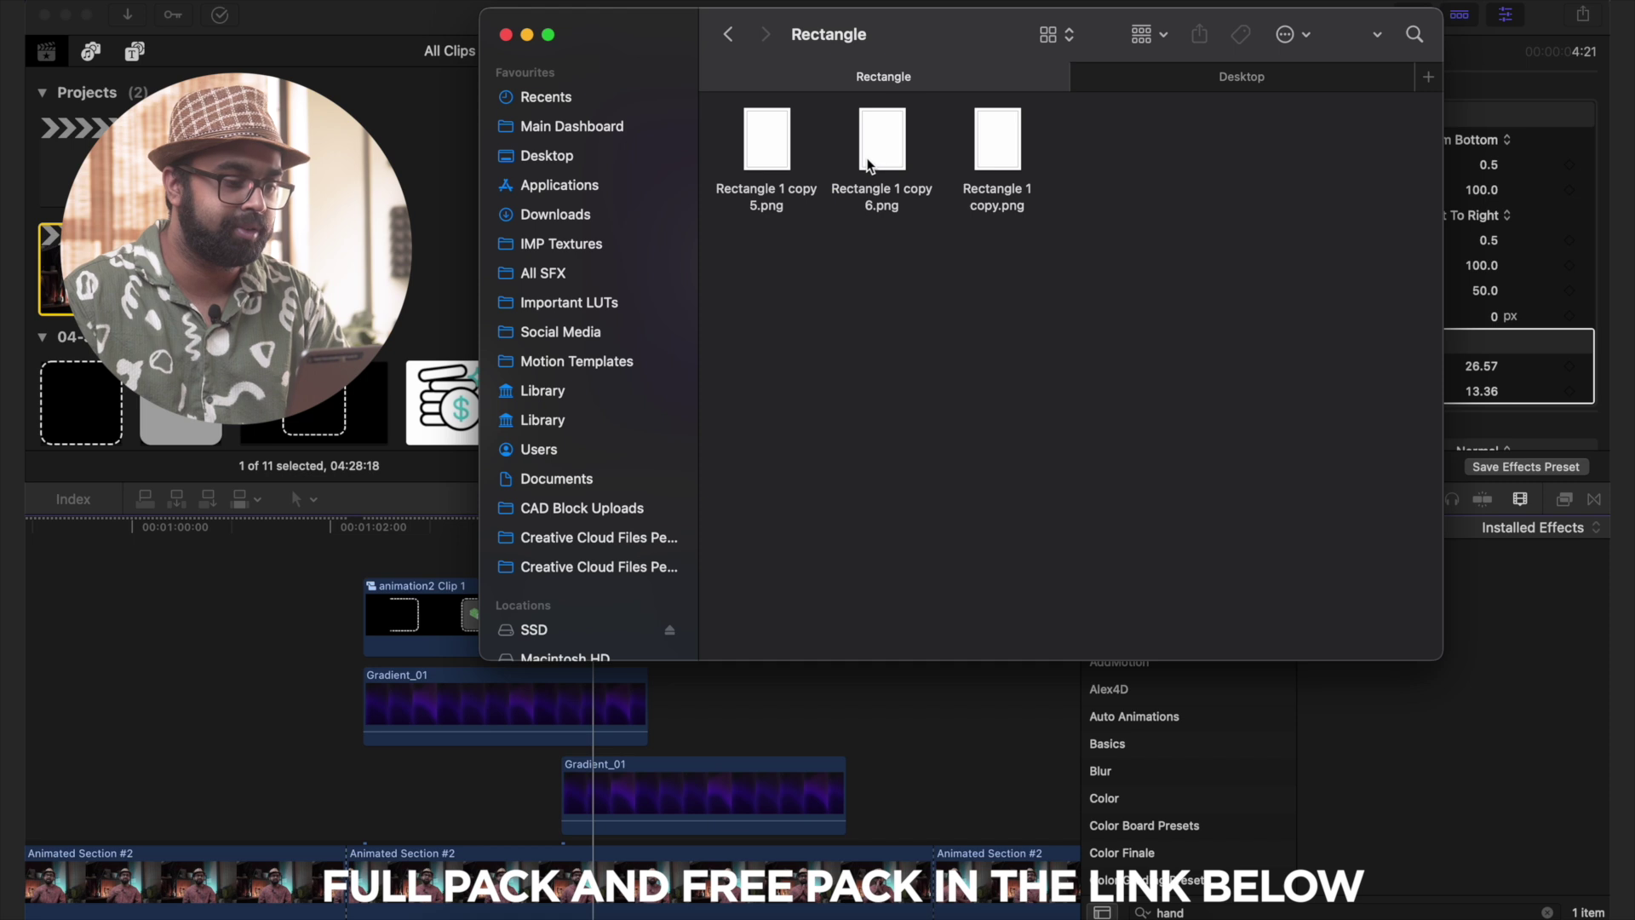
pyautogui.press('space')
pyautogui.press('Right')
pyautogui.press('Right')
pyautogui.press('space')
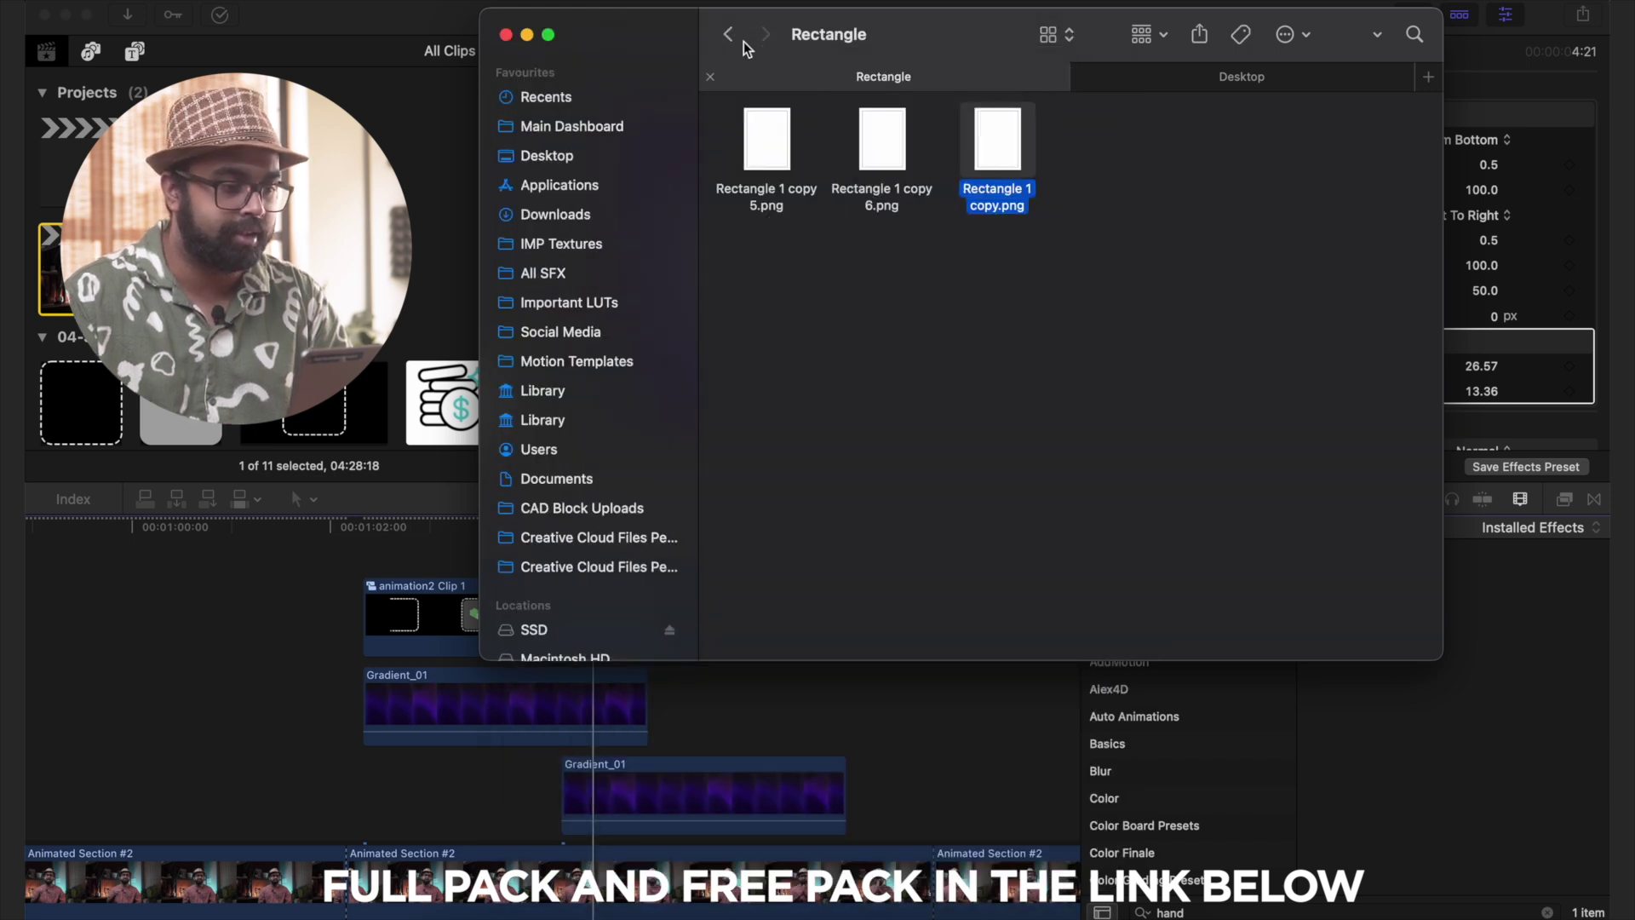
# - Preview the box images in the Streched Cube folder
pyautogui.click(729, 35)
pyautogui.doubleClick(977, 134)
pyautogui.click(882, 140)
pyautogui.press('space')
pyautogui.press('space')
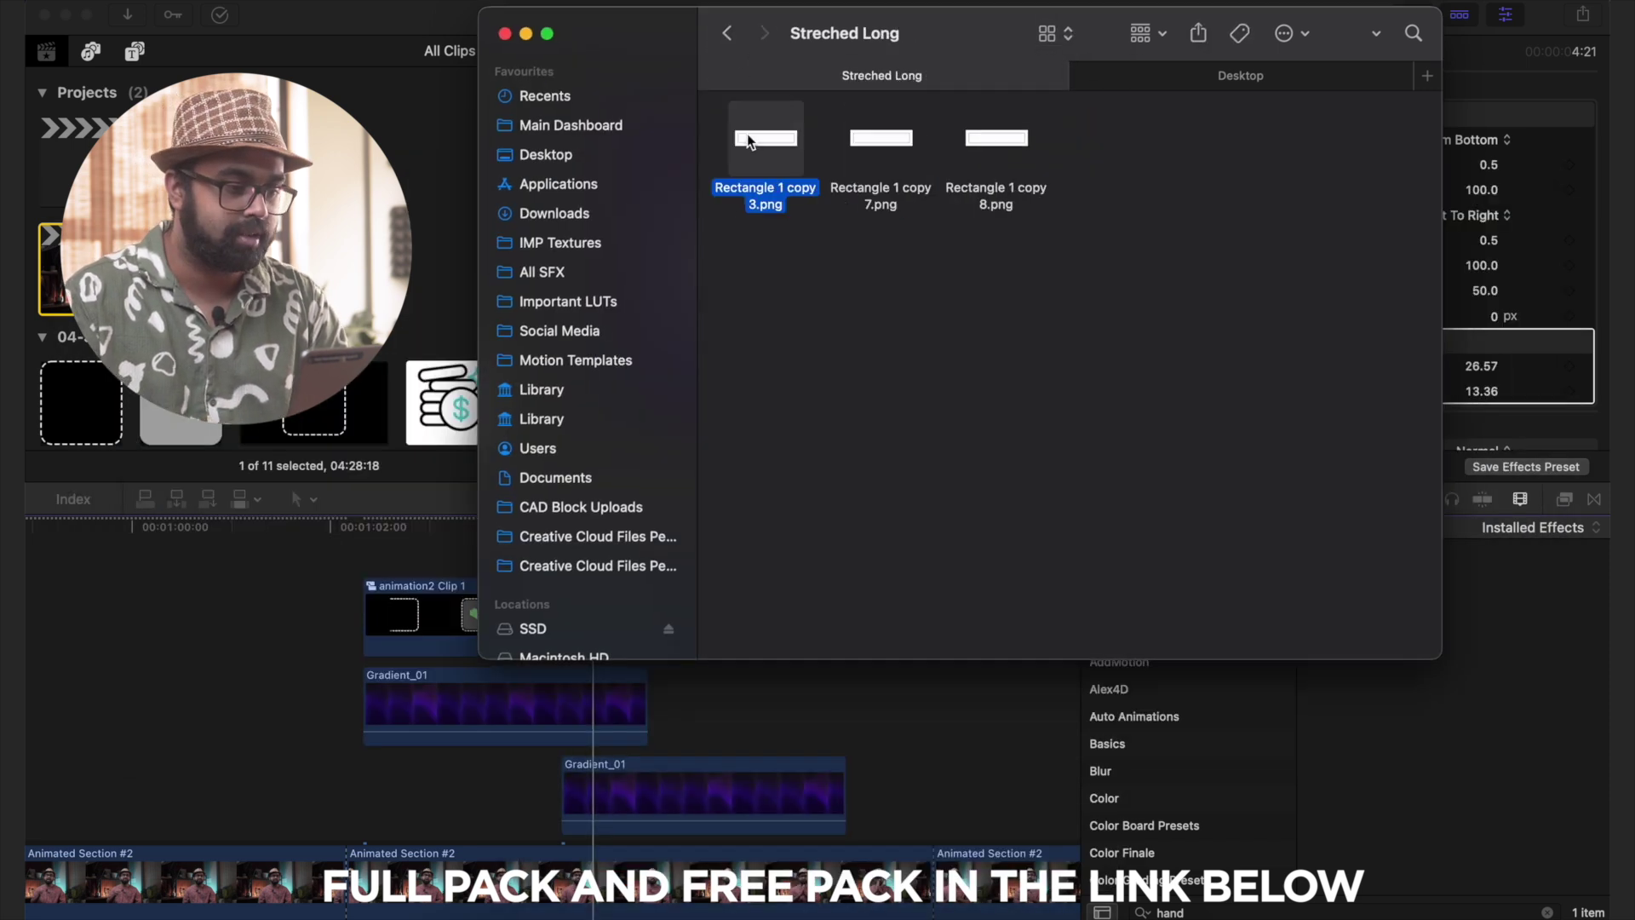
# - Preview Rectangle 1 copy 3.png in the Streched Long folder and place it above the footage in Final Cut Pro, scaled to 73%
pyautogui.press('space')
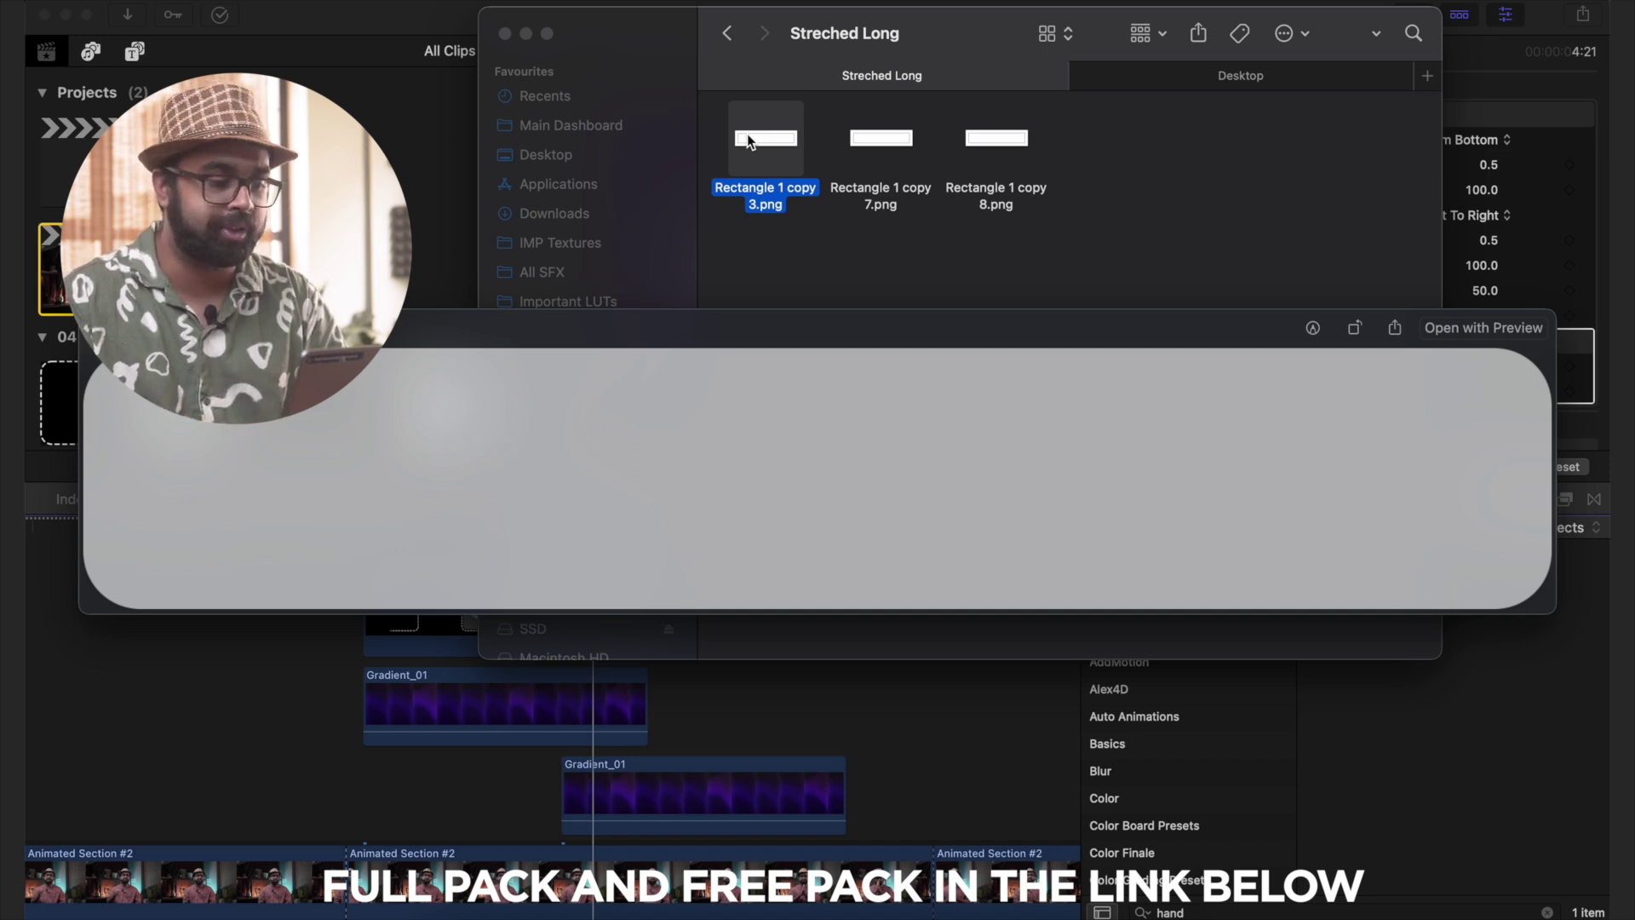
pyautogui.press('space')
pyautogui.press('super+Tab')
pyautogui.hscroll(5, 665, 778)
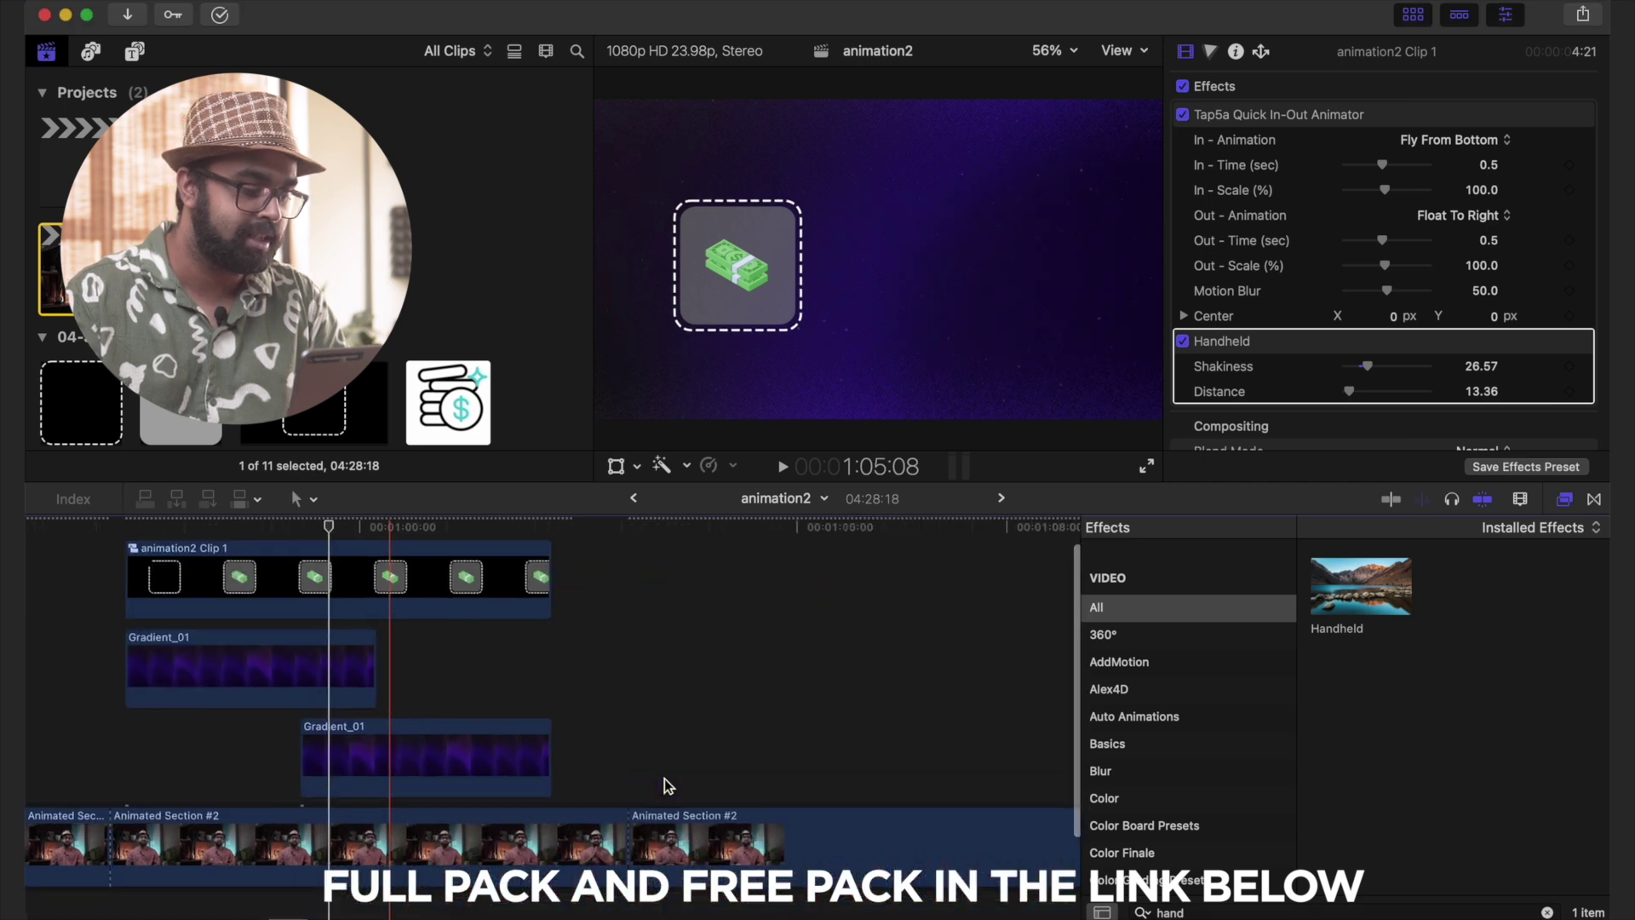
pyautogui.press('super+minus')
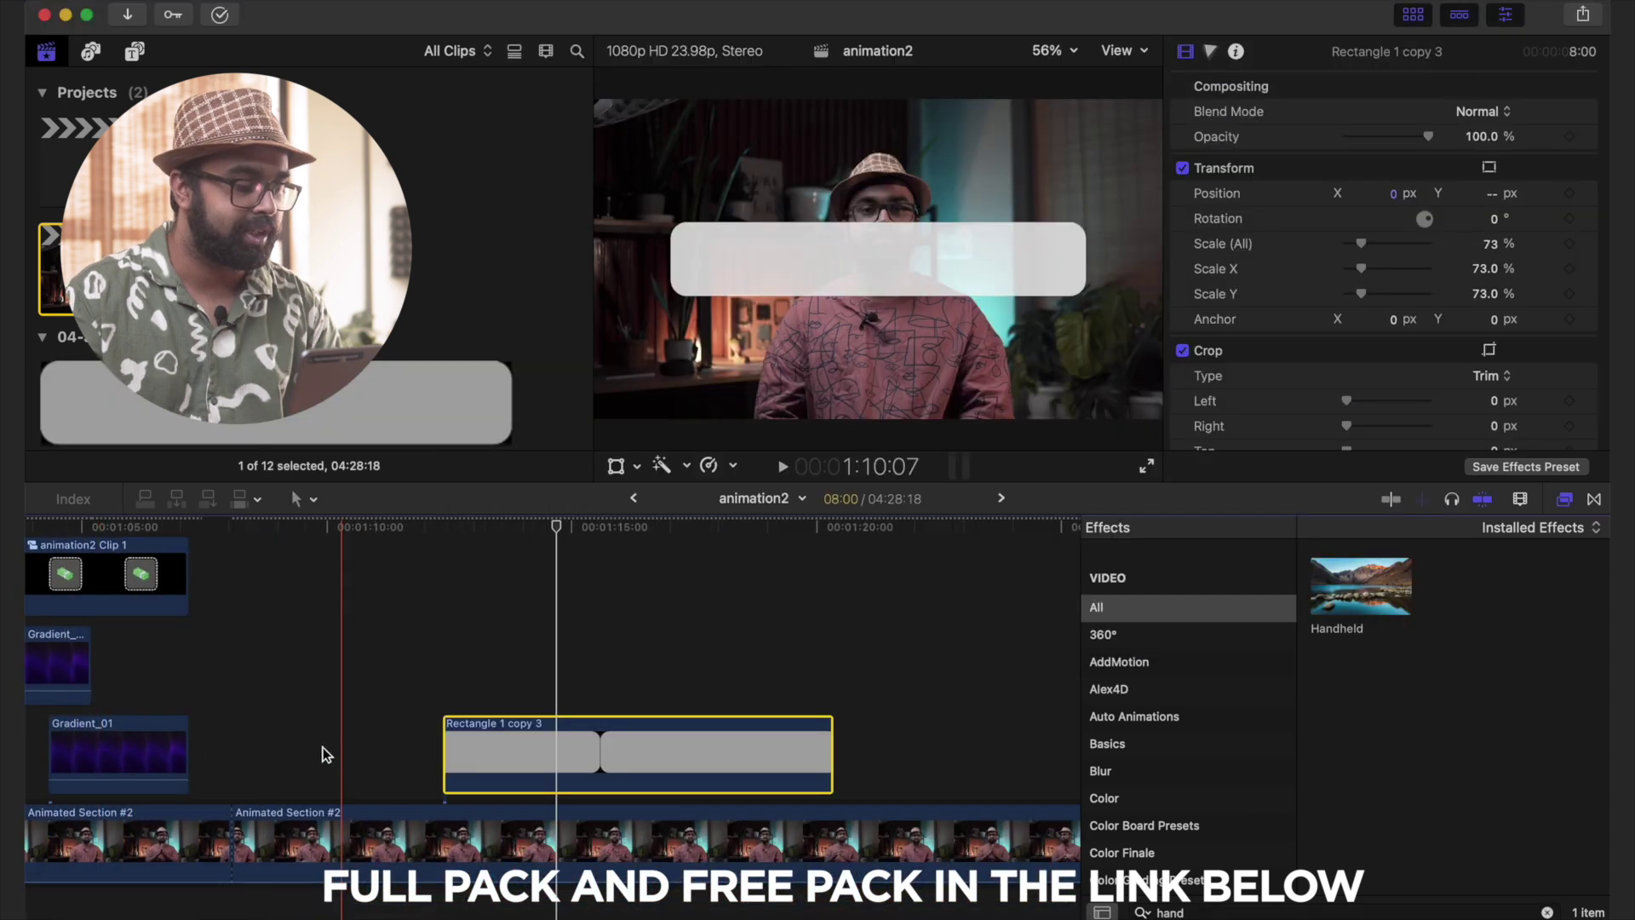
# - Copy both Gradient_01 clips beneath Rectangle 1 copy 3 and lower that rectangle's opacity
pyautogui.keyDown('alt'); pyautogui.moveTo(133, 756); pyautogui.dragTo(646, 767); pyautogui.keyUp('alt')
pyautogui.click(507, 612)
pyautogui.click(545, 584)
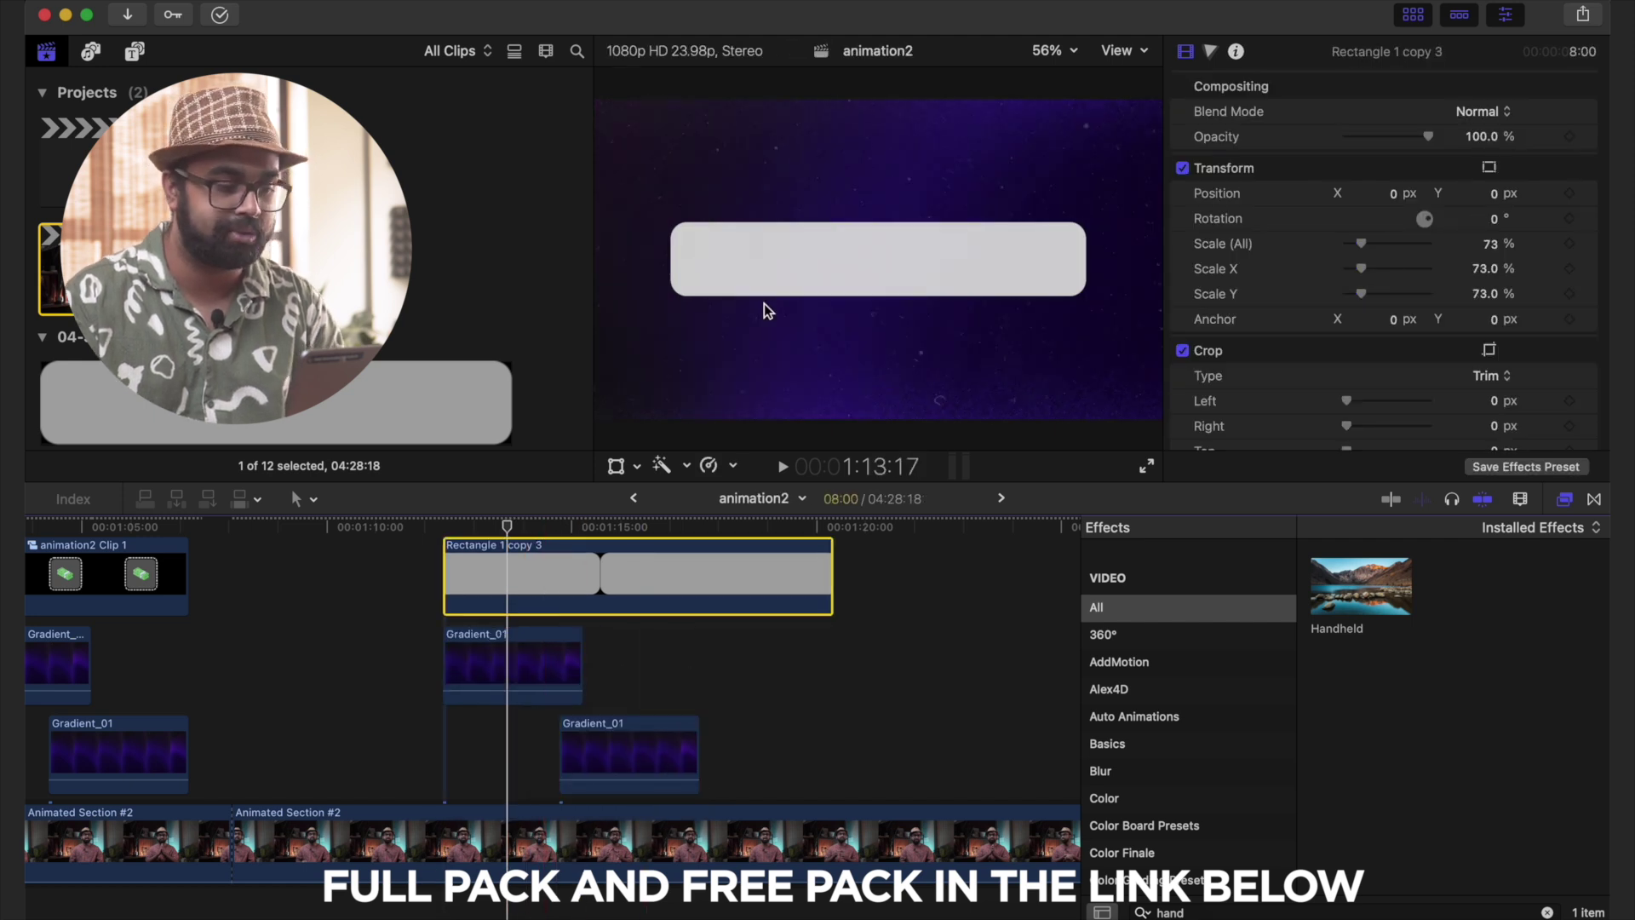
pyautogui.moveTo(1400, 141); pyautogui.dragTo(1358, 144)
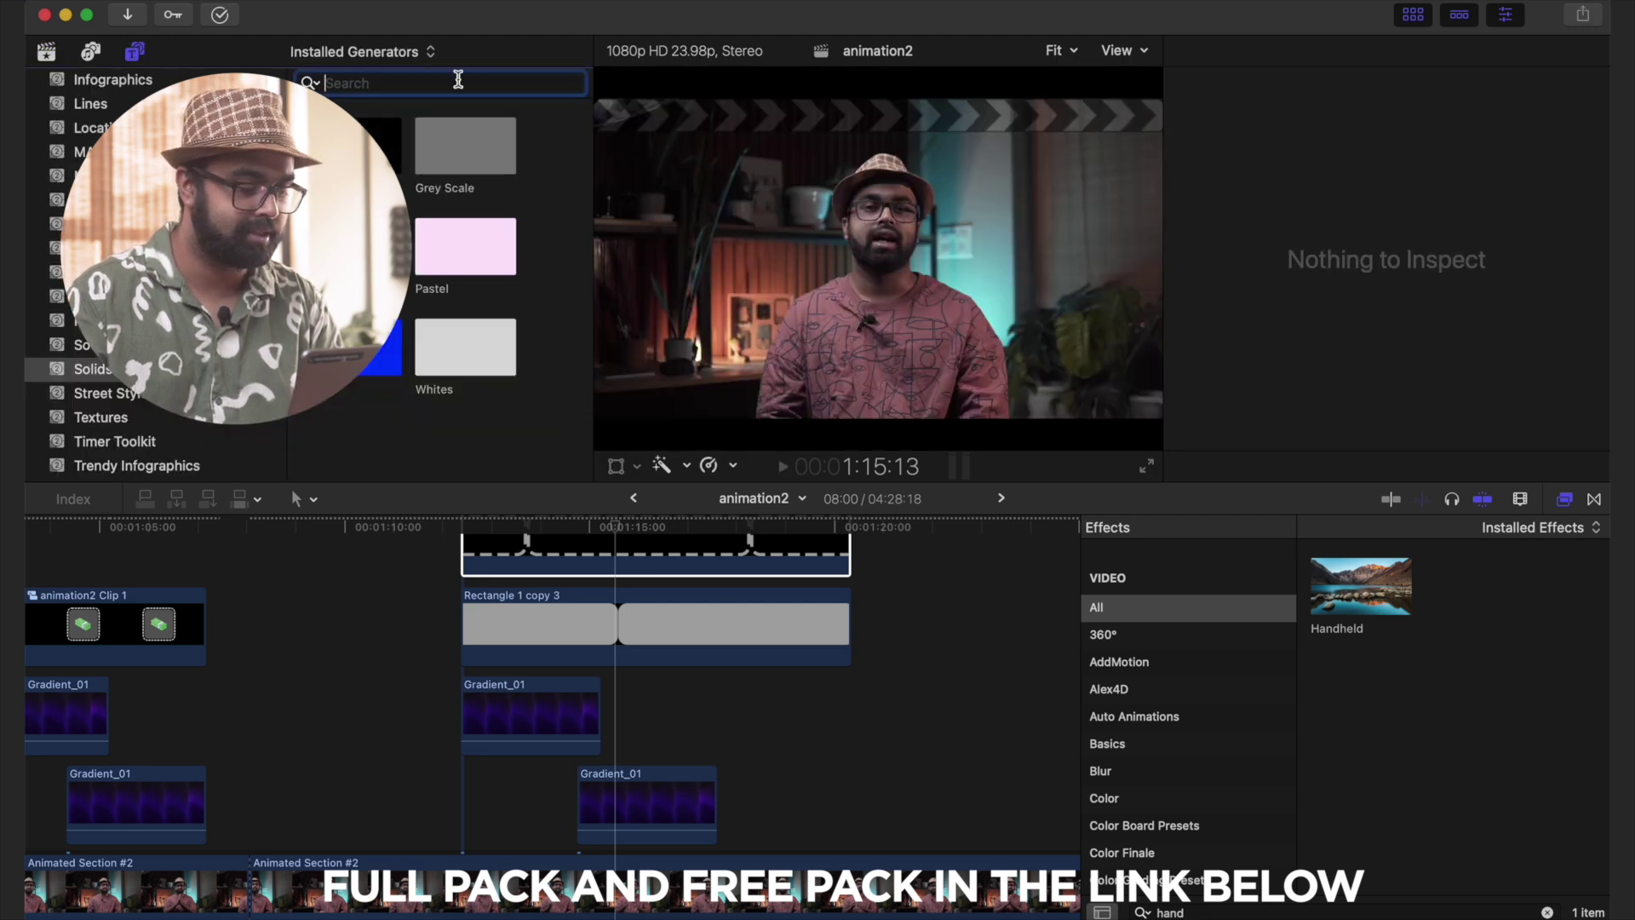
# - Find the Typewriter title and place it between Rectangle 1 copy 3 and Rectangle 1 copy 8, matching their length
pyautogui.write('type')
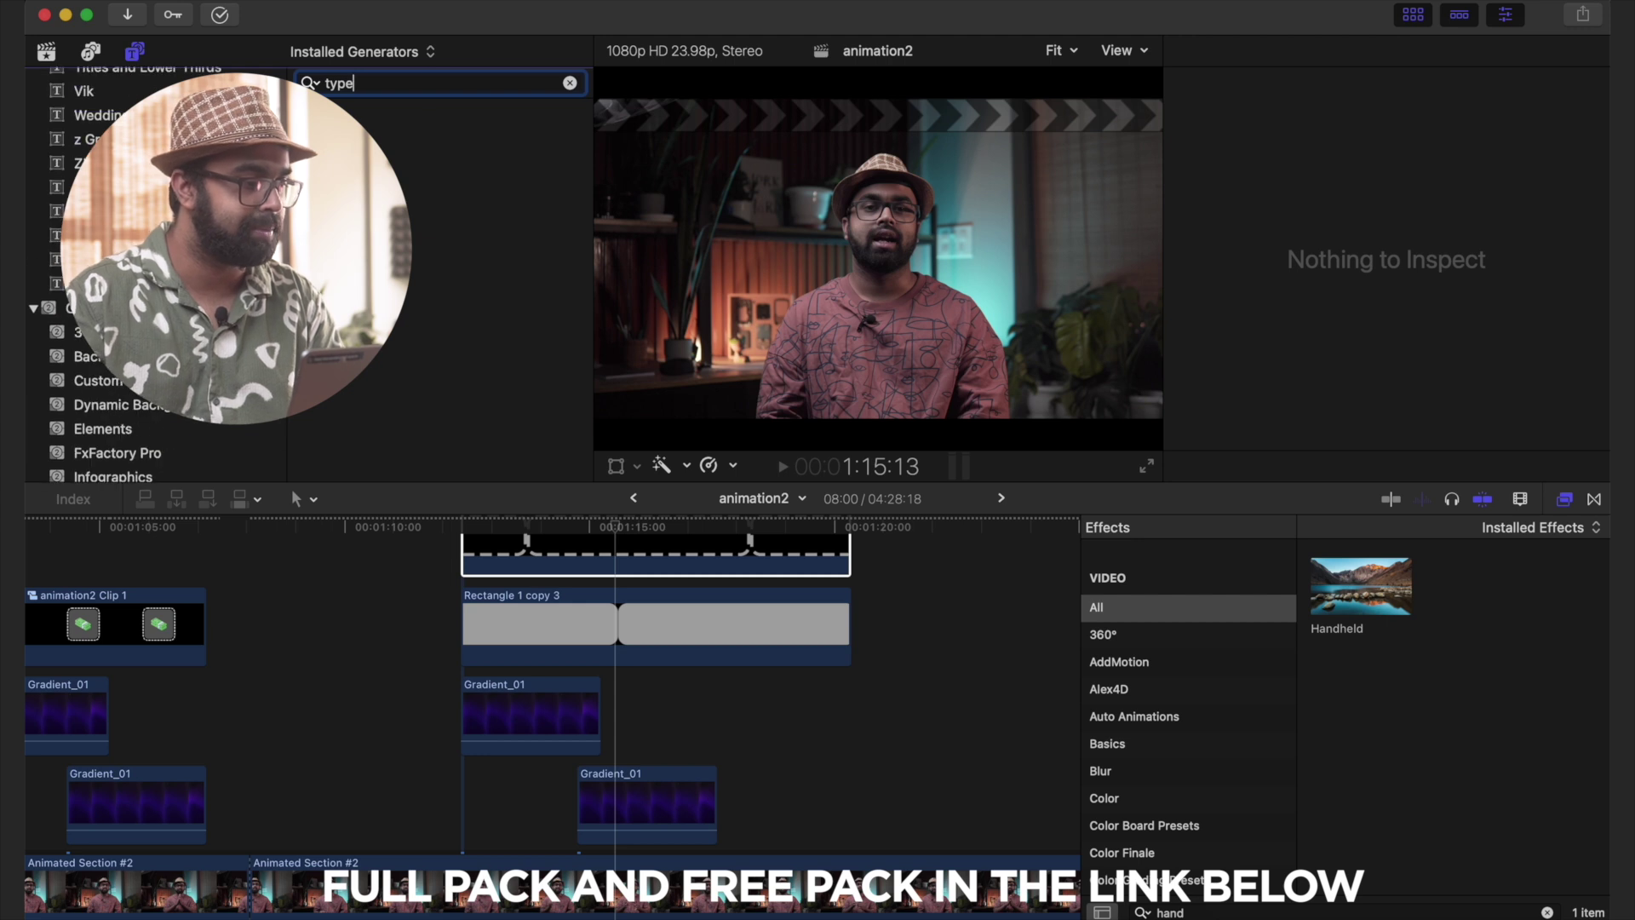
pyautogui.scroll(20, 156, 274)
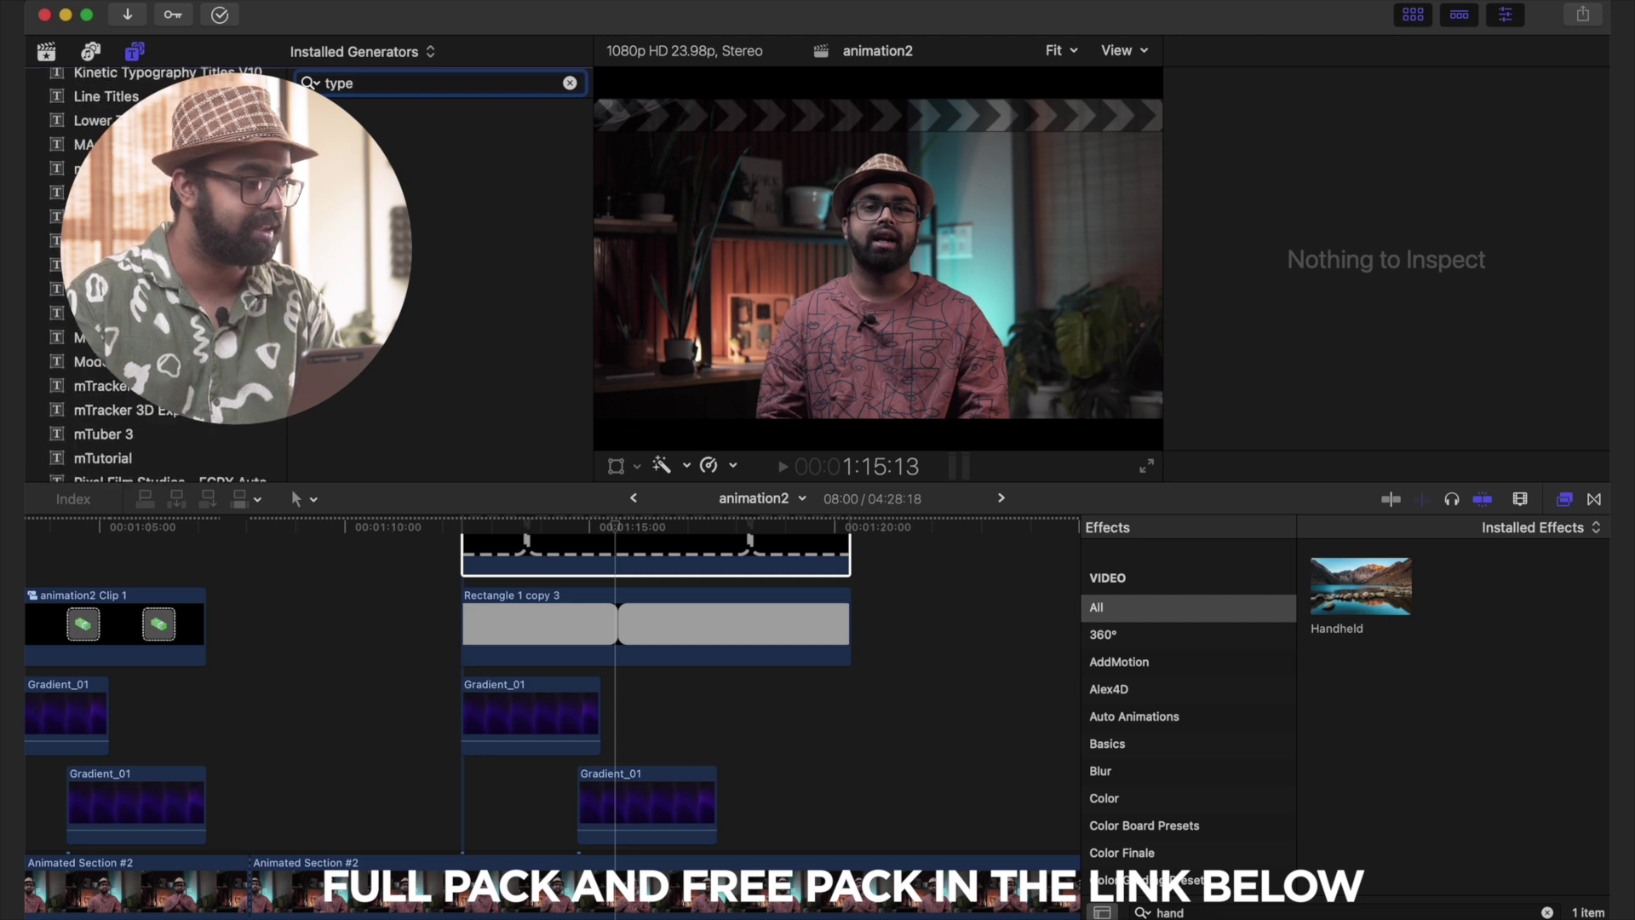
pyautogui.click(82, 79)
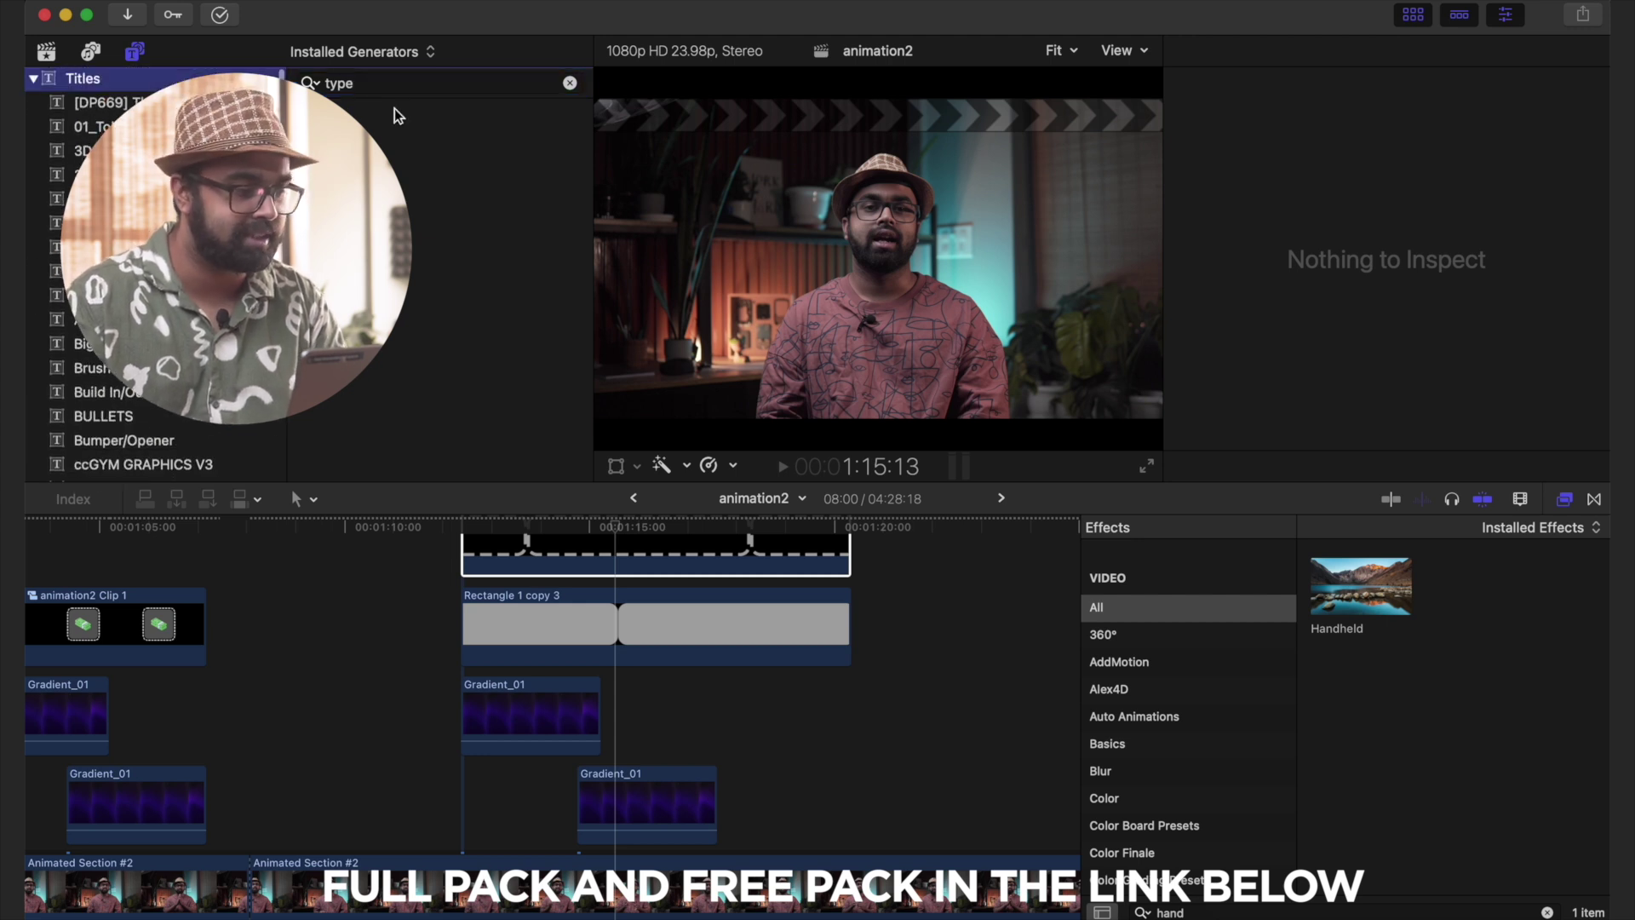
pyautogui.click(428, 73)
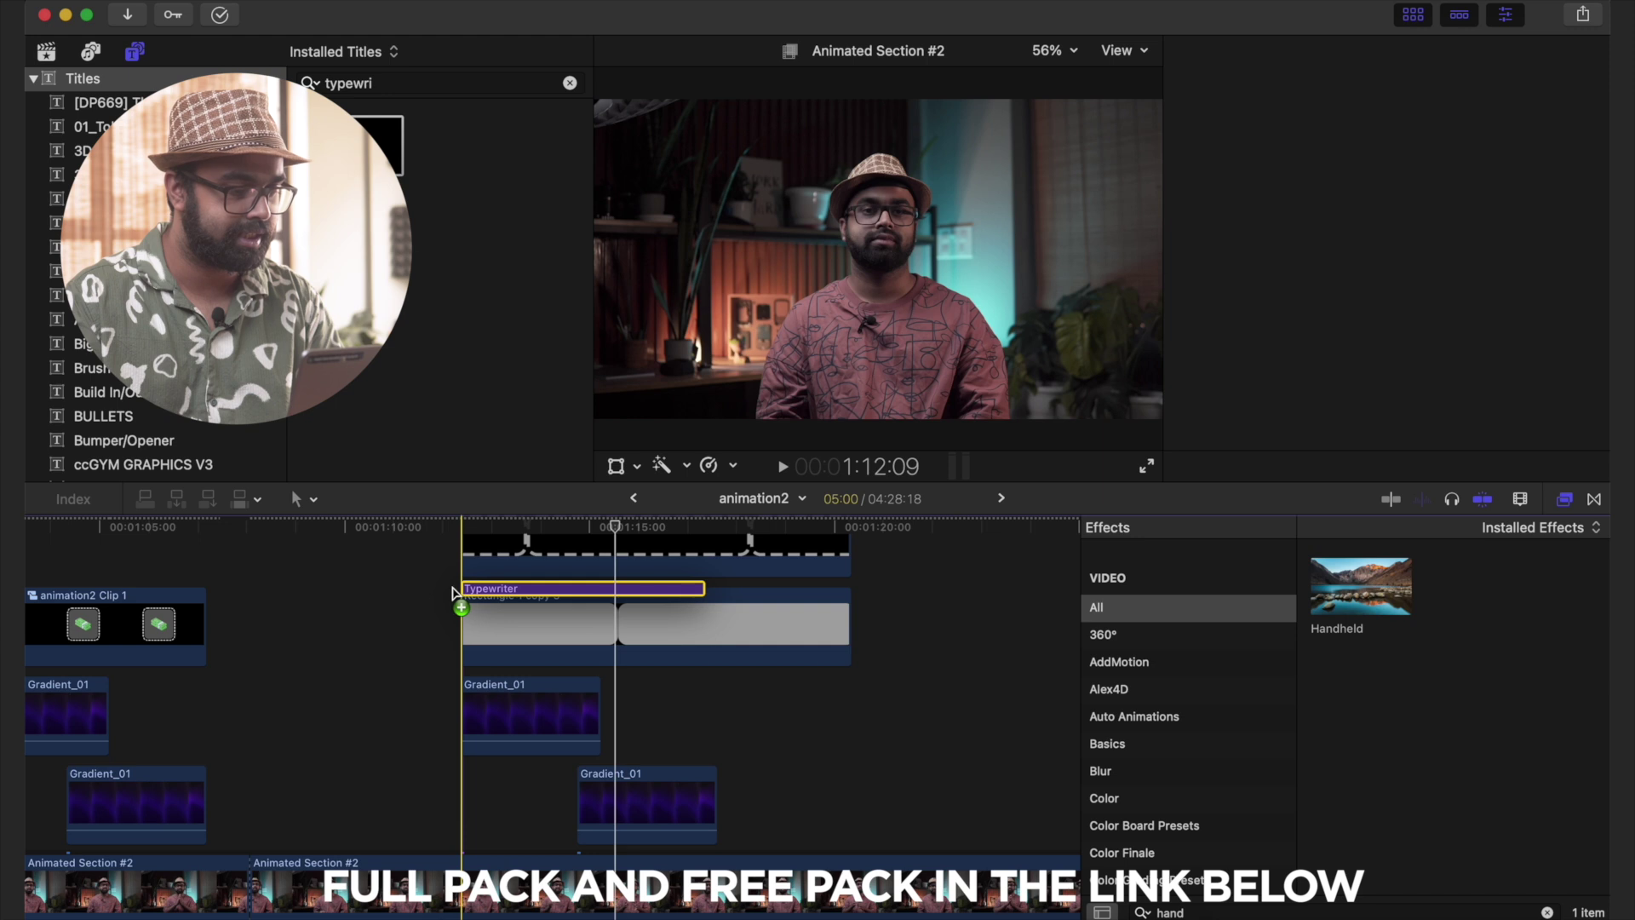
pyautogui.moveTo(456, 595); pyautogui.dragTo(464, 584)
pyautogui.scroll(2, 511, 581)
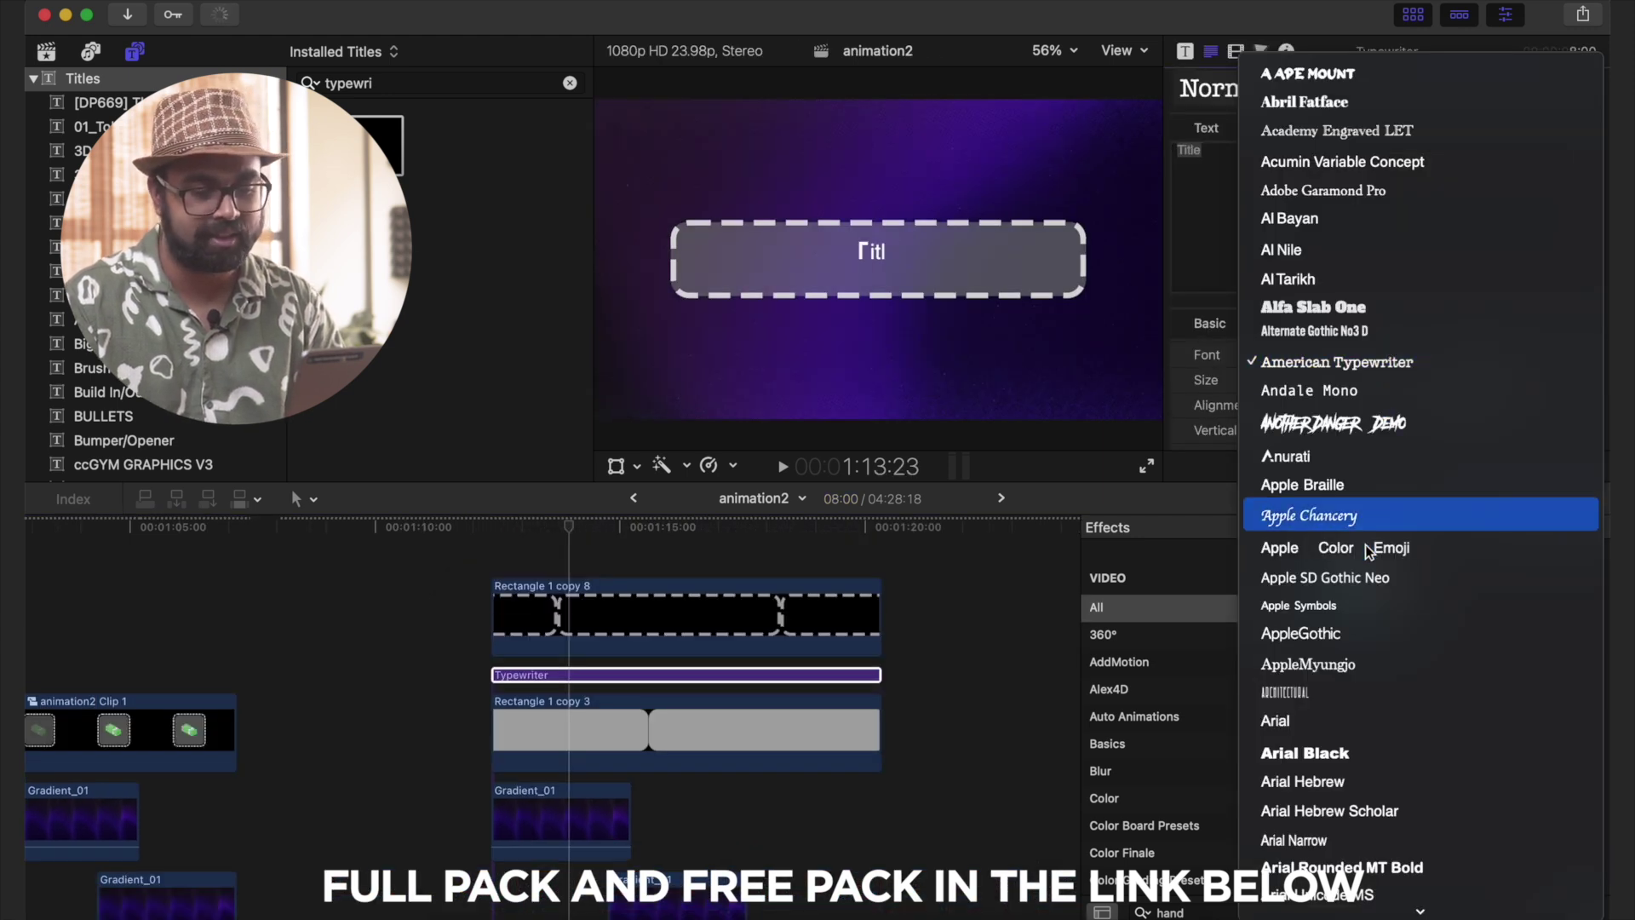
# - Set the Typewriter title's font to Arial Black, replace its text with "Subscribe" and centre it in the dashed box
pyautogui.click(1351, 752)
pyautogui.click(1186, 284)
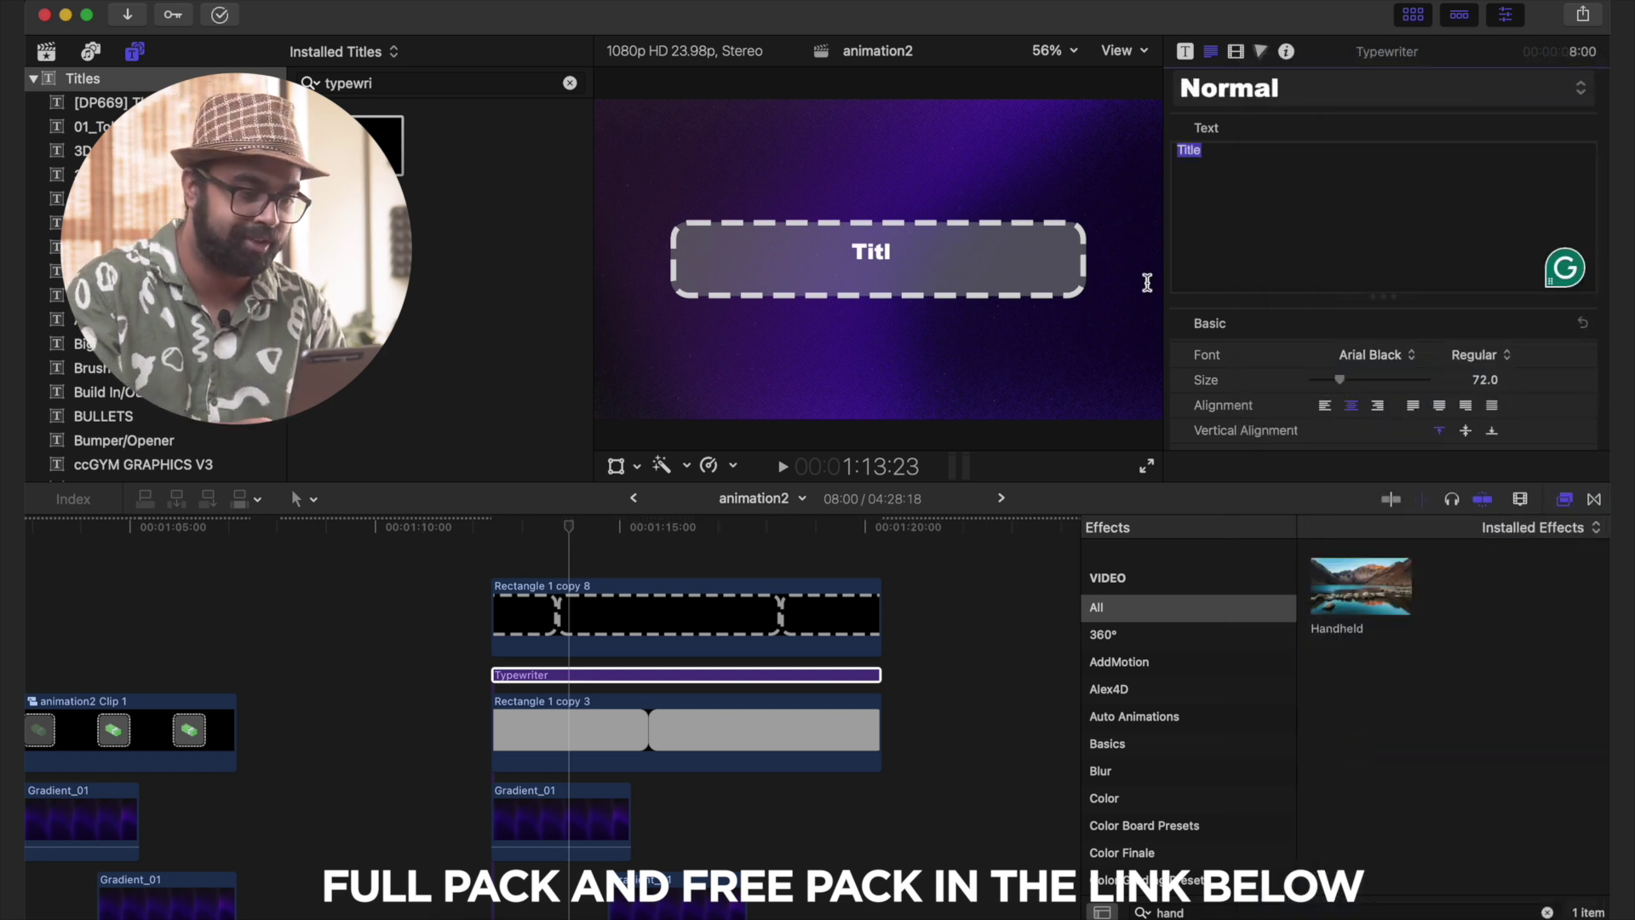
pyautogui.write('text')
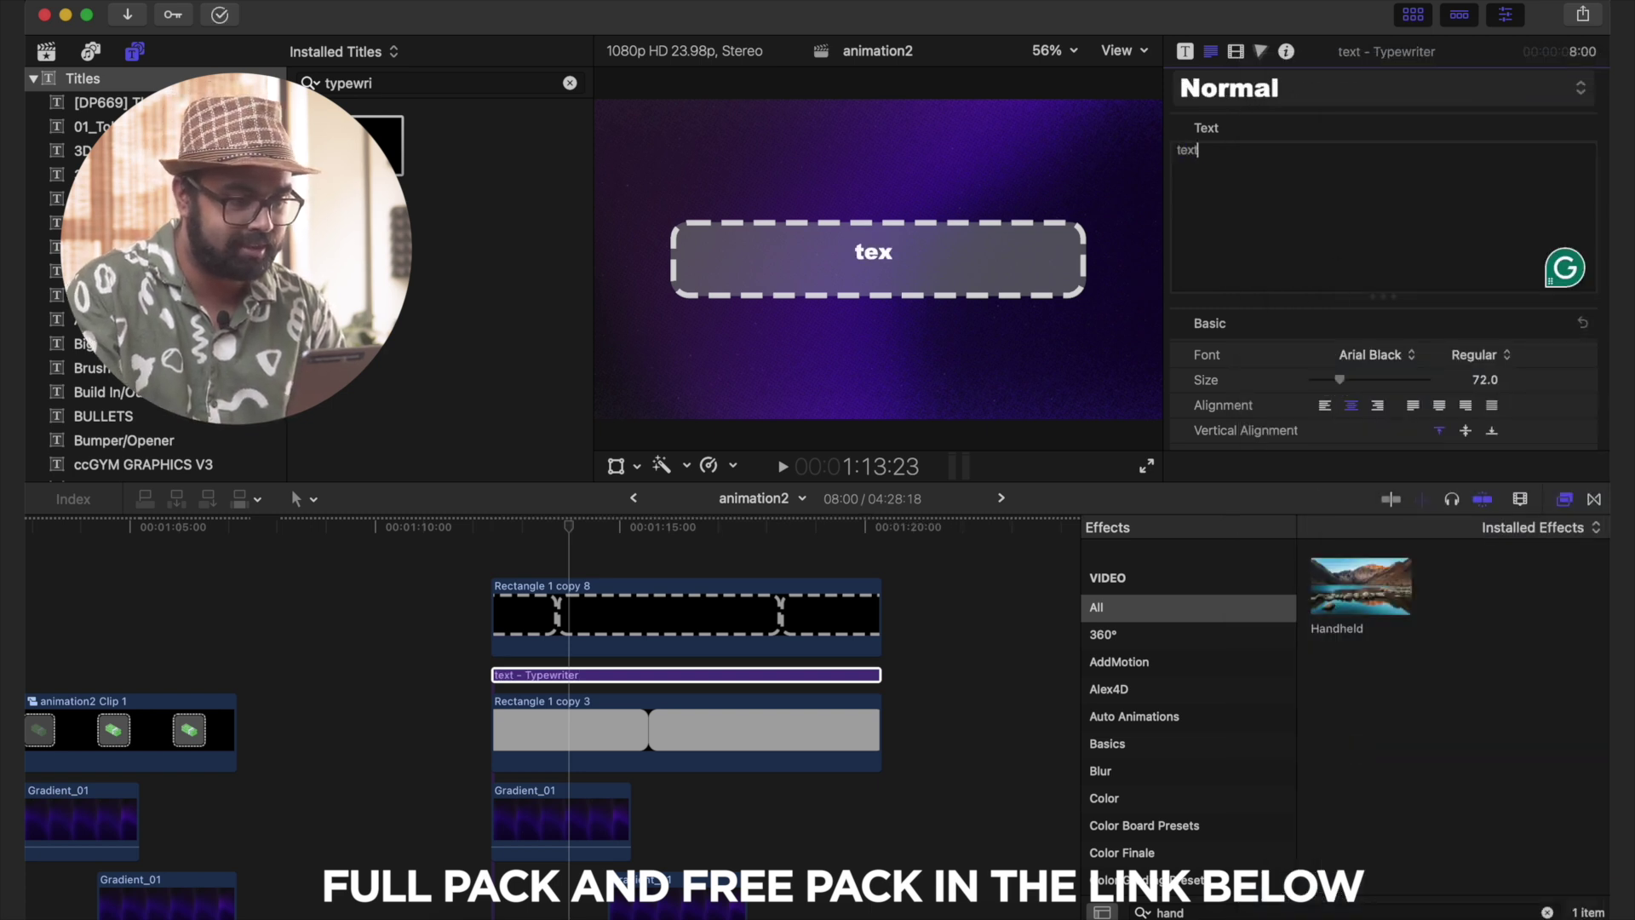
pyautogui.press('BackSpace')
pyautogui.press('BackSpace')
pyautogui.press('BackSpace')
pyautogui.press('BackSpace')
pyautogui.write('Subs rib')
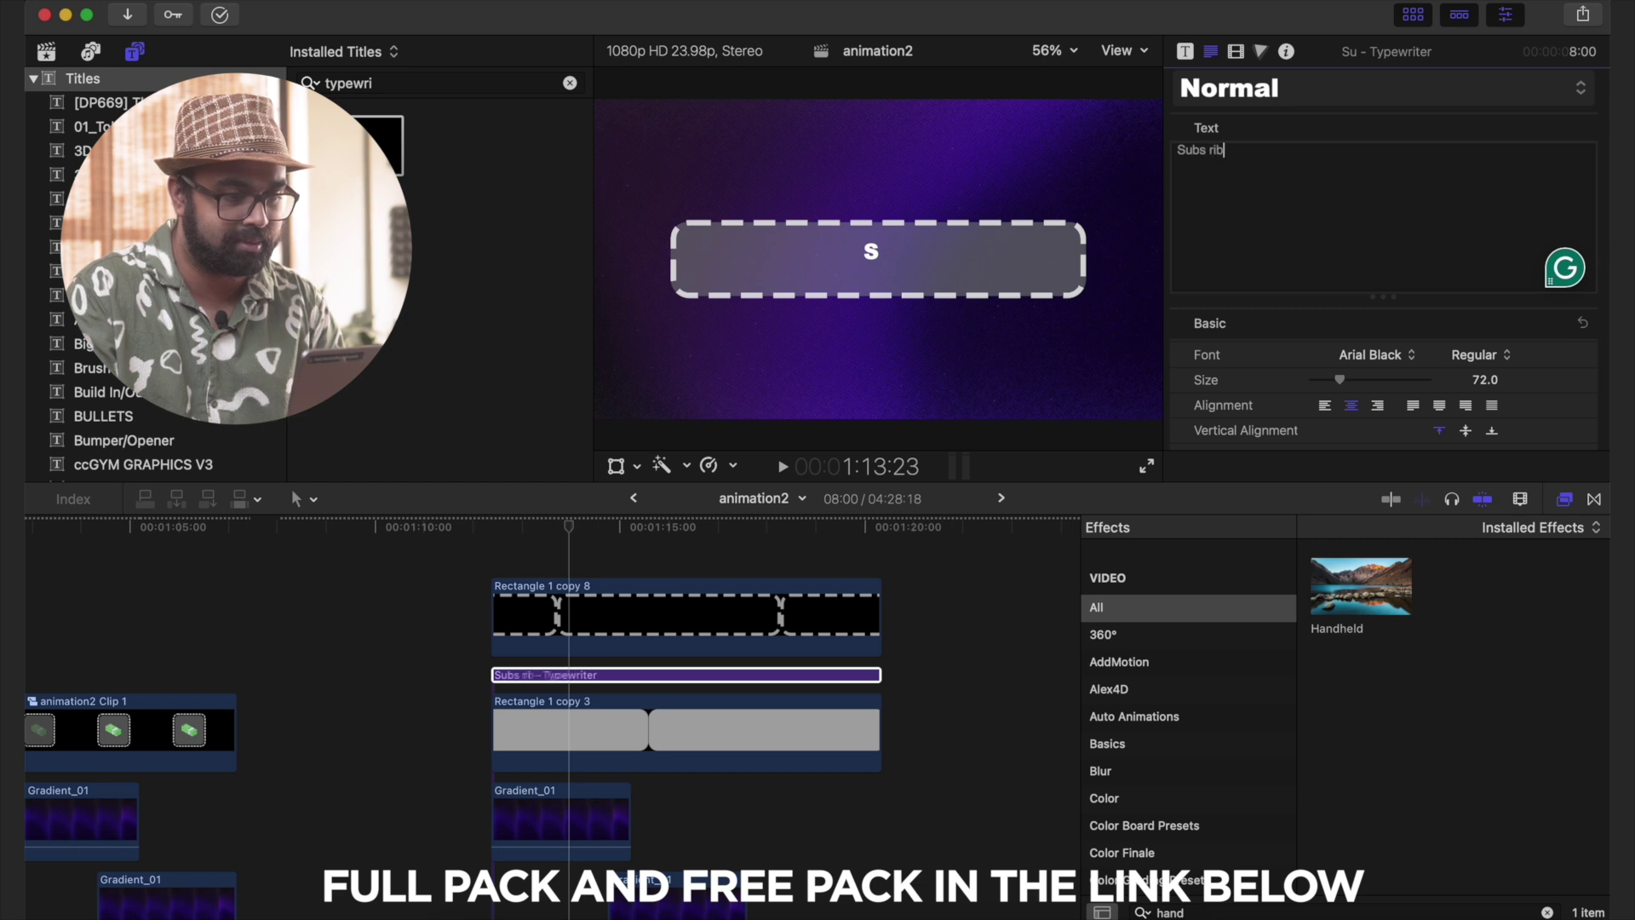
pyautogui.write('e')
pyautogui.press('BackSpace')
pyautogui.write('c')
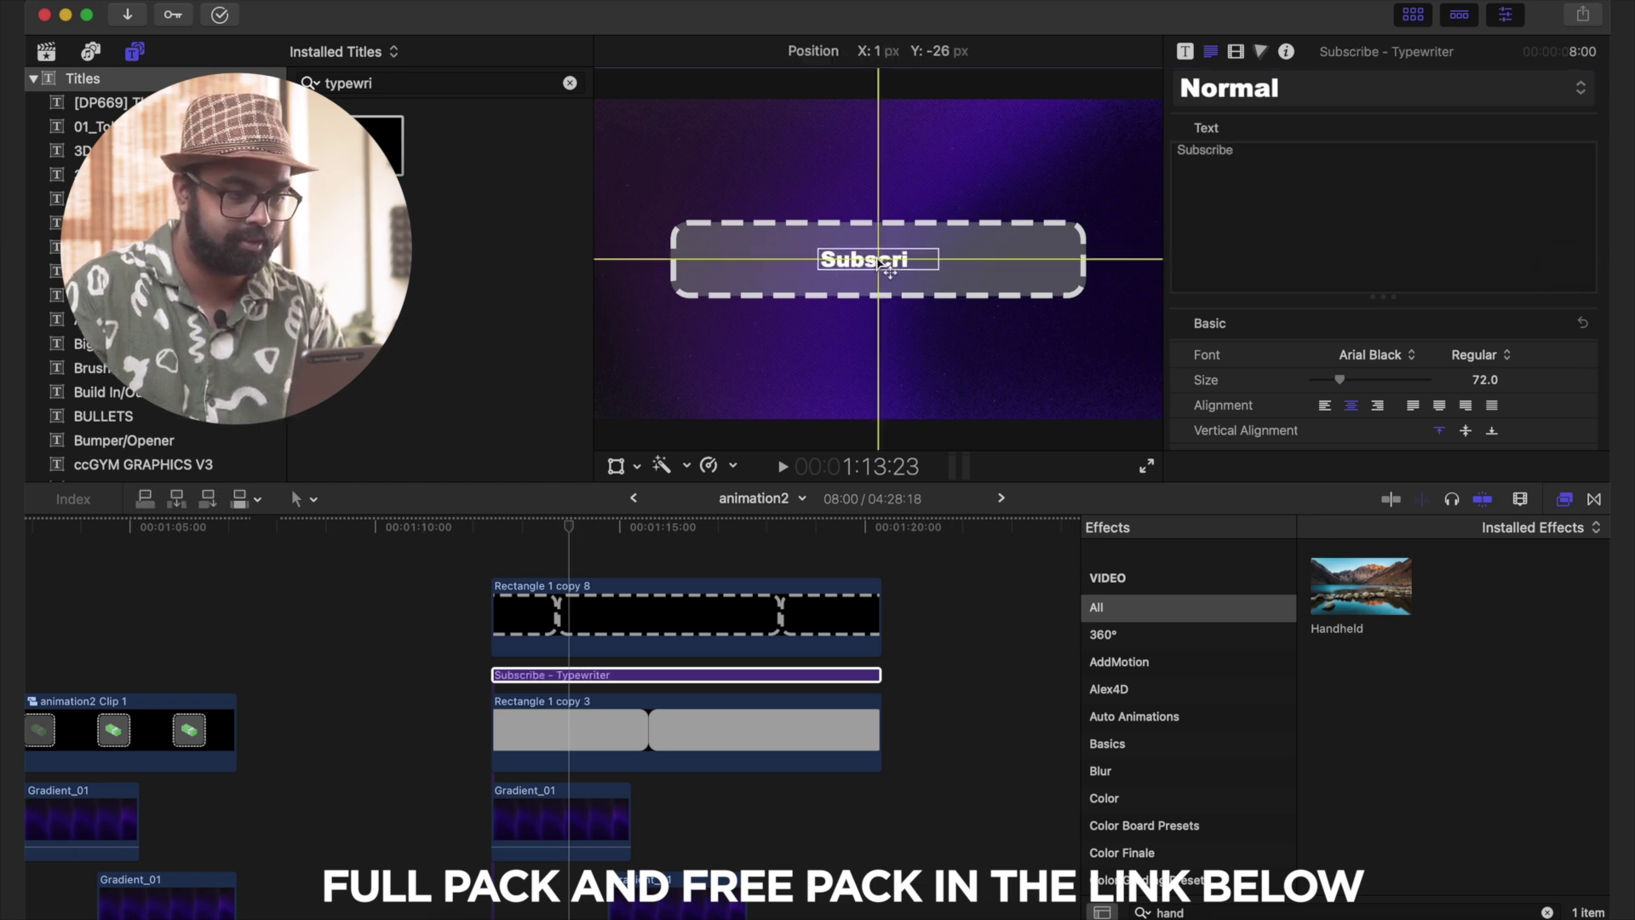
# - Play back the Subscribe typewriter animation from the start of the long box and check the title's parameters
pyautogui.click(521, 558)
pyautogui.press('space')
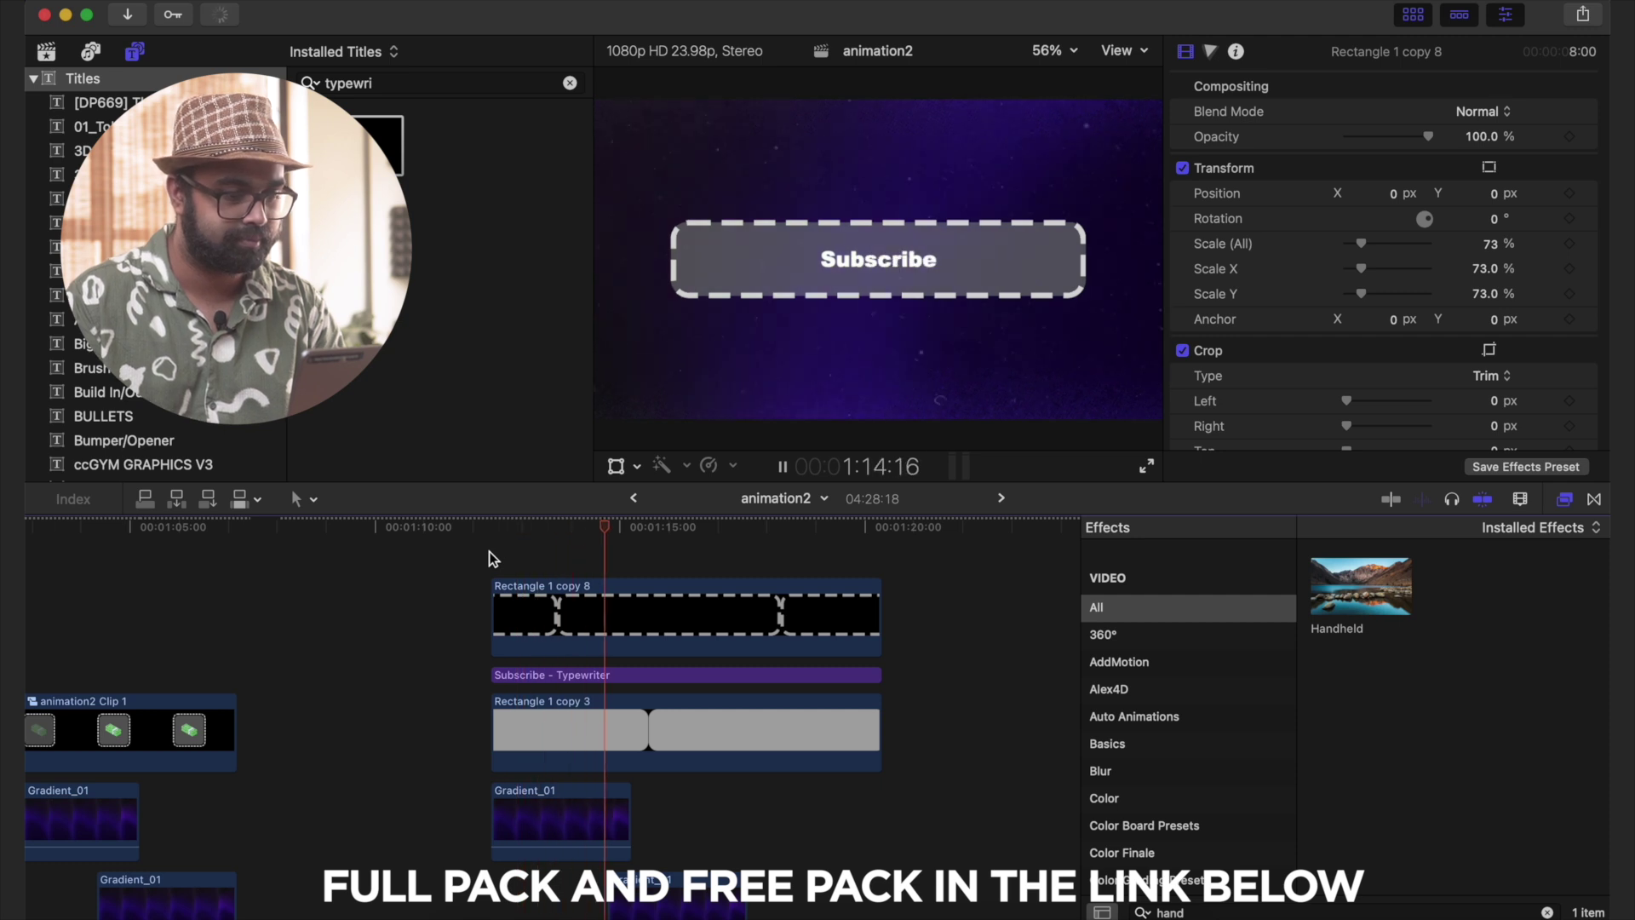
pyautogui.press('space')
pyautogui.click(546, 675)
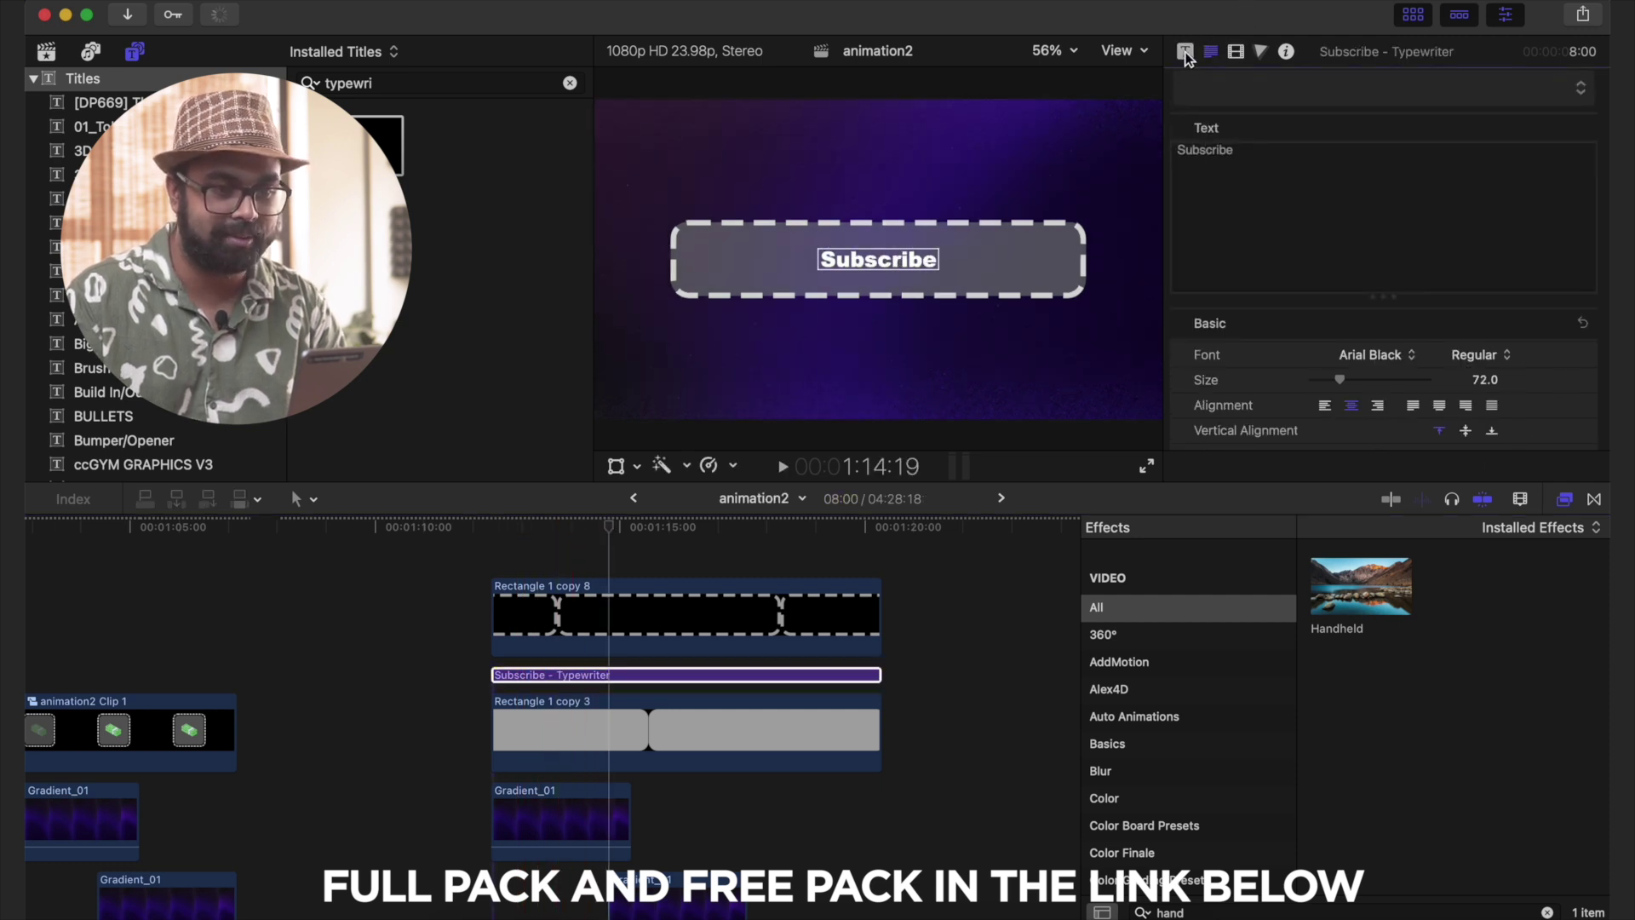
pyautogui.click(1184, 51)
pyautogui.click(963, 573)
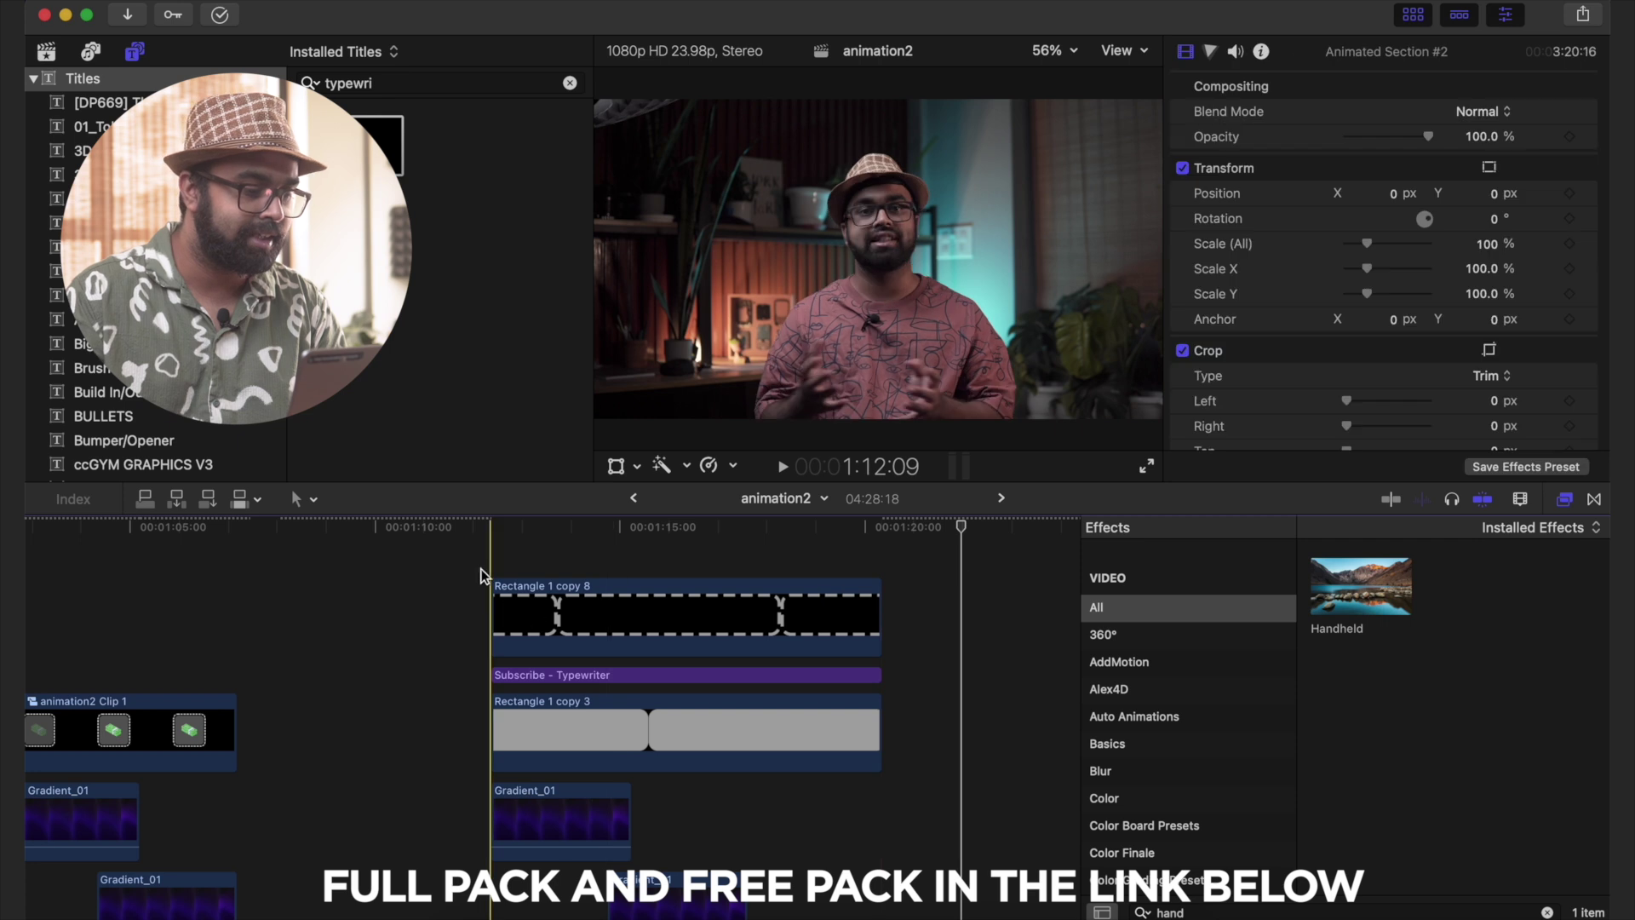
pyautogui.click(478, 569)
pyautogui.press('space')
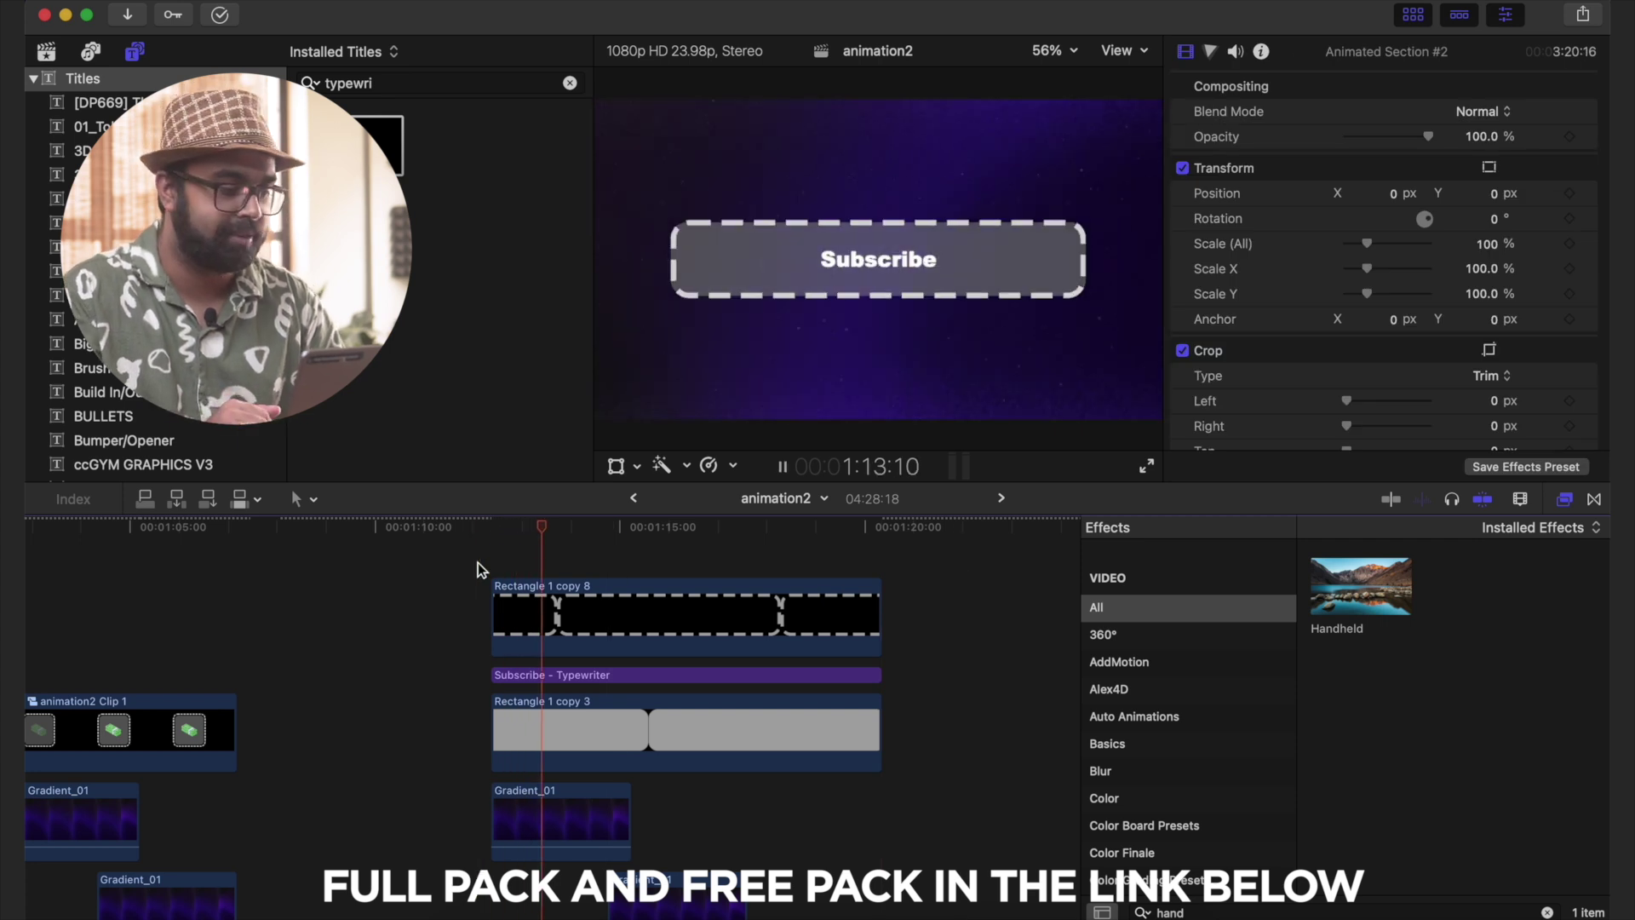
pyautogui.press('space')
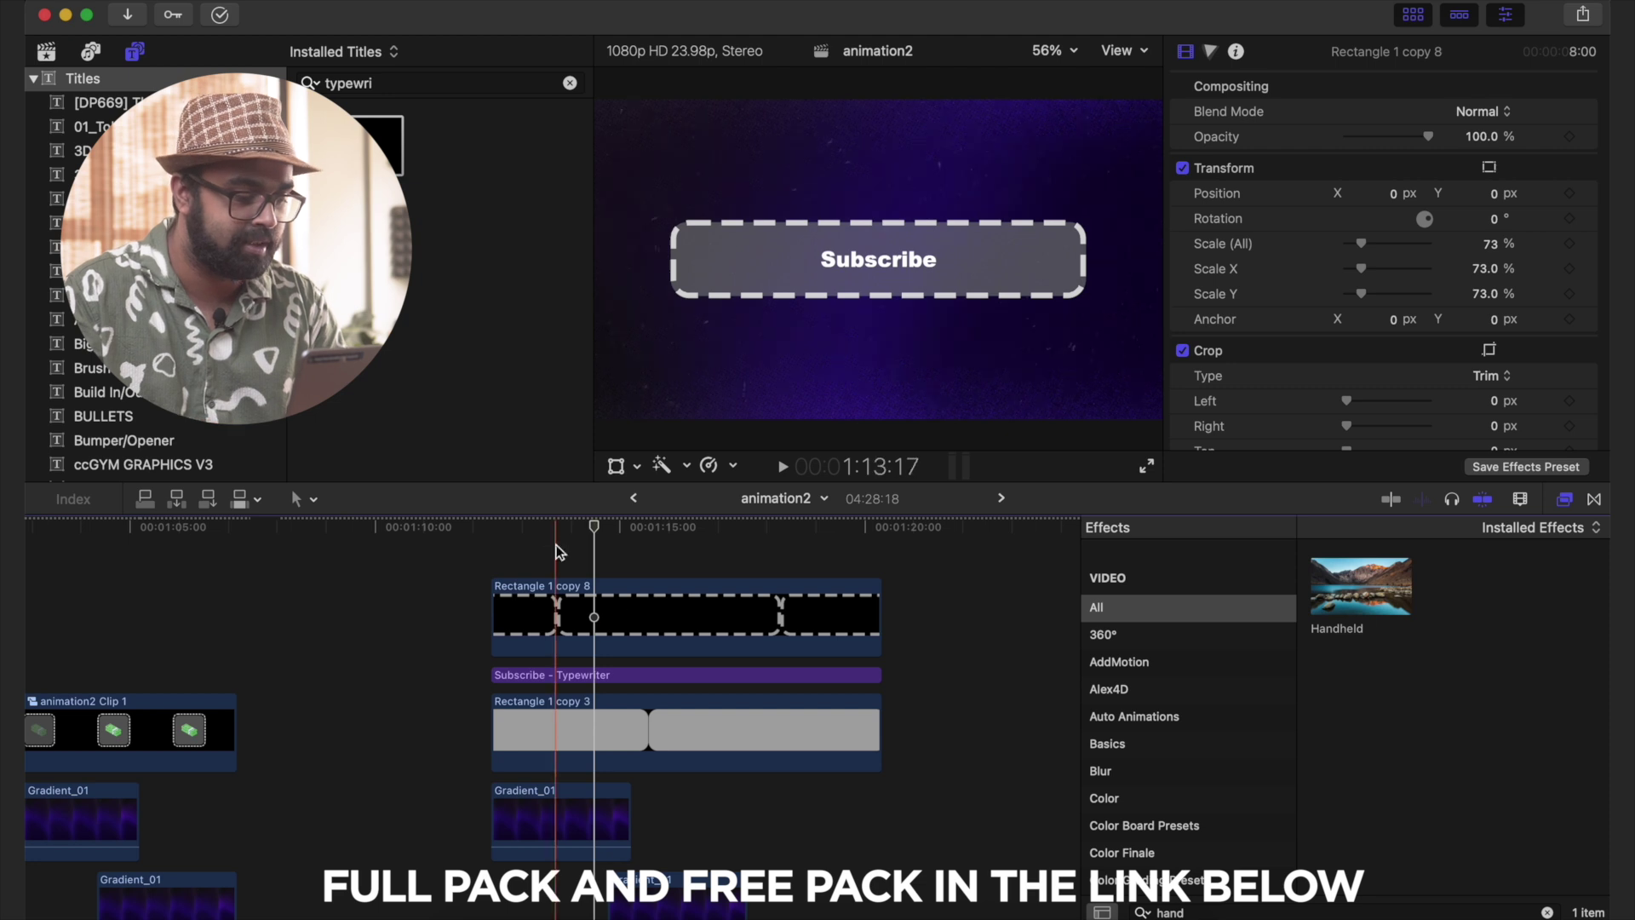
# - Combine Rectangle 1 copy 8, the Subscribe title and Rectangle 1 copy 3 into one compound clip
pyautogui.moveTo(558, 552); pyautogui.dragTo(556, 717)
pyautogui.hotkey('alt', 'g')
pyautogui.press('Return')
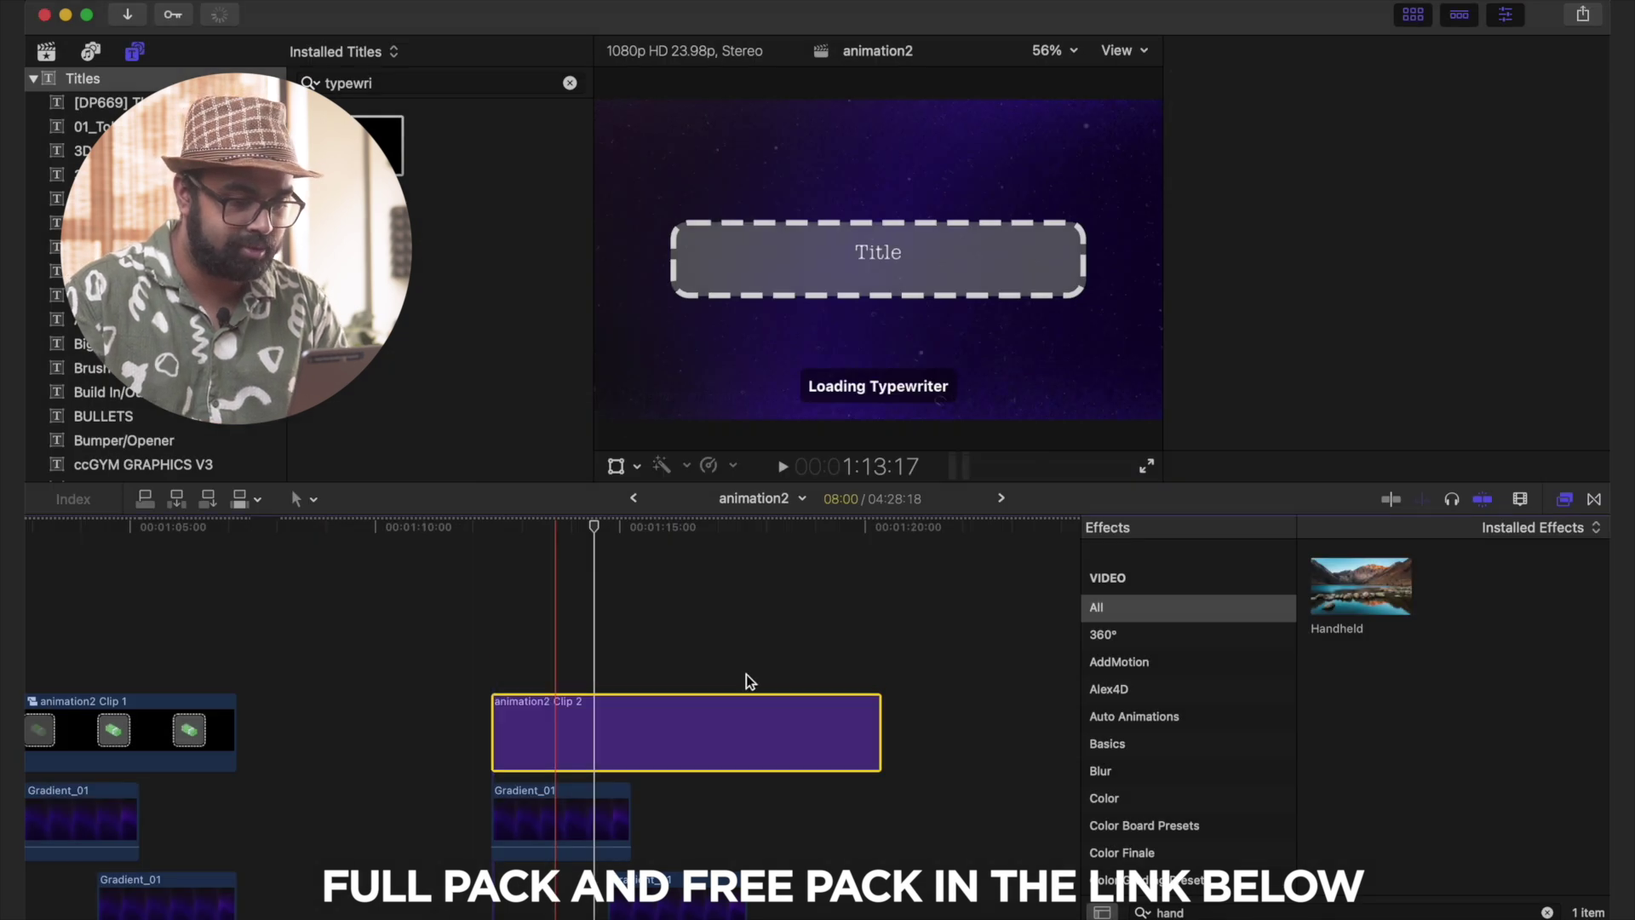
# - Apply the Tap5a Quick In-Out Animator effect from Auto Animations to the Subscribe box compound clip
pyautogui.click(1235, 717)
pyautogui.click(1540, 911)
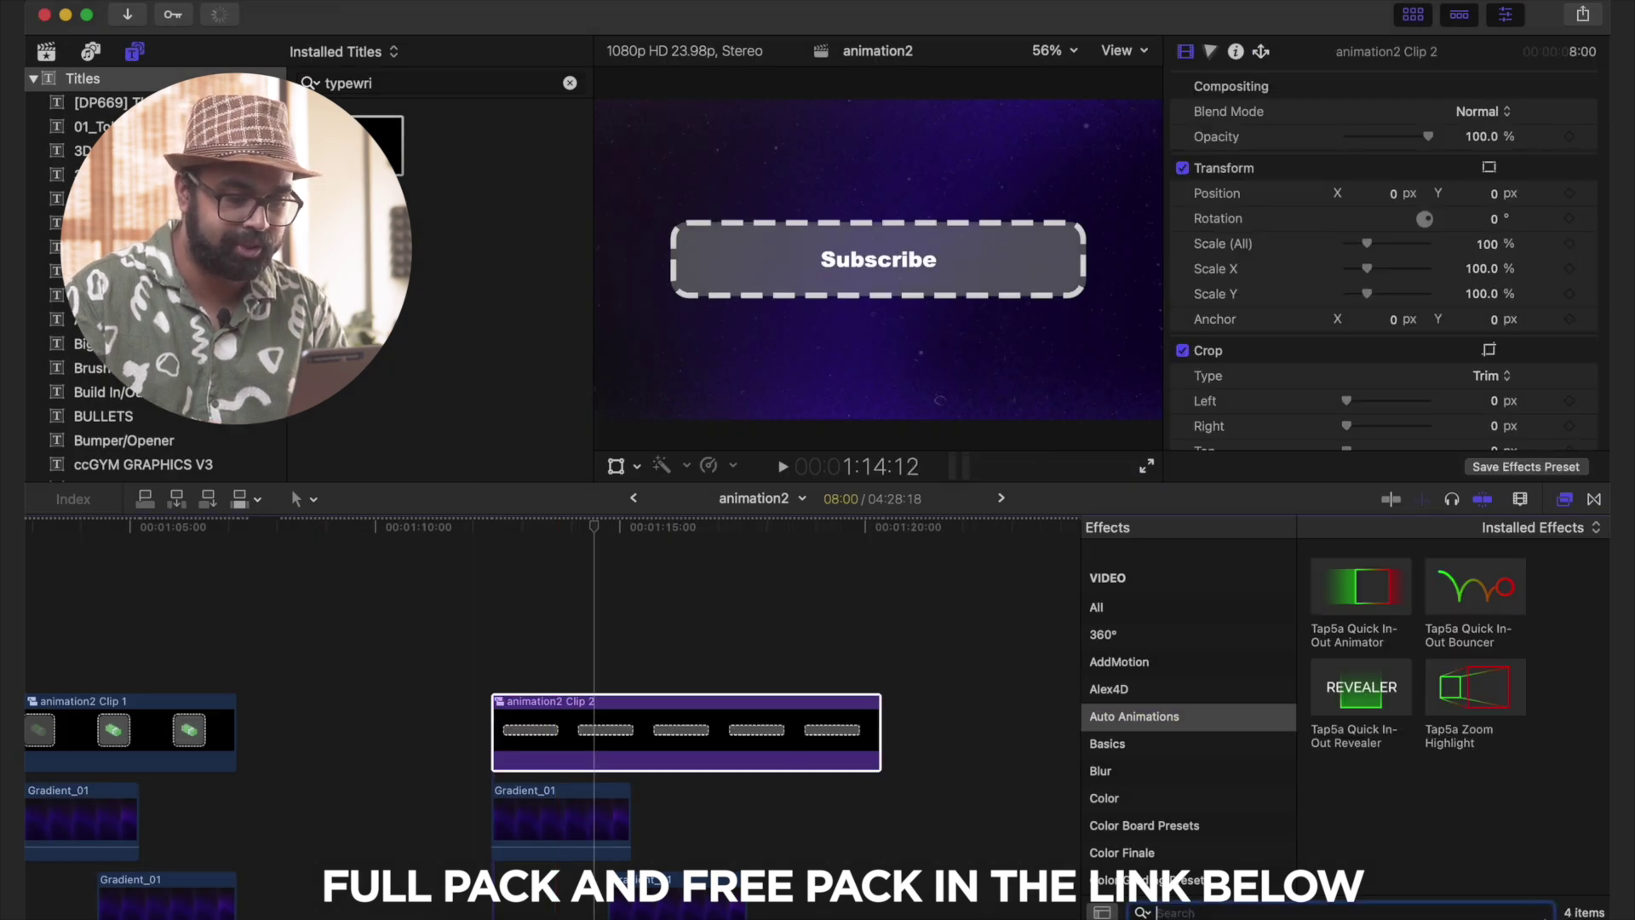
pyautogui.moveTo(1390, 611); pyautogui.dragTo(596, 744)
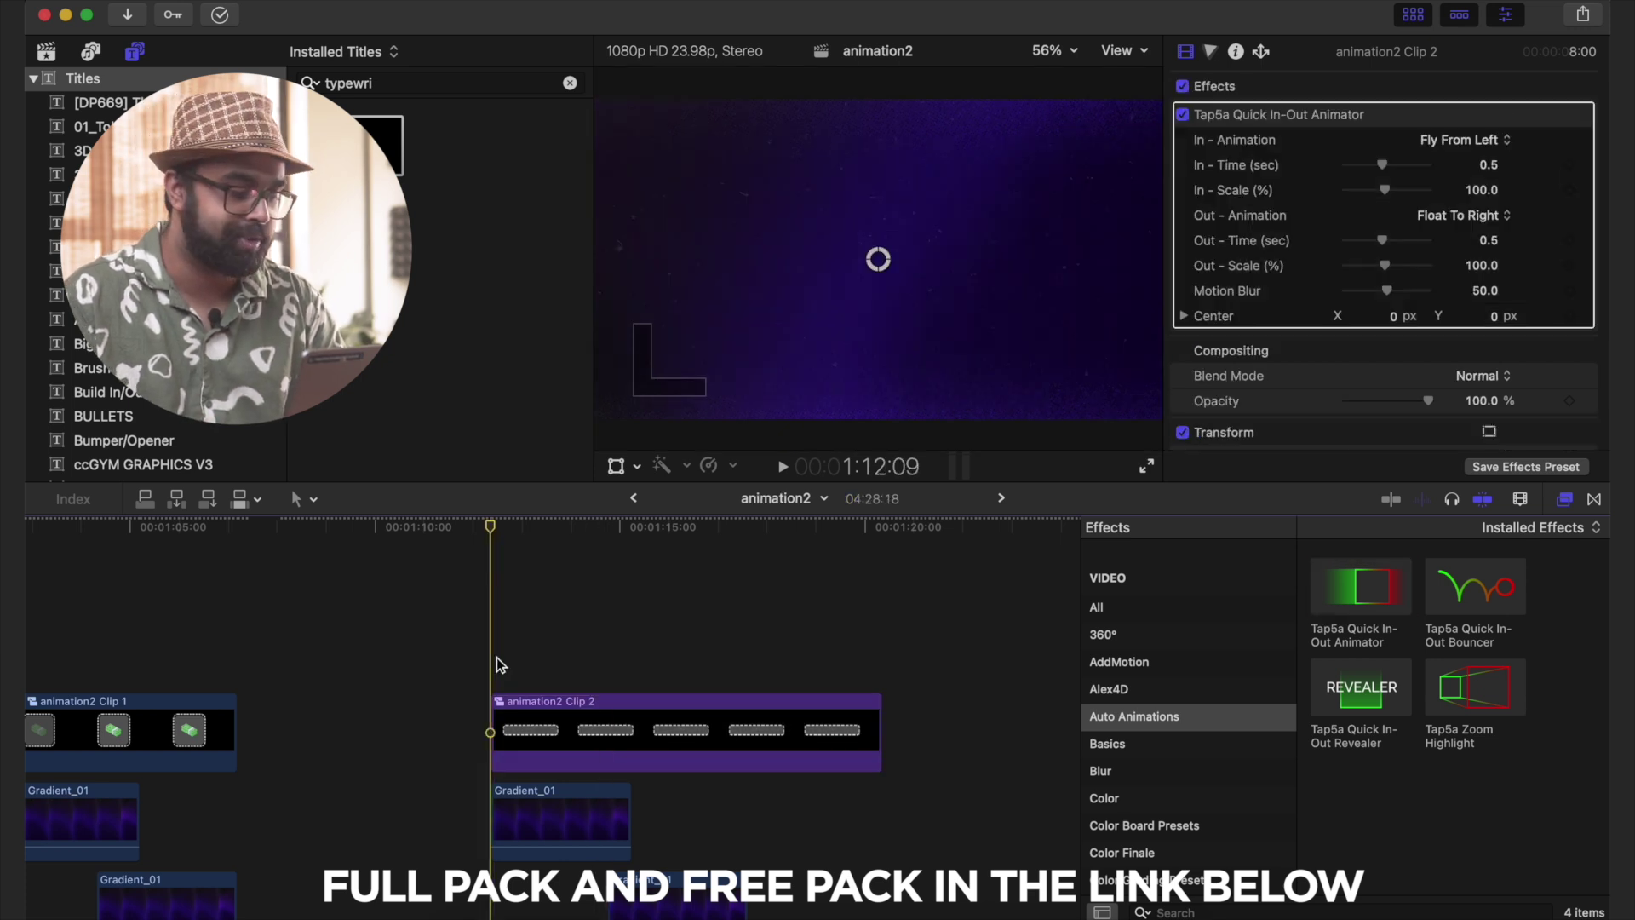
# - Play back the entrance animations of the long Subscribe box and the money icon box
pyautogui.press('space')
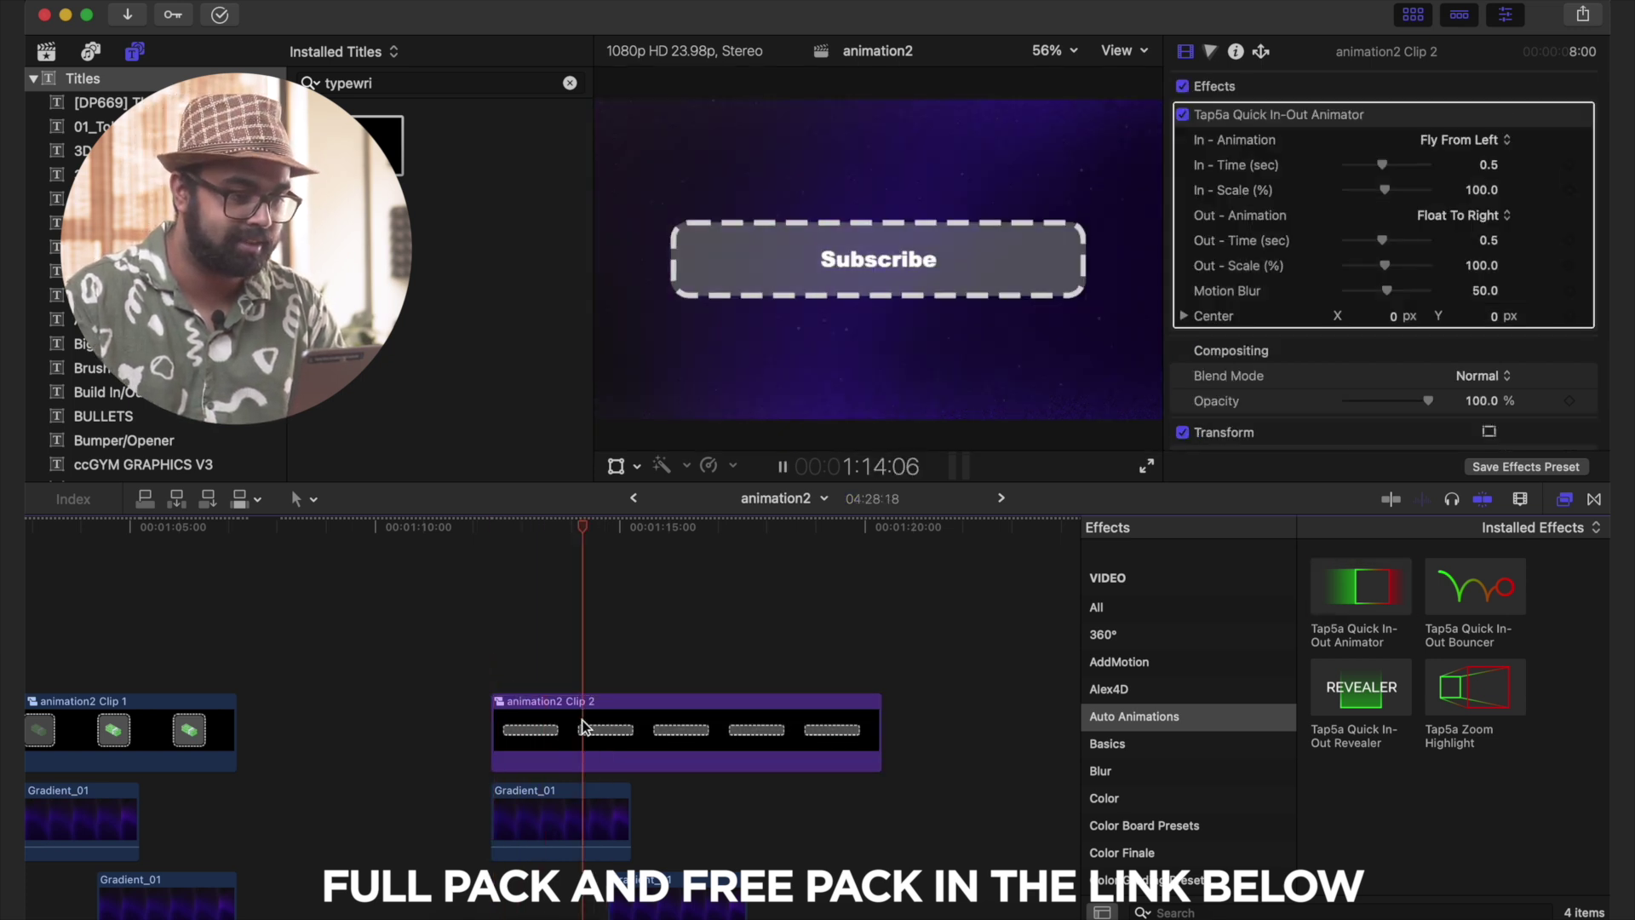
pyautogui.click(582, 728)
pyautogui.press('space')
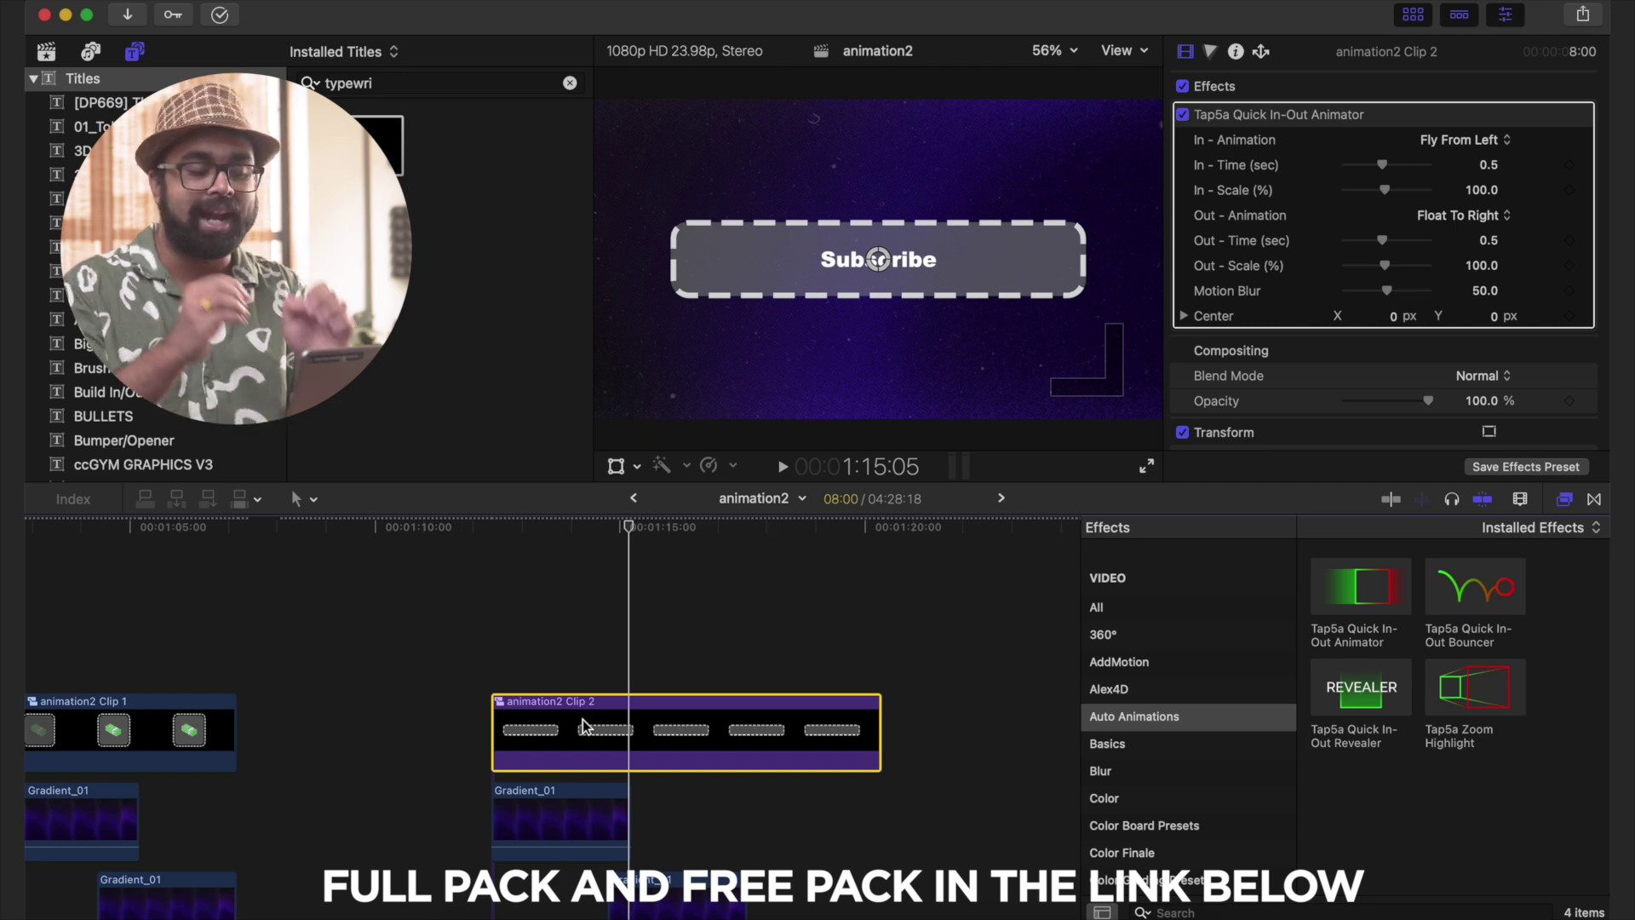
pyautogui.hscroll(-4, 355, 668)
pyautogui.click(322, 664)
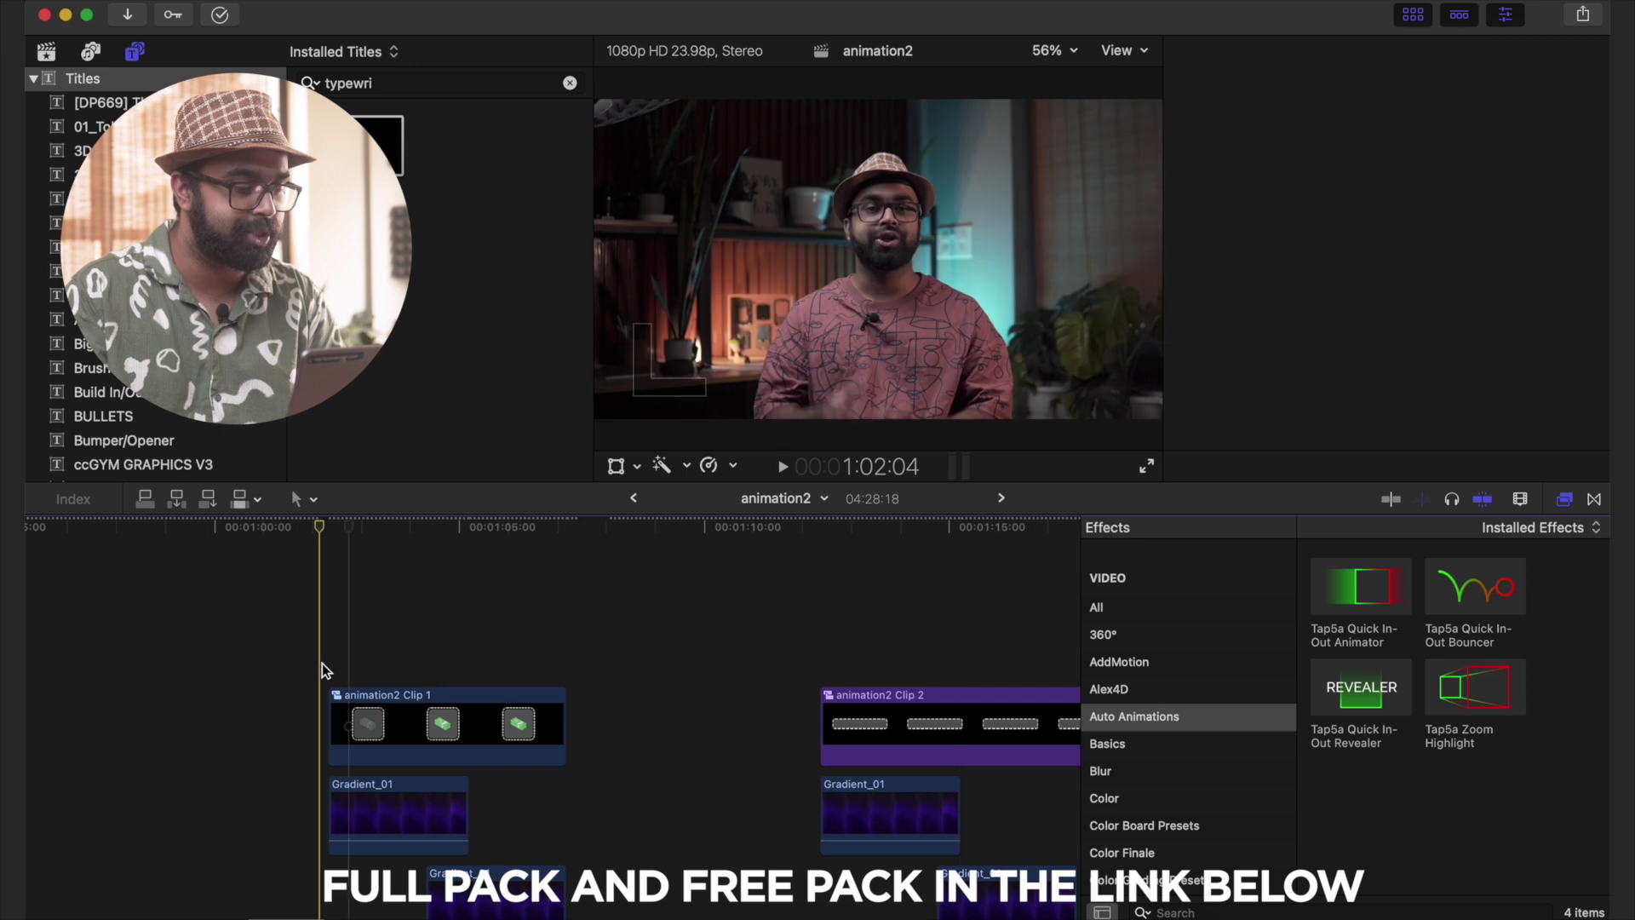
pyautogui.press('space')
pyautogui.press('space')
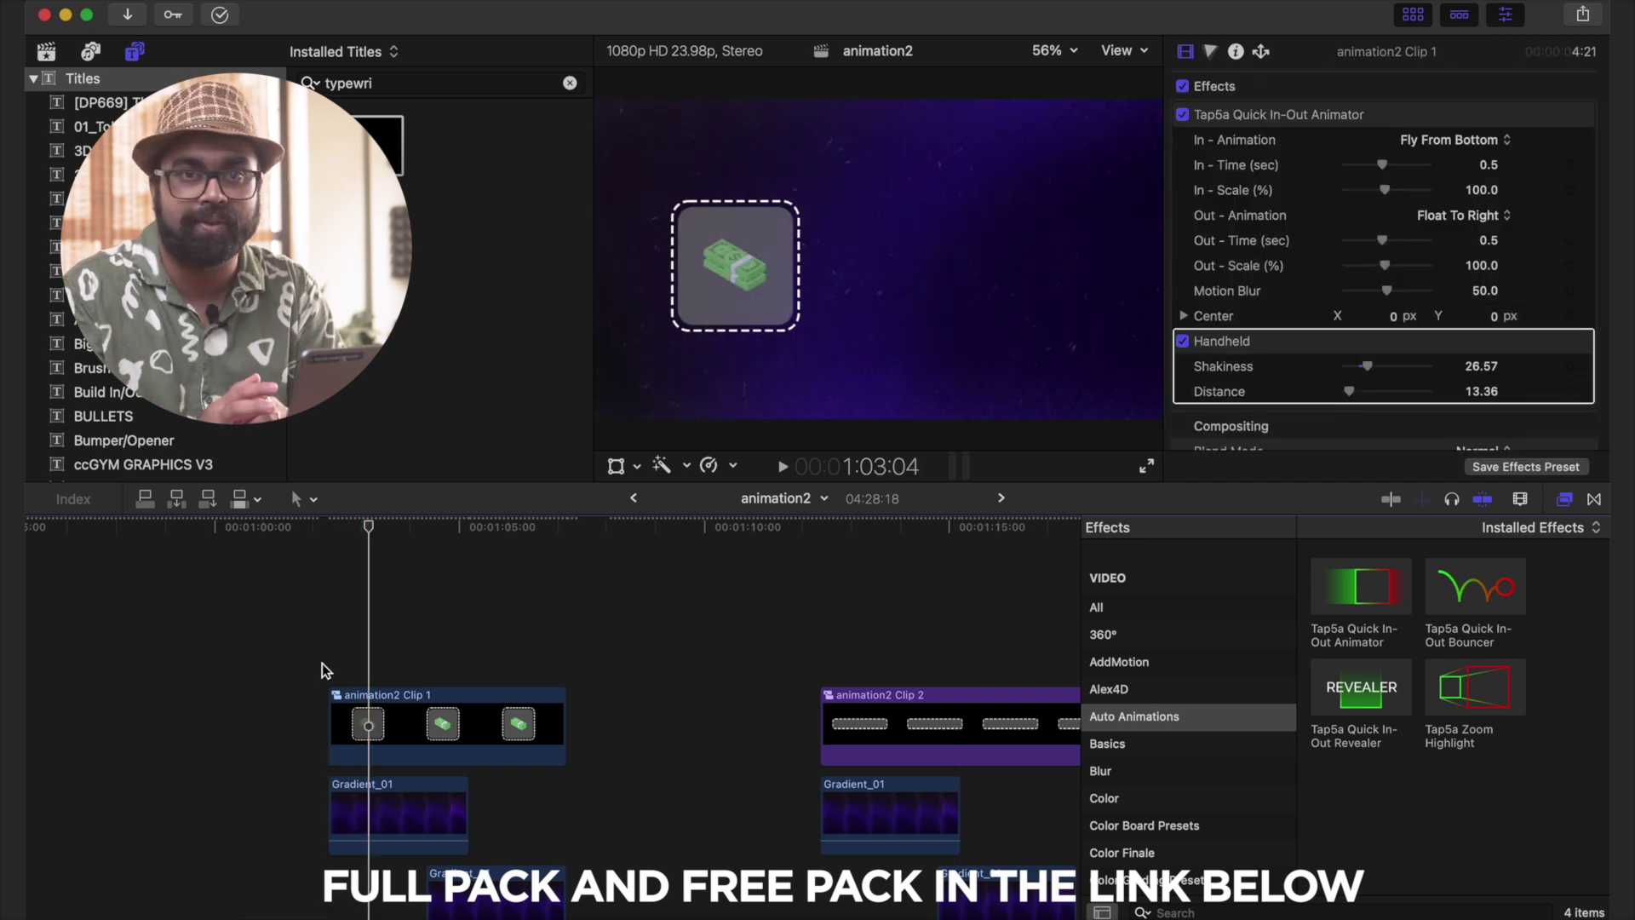